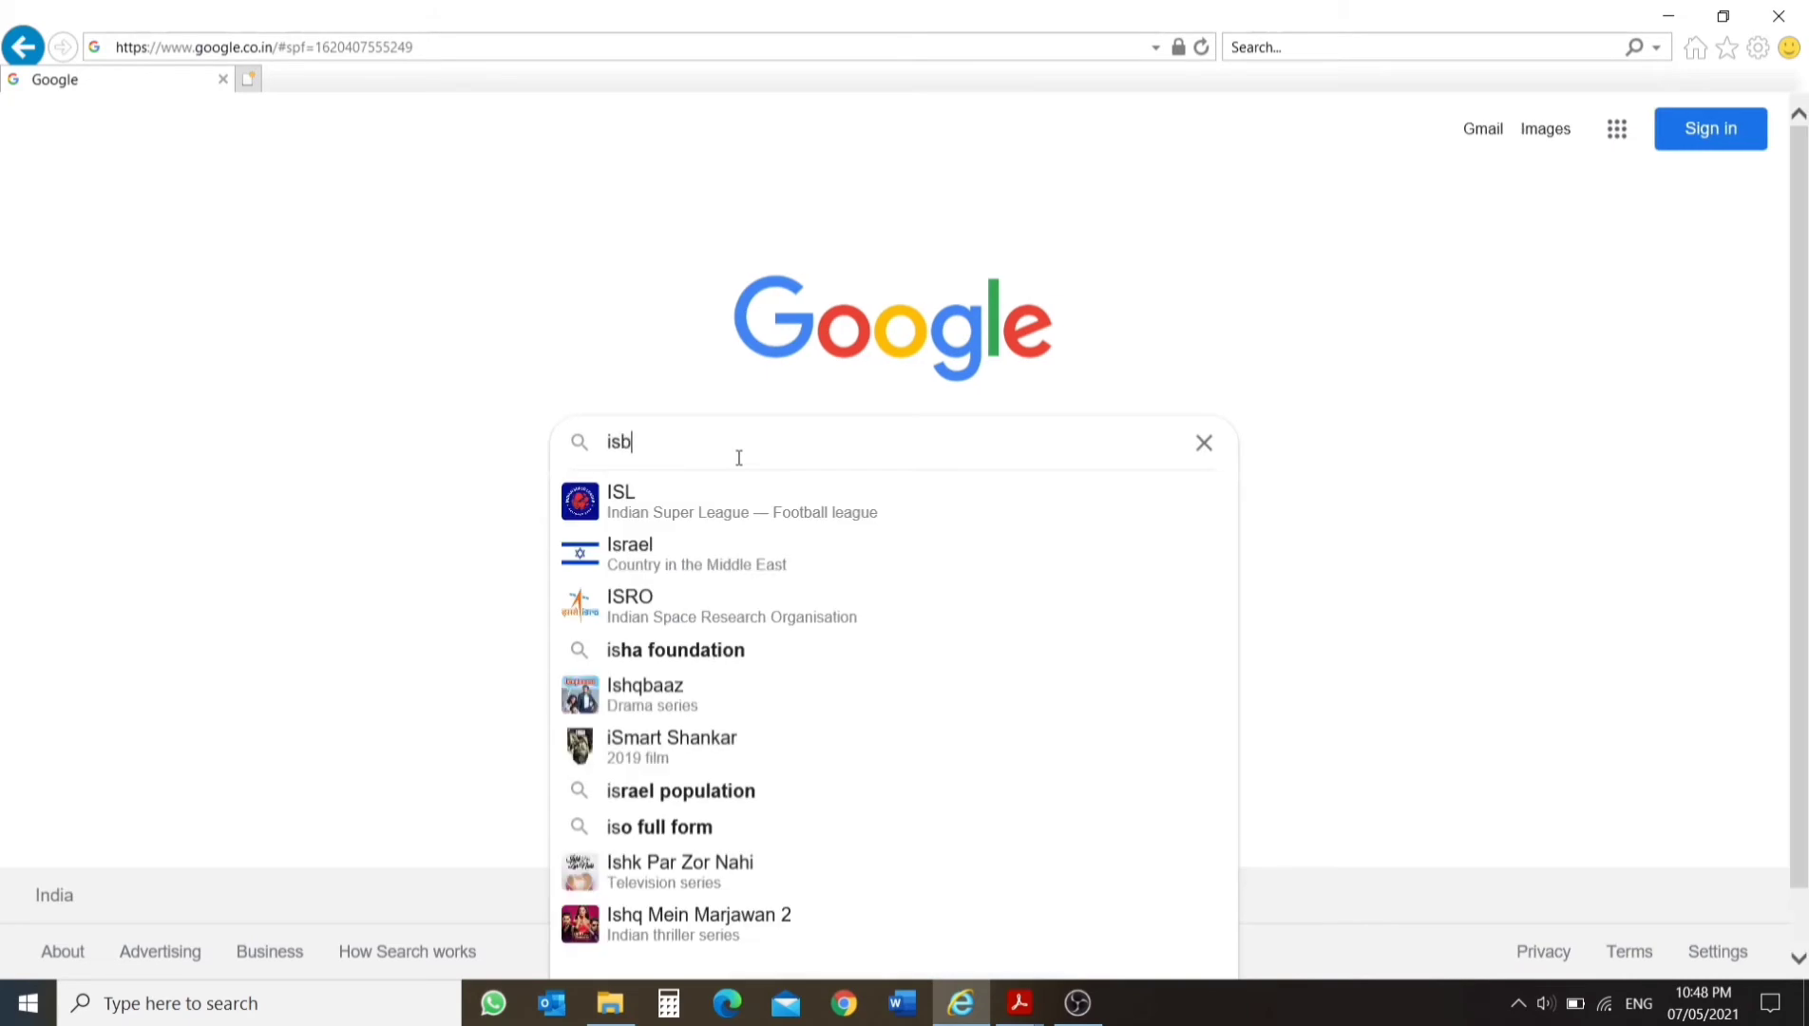
Search Google for "isbo cibc" and open the ISBO - CIBC payment page from the results.
{"action": "key", "text": "Return"}
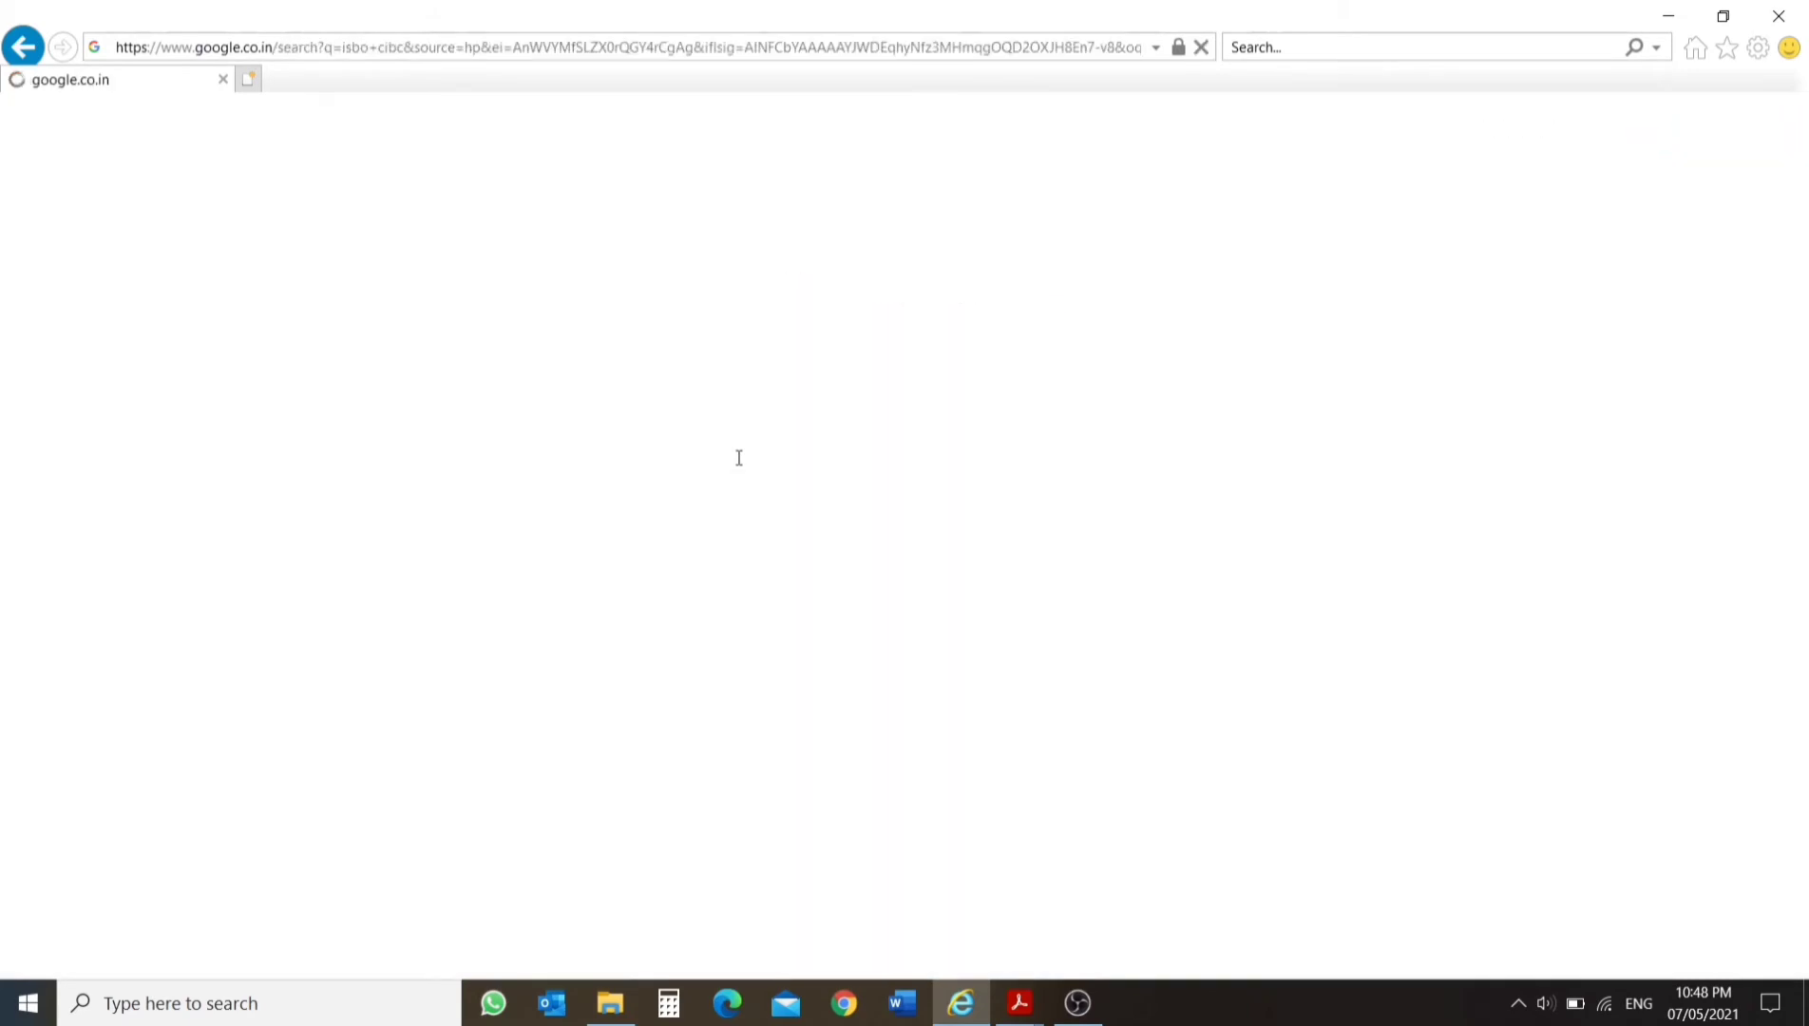
{"action": "scroll", "coordinate": [617, 646], "scroll_direction": "down", "scroll_amount": 2}
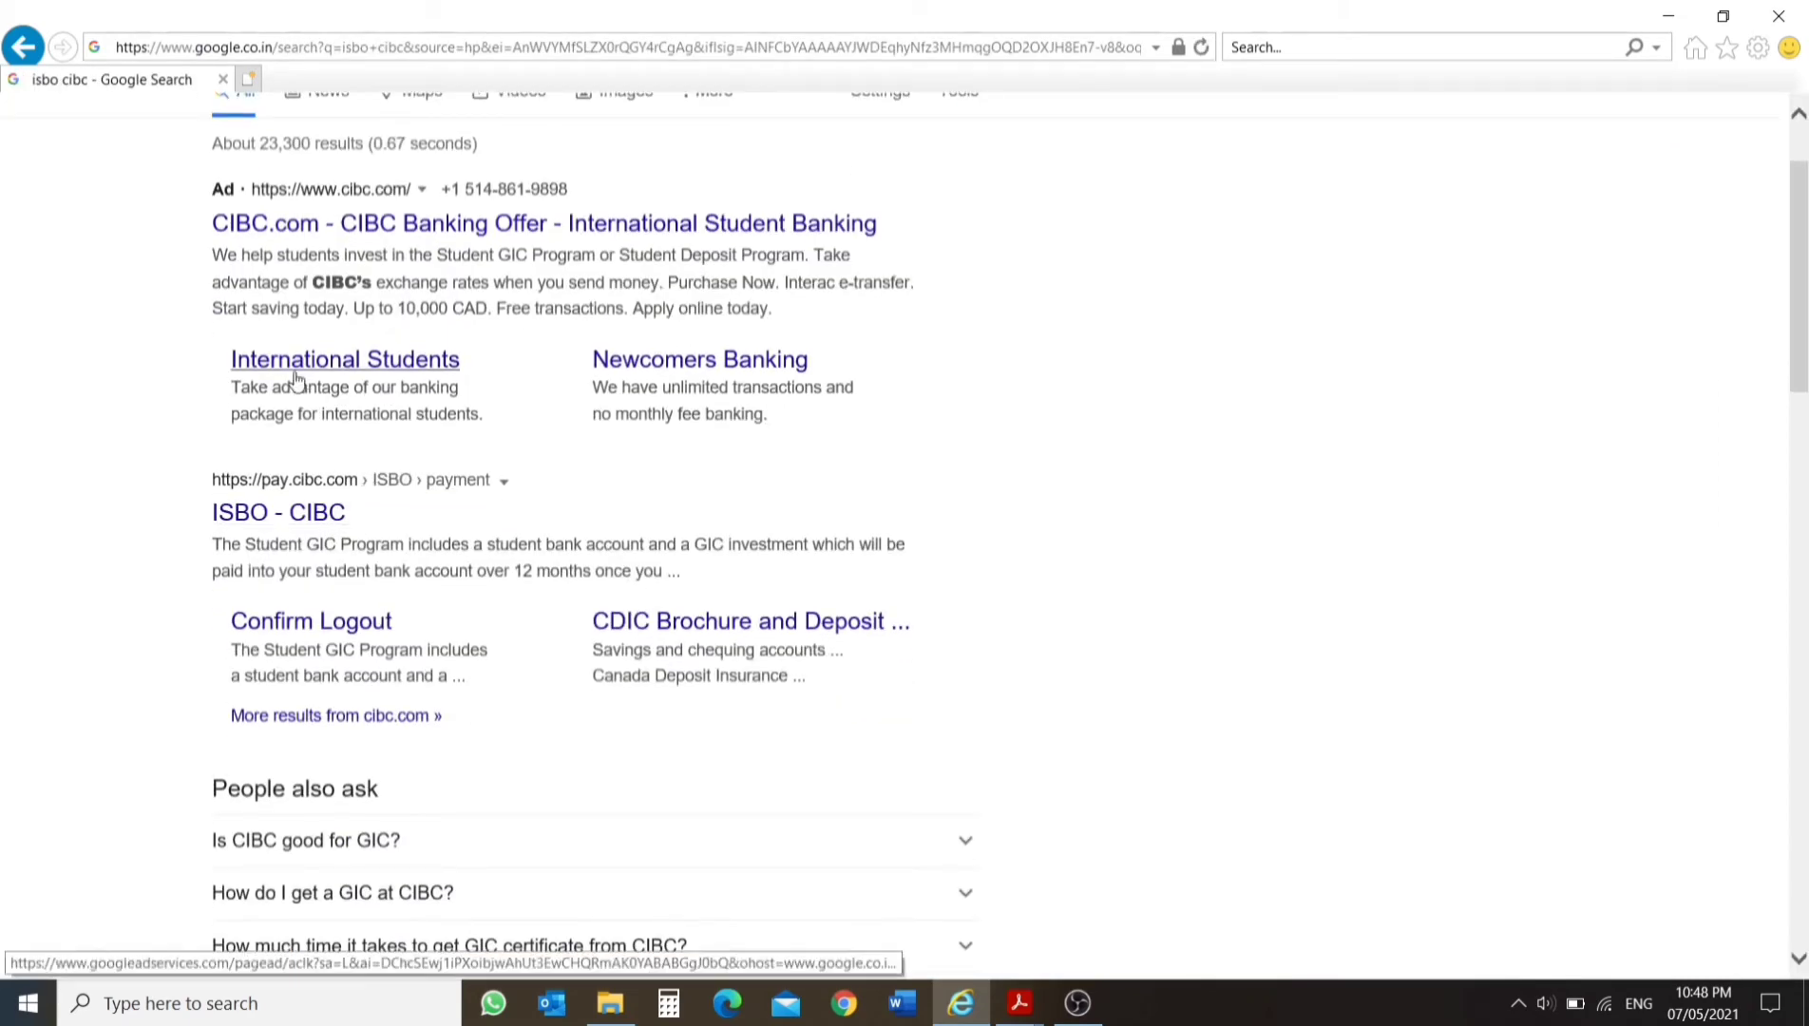
{"action": "scroll", "coordinate": [294, 380], "scroll_direction": "up", "scroll_amount": 1}
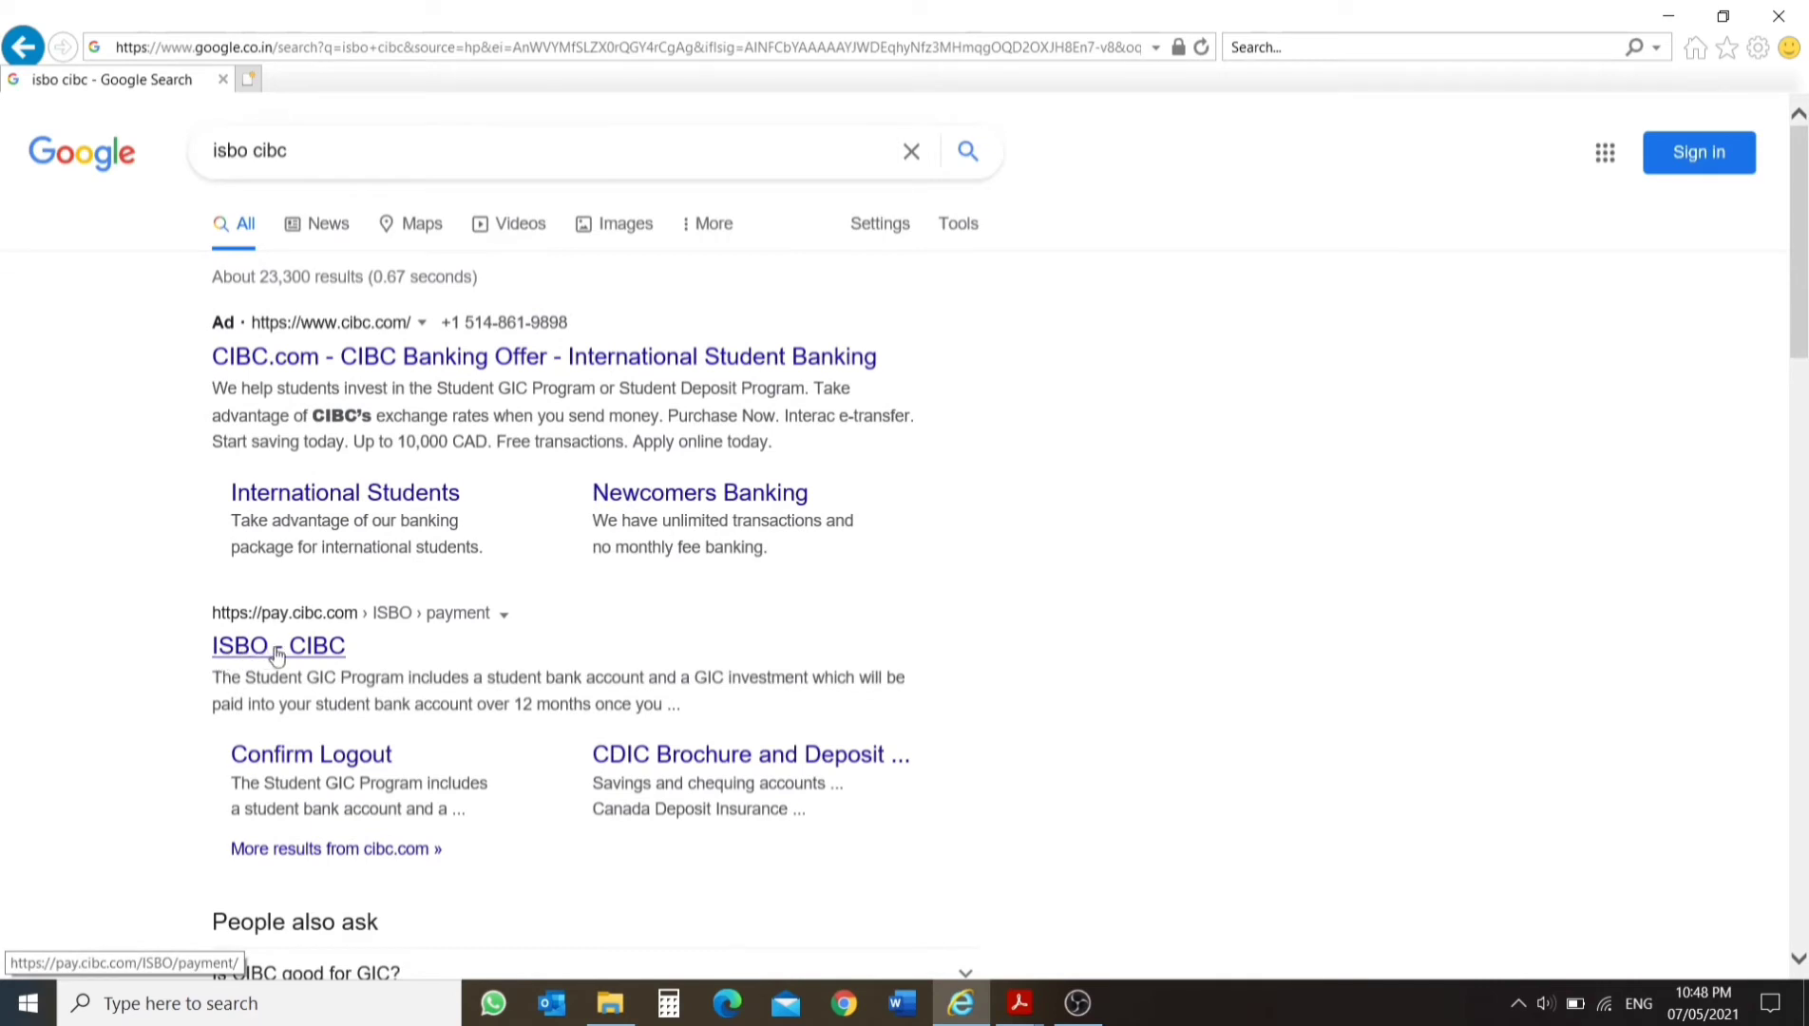
{"action": "scroll", "coordinate": [242, 599], "scroll_direction": "down", "scroll_amount": 1}
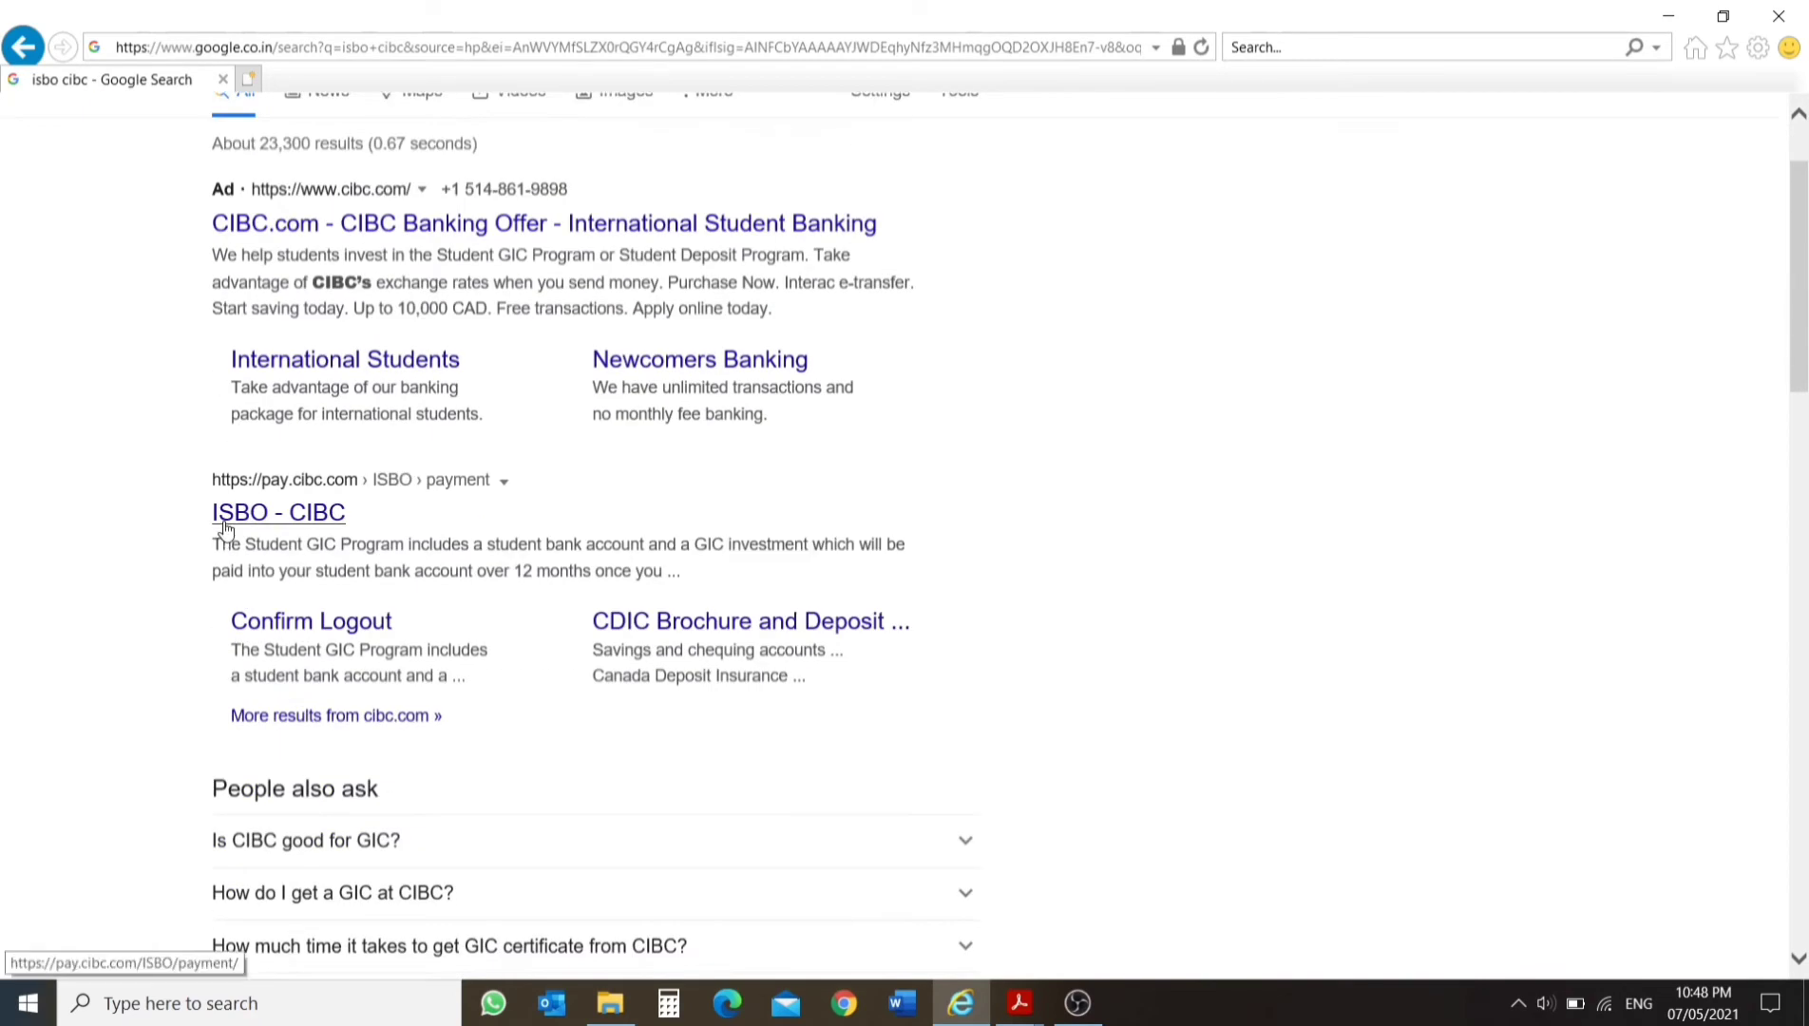
{"action": "left_click", "coordinate": [290, 514]}
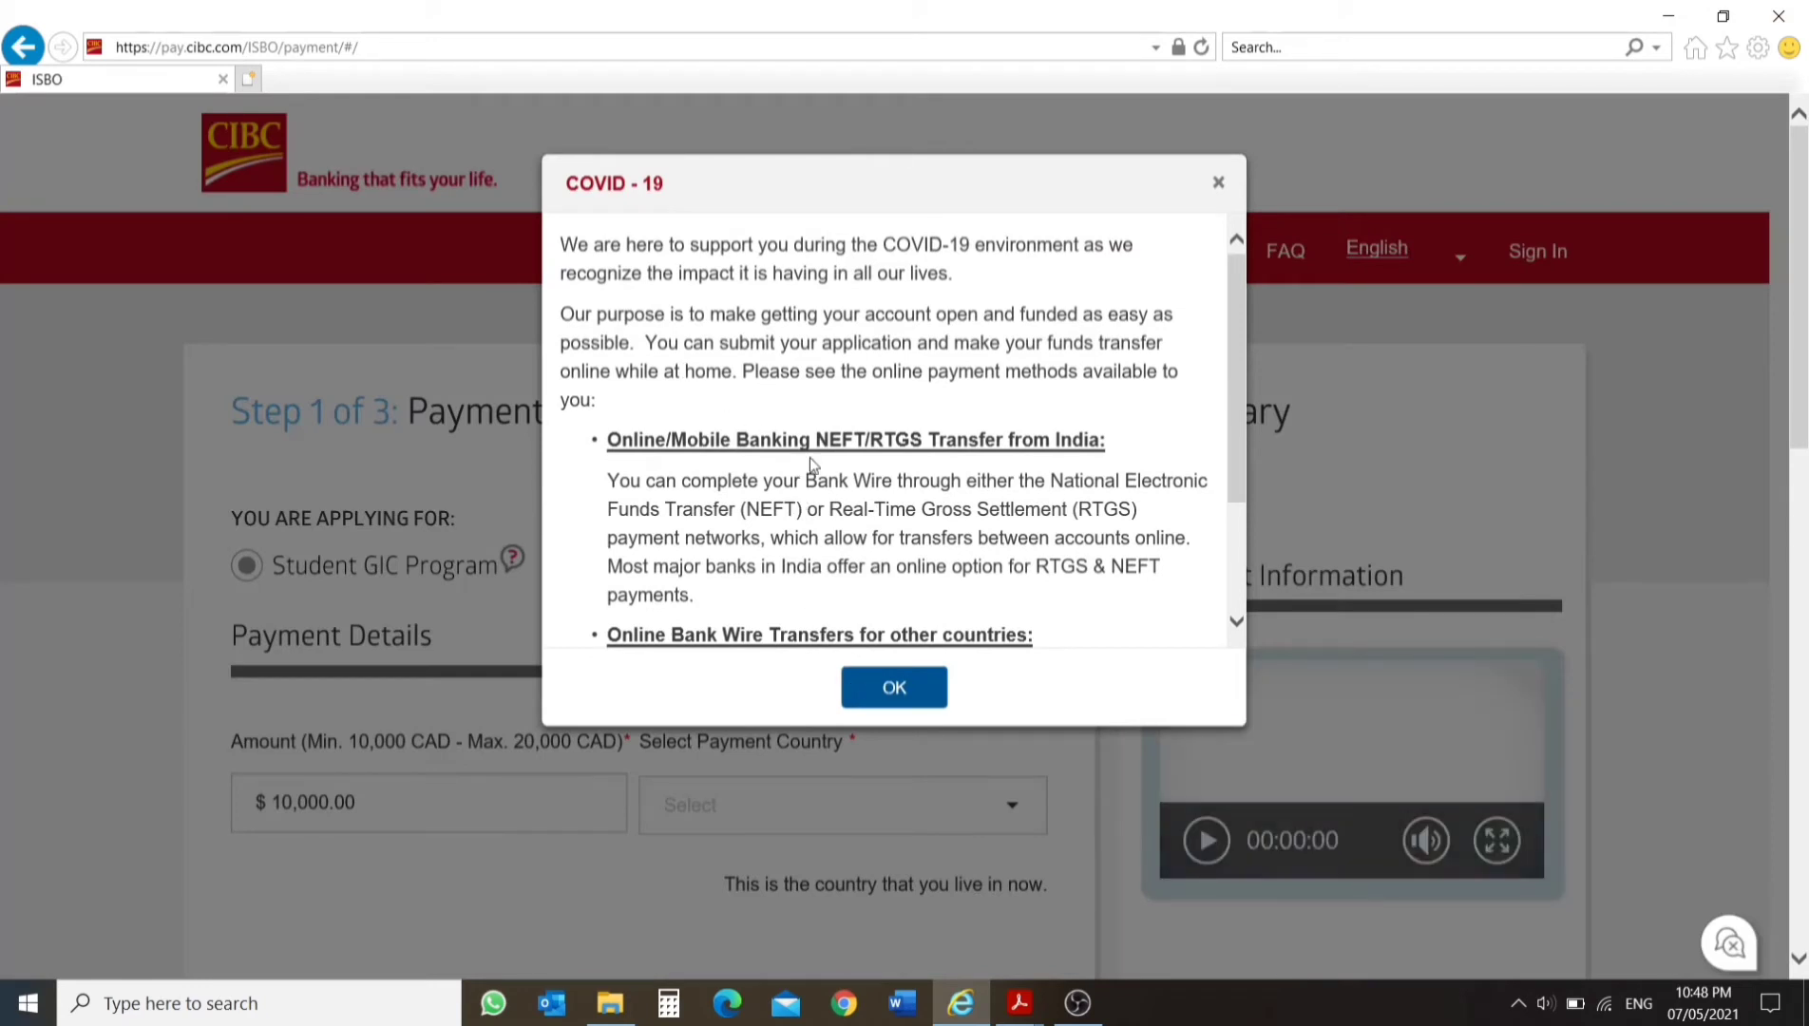
Dismiss the COVID-19 notice and choose the Student GIC Program as the program being applied for.
{"action": "left_click_drag", "start_coordinate": [817, 440], "coordinate": [911, 463]}
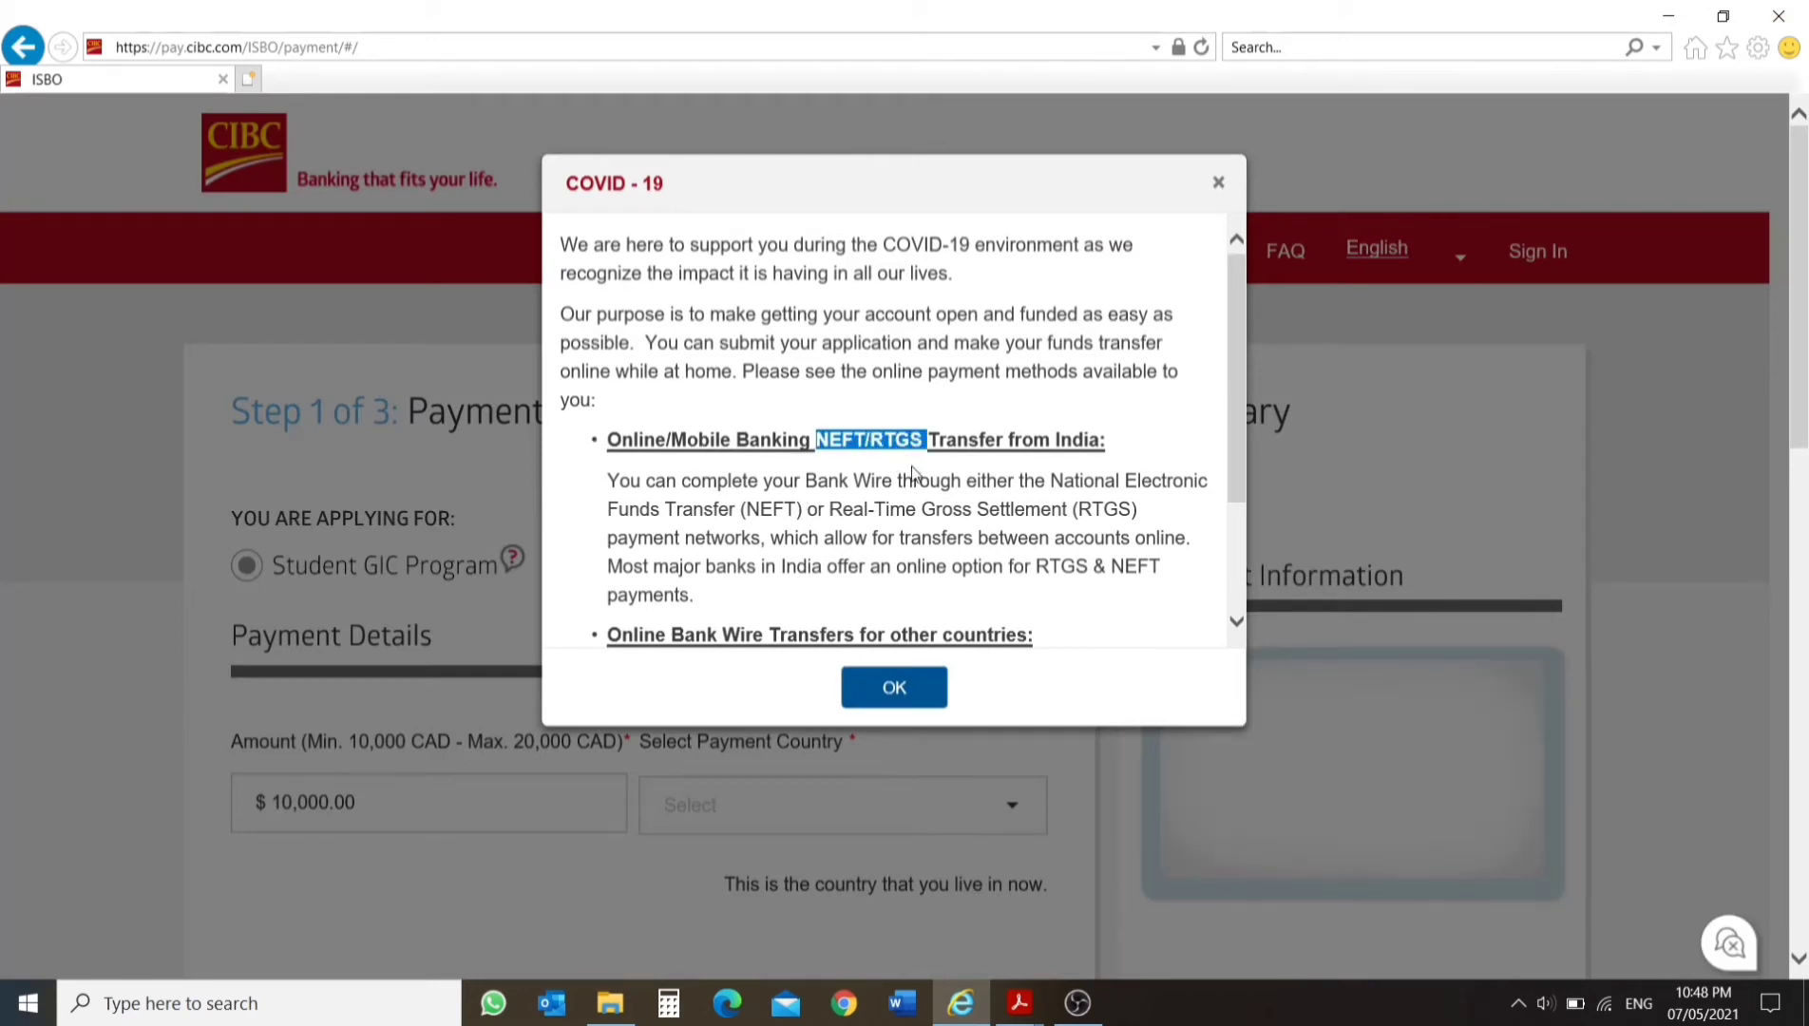
{"action": "left_click", "coordinate": [895, 688]}
{"action": "scroll", "coordinate": [585, 452], "scroll_direction": "down", "scroll_amount": 2}
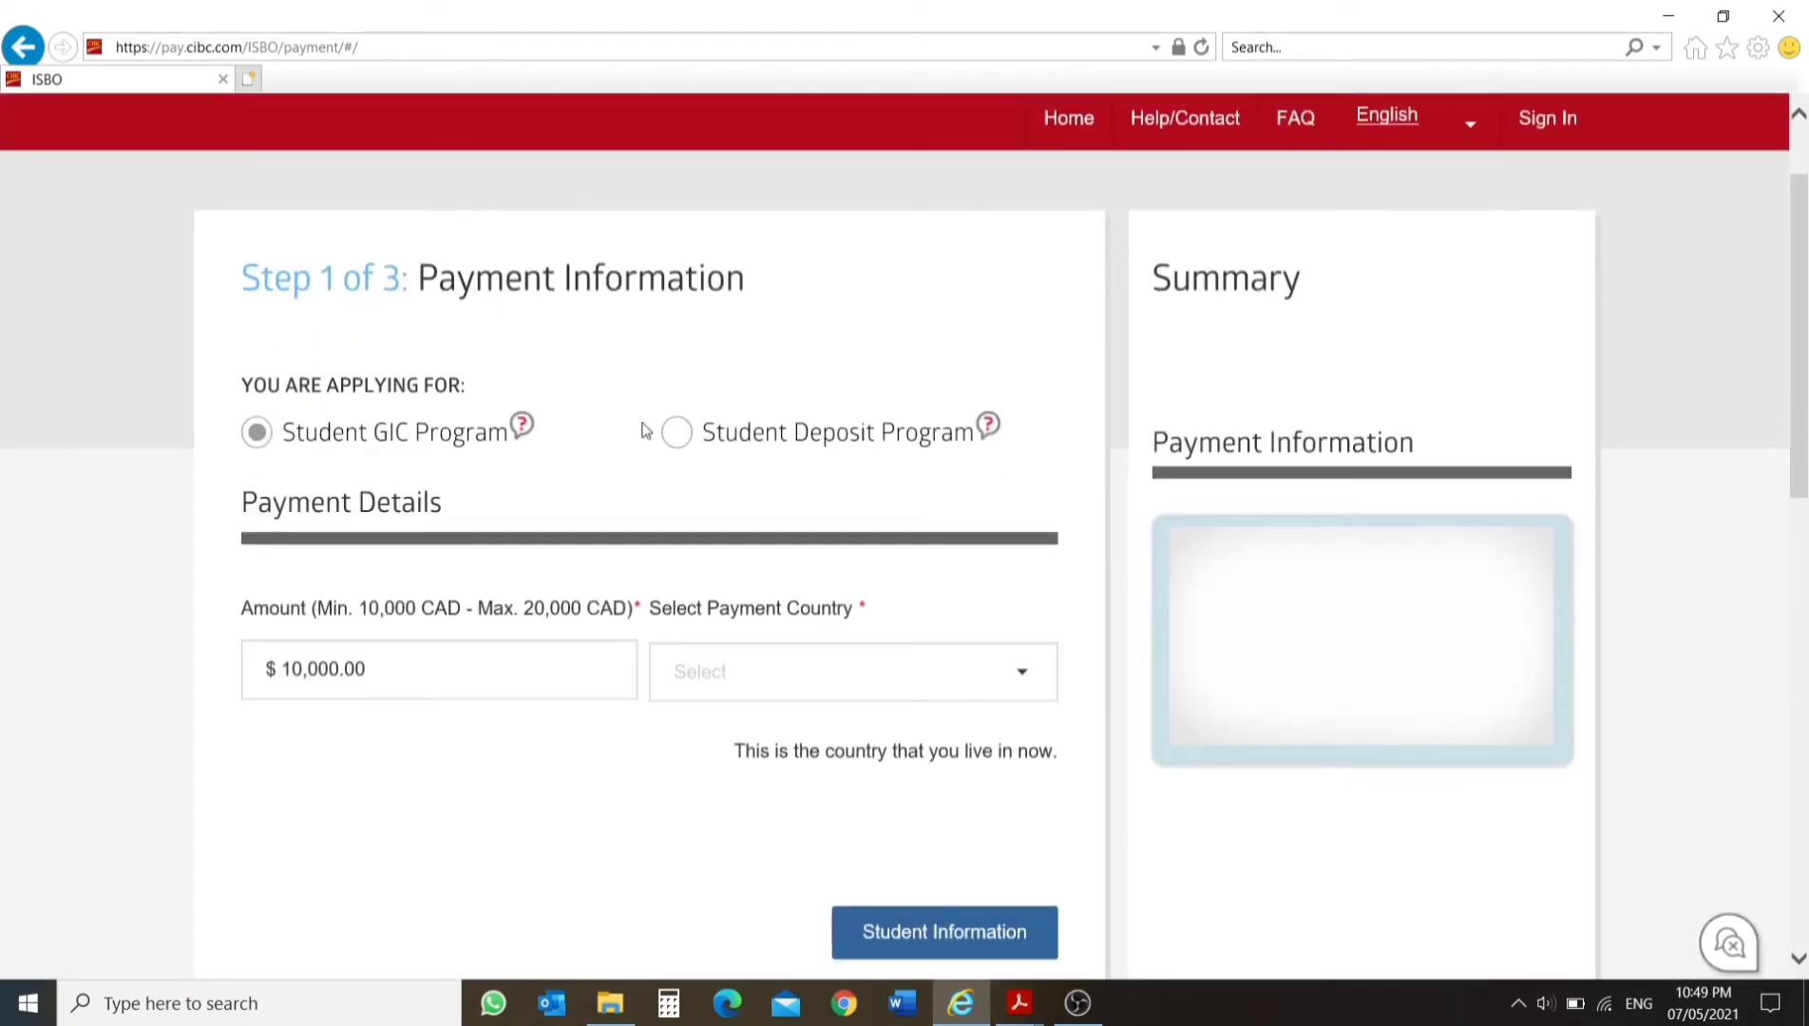
{"action": "left_click", "coordinate": [677, 436]}
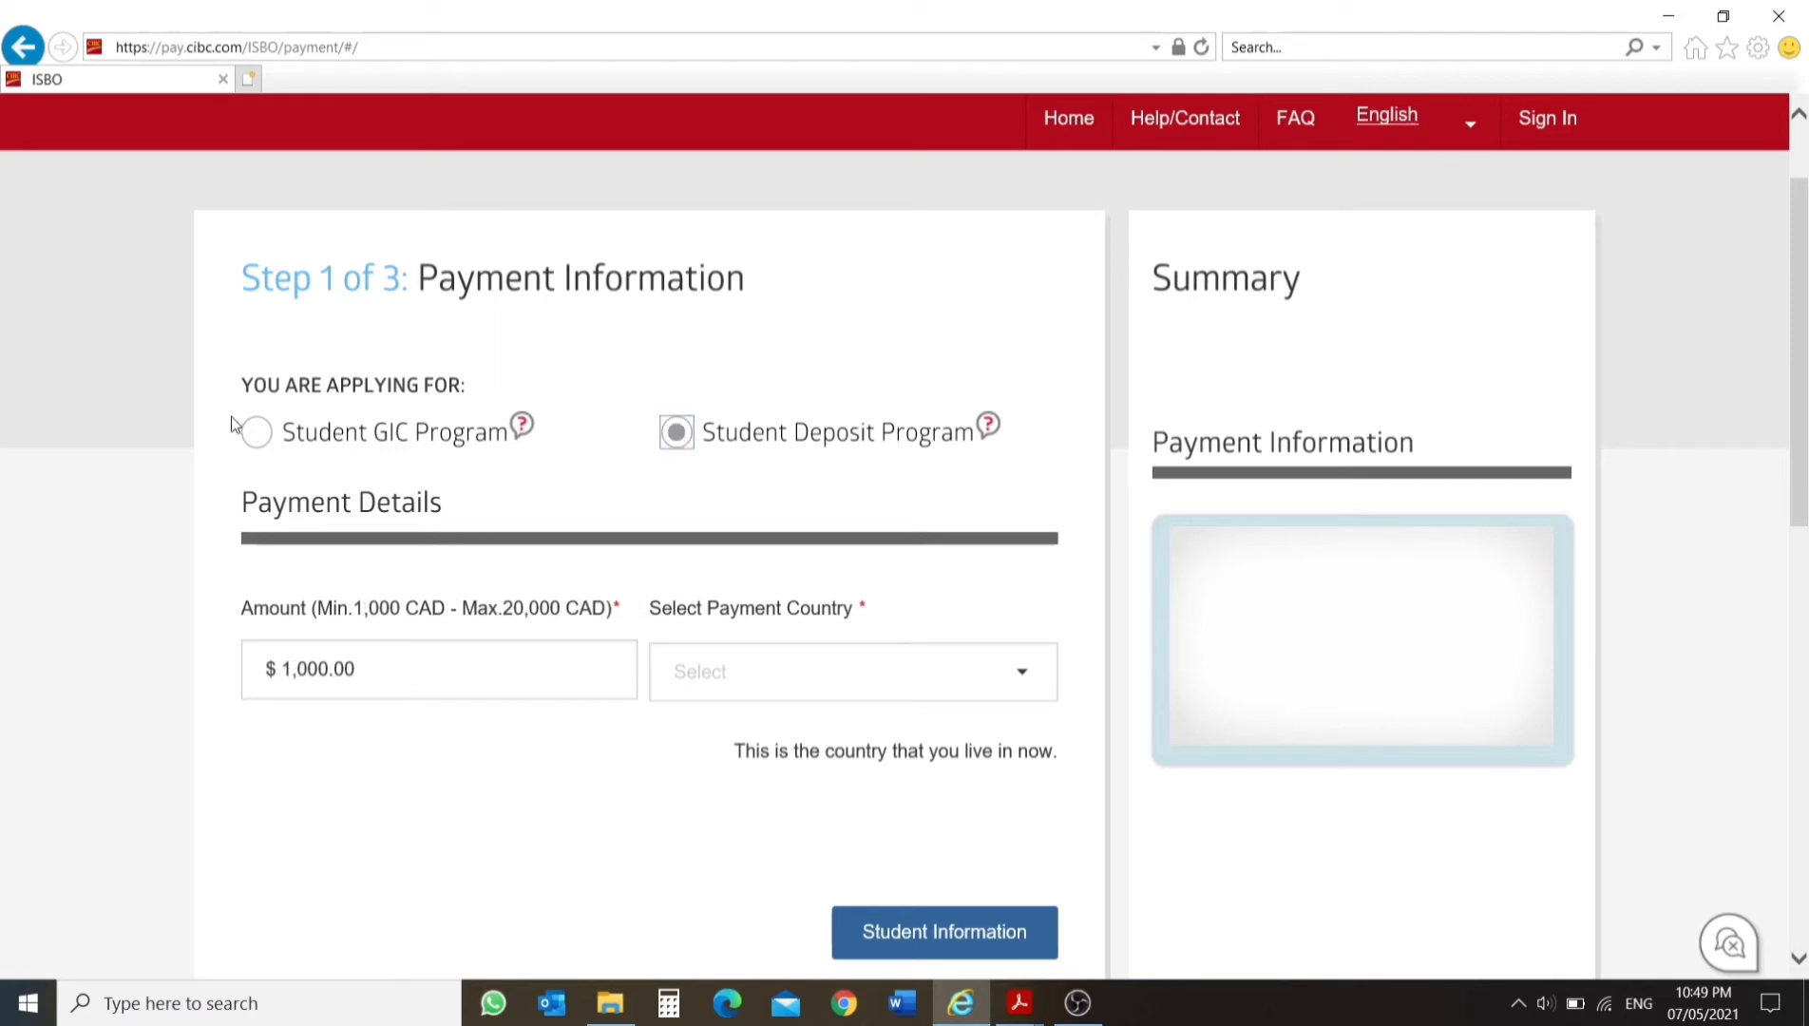
{"action": "left_click", "coordinate": [255, 435]}
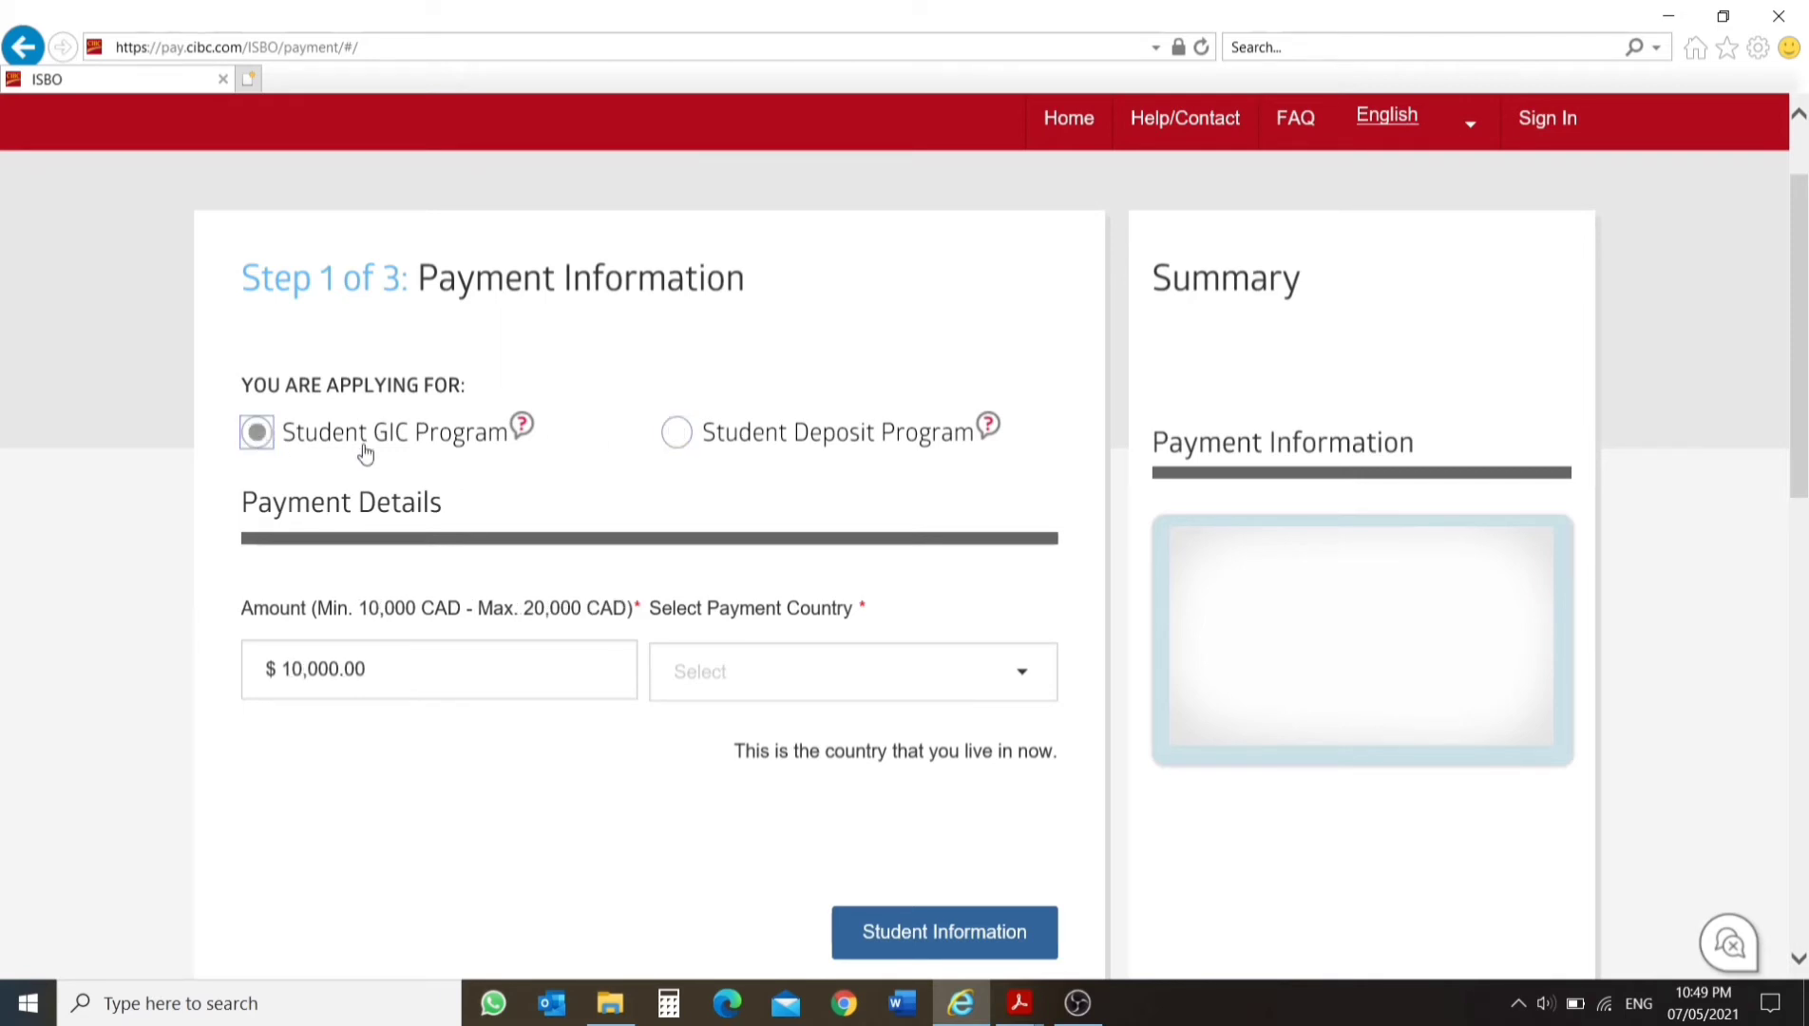
Set the payment country to India for the Student GIC Program and bring up the payment options.
{"action": "scroll", "coordinate": [380, 668], "scroll_direction": "down", "scroll_amount": 1}
{"action": "scroll", "coordinate": [381, 669], "scroll_direction": "down", "scroll_amount": 1}
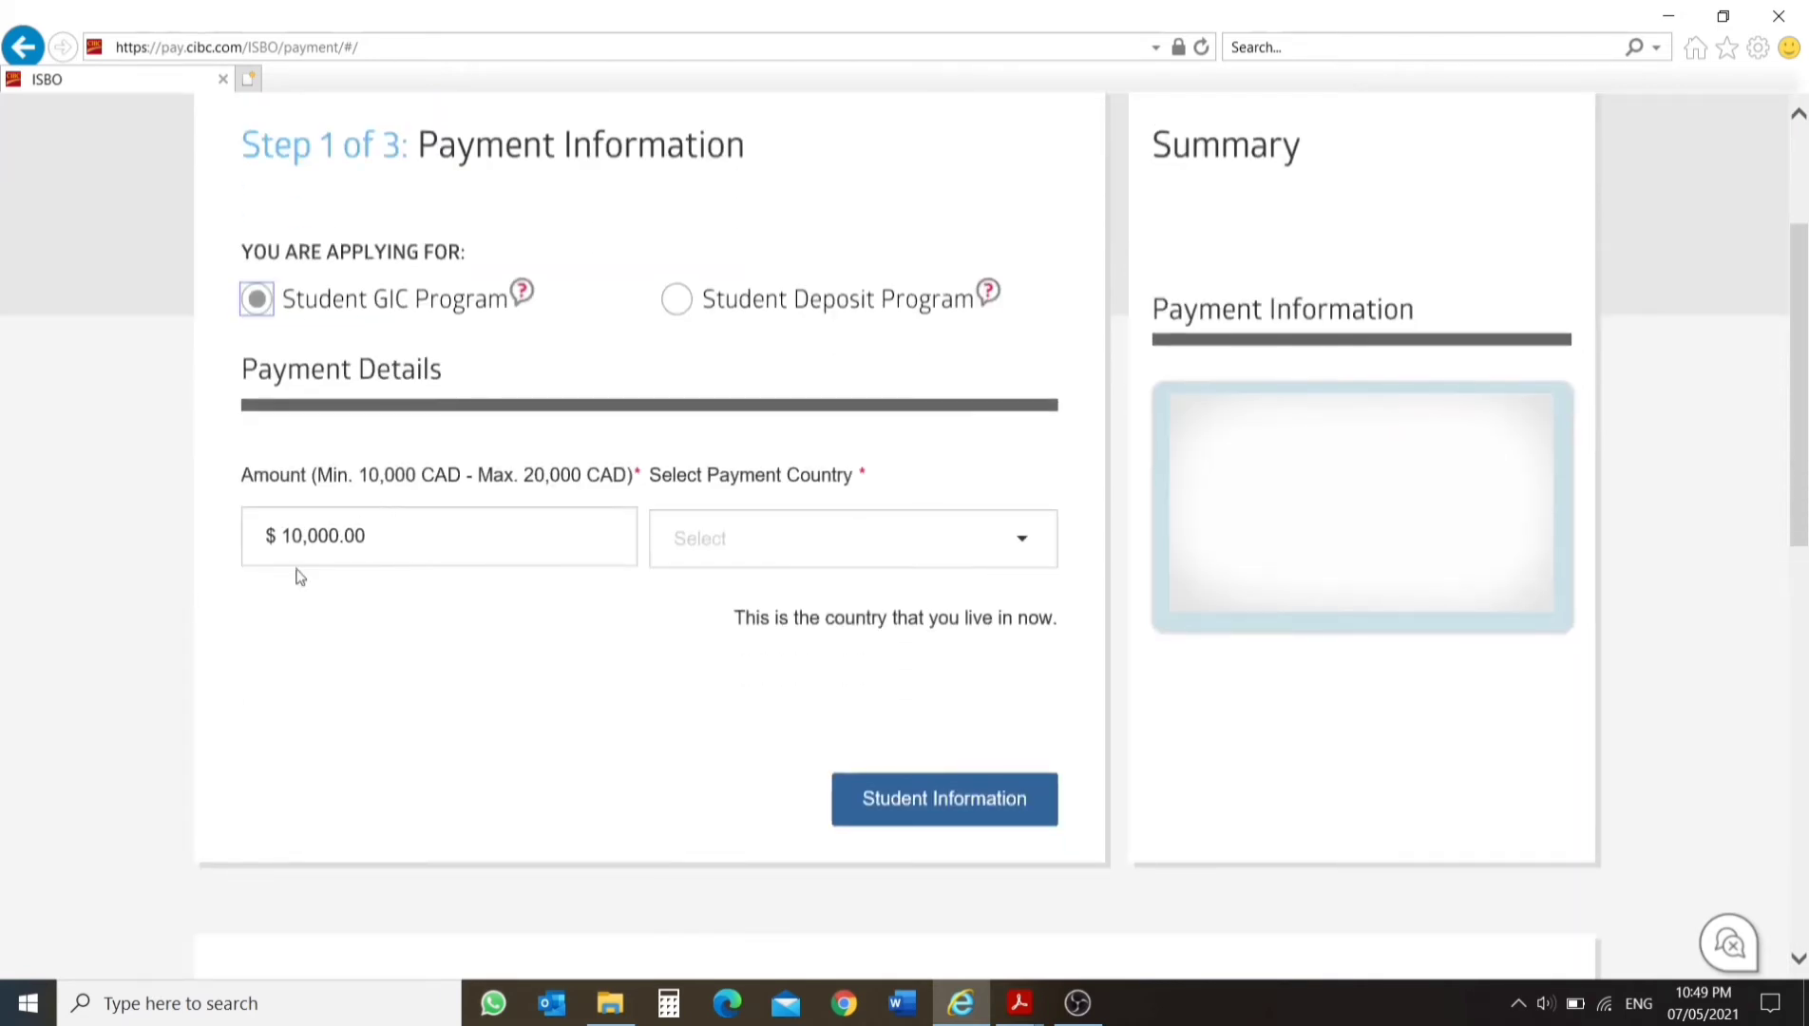
{"action": "left_click", "coordinate": [824, 537]}
{"action": "type", "text": "india"}
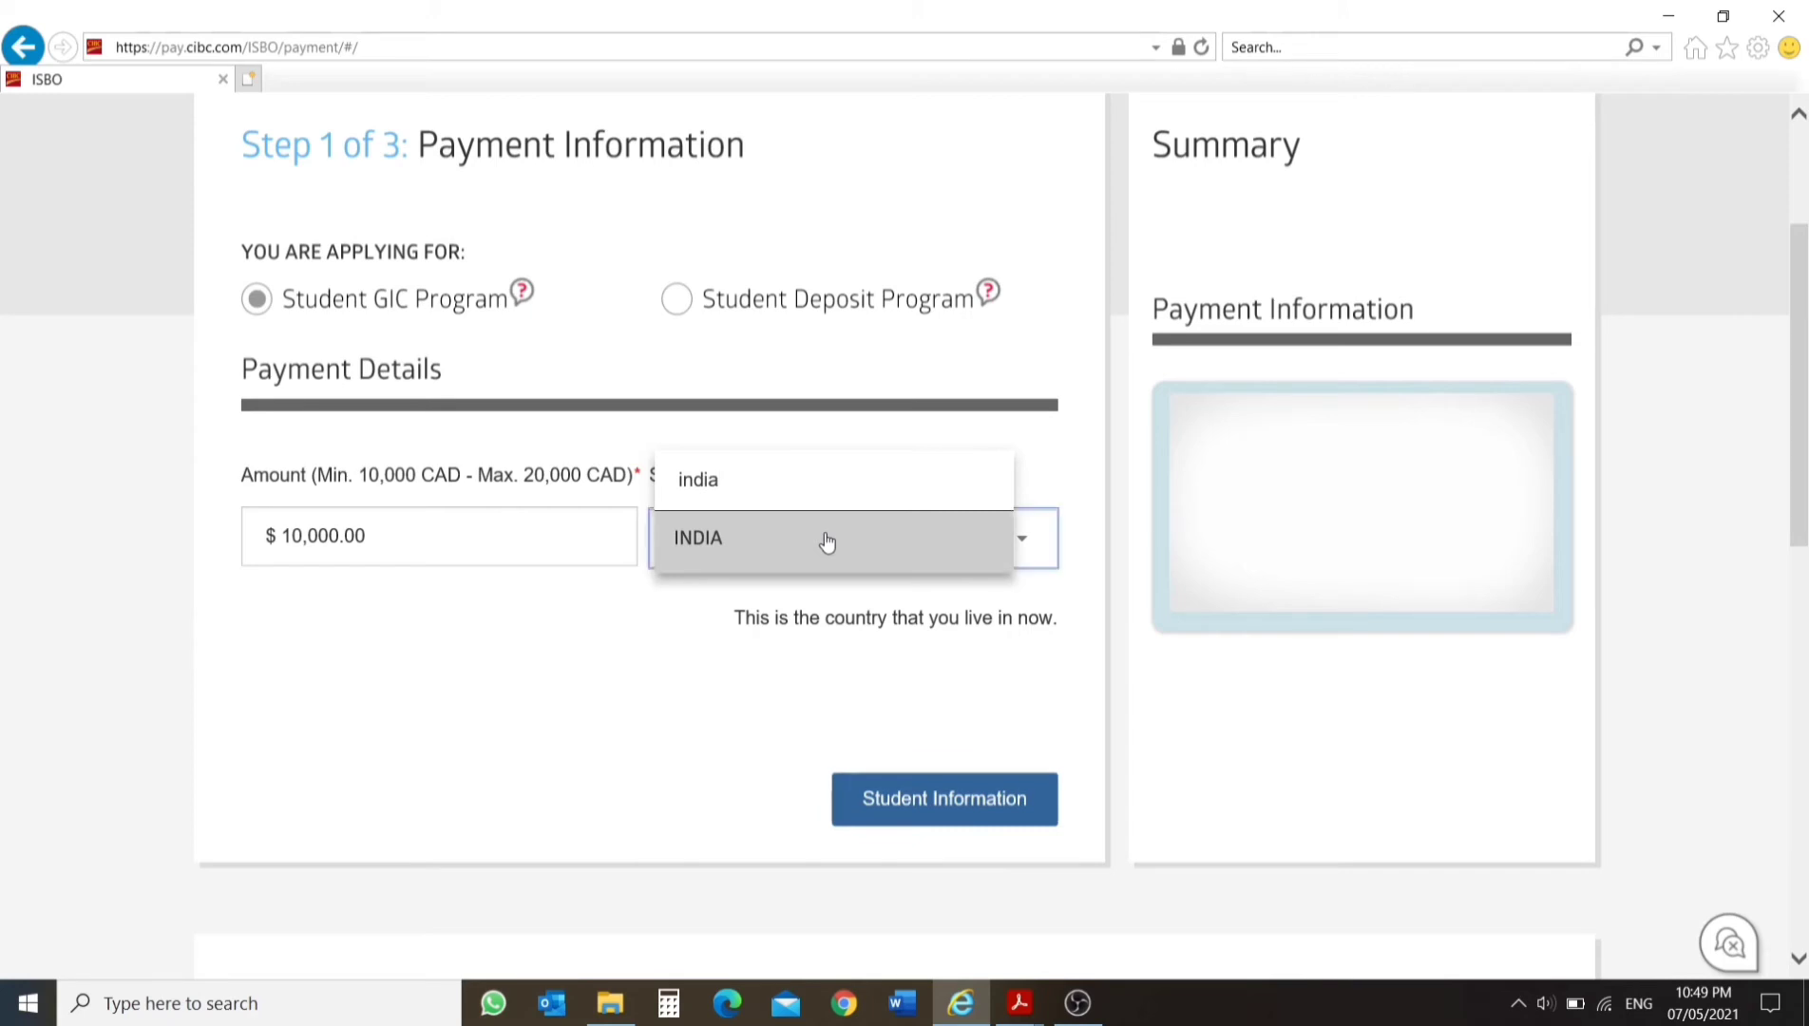
{"action": "left_click", "coordinate": [826, 540]}
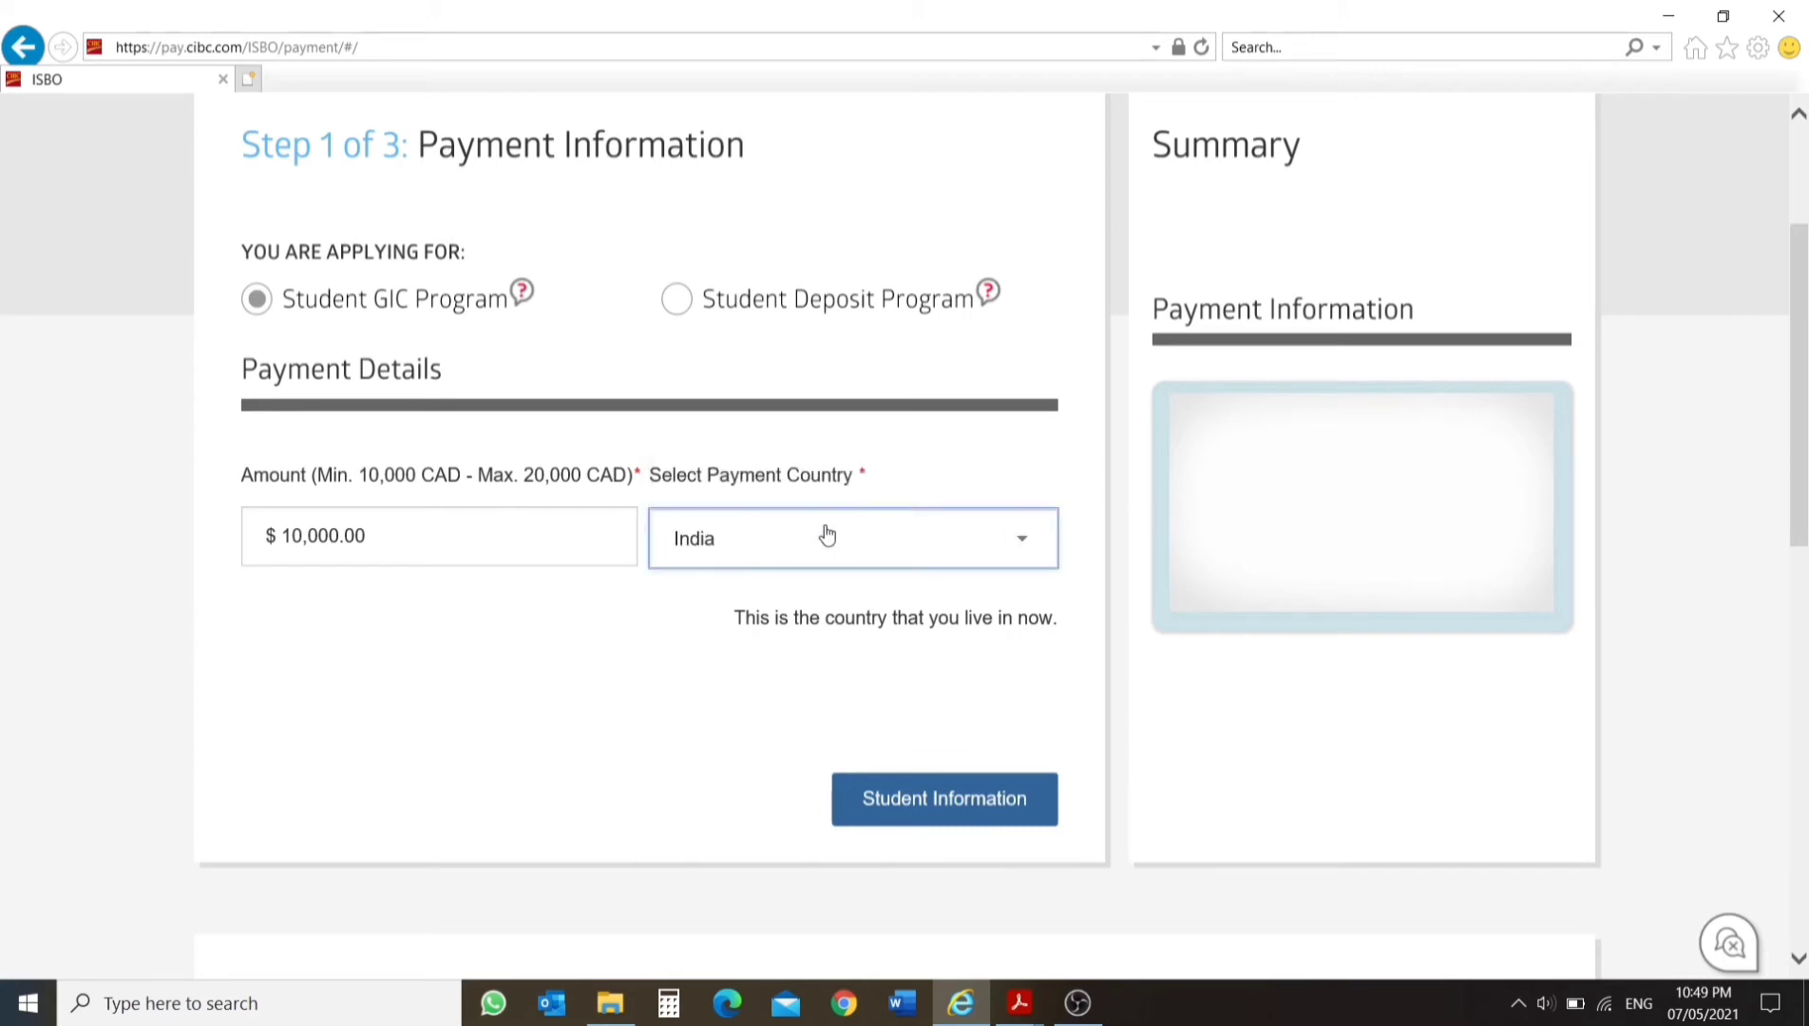
{"action": "left_click", "coordinate": [929, 798]}
{"action": "scroll", "coordinate": [635, 684], "scroll_direction": "down", "scroll_amount": 1}
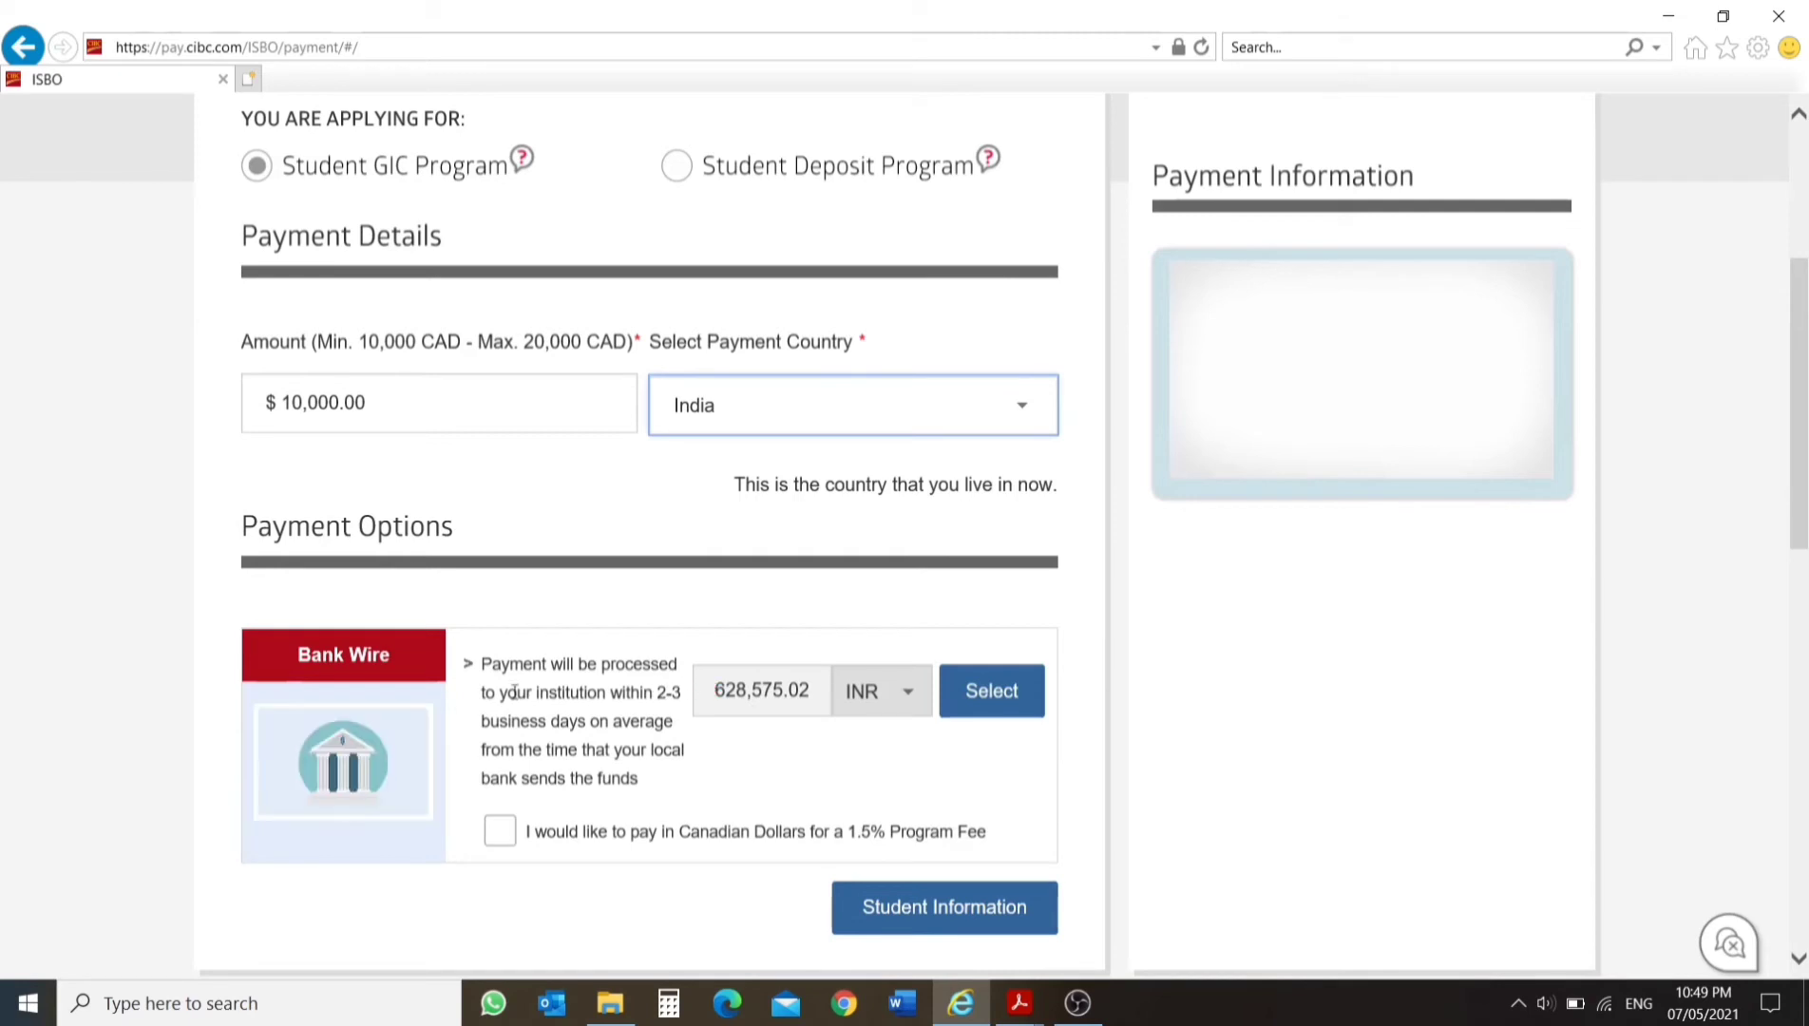
{"action": "scroll", "coordinate": [513, 692], "scroll_direction": "down", "scroll_amount": 1}
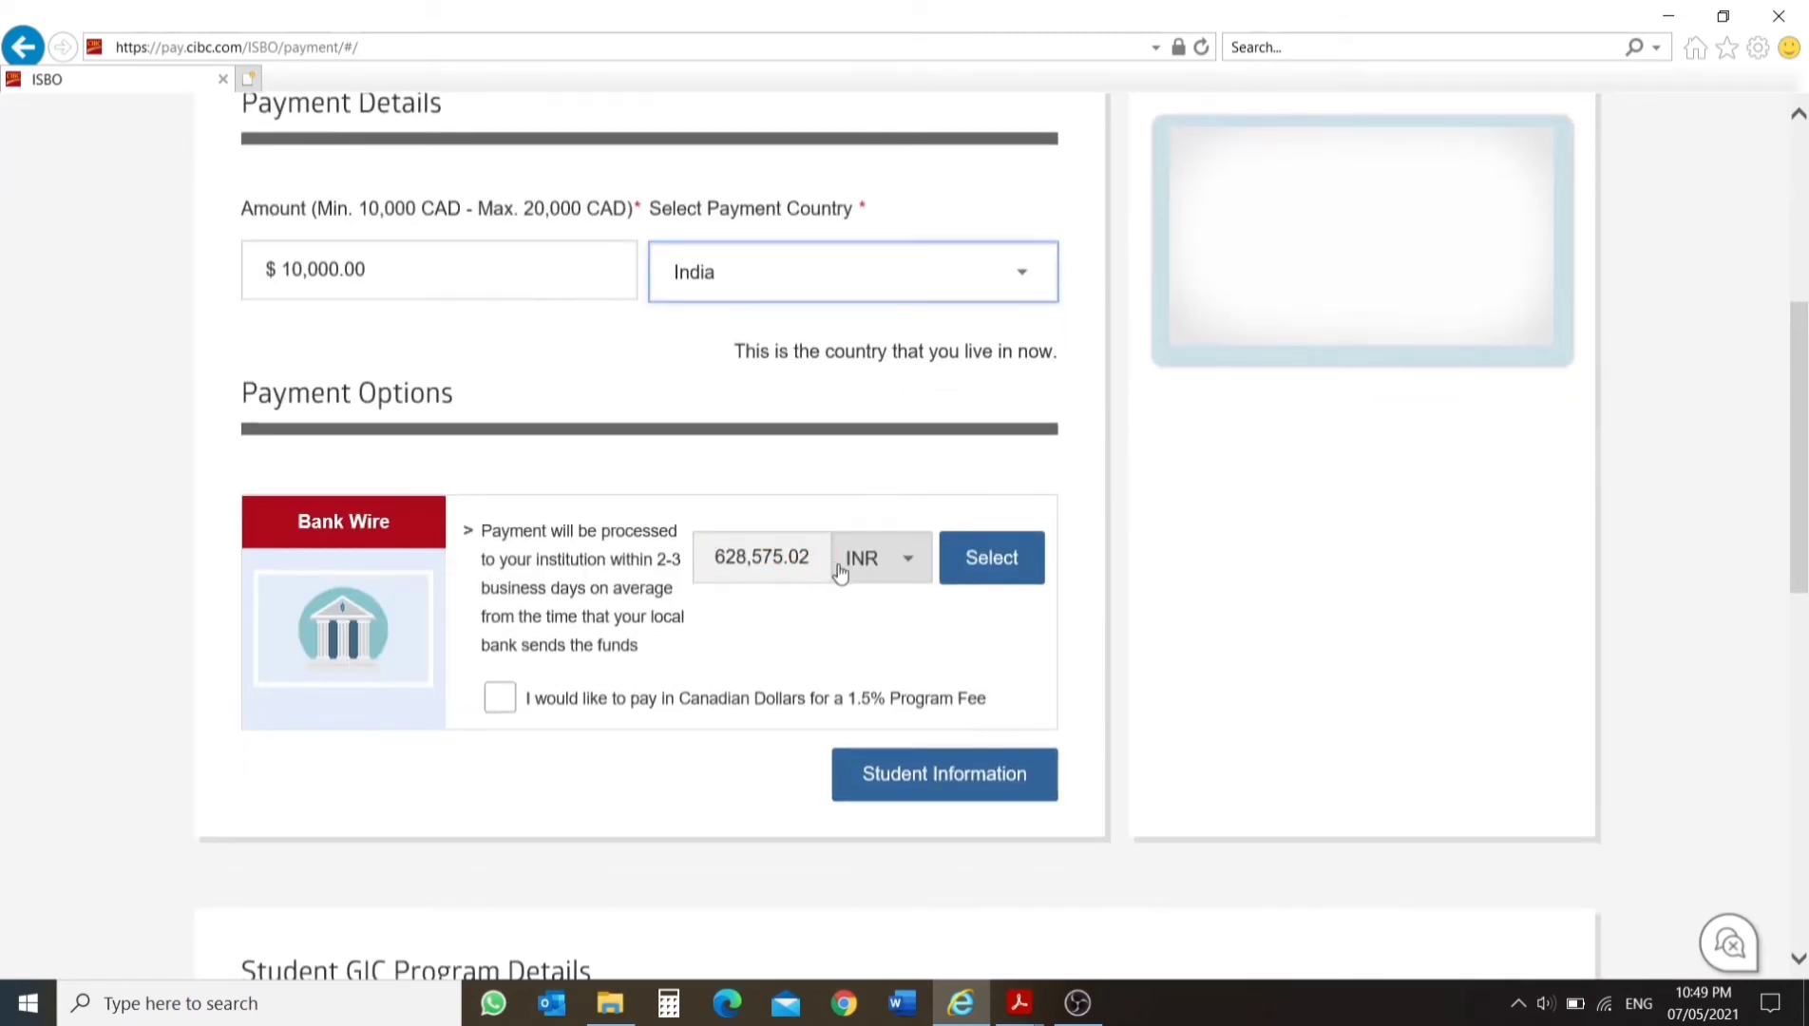
Try Canadian Dollar (CAD) as the currency for the bank wire payment.
{"action": "left_click", "coordinate": [905, 563]}
{"action": "scroll", "coordinate": [914, 599], "scroll_direction": "down", "scroll_amount": 1}
{"action": "scroll", "coordinate": [931, 646], "scroll_direction": "up", "scroll_amount": 1}
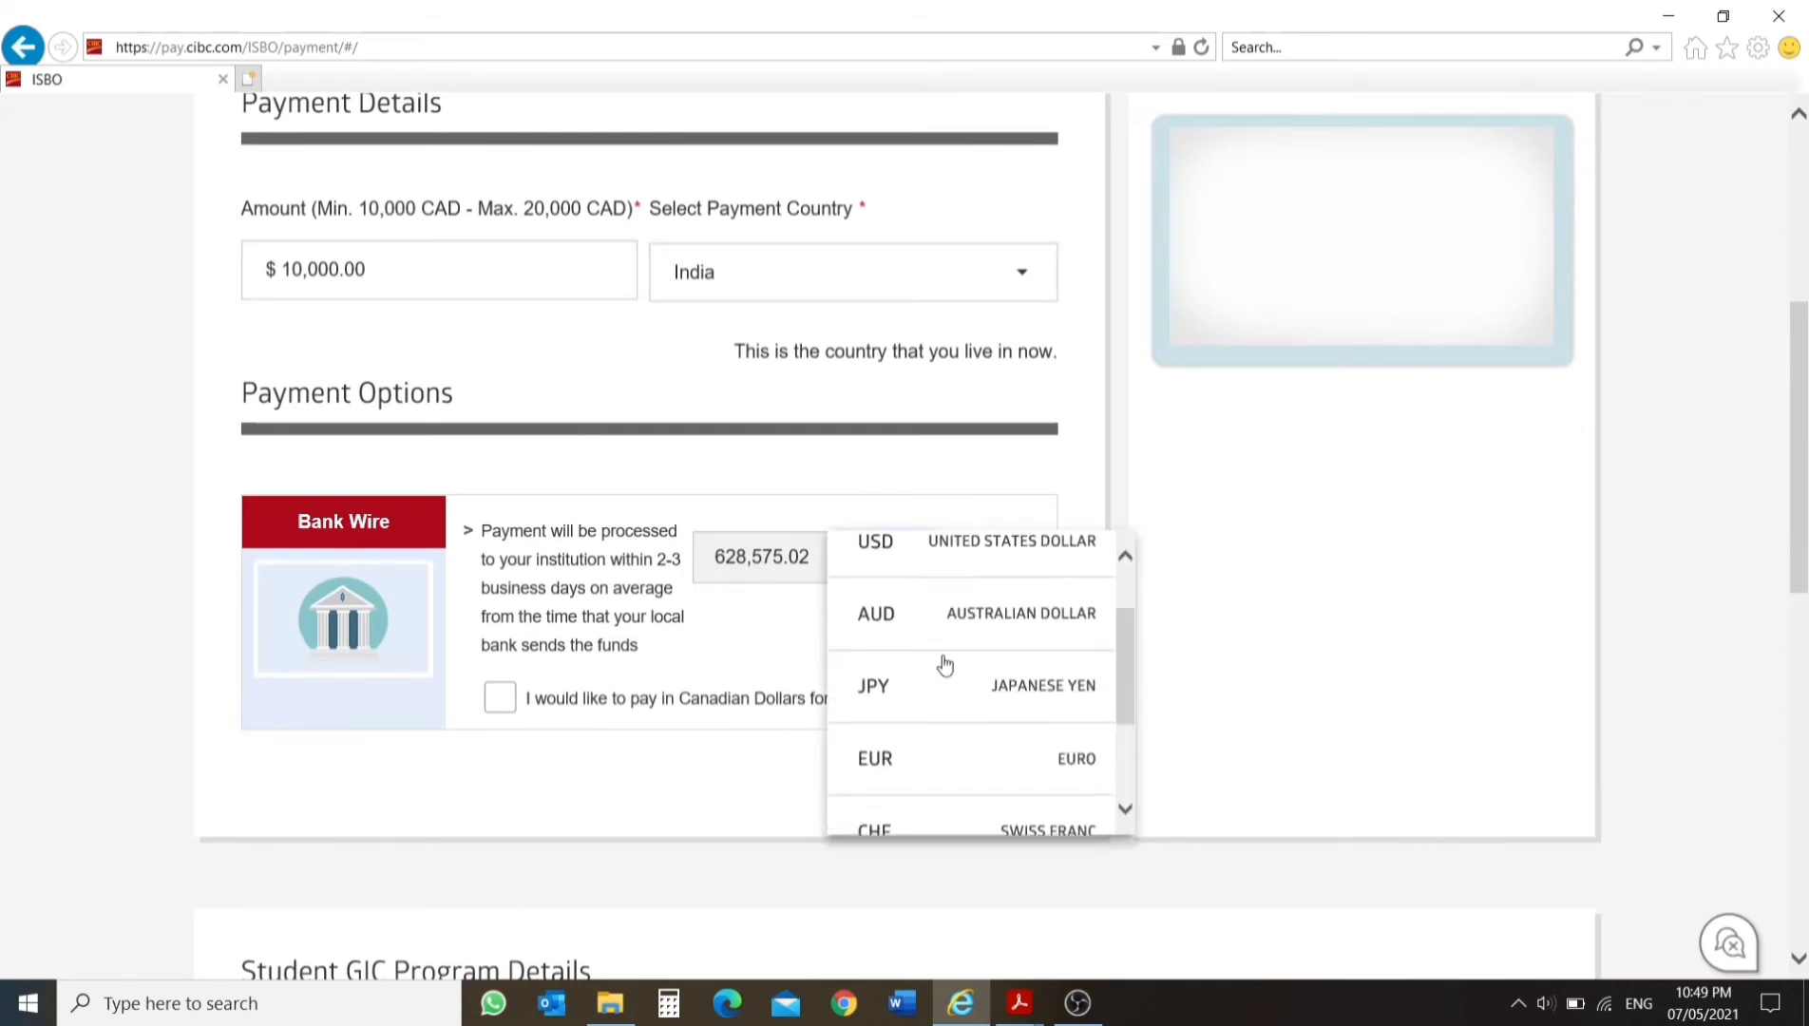
{"action": "scroll", "coordinate": [960, 646], "scroll_direction": "down", "scroll_amount": 1}
{"action": "scroll", "coordinate": [1001, 788], "scroll_direction": "down", "scroll_amount": 3}
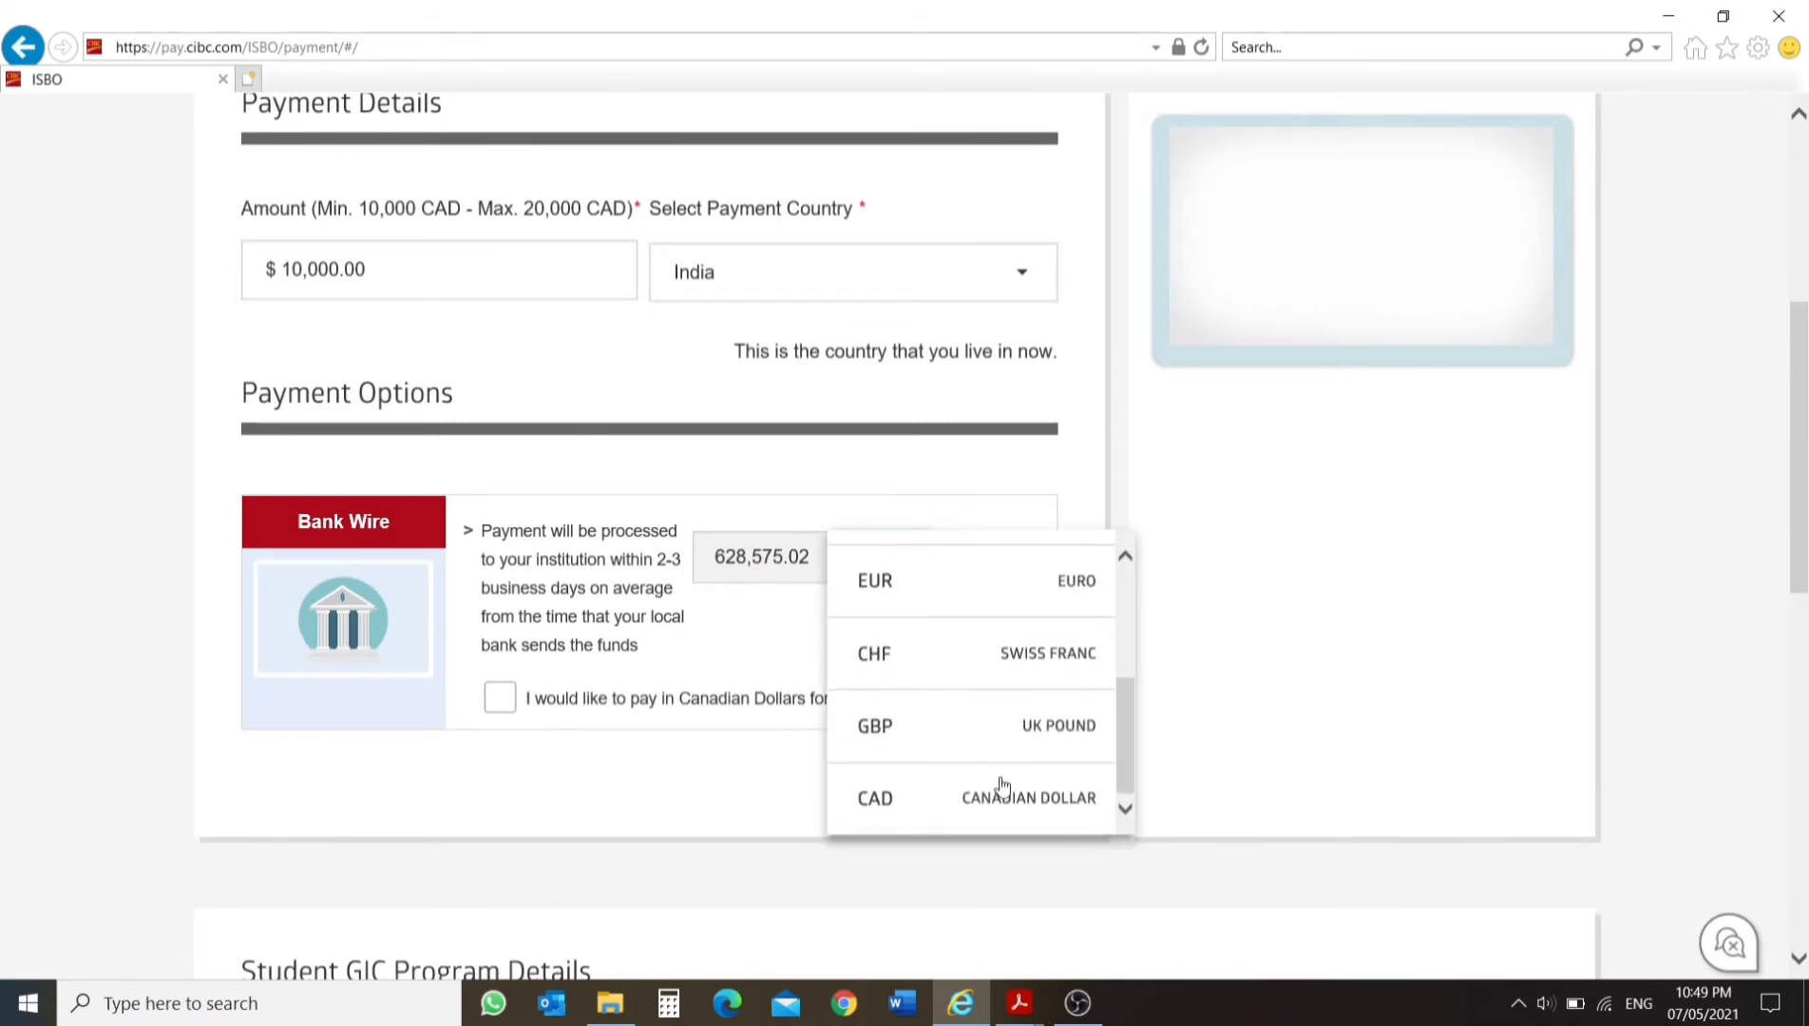
{"action": "left_click", "coordinate": [974, 539]}
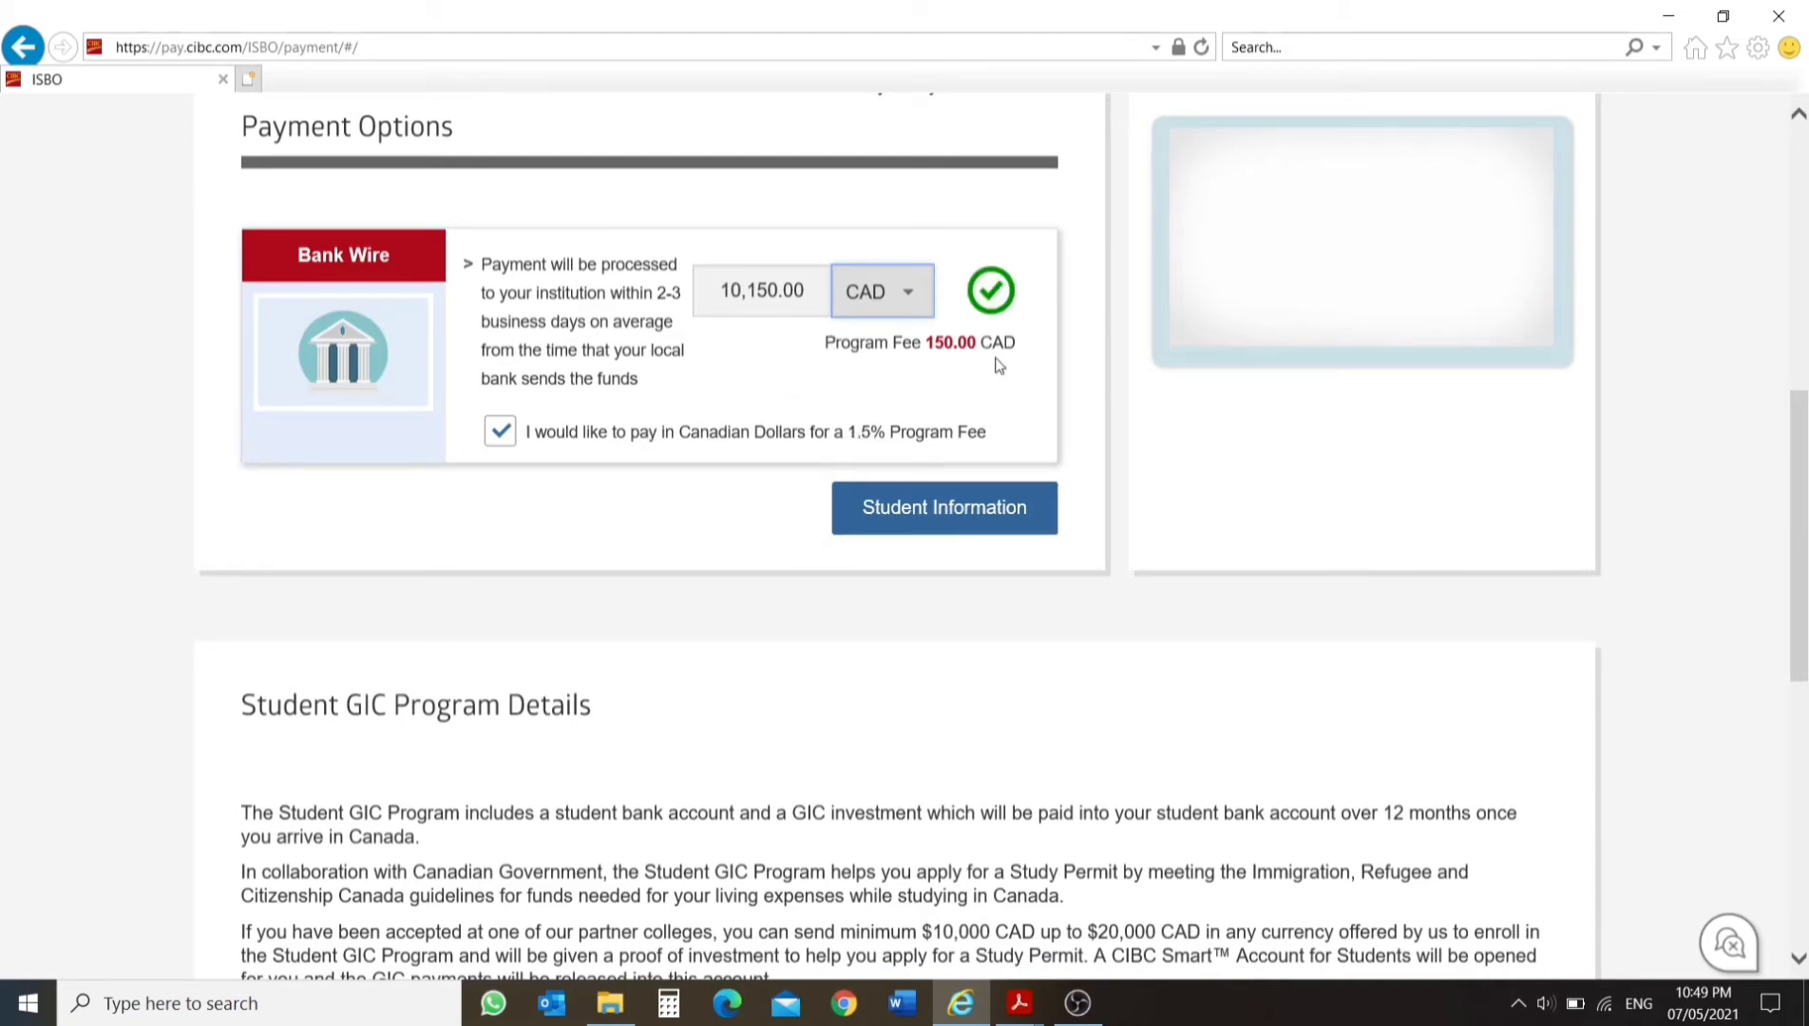
{"action": "scroll", "coordinate": [548, 371], "scroll_direction": "up", "scroll_amount": 4}
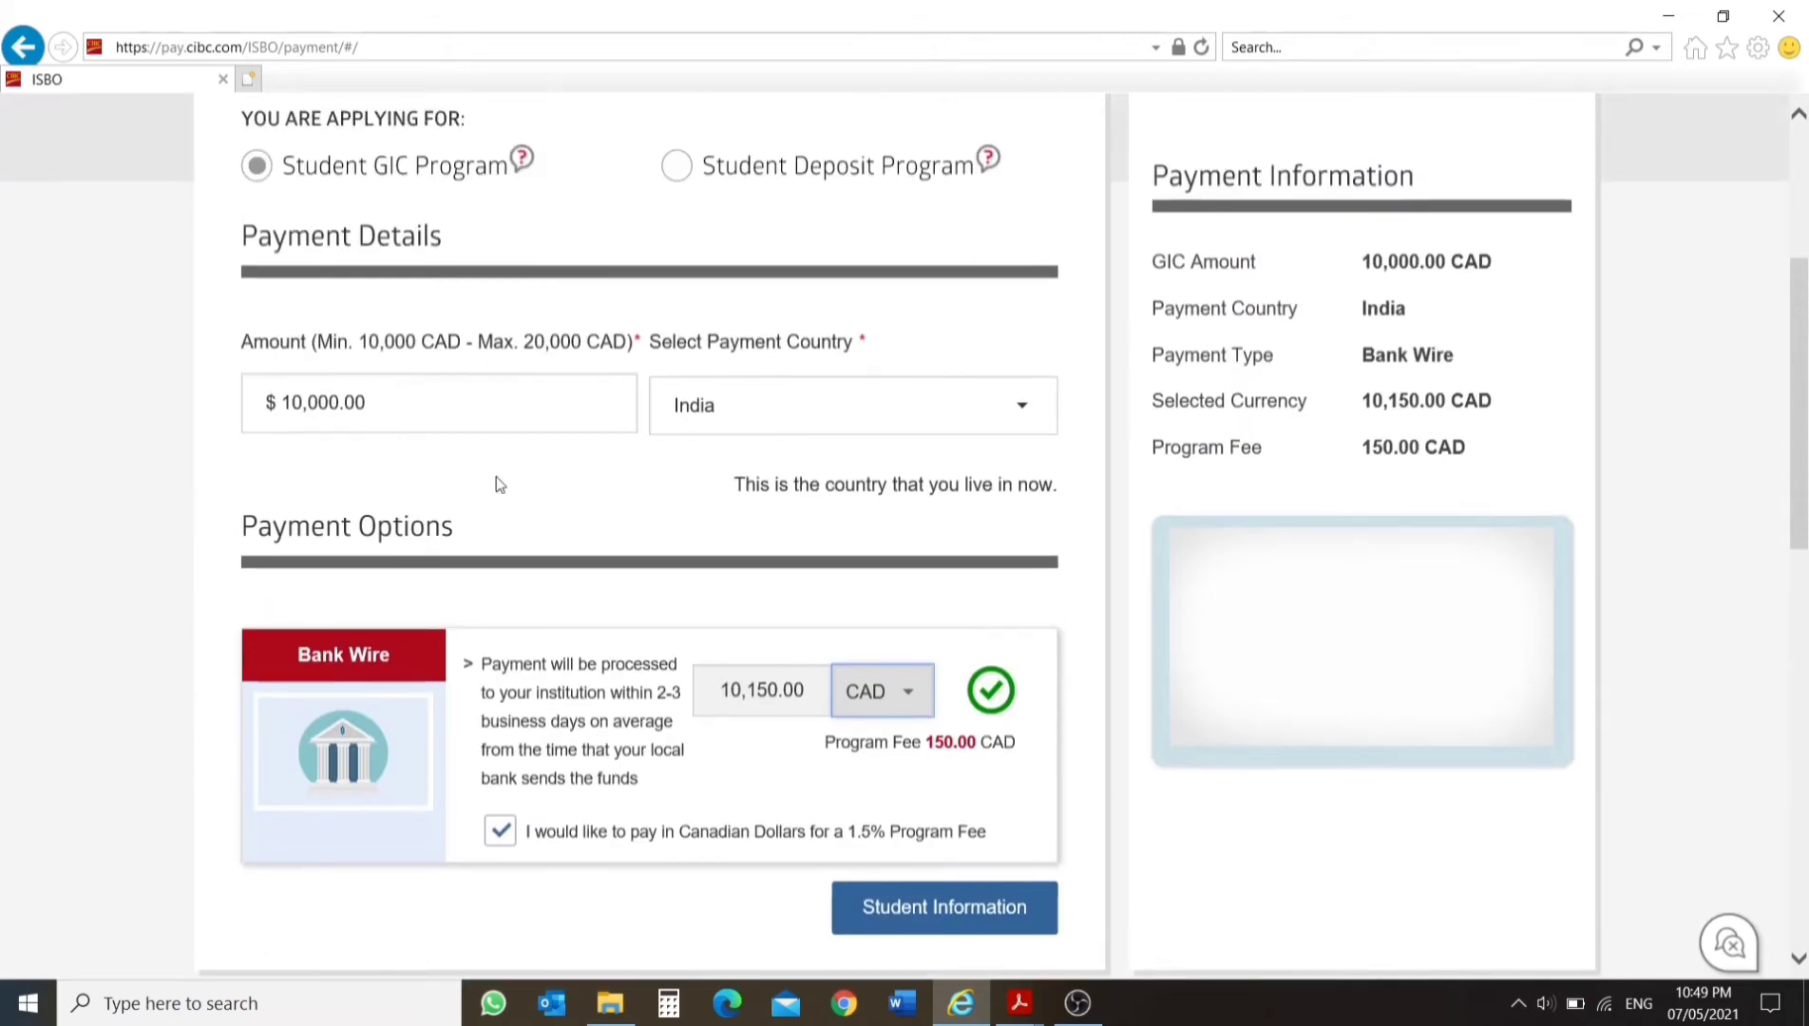
Set the bank wire currency to Indian Rupee (INR) and select this payment option.
{"action": "left_click", "coordinate": [911, 691]}
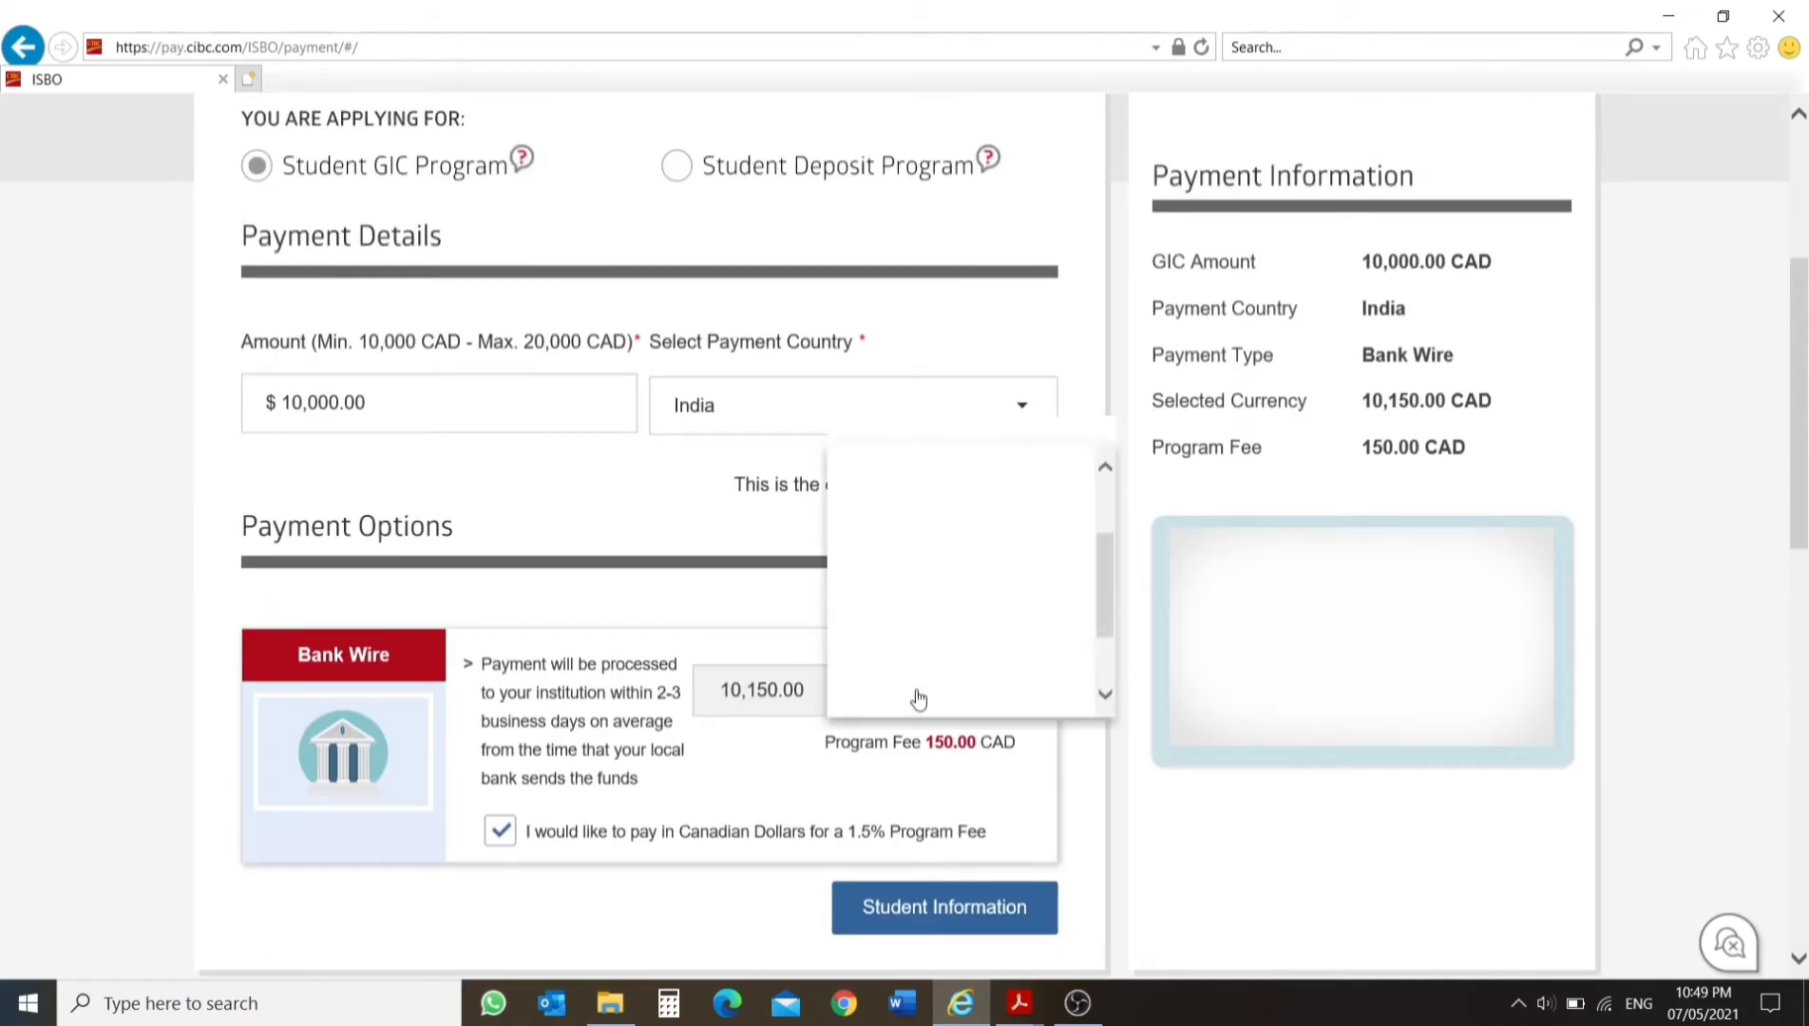
{"action": "scroll", "coordinate": [961, 525], "scroll_direction": "down", "scroll_amount": 3}
{"action": "scroll", "coordinate": [969, 541], "scroll_direction": "up", "scroll_amount": 5}
{"action": "left_click", "coordinate": [998, 849]}
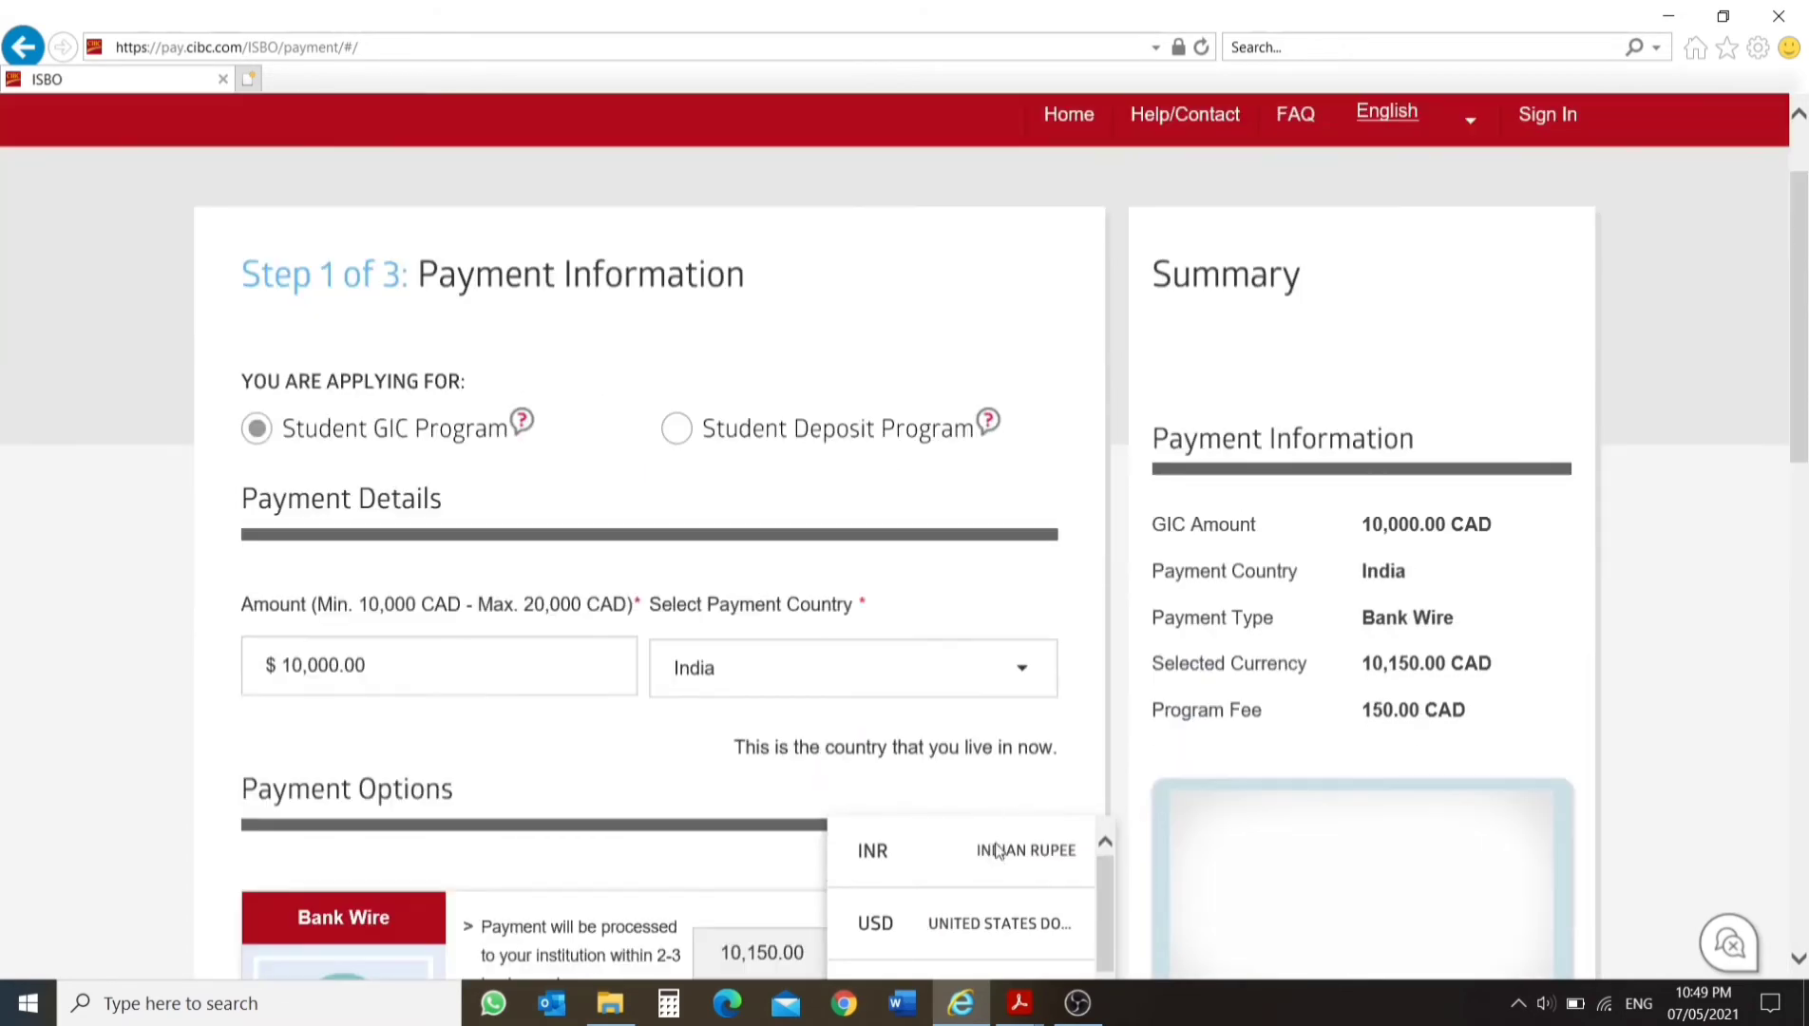
{"action": "scroll", "coordinate": [935, 760], "scroll_direction": "down", "scroll_amount": 5}
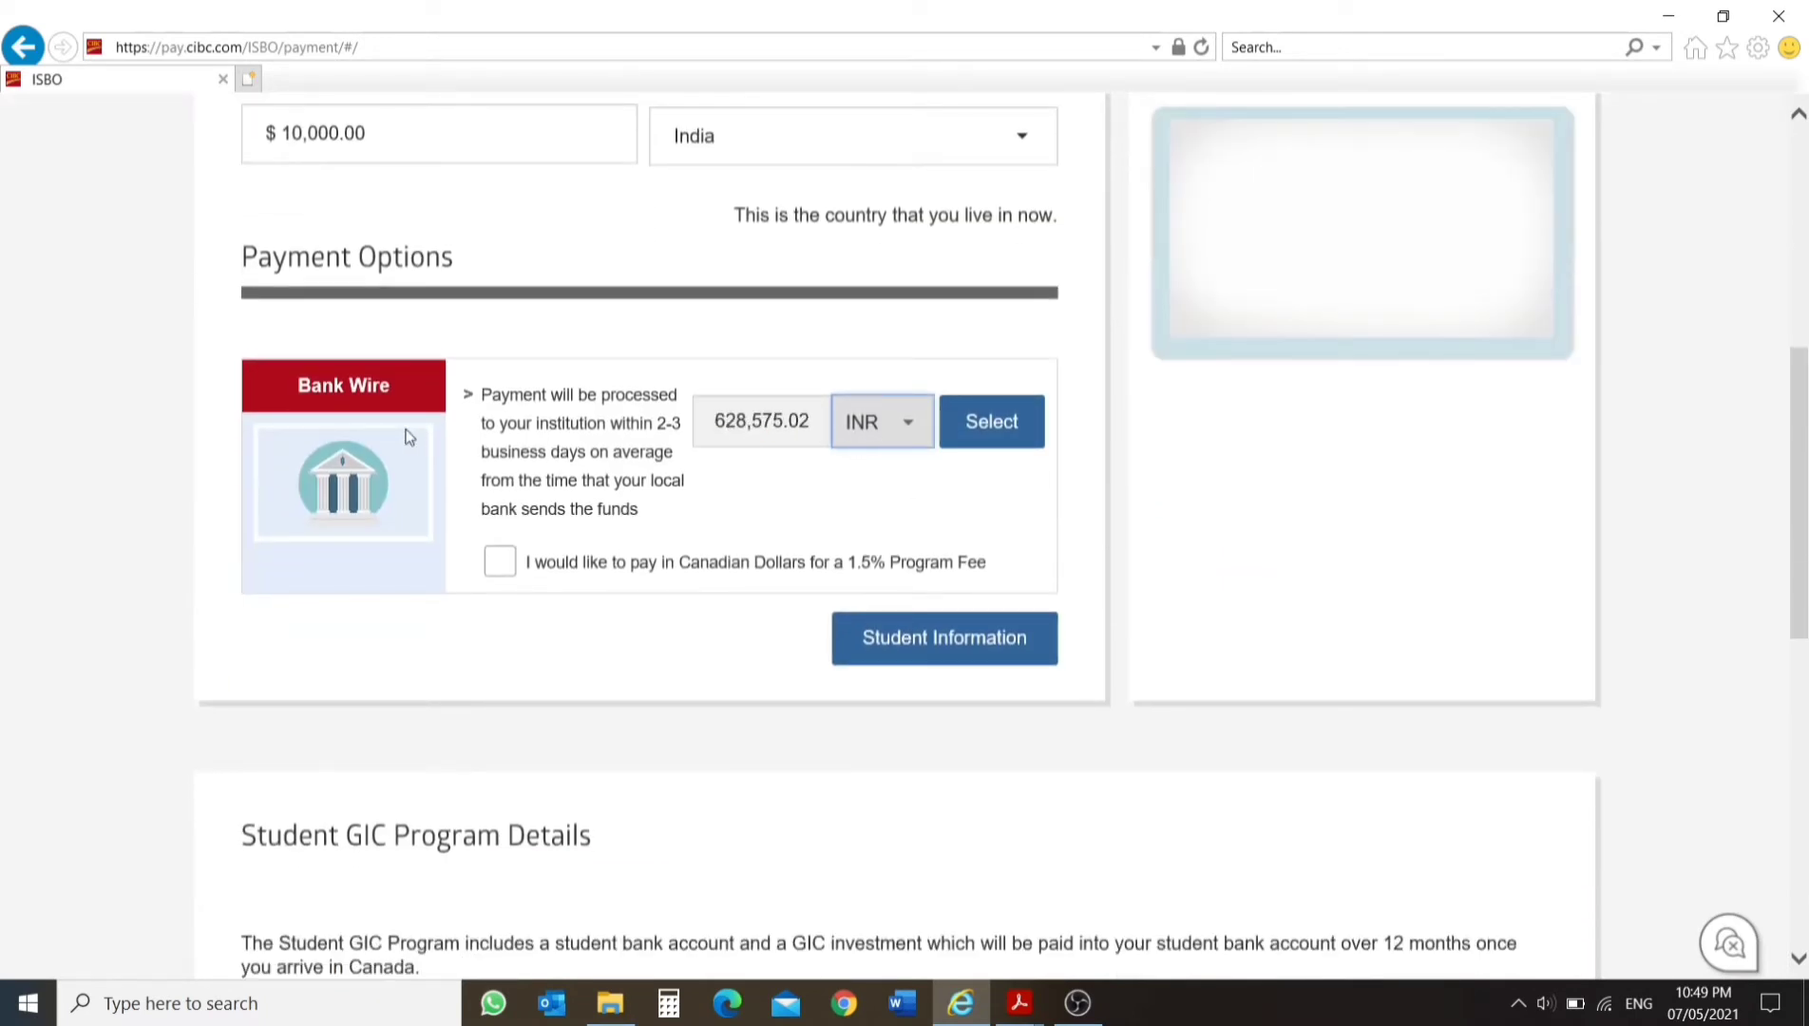
{"action": "left_click", "coordinate": [992, 425]}
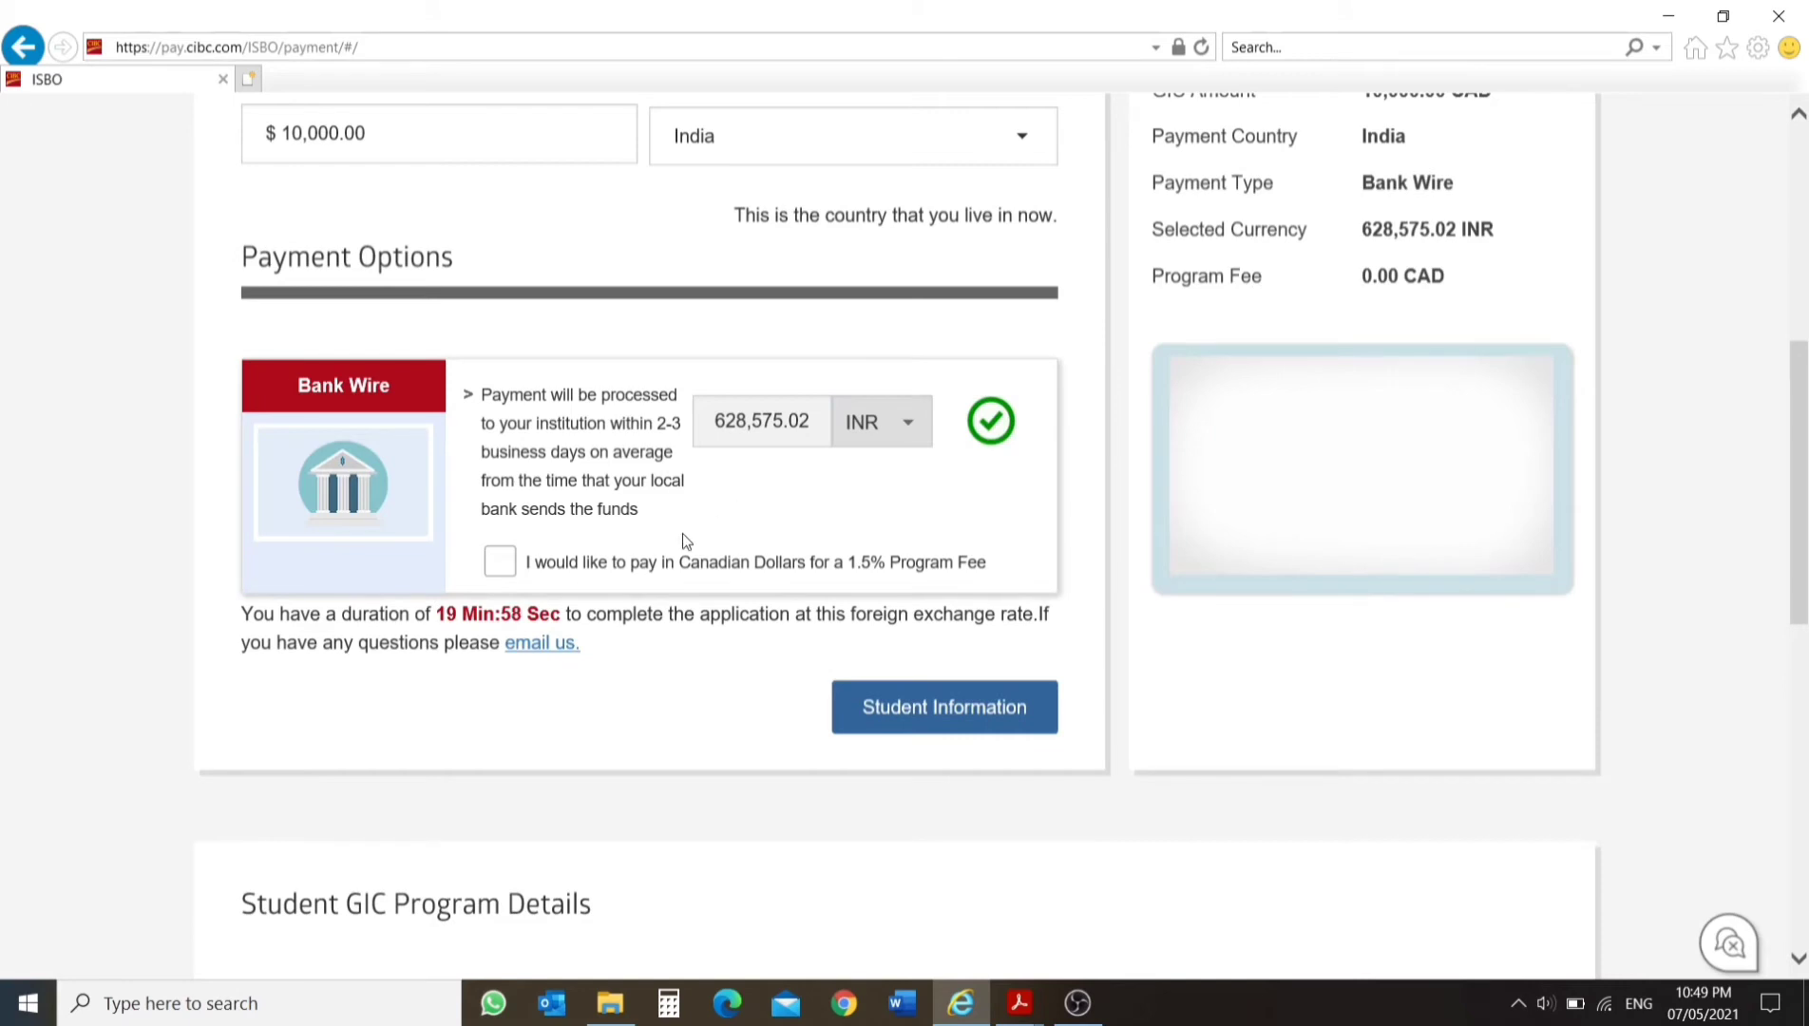
Check the time allowed at this exchange rate and continue to the Student Information stage of the application.
{"action": "left_click_drag", "start_coordinate": [432, 618], "coordinate": [561, 634]}
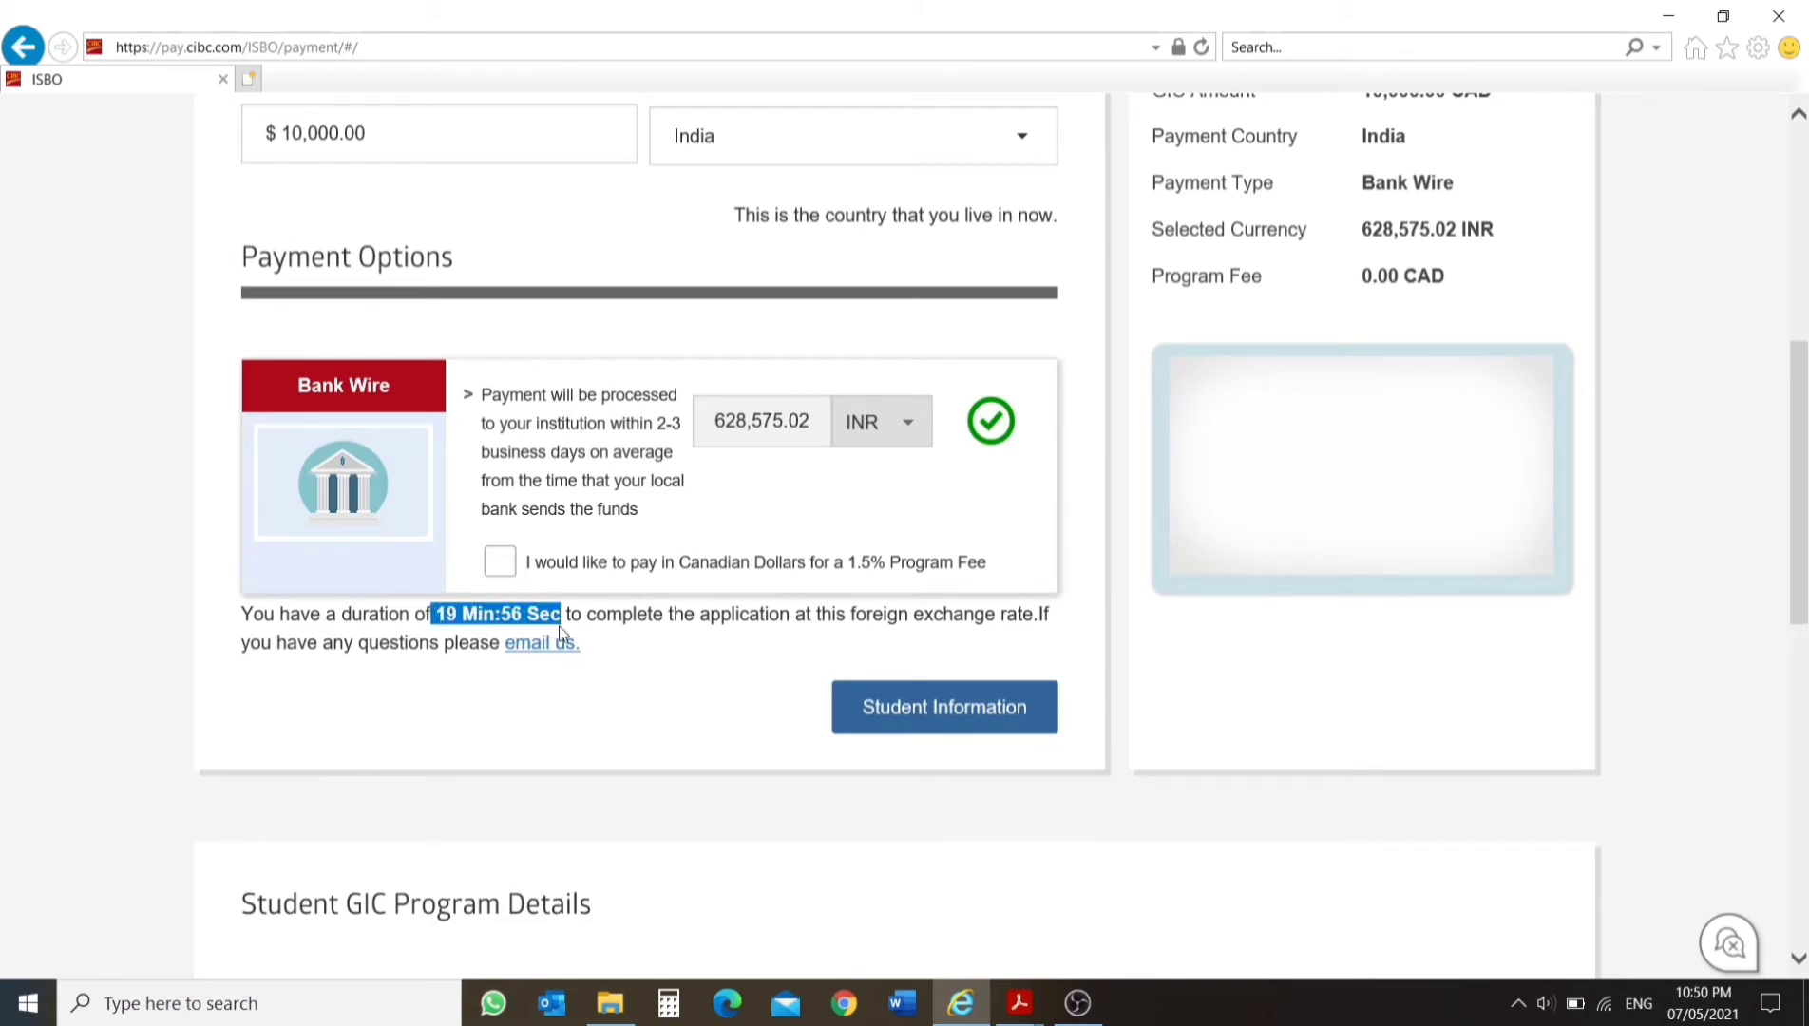
{"action": "left_click", "coordinate": [603, 695]}
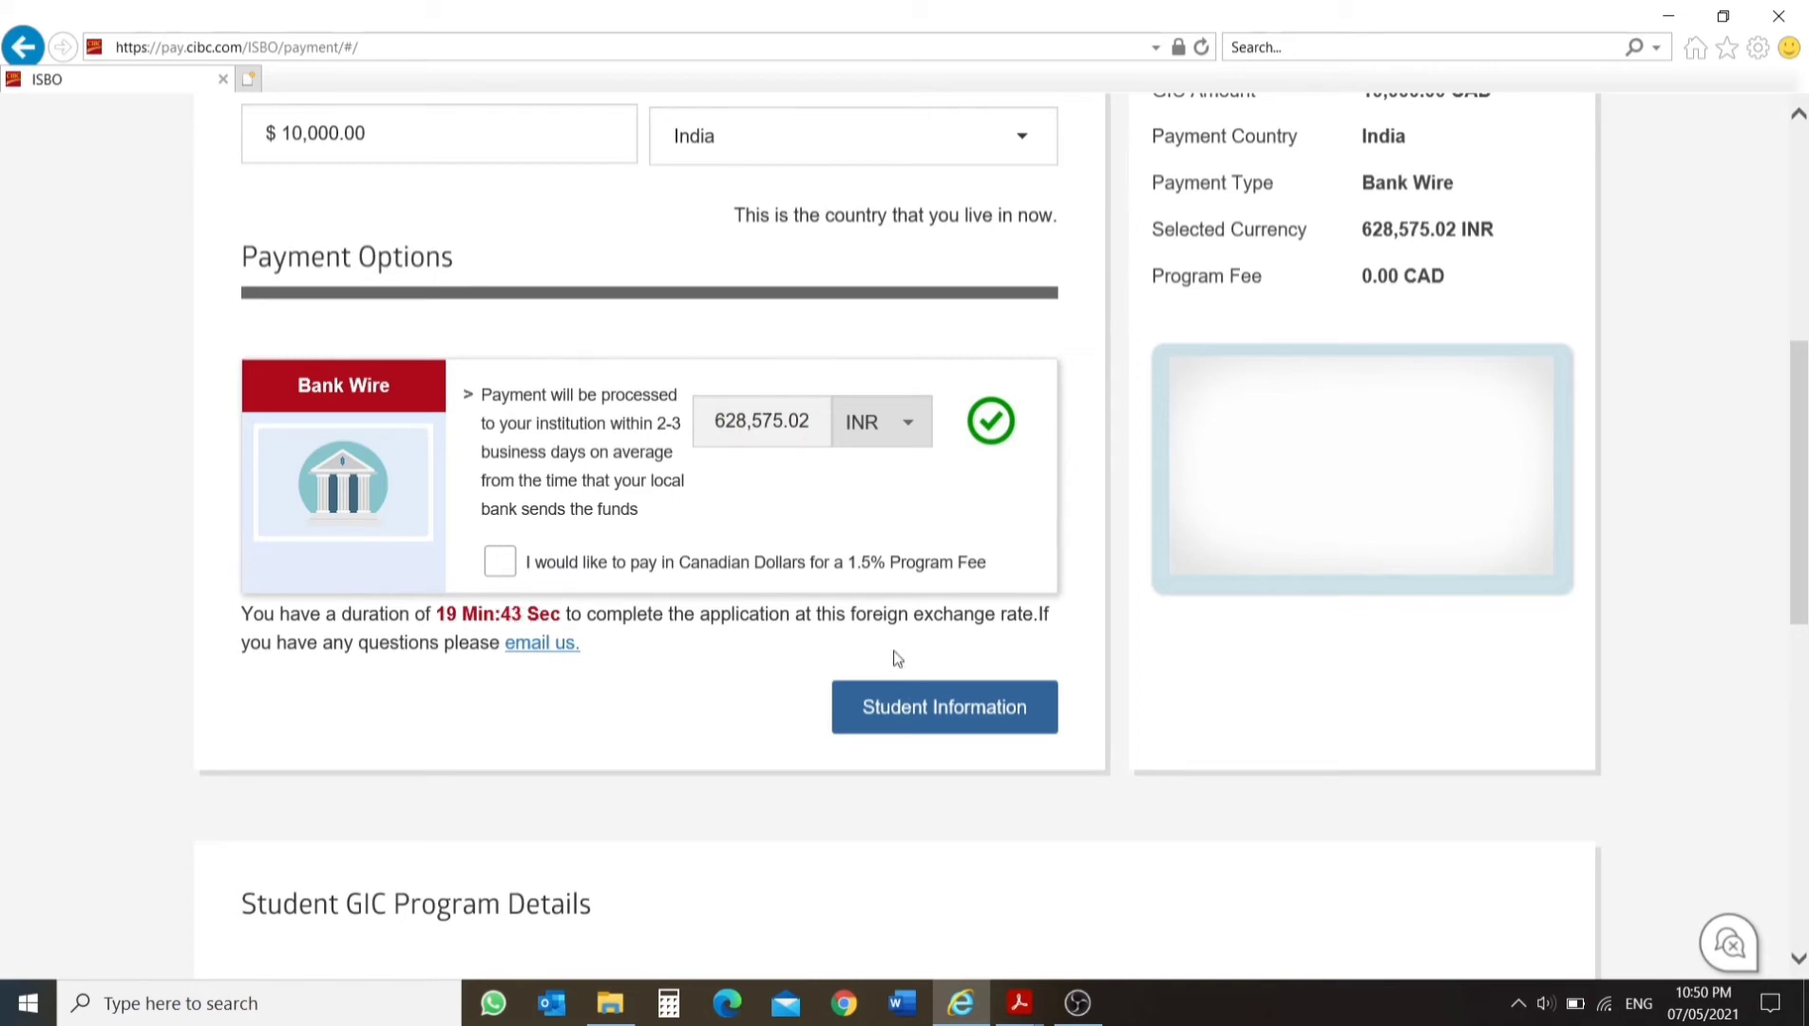
{"action": "left_click", "coordinate": [977, 719]}
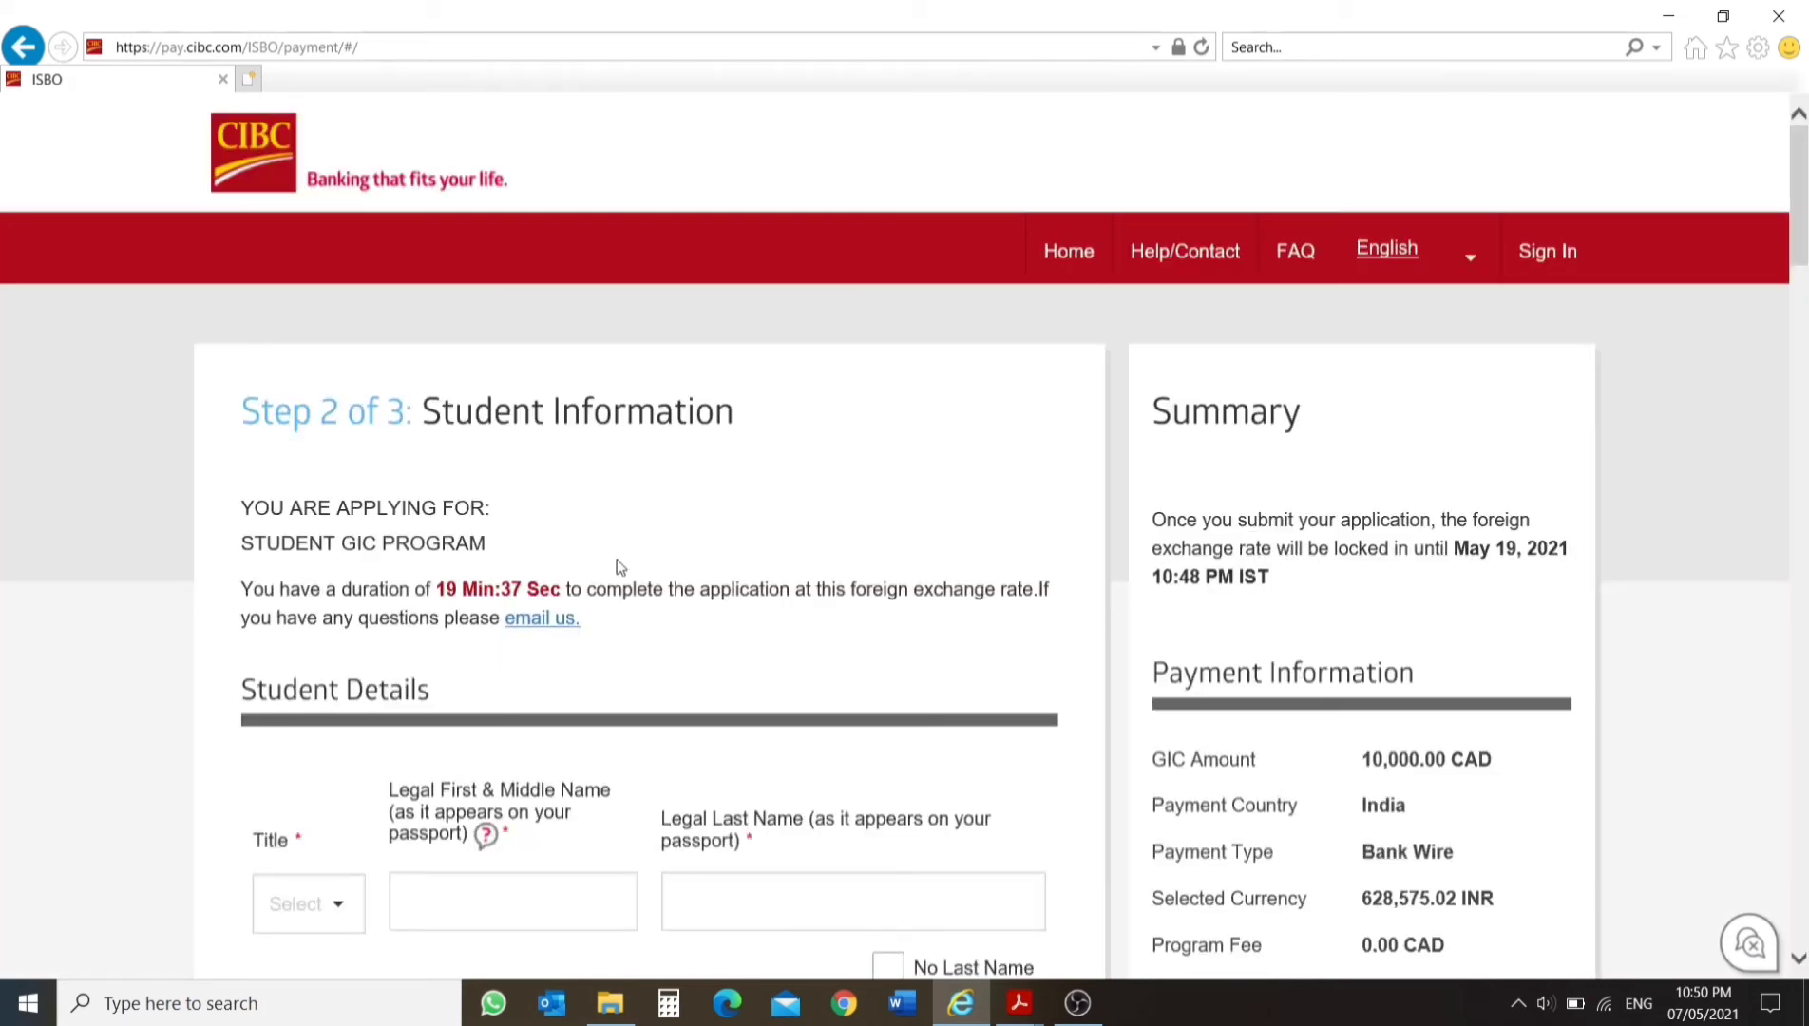
In the student details, set the title to Mr and enter the student's legal first and last names.
{"action": "scroll", "coordinate": [773, 591], "scroll_direction": "down", "scroll_amount": 7}
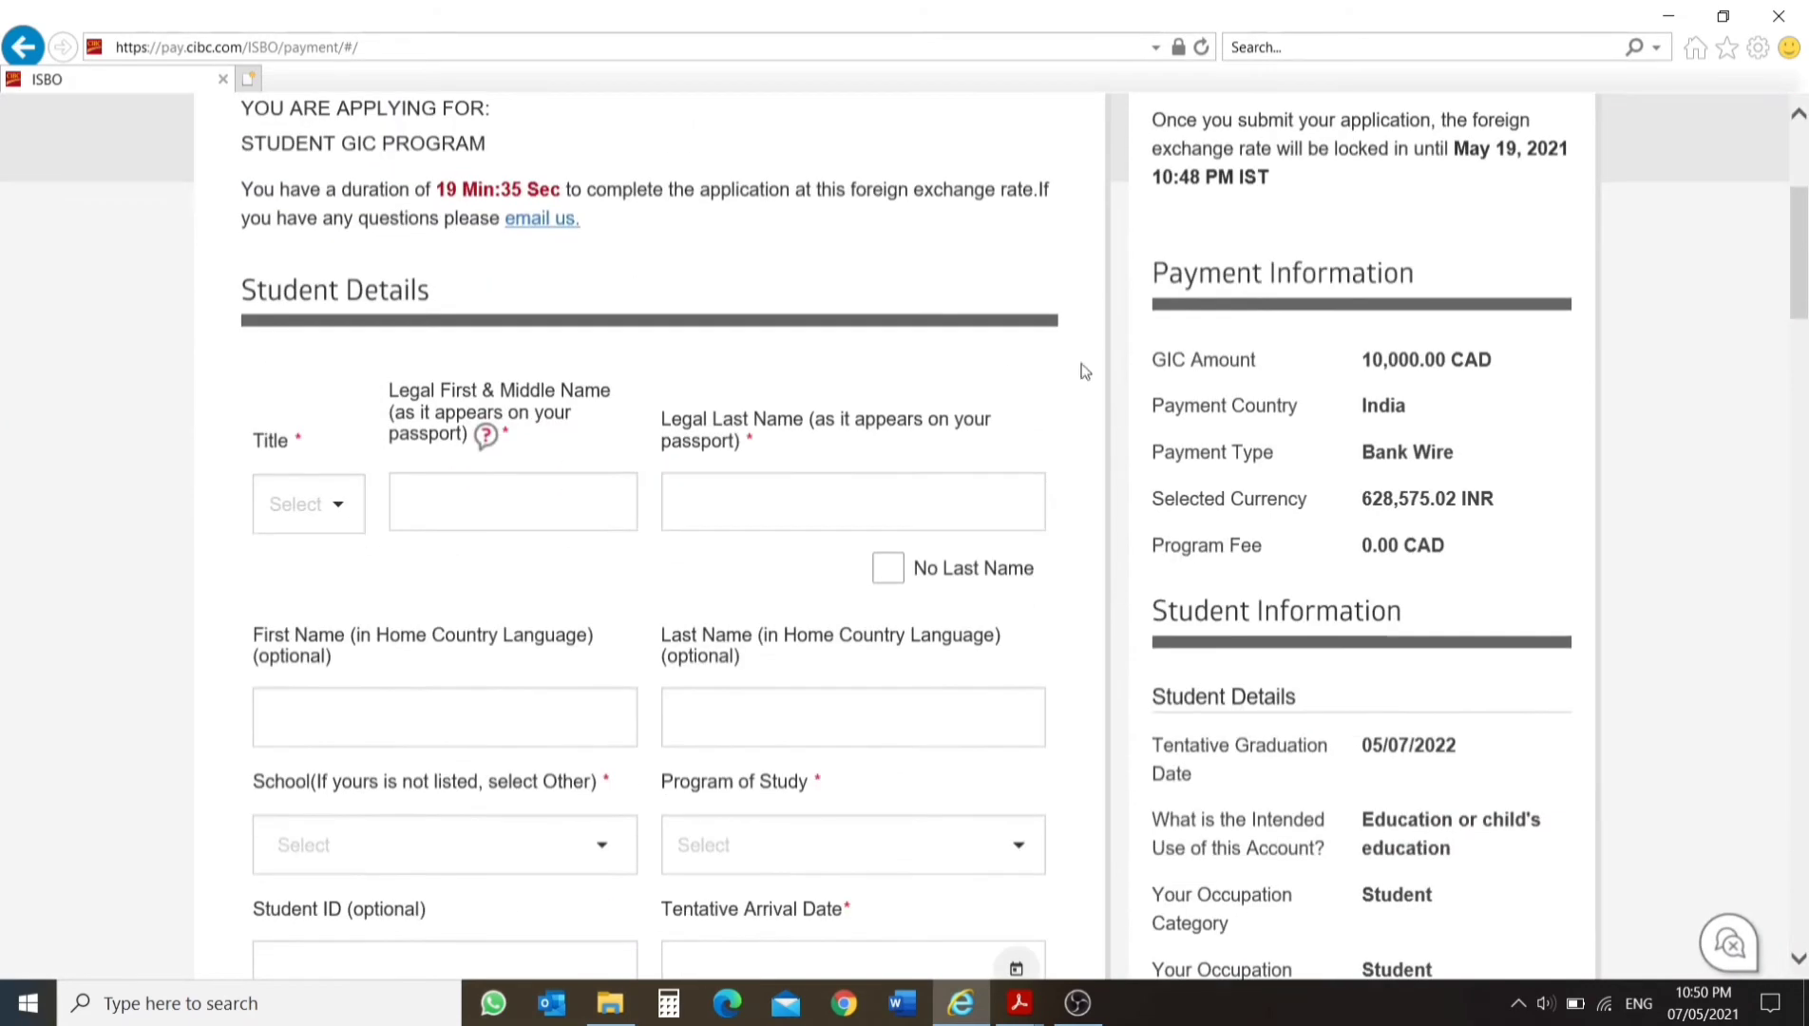
{"action": "scroll", "coordinate": [1318, 297], "scroll_direction": "up", "scroll_amount": 1}
{"action": "scroll", "coordinate": [1317, 297], "scroll_direction": "up", "scroll_amount": 1}
{"action": "scroll", "coordinate": [1341, 351], "scroll_direction": "down", "scroll_amount": 2}
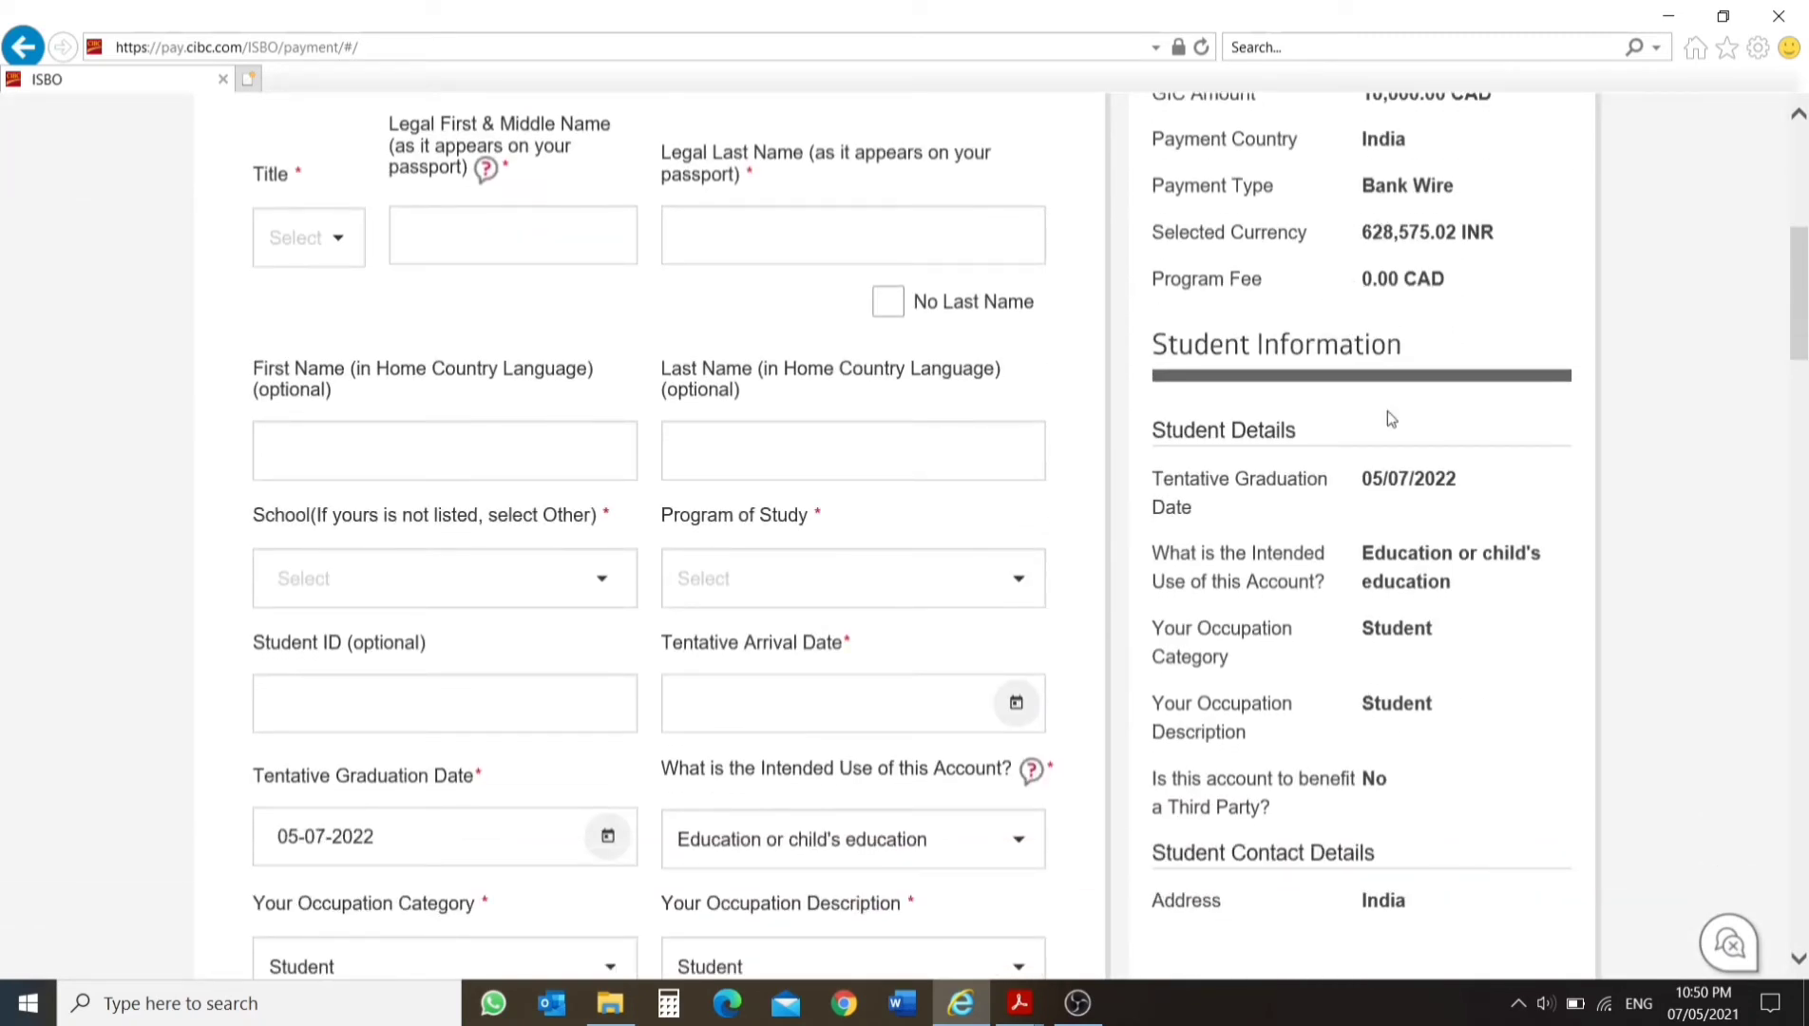
{"action": "scroll", "coordinate": [859, 273], "scroll_direction": "down", "scroll_amount": 2}
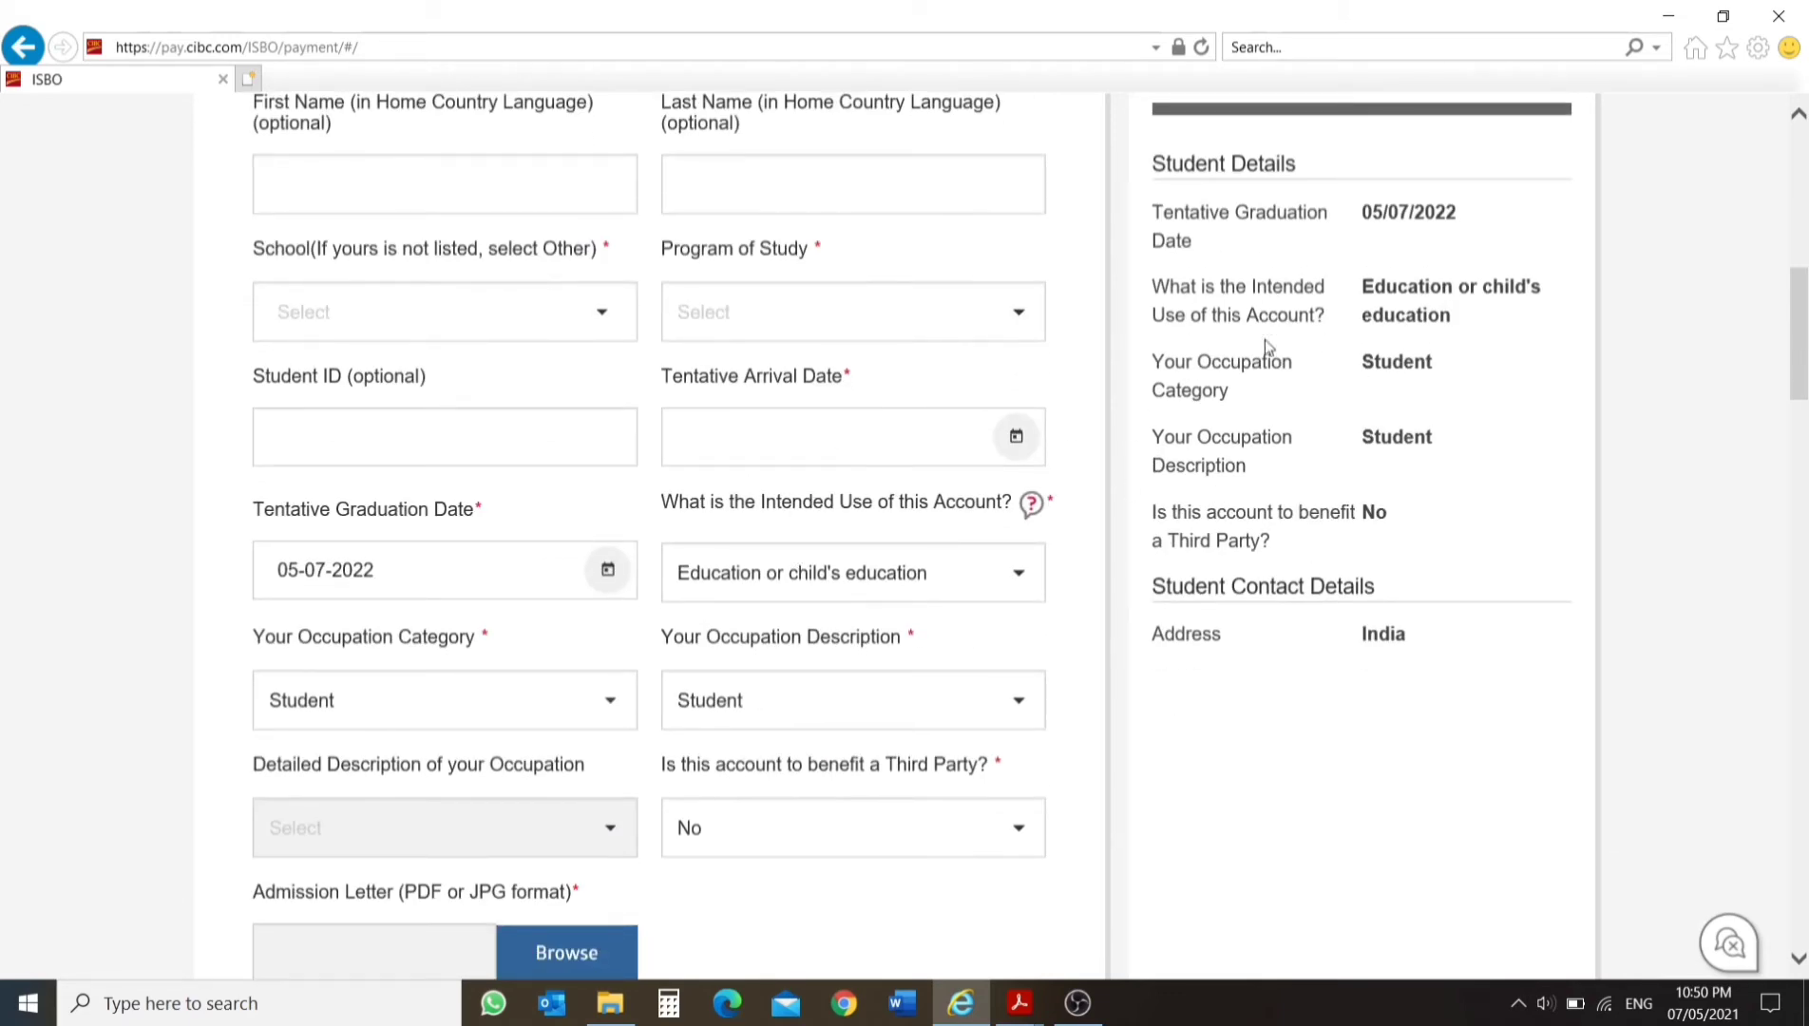
{"action": "scroll", "coordinate": [594, 505], "scroll_direction": "up", "scroll_amount": 3}
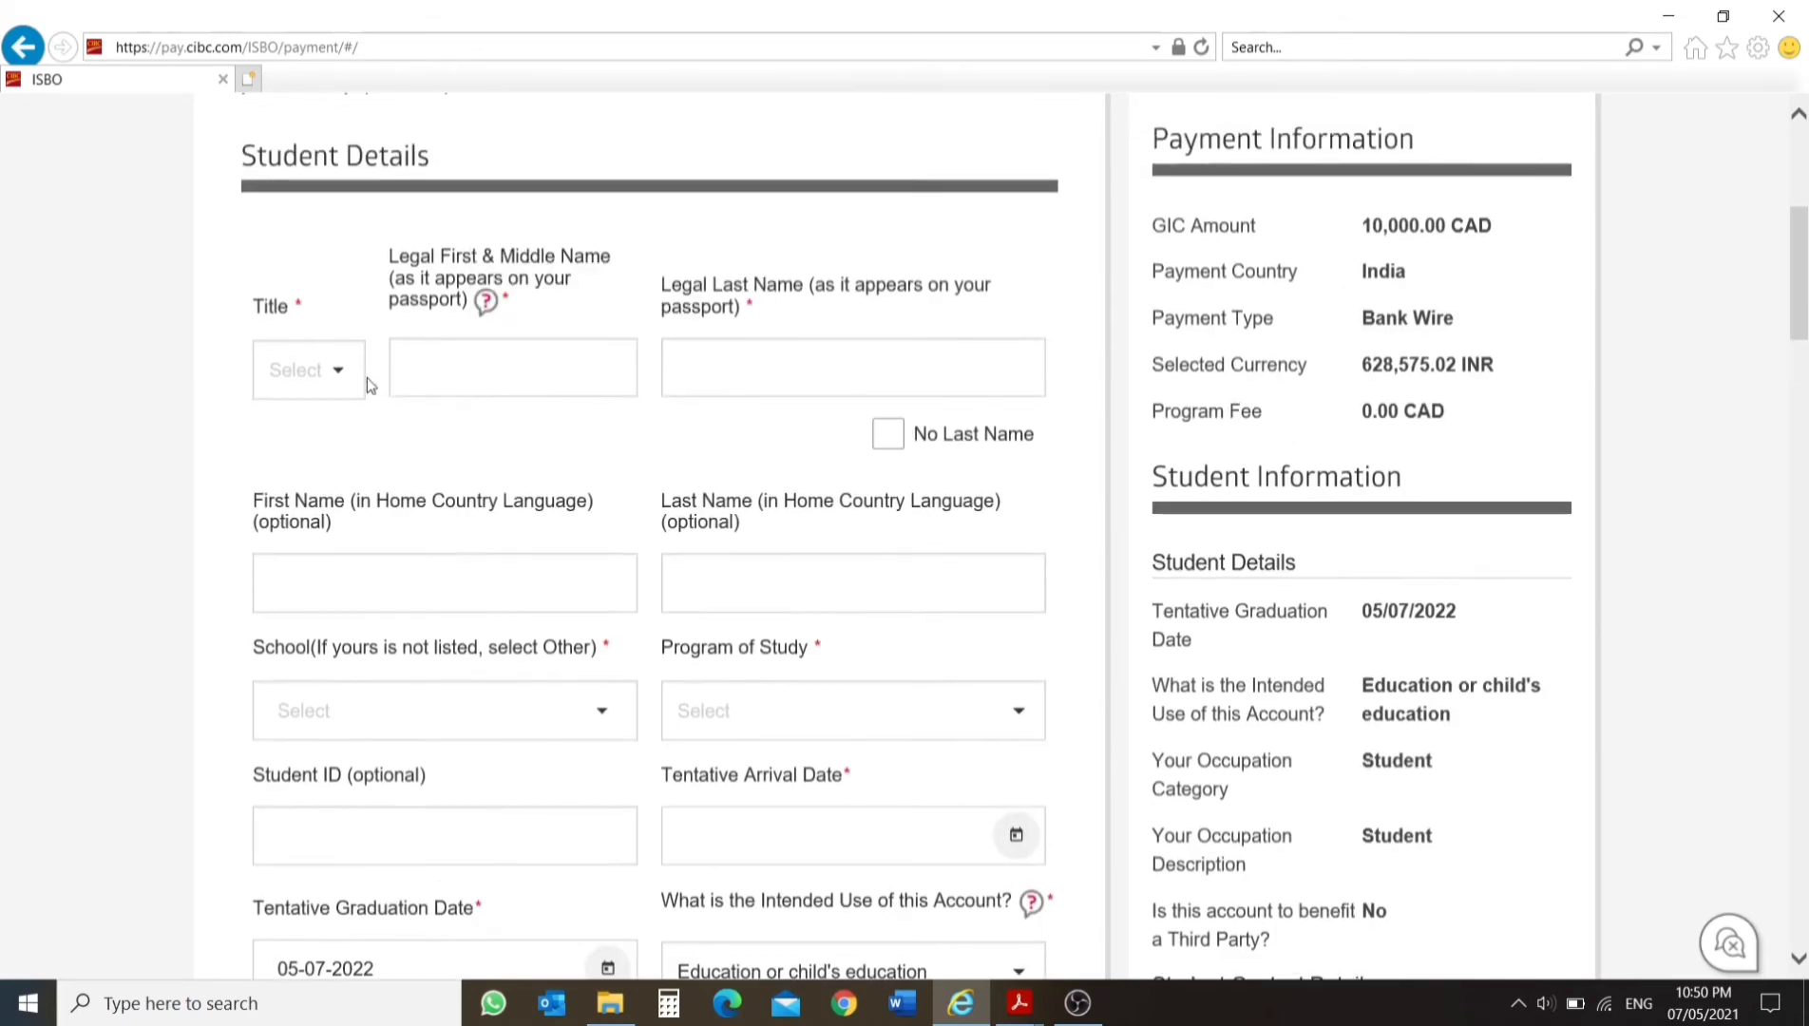
{"action": "left_click", "coordinate": [354, 373]}
{"action": "left_click", "coordinate": [294, 389]}
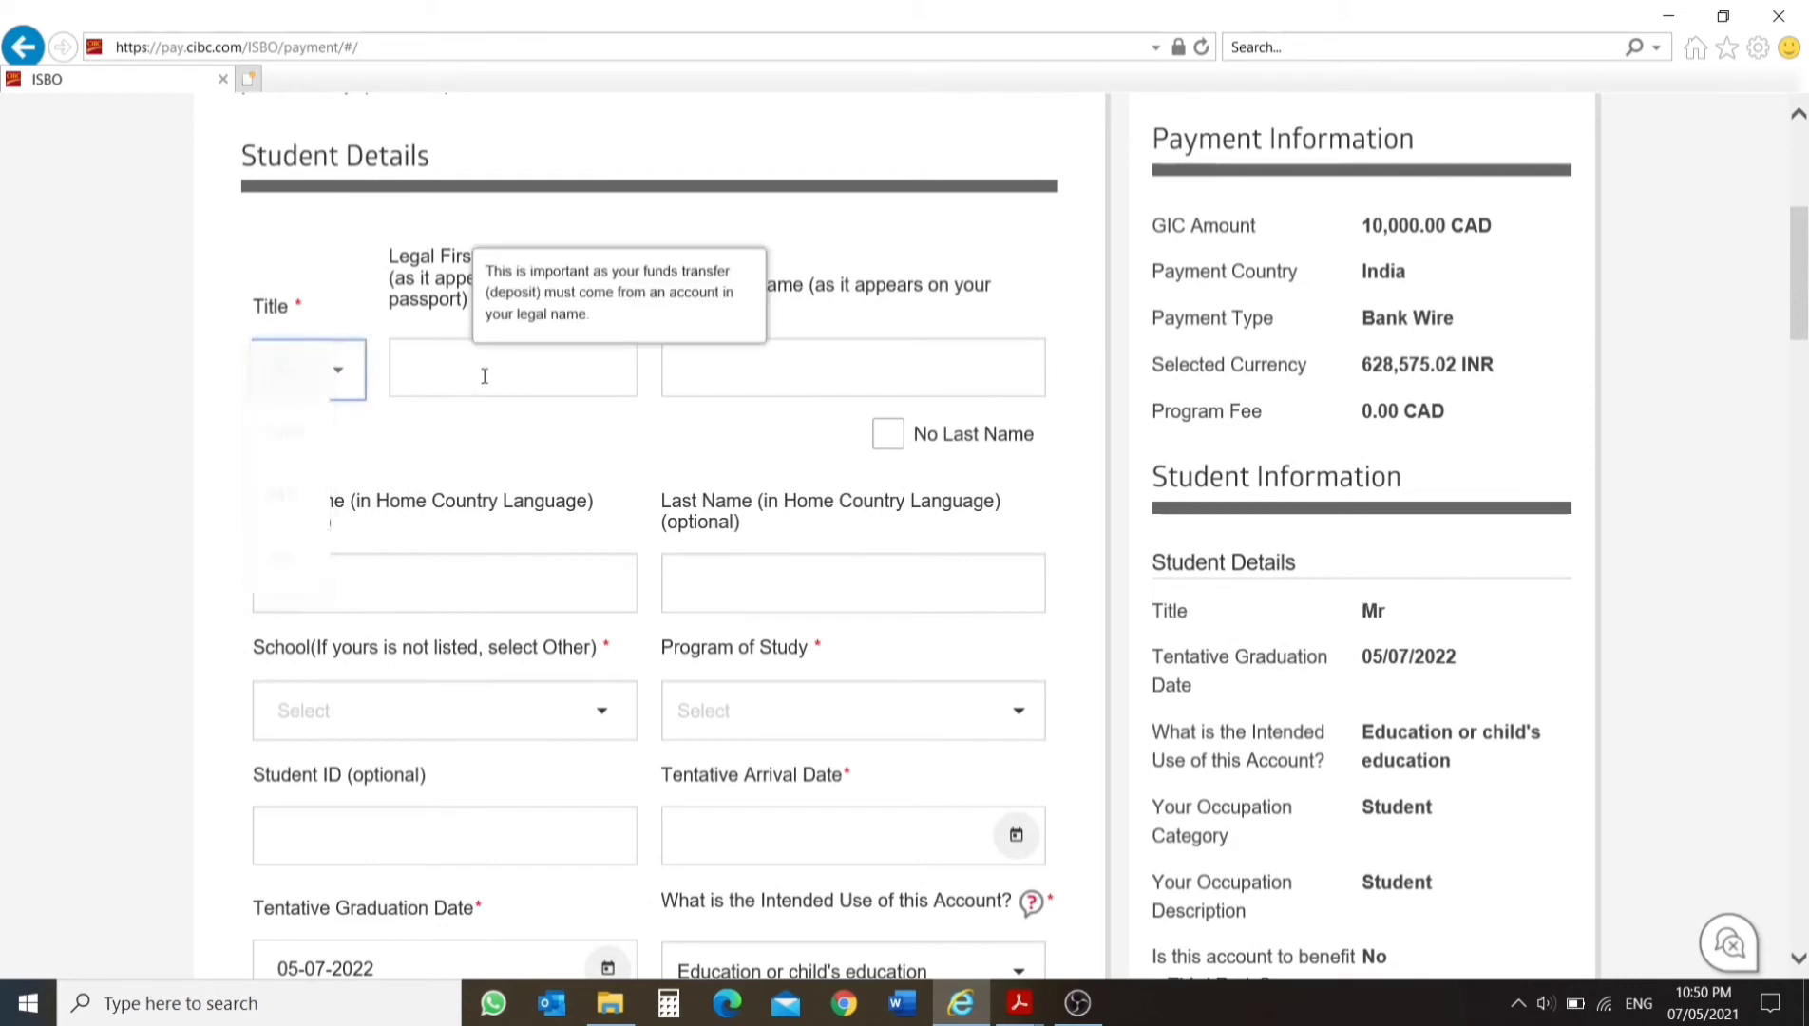
{"action": "left_click", "coordinate": [575, 374]}
{"action": "type", "text": "ABC"}
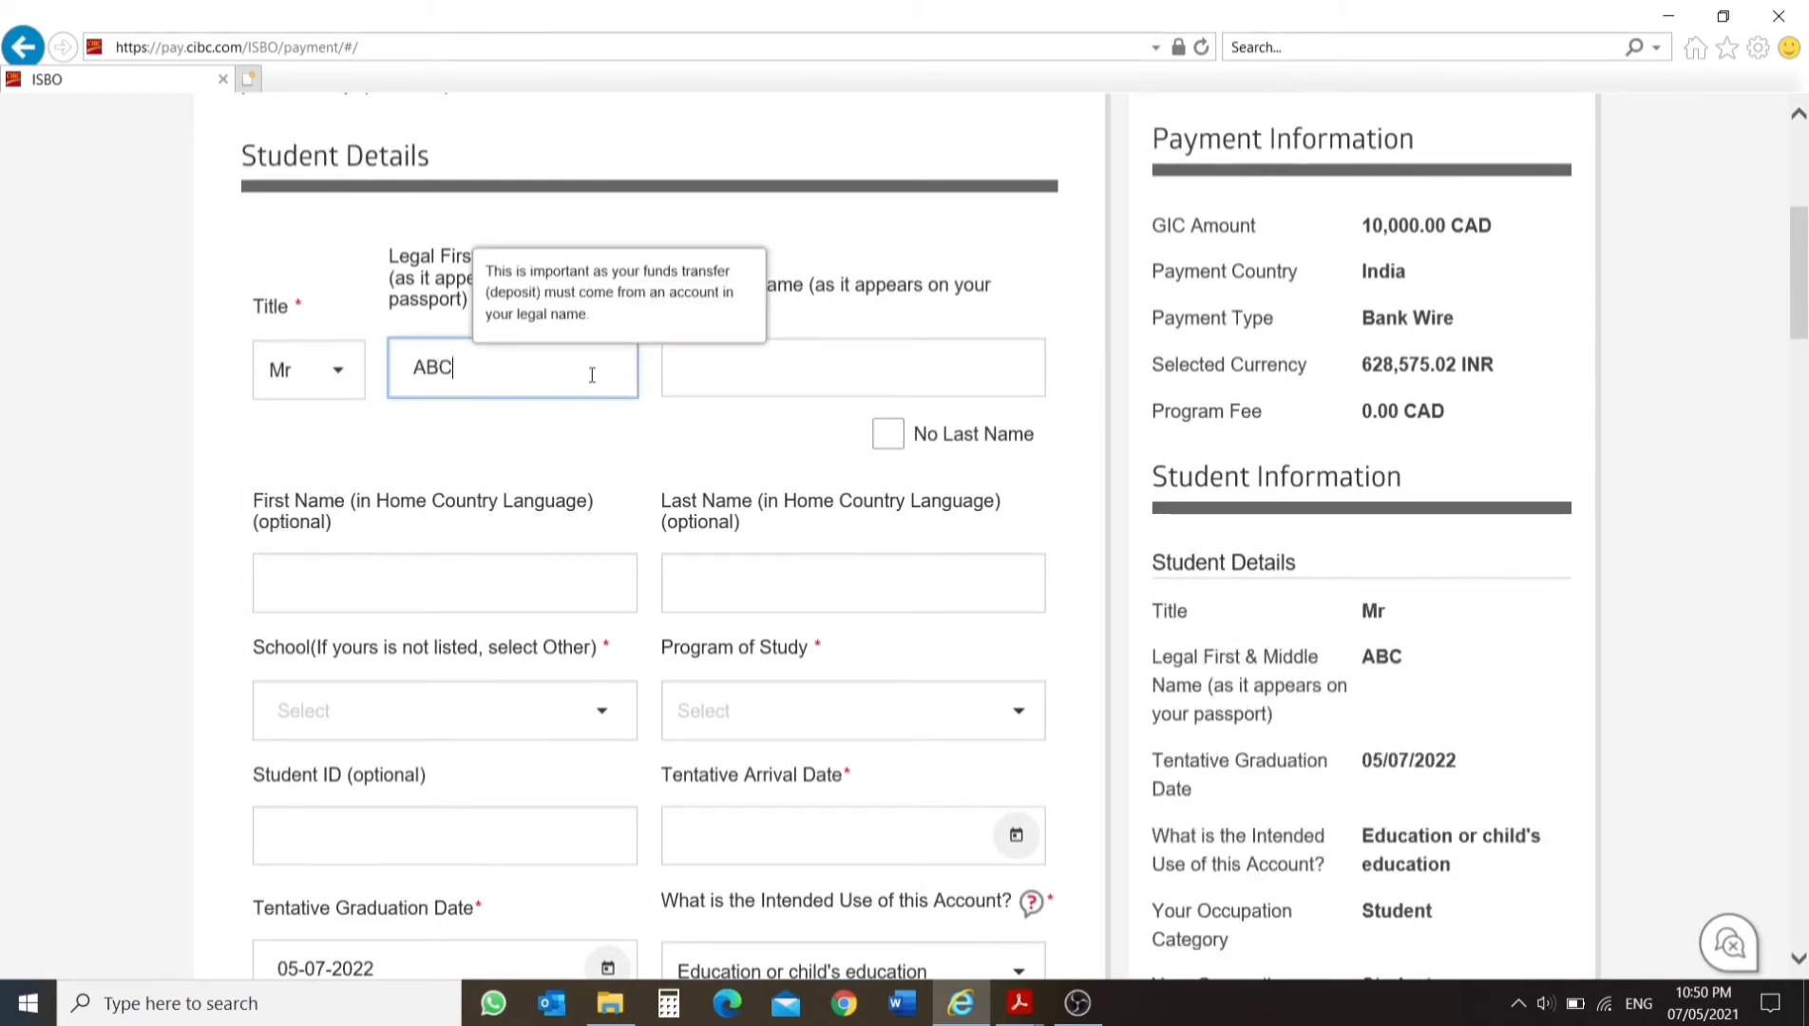
{"action": "key", "text": "Tab"}
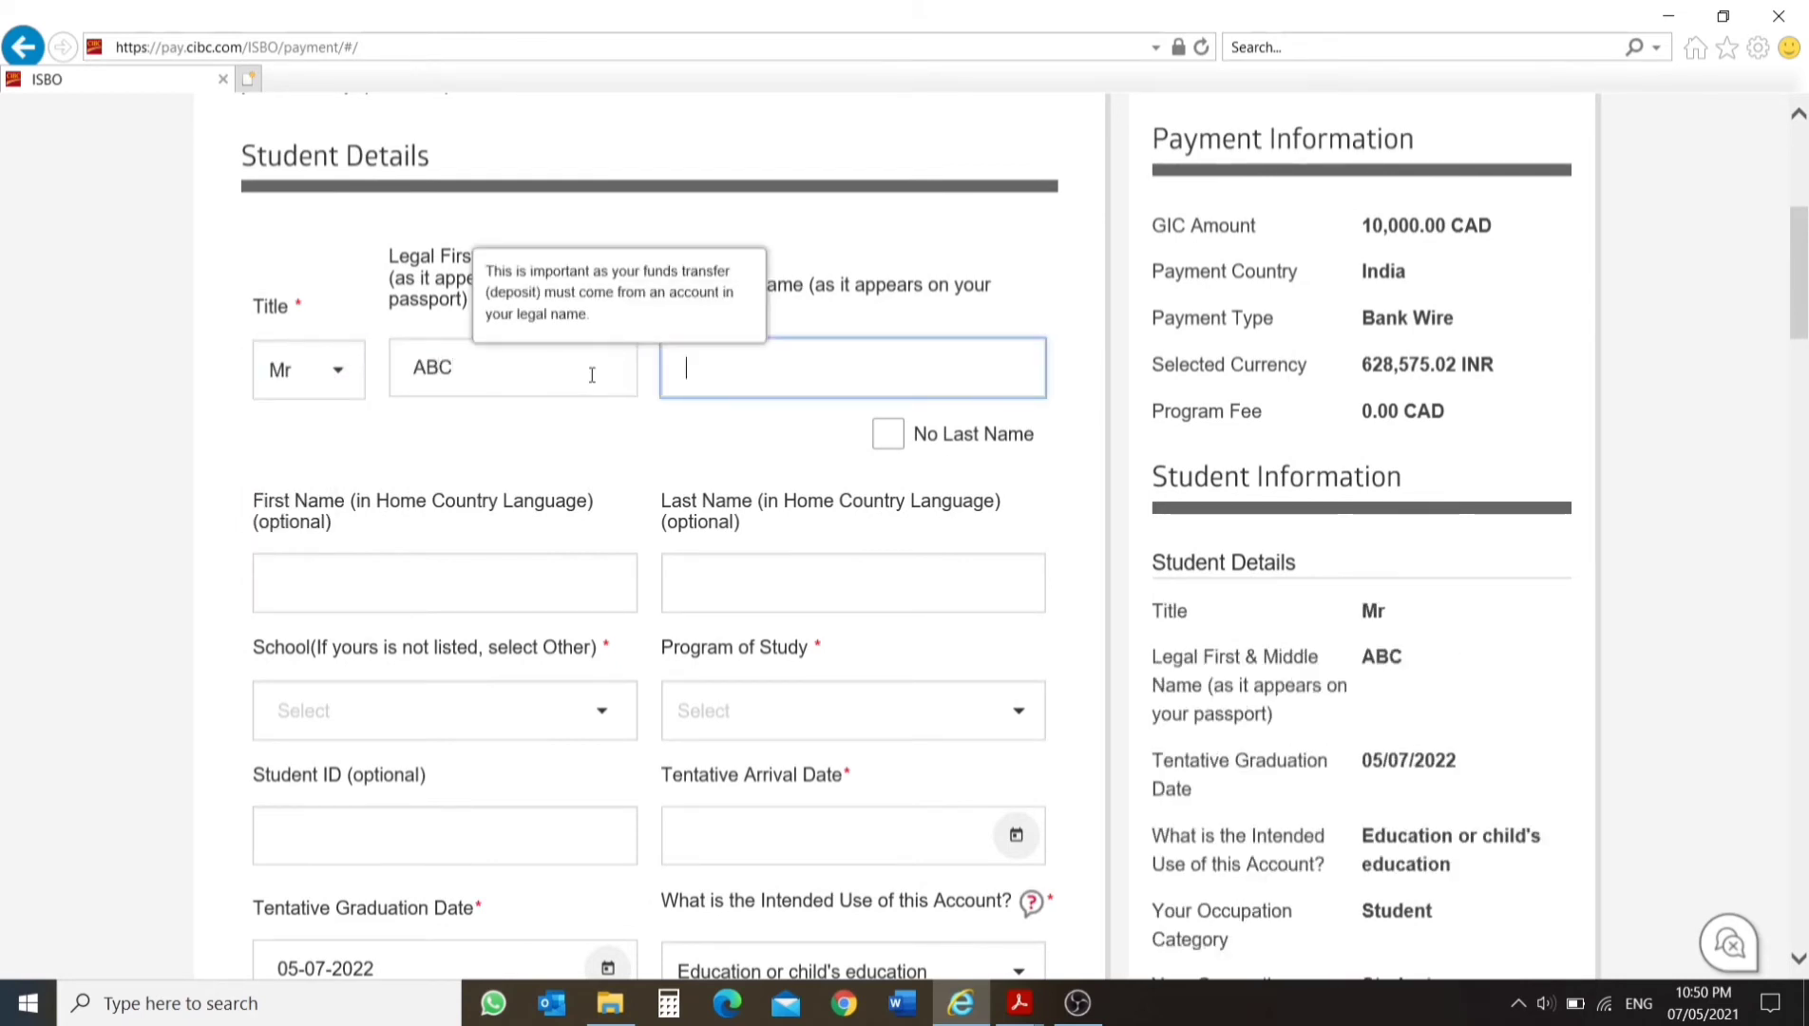
{"action": "type", "text": "XYZ"}
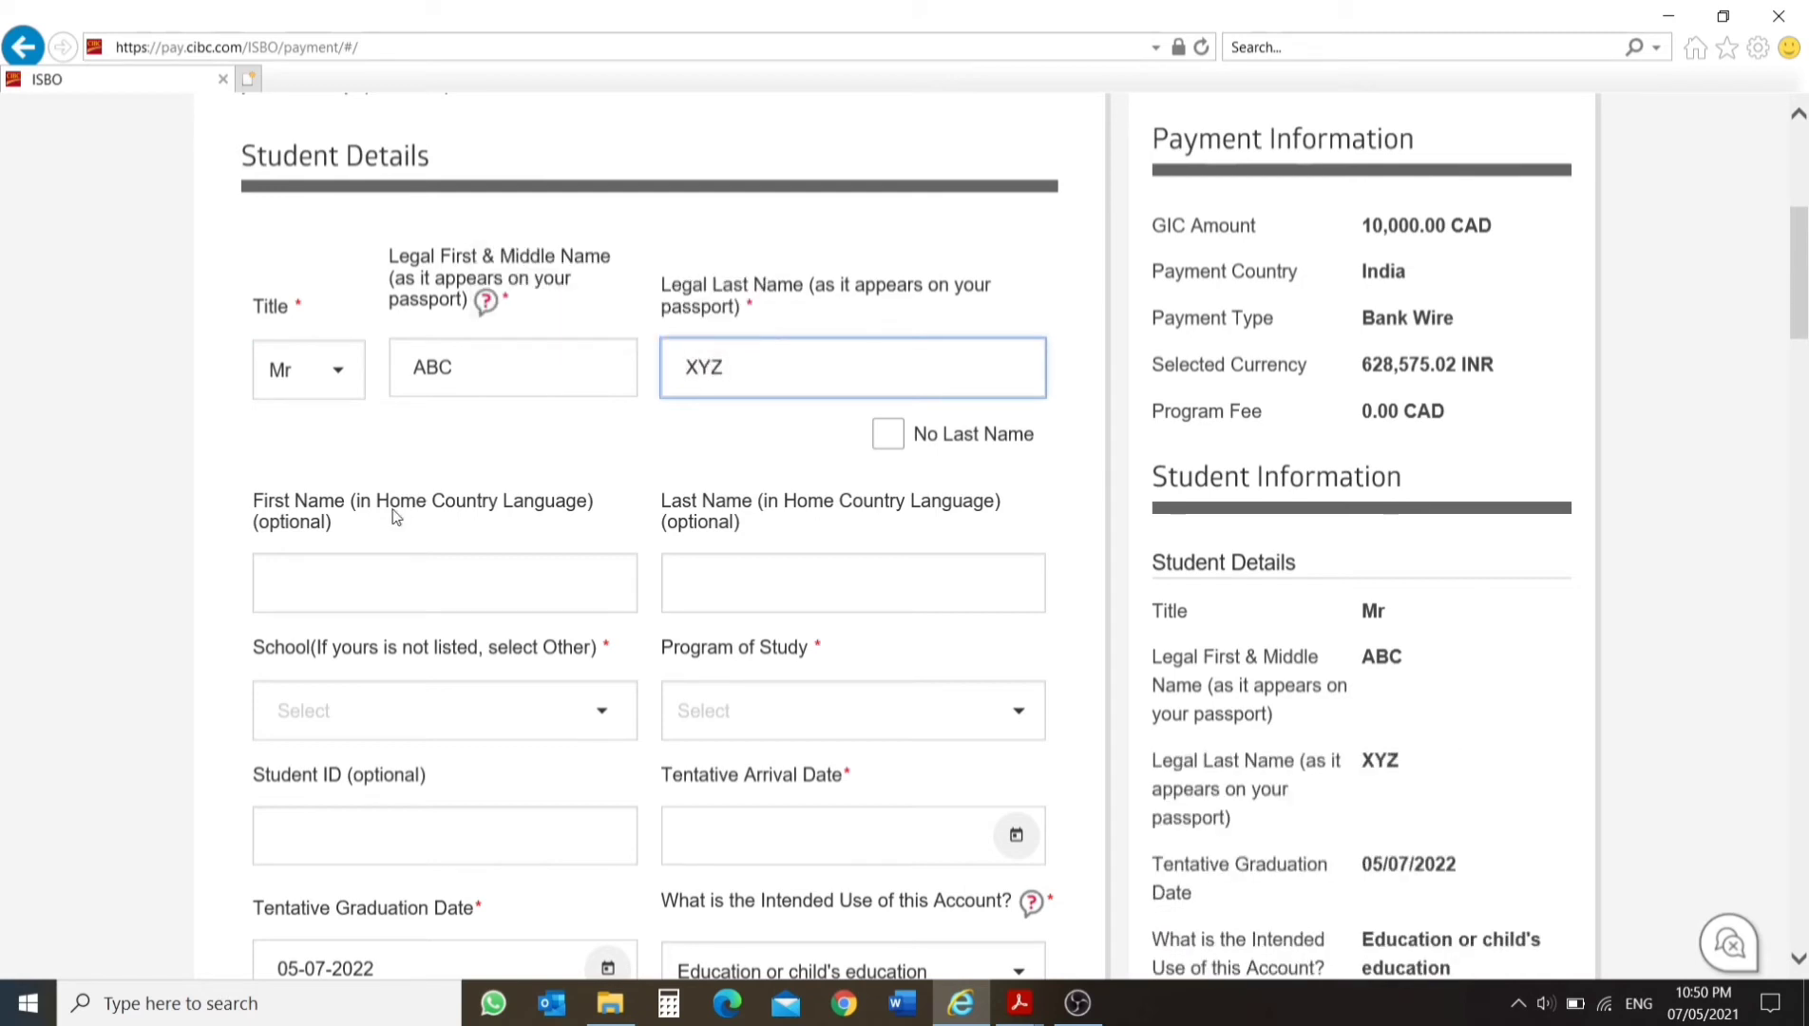
Find the University of Calgary in the school list and set it as the student's school.
{"action": "scroll", "coordinate": [397, 516], "scroll_direction": "down", "scroll_amount": 1}
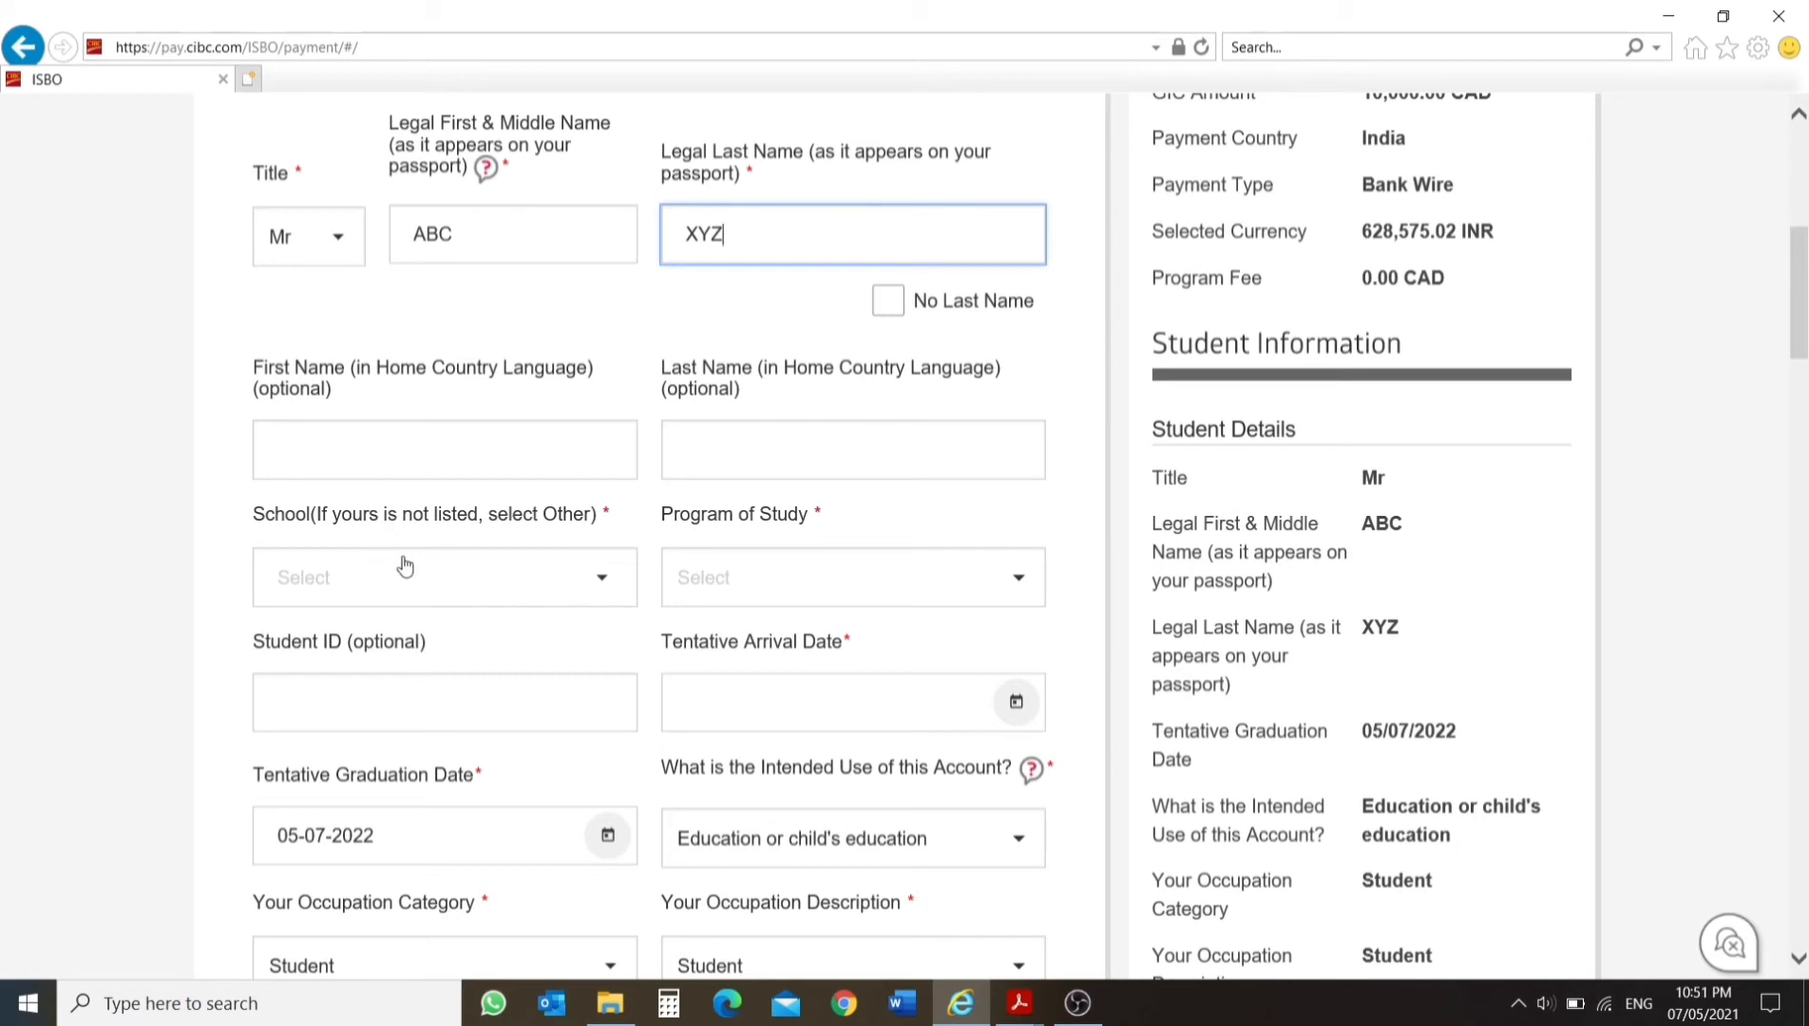
{"action": "left_click", "coordinate": [431, 583]}
{"action": "left_click", "coordinate": [588, 578]}
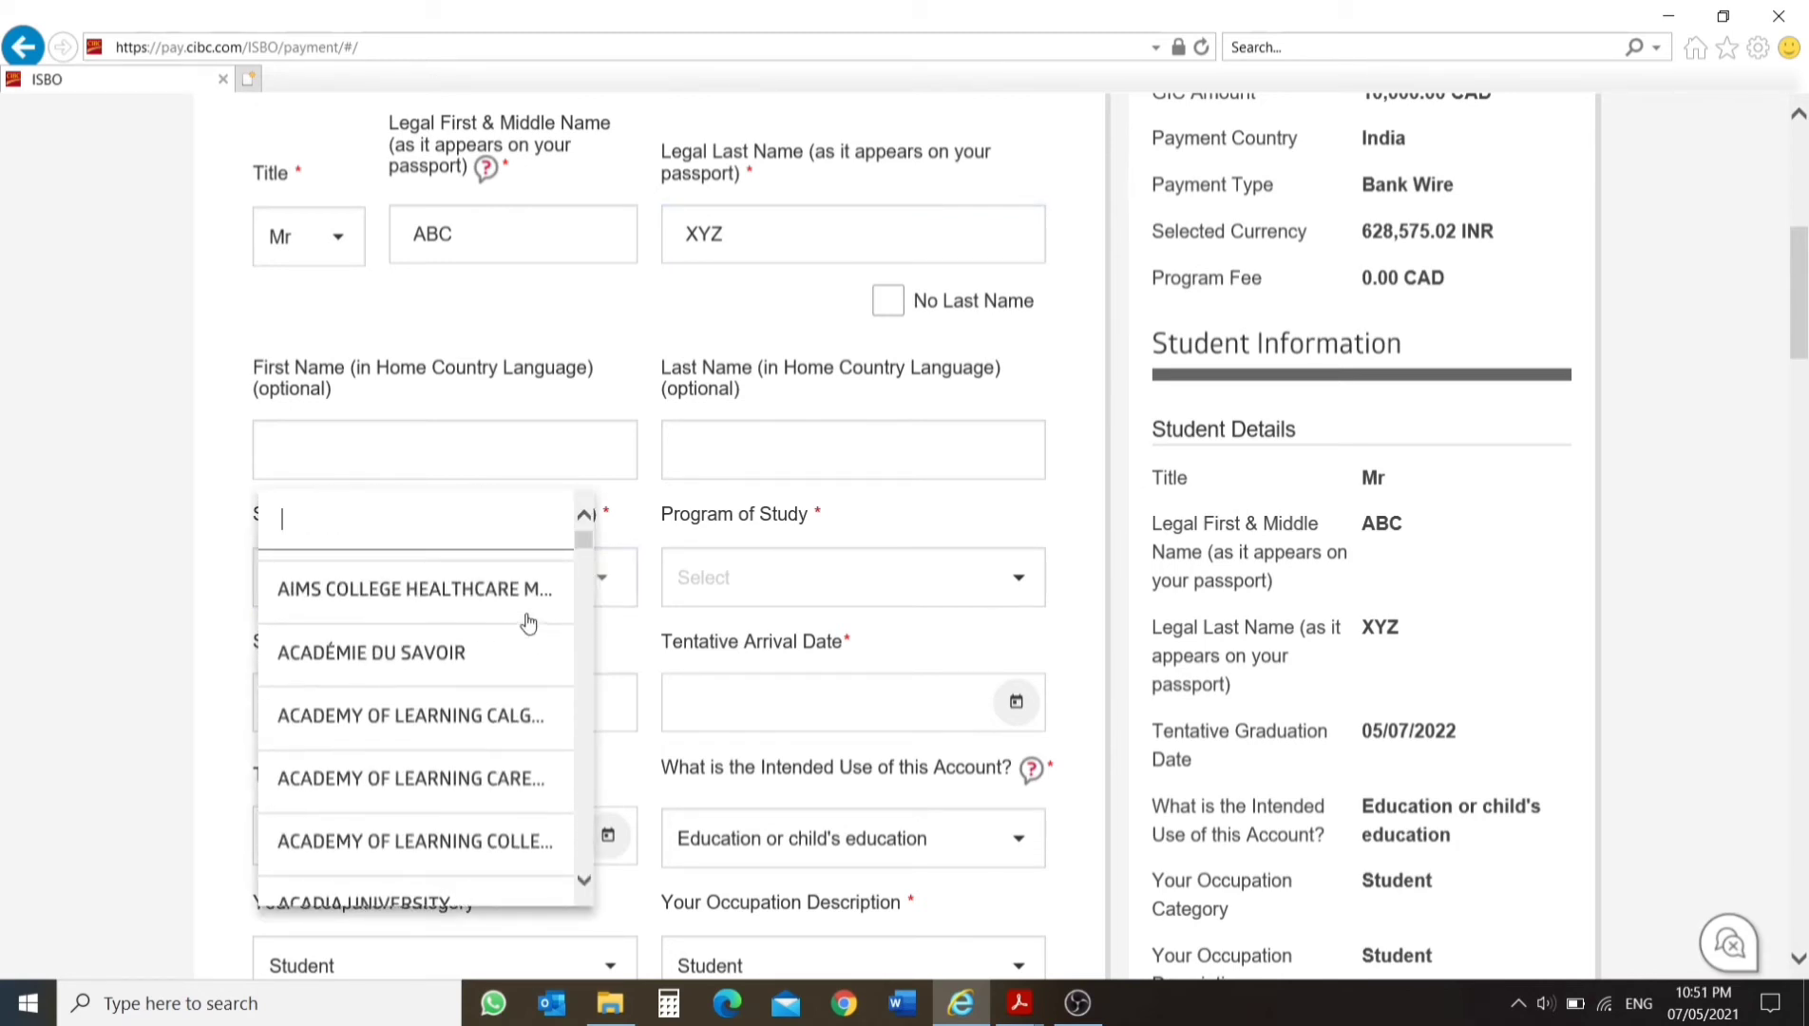
{"action": "type", "text": "U"}
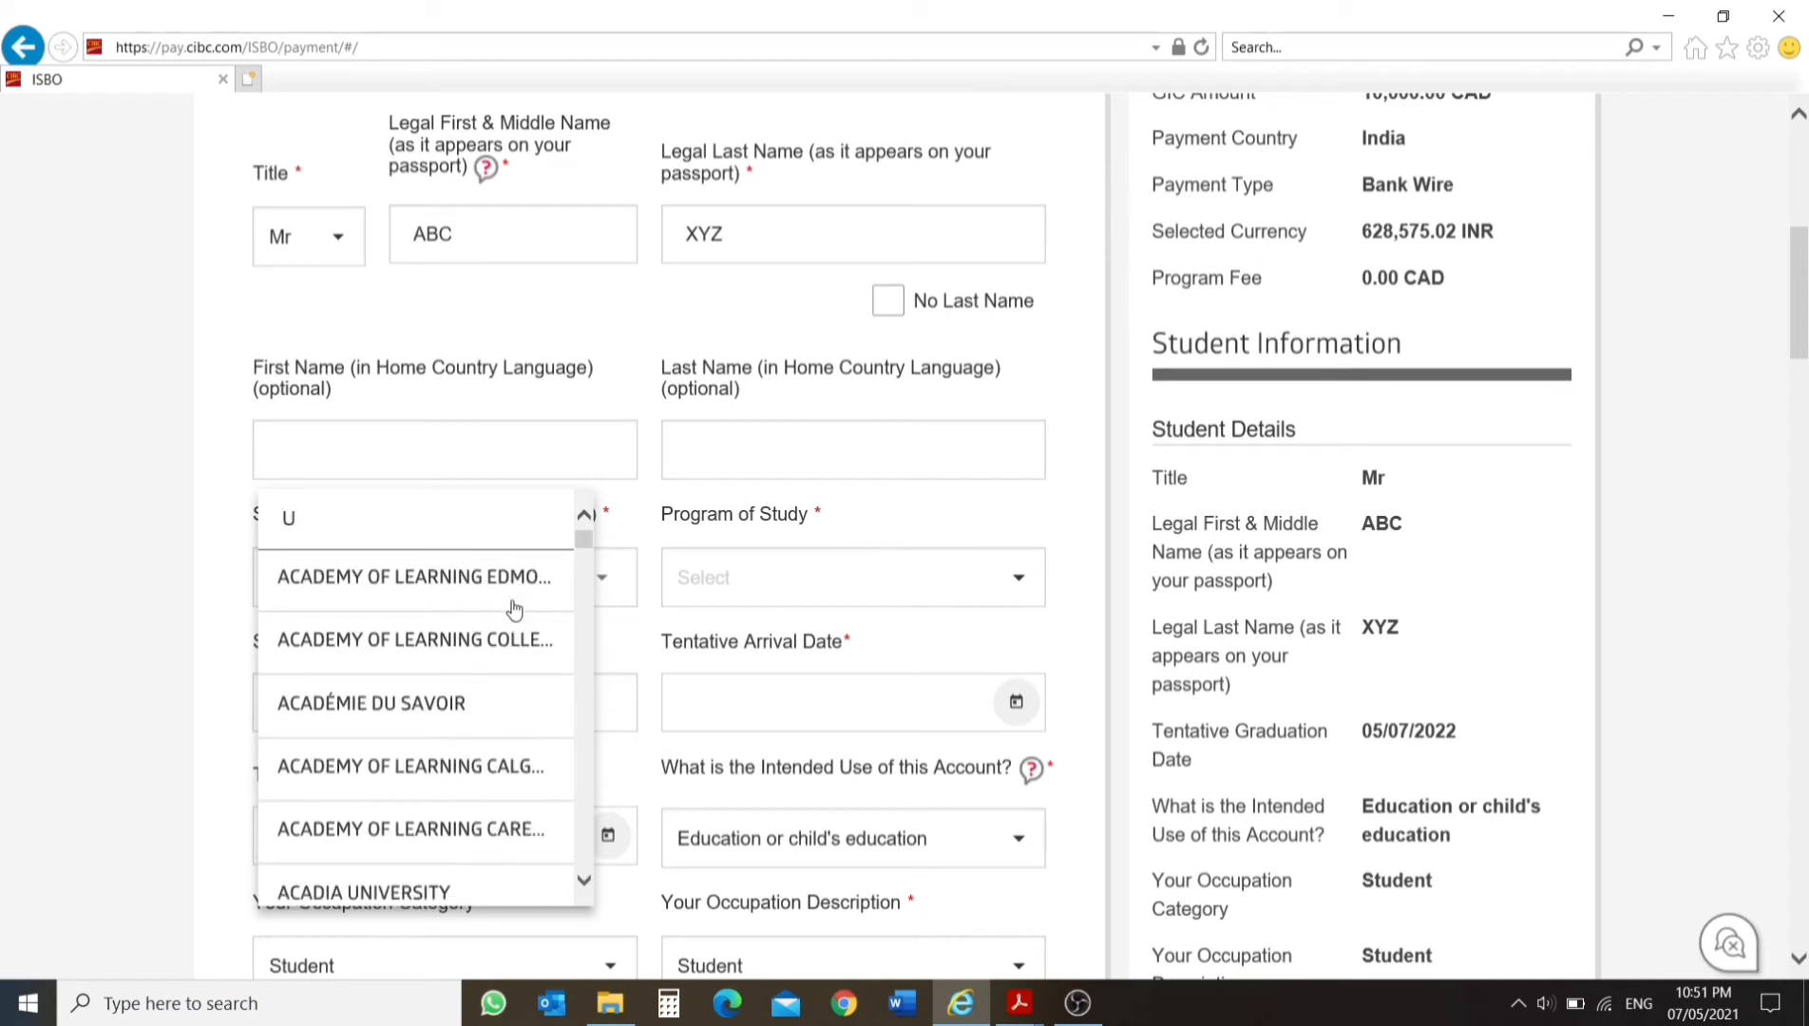
{"action": "type", "text": "NIVERS"}
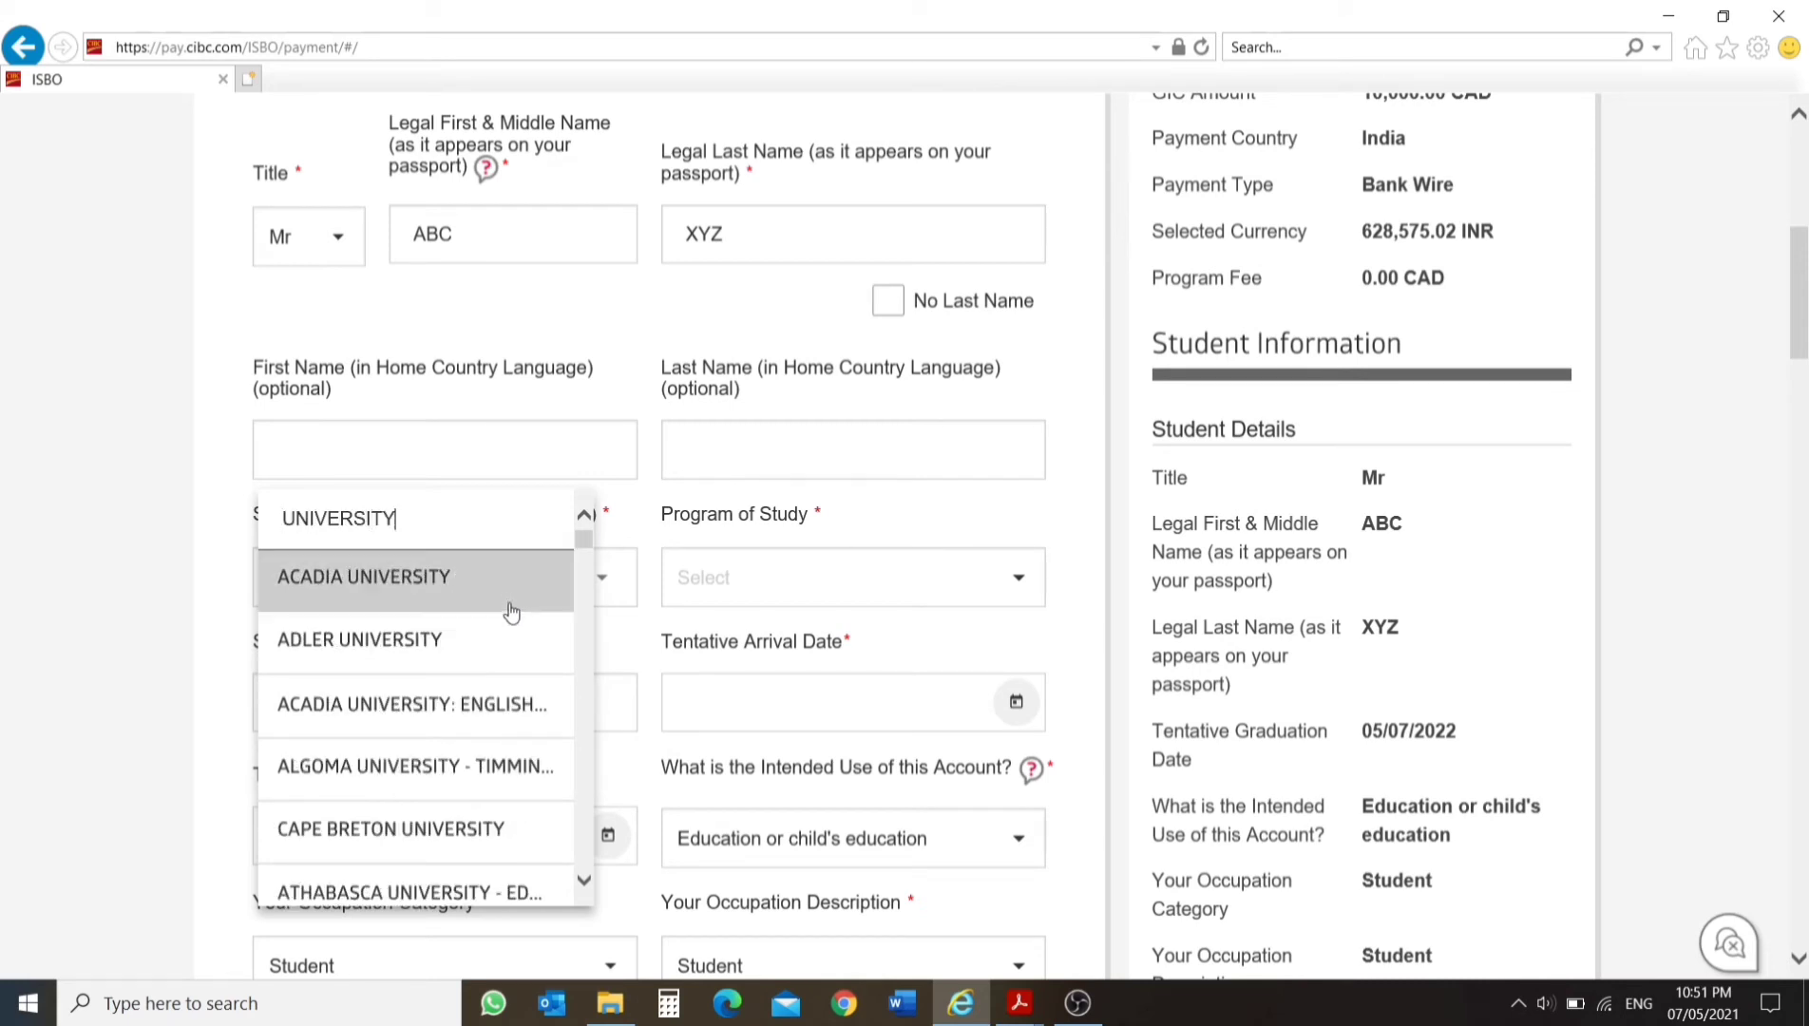
{"action": "type", "text": "ITY OF CAL"}
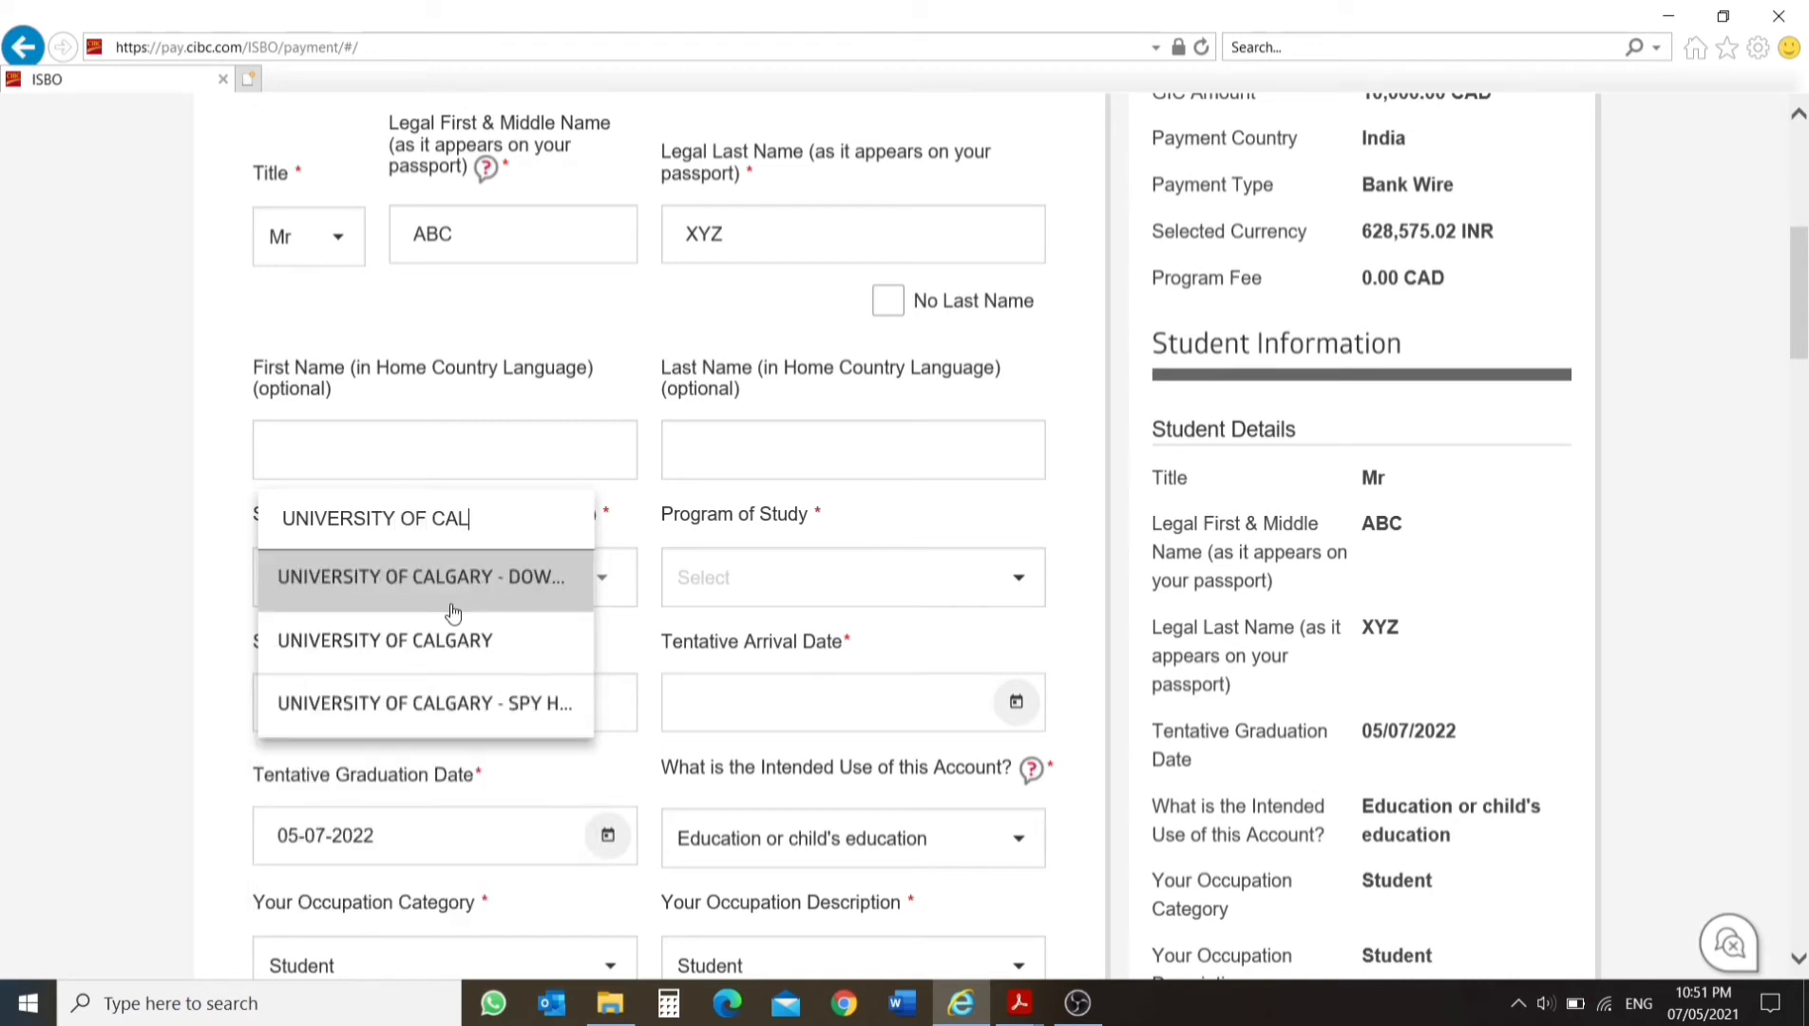
{"action": "left_click", "coordinate": [470, 644]}
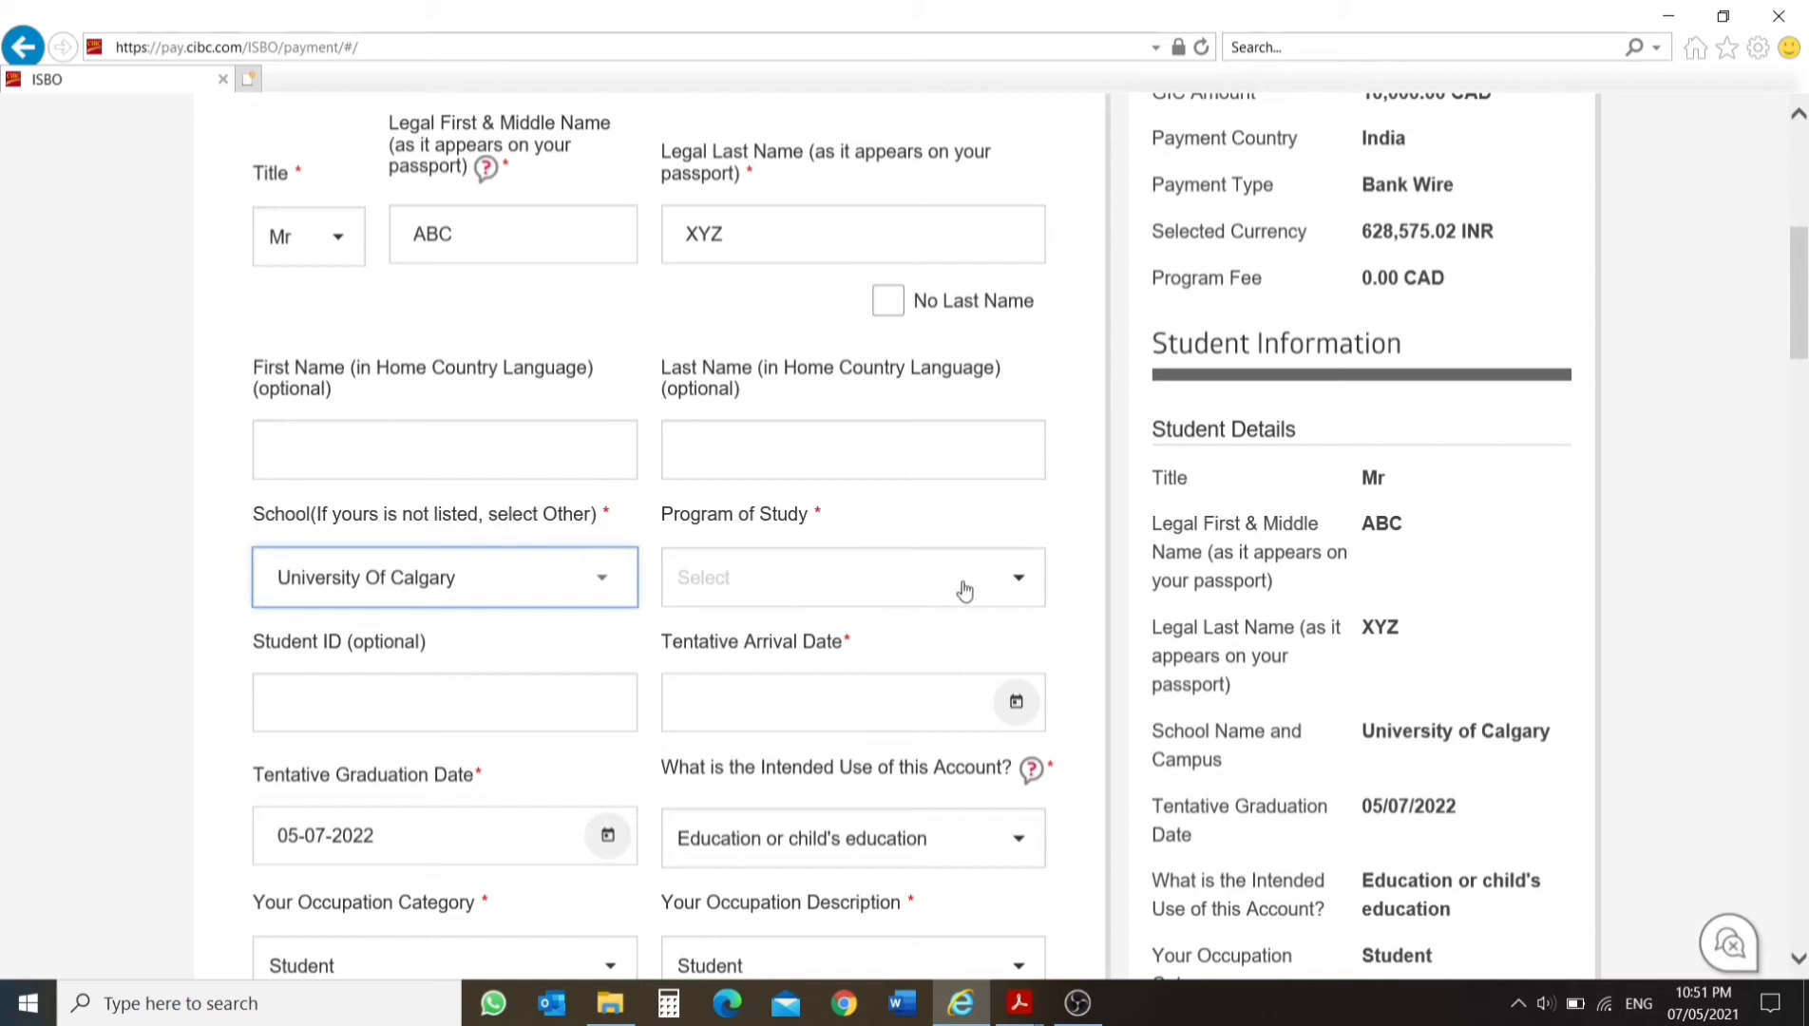
Set the program of study to Engineering and enter the optional student ID number.
{"action": "left_click", "coordinate": [1026, 582]}
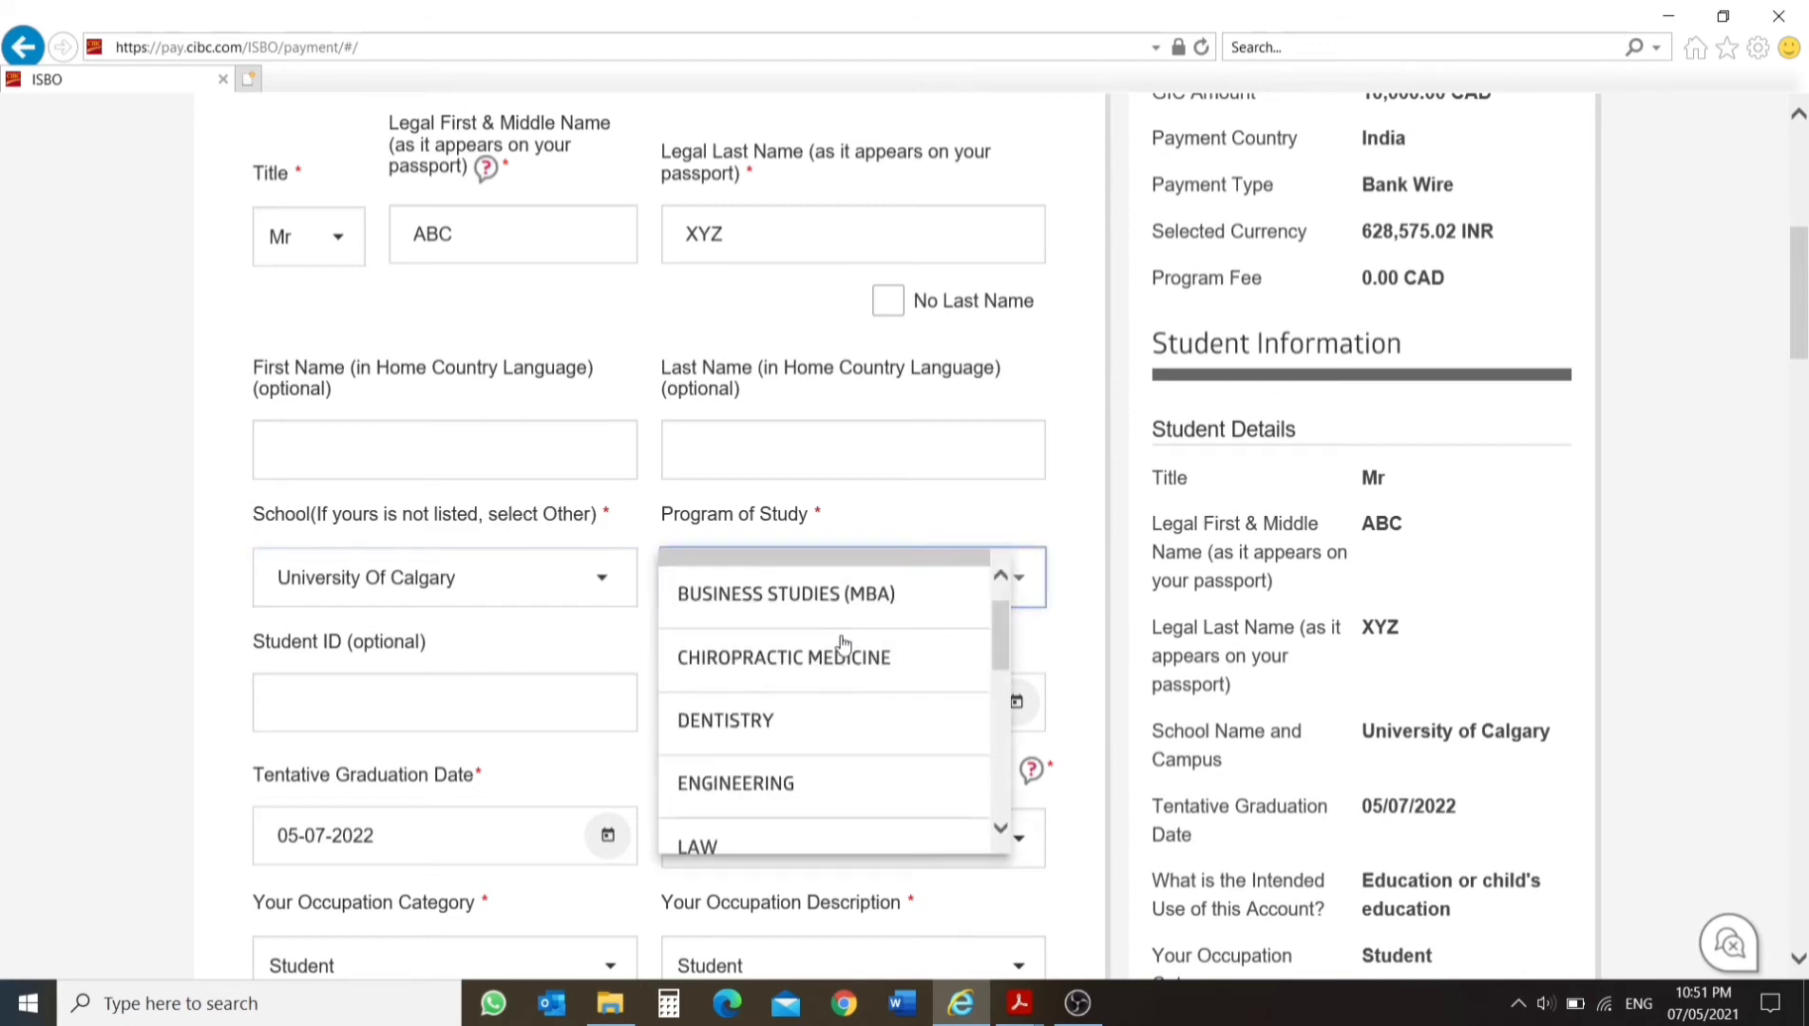
{"action": "left_click", "coordinate": [807, 782]}
{"action": "scroll", "coordinate": [486, 643], "scroll_direction": "down", "scroll_amount": 1}
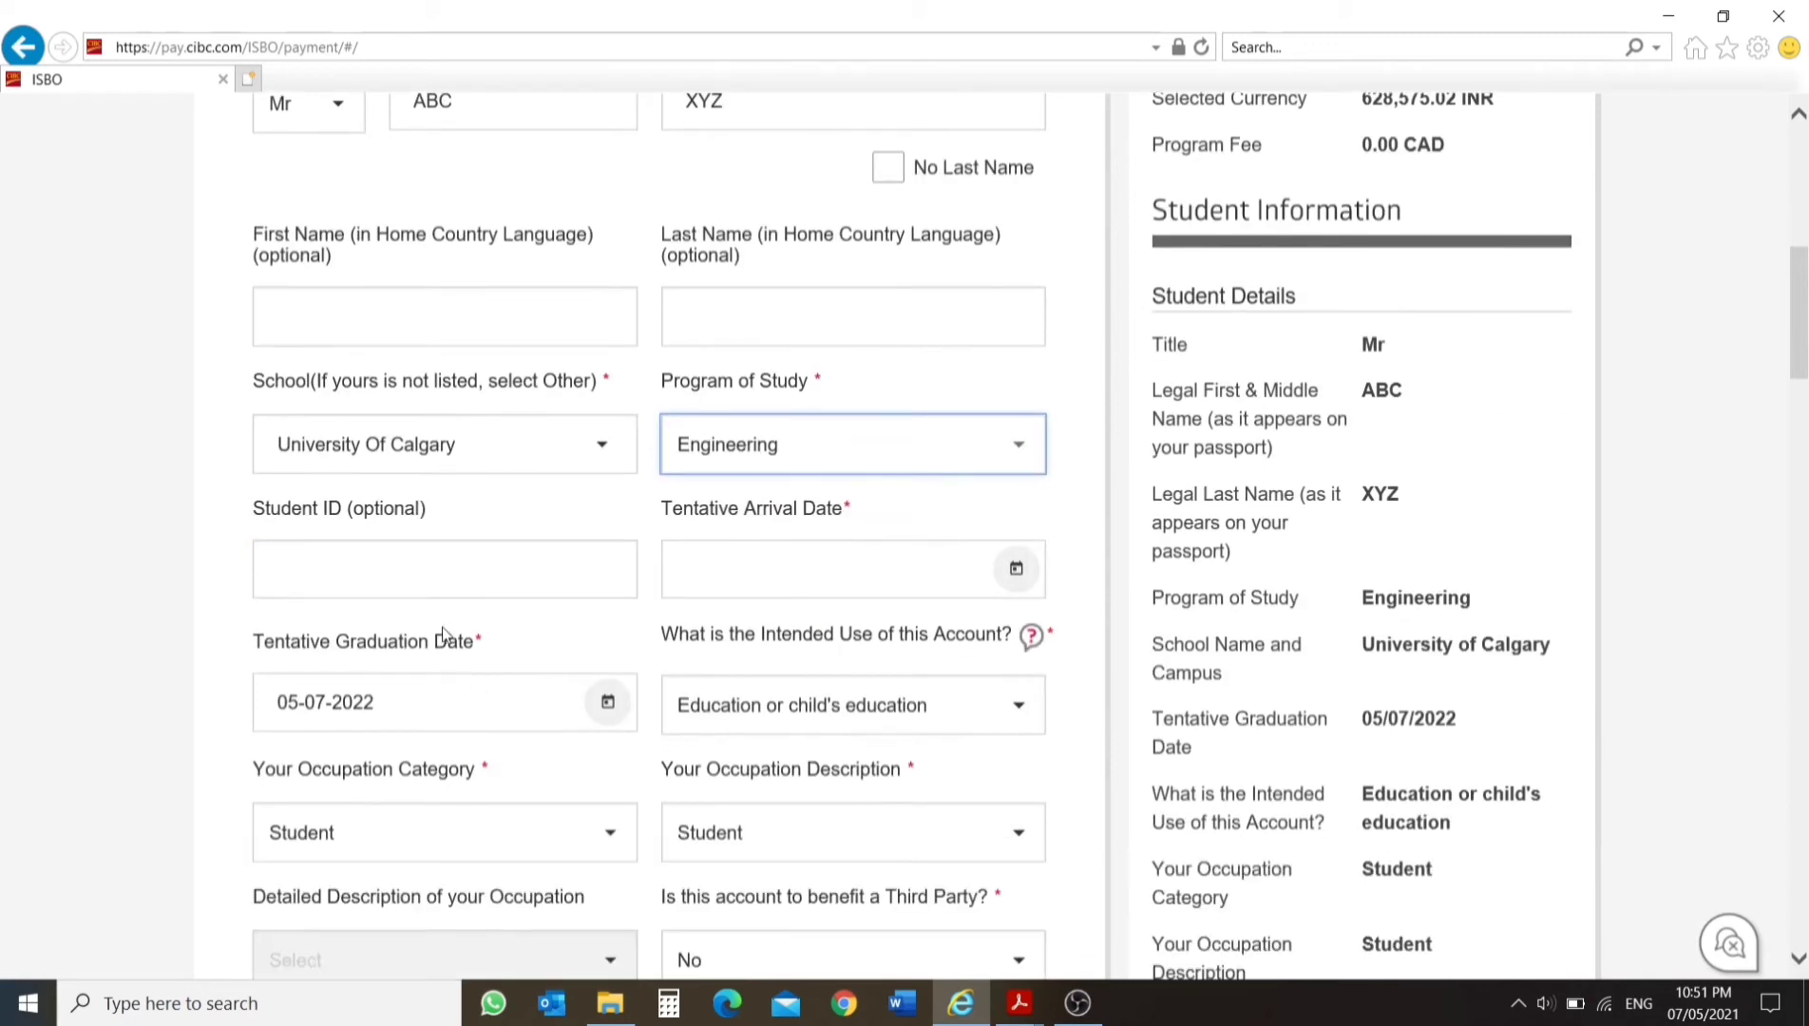
{"action": "left_click", "coordinate": [428, 568]}
{"action": "type", "text": "123456"}
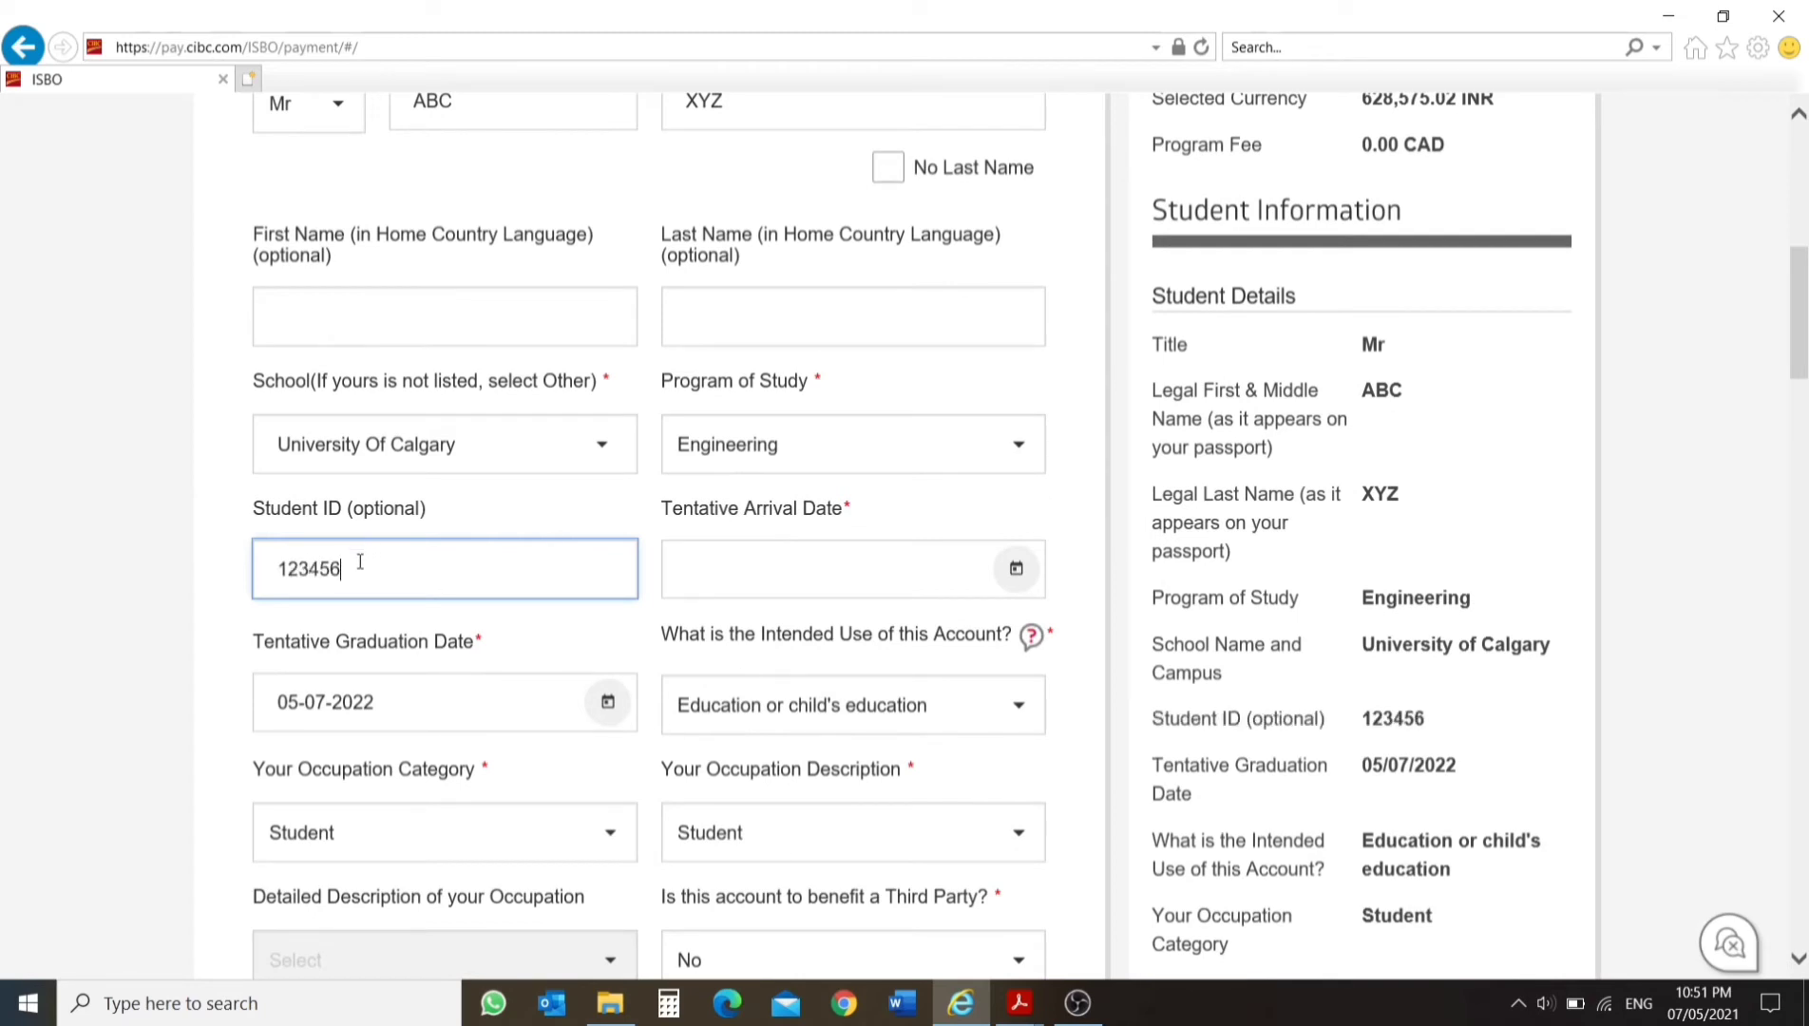
{"action": "key", "text": "ctrl+a"}
Set the tentative arrival date to August 15, 2021 in the student details.
{"action": "left_click", "coordinate": [826, 578]}
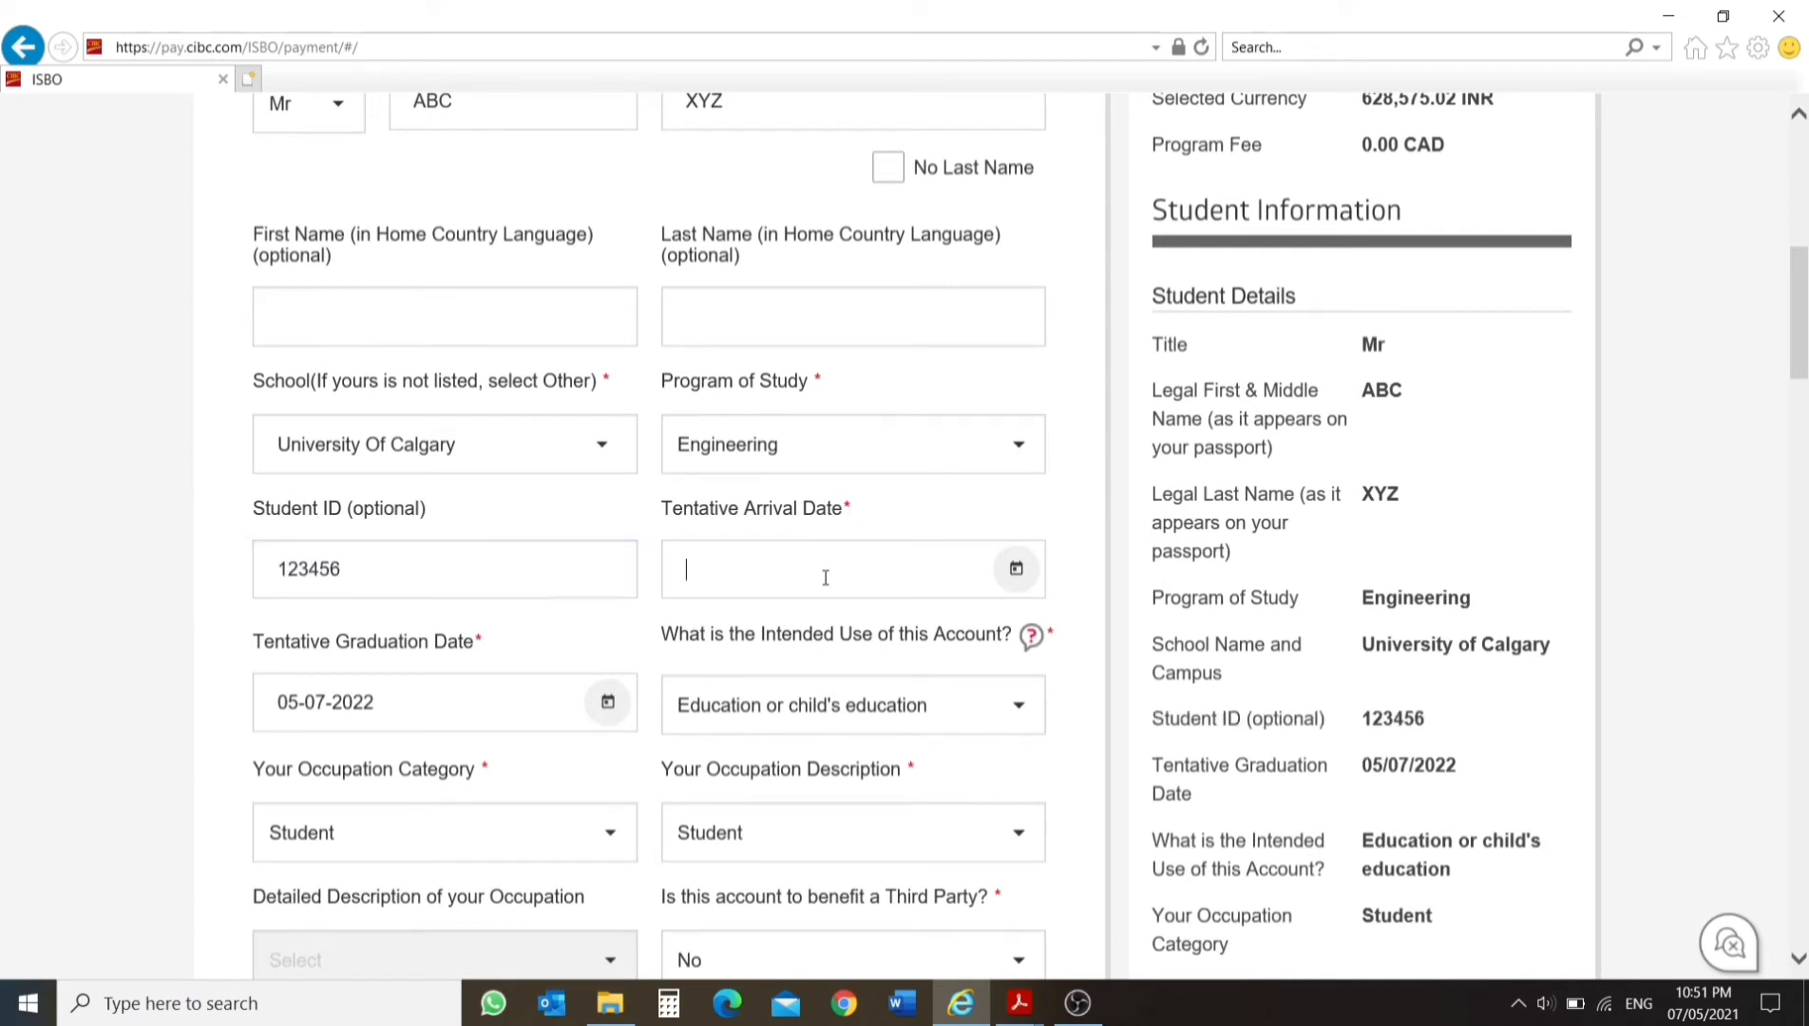
{"action": "left_click", "coordinate": [1009, 568]}
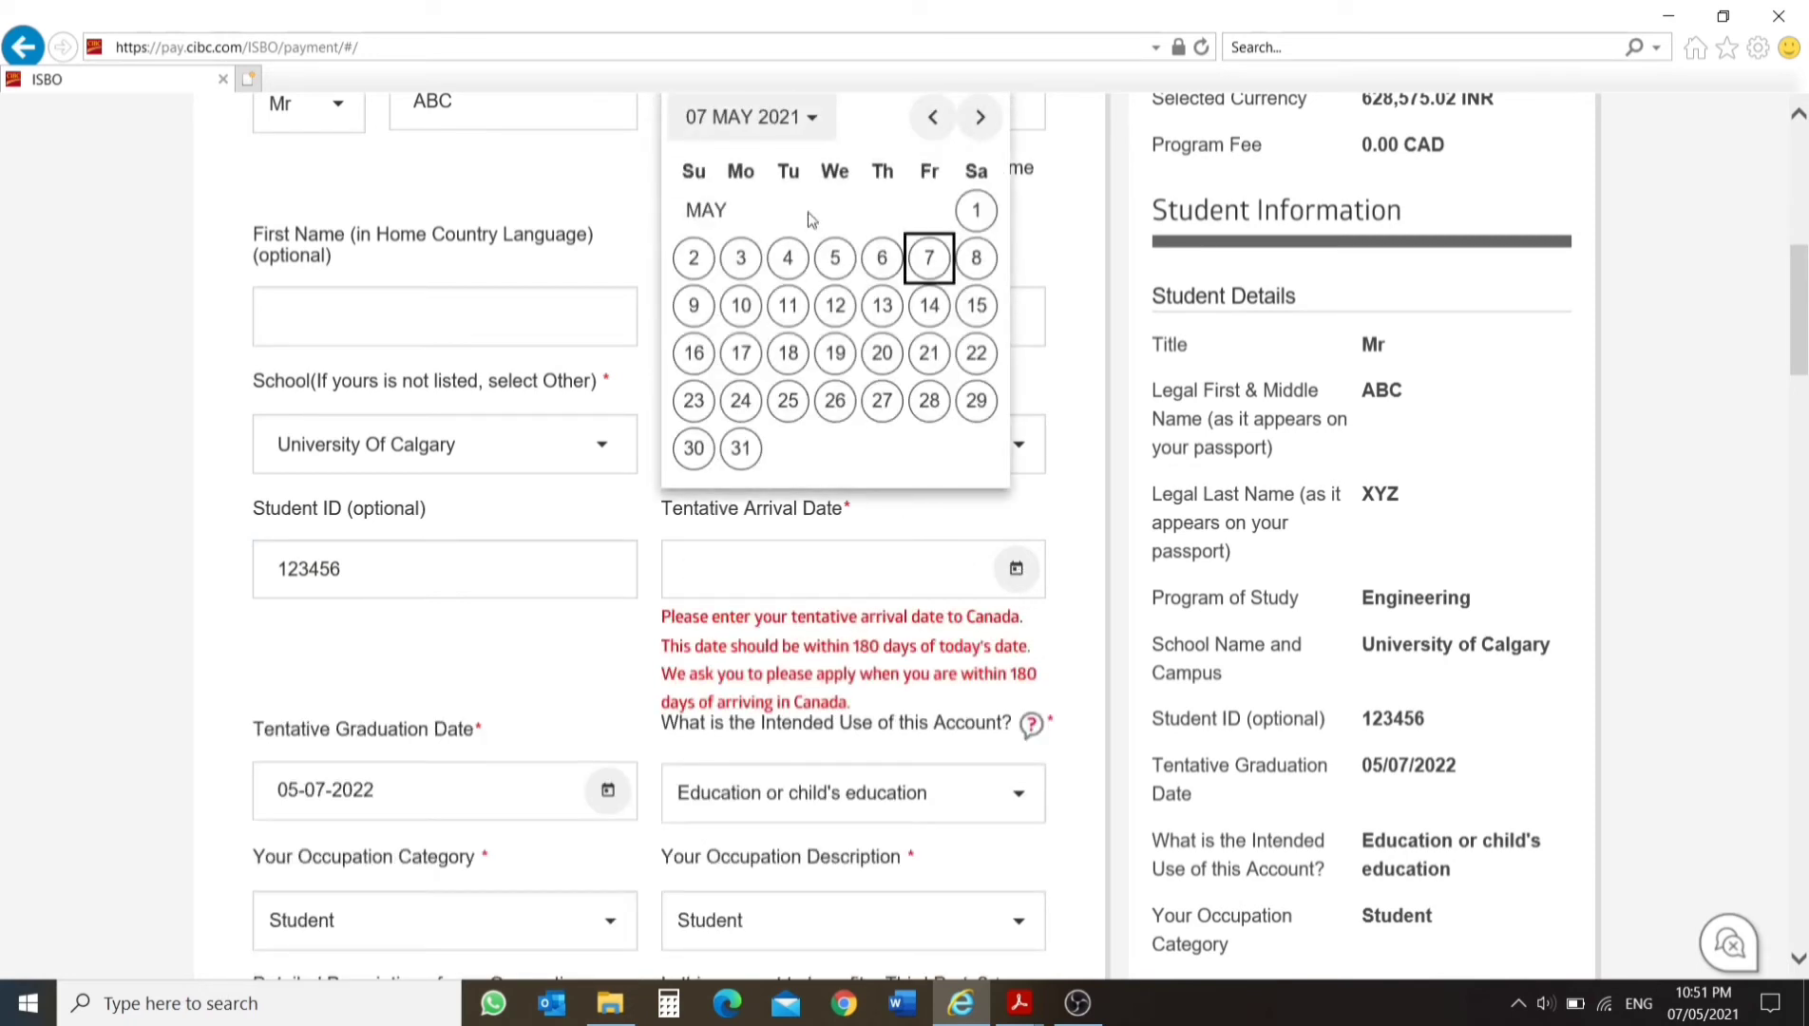
{"action": "left_click", "coordinate": [809, 119]}
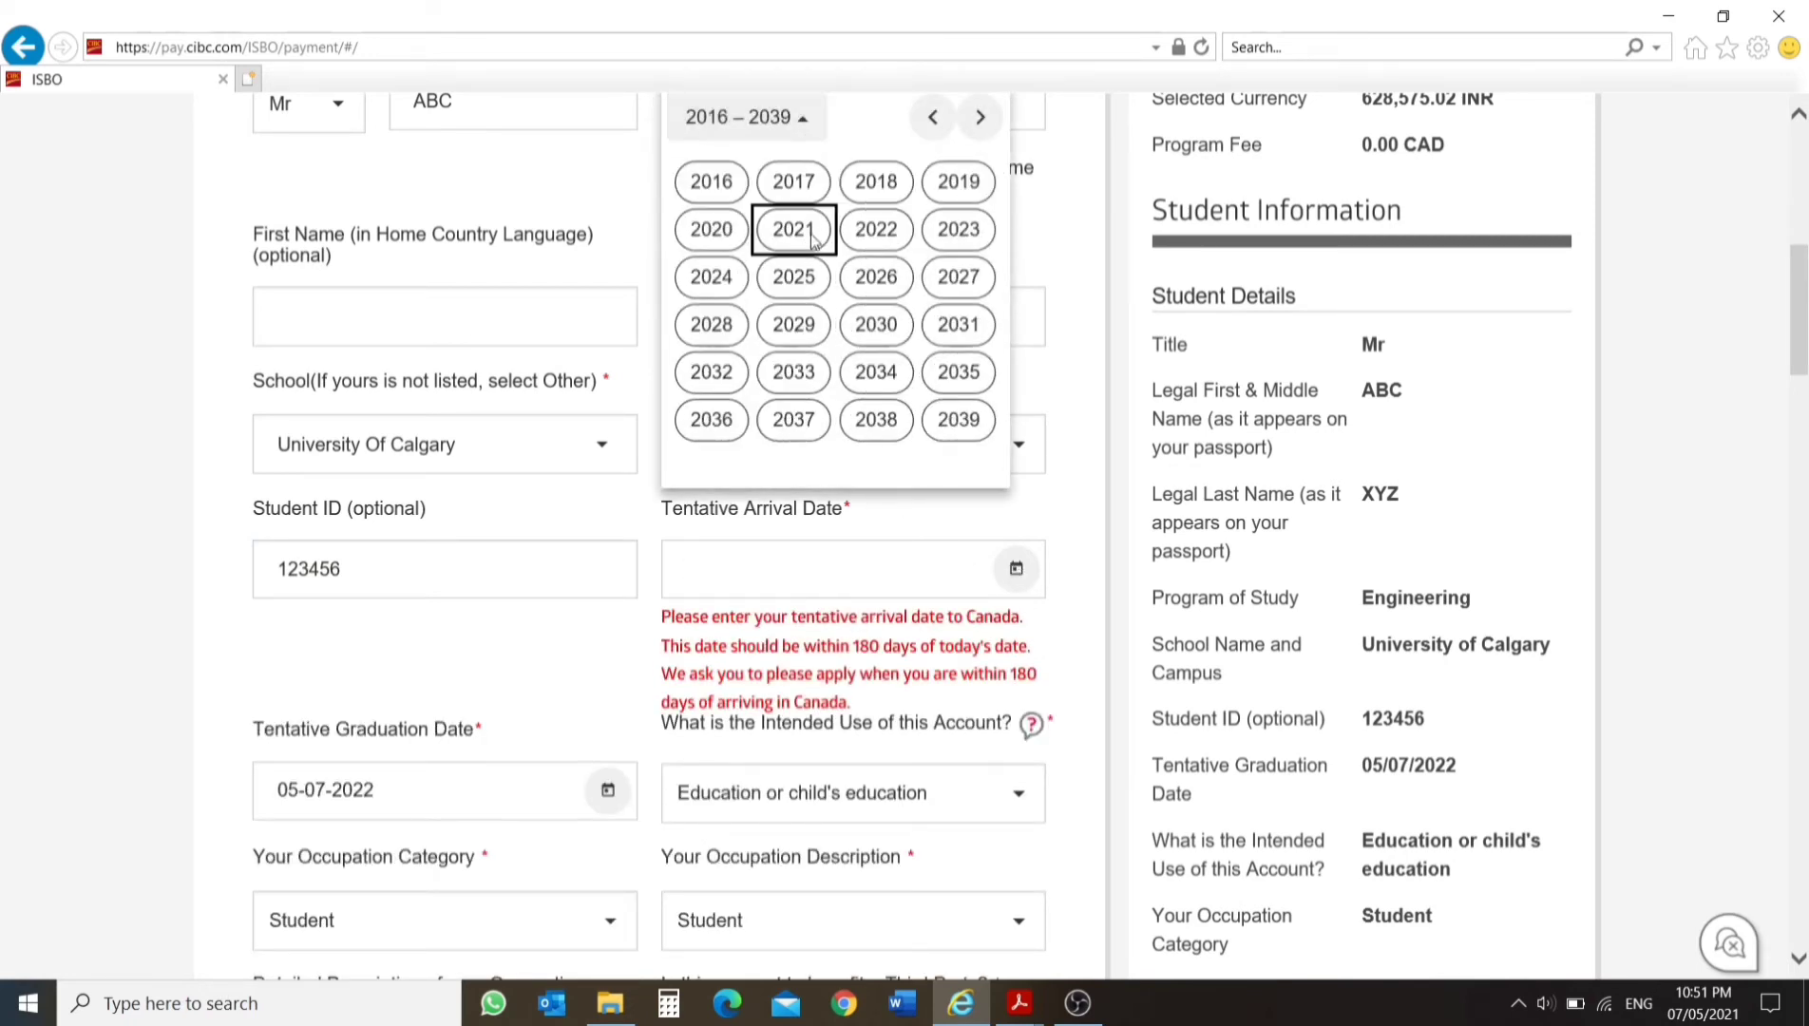
{"action": "left_click", "coordinate": [793, 229]}
{"action": "left_click", "coordinate": [945, 277]}
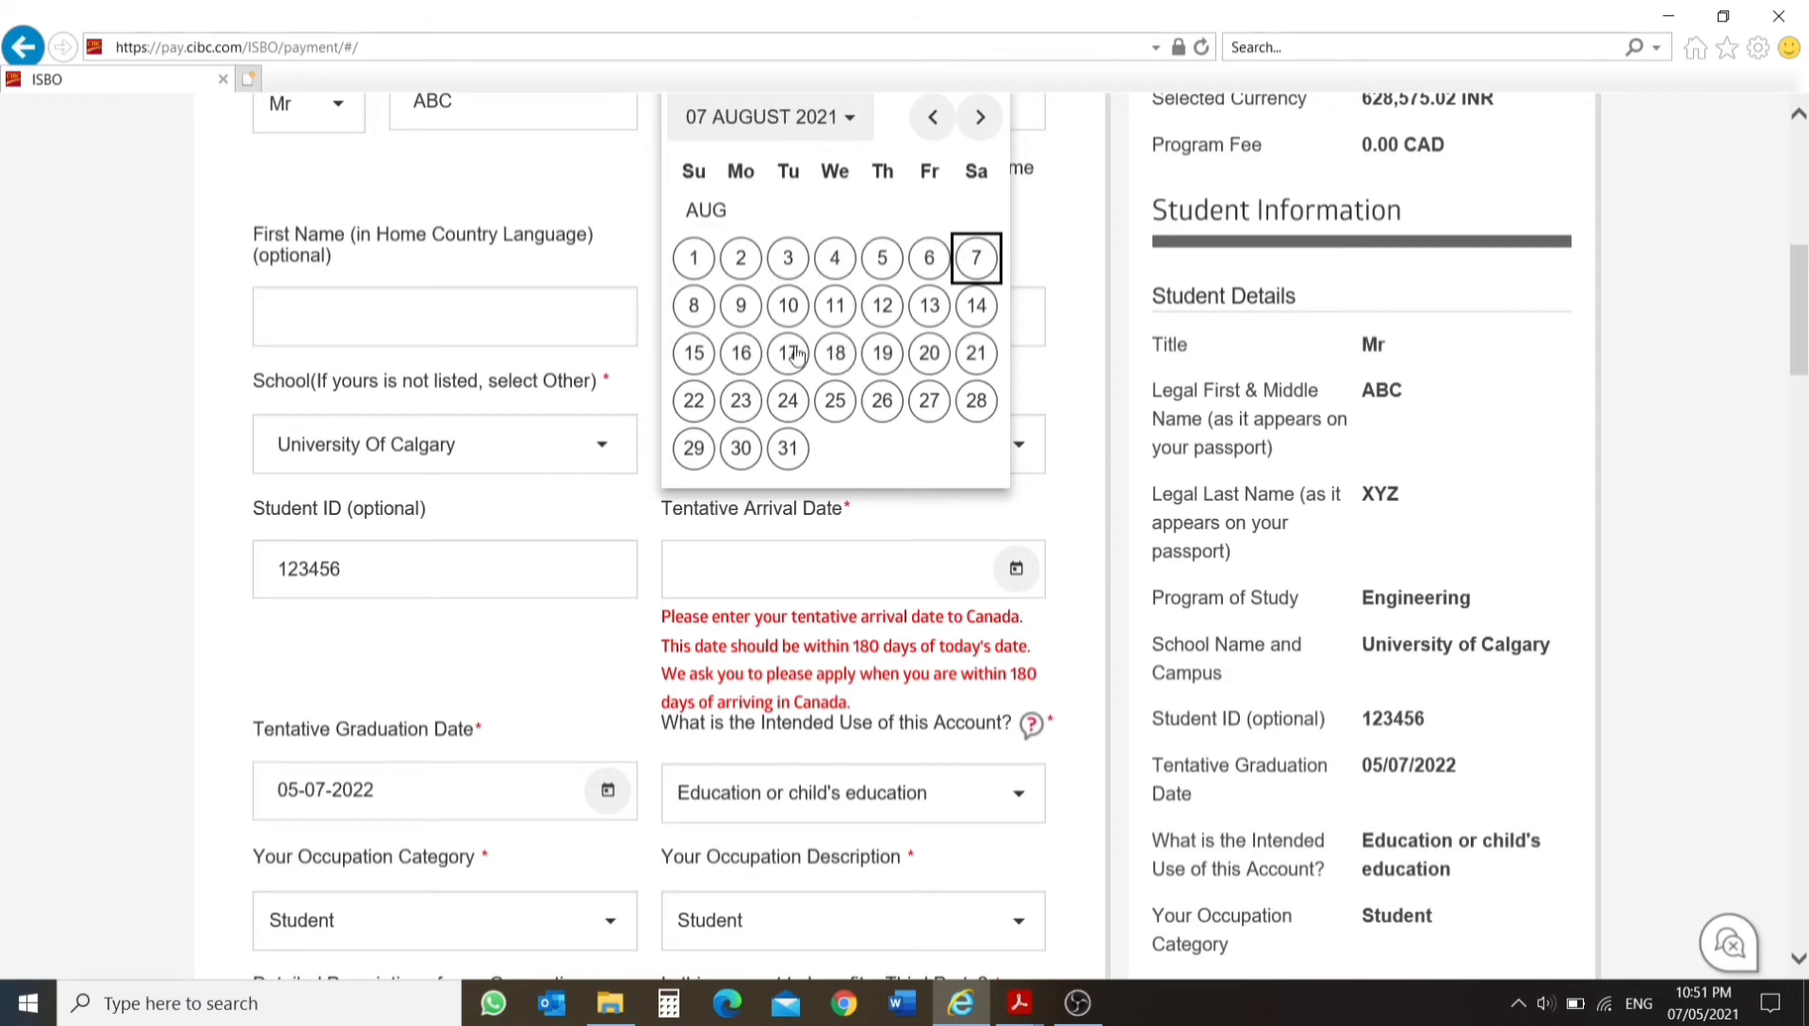
{"action": "left_click", "coordinate": [699, 352]}
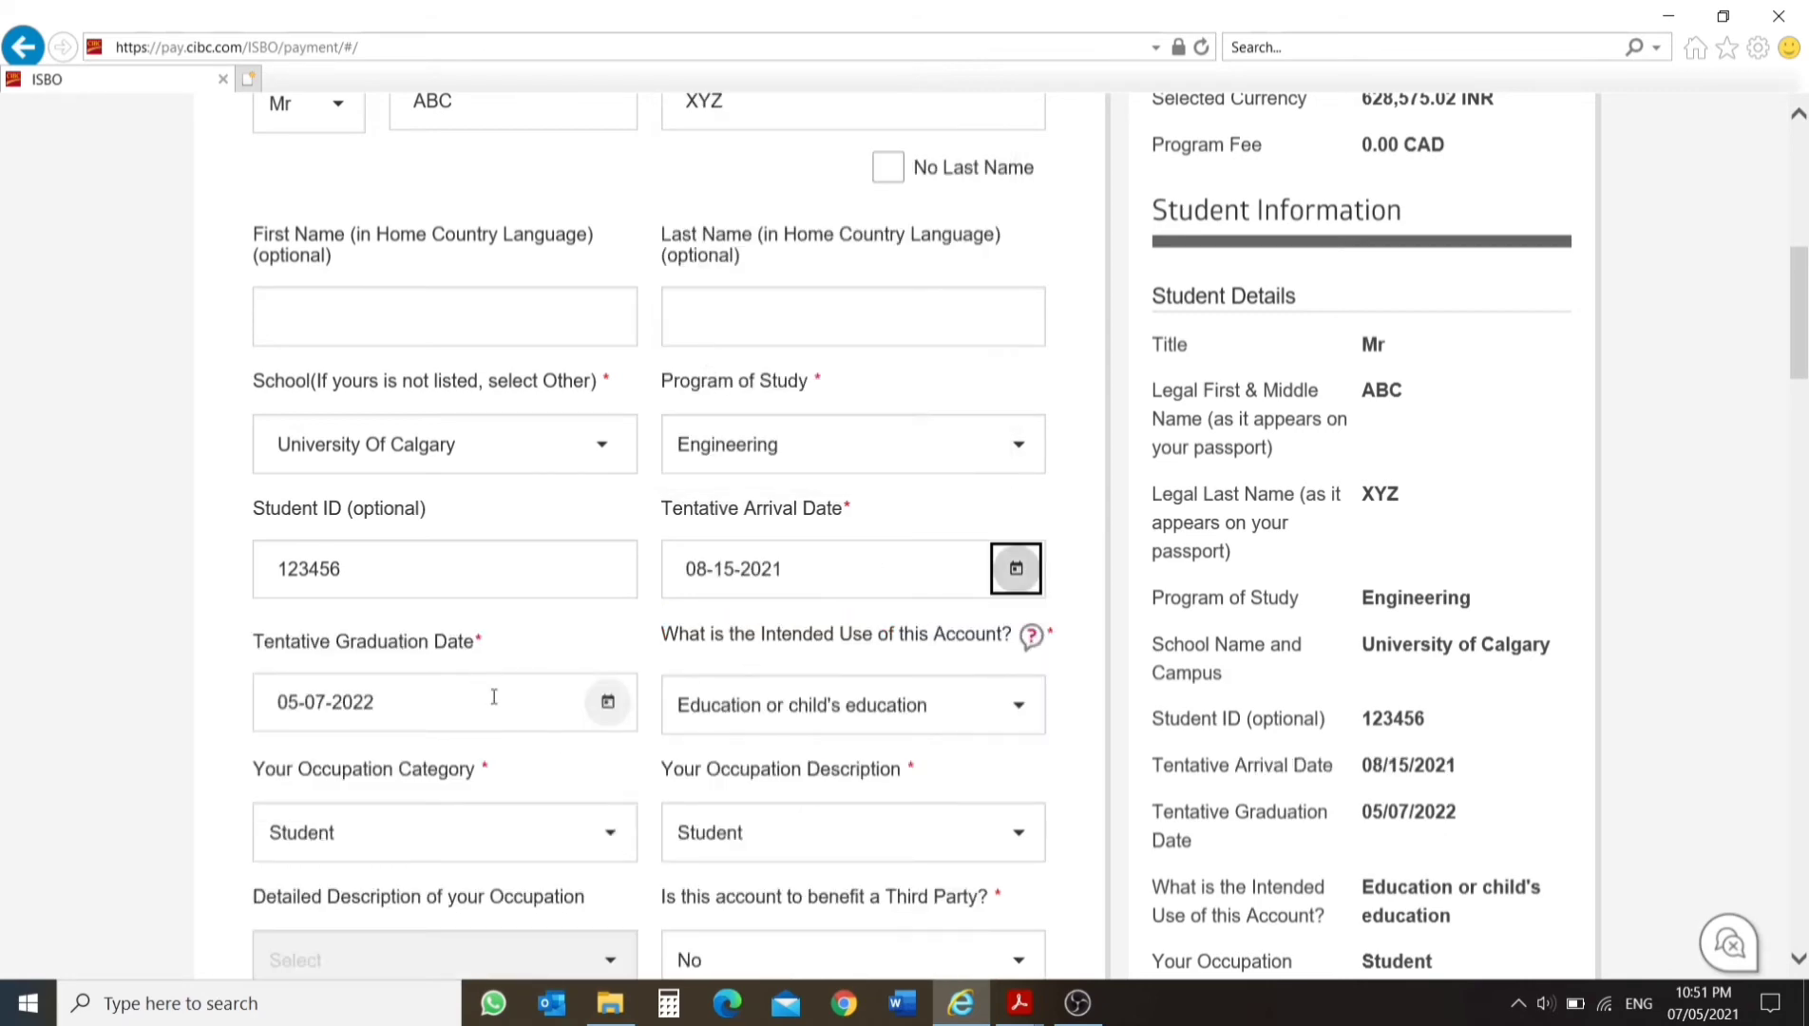
Set the tentative graduation date to August 30, 2023 in the student details.
{"action": "scroll", "coordinate": [494, 698], "scroll_direction": "down", "scroll_amount": 2}
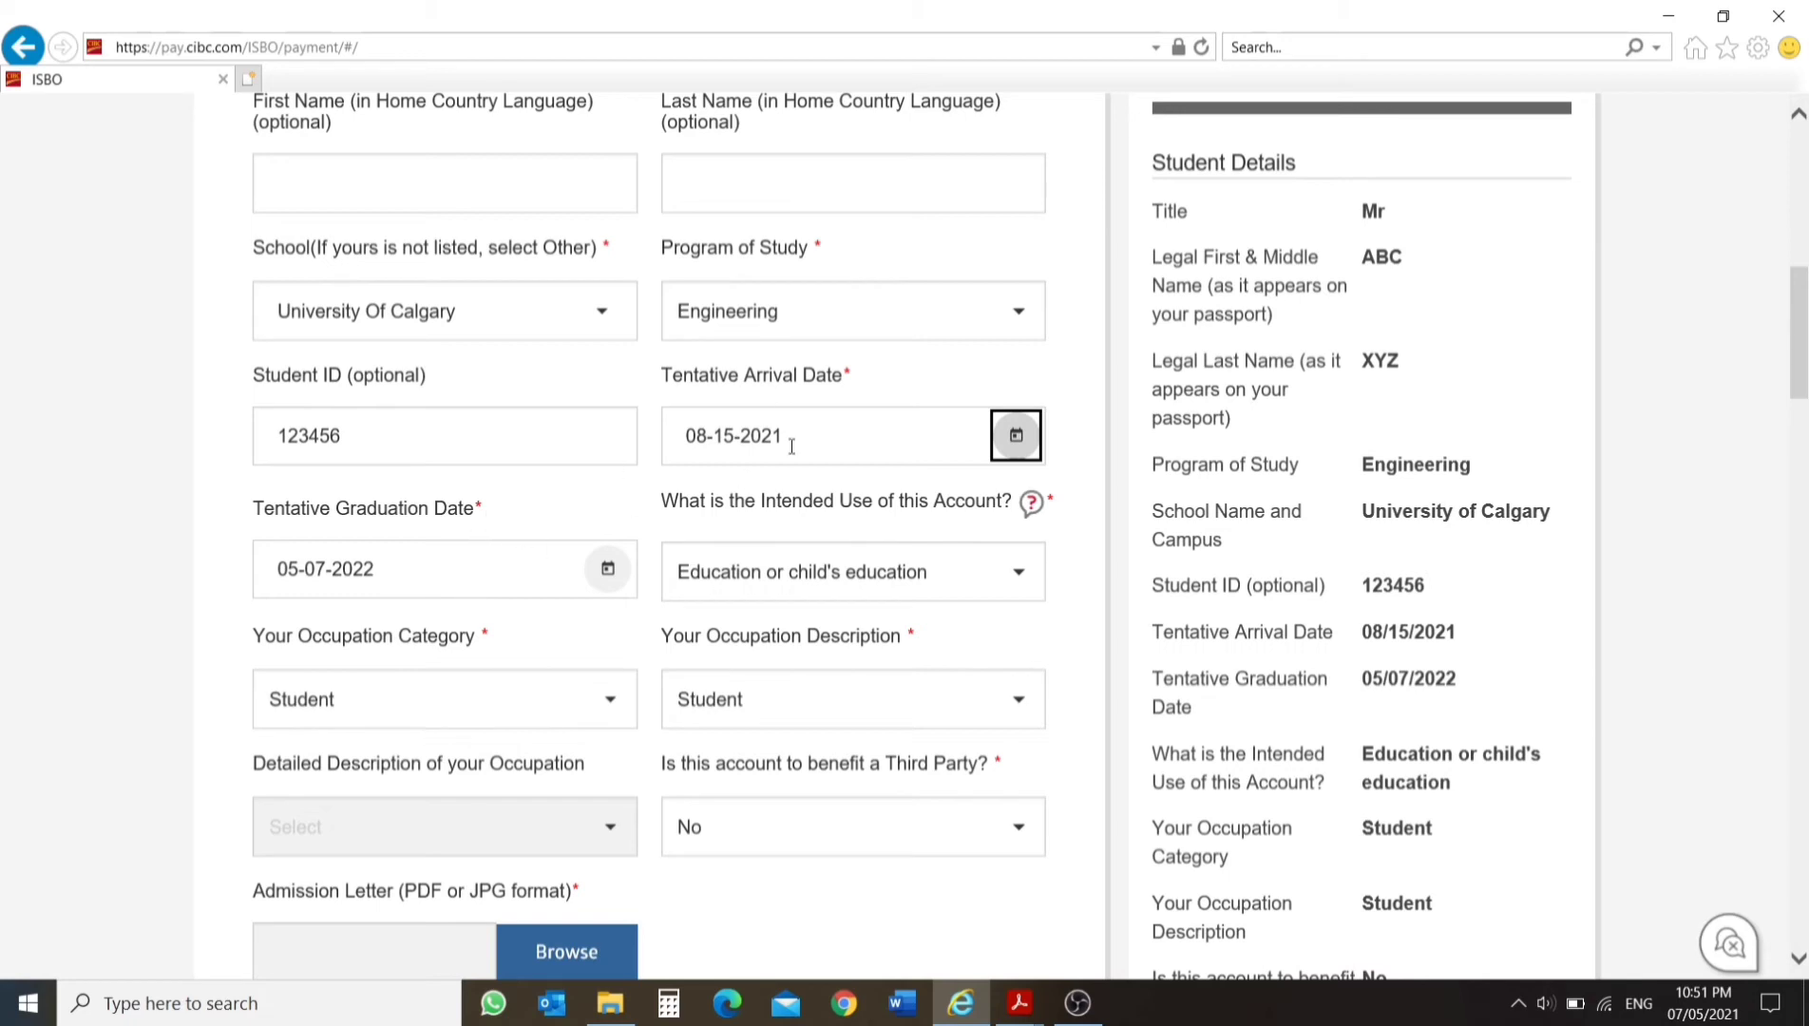
{"action": "scroll", "coordinate": [505, 505], "scroll_direction": "down", "scroll_amount": 2}
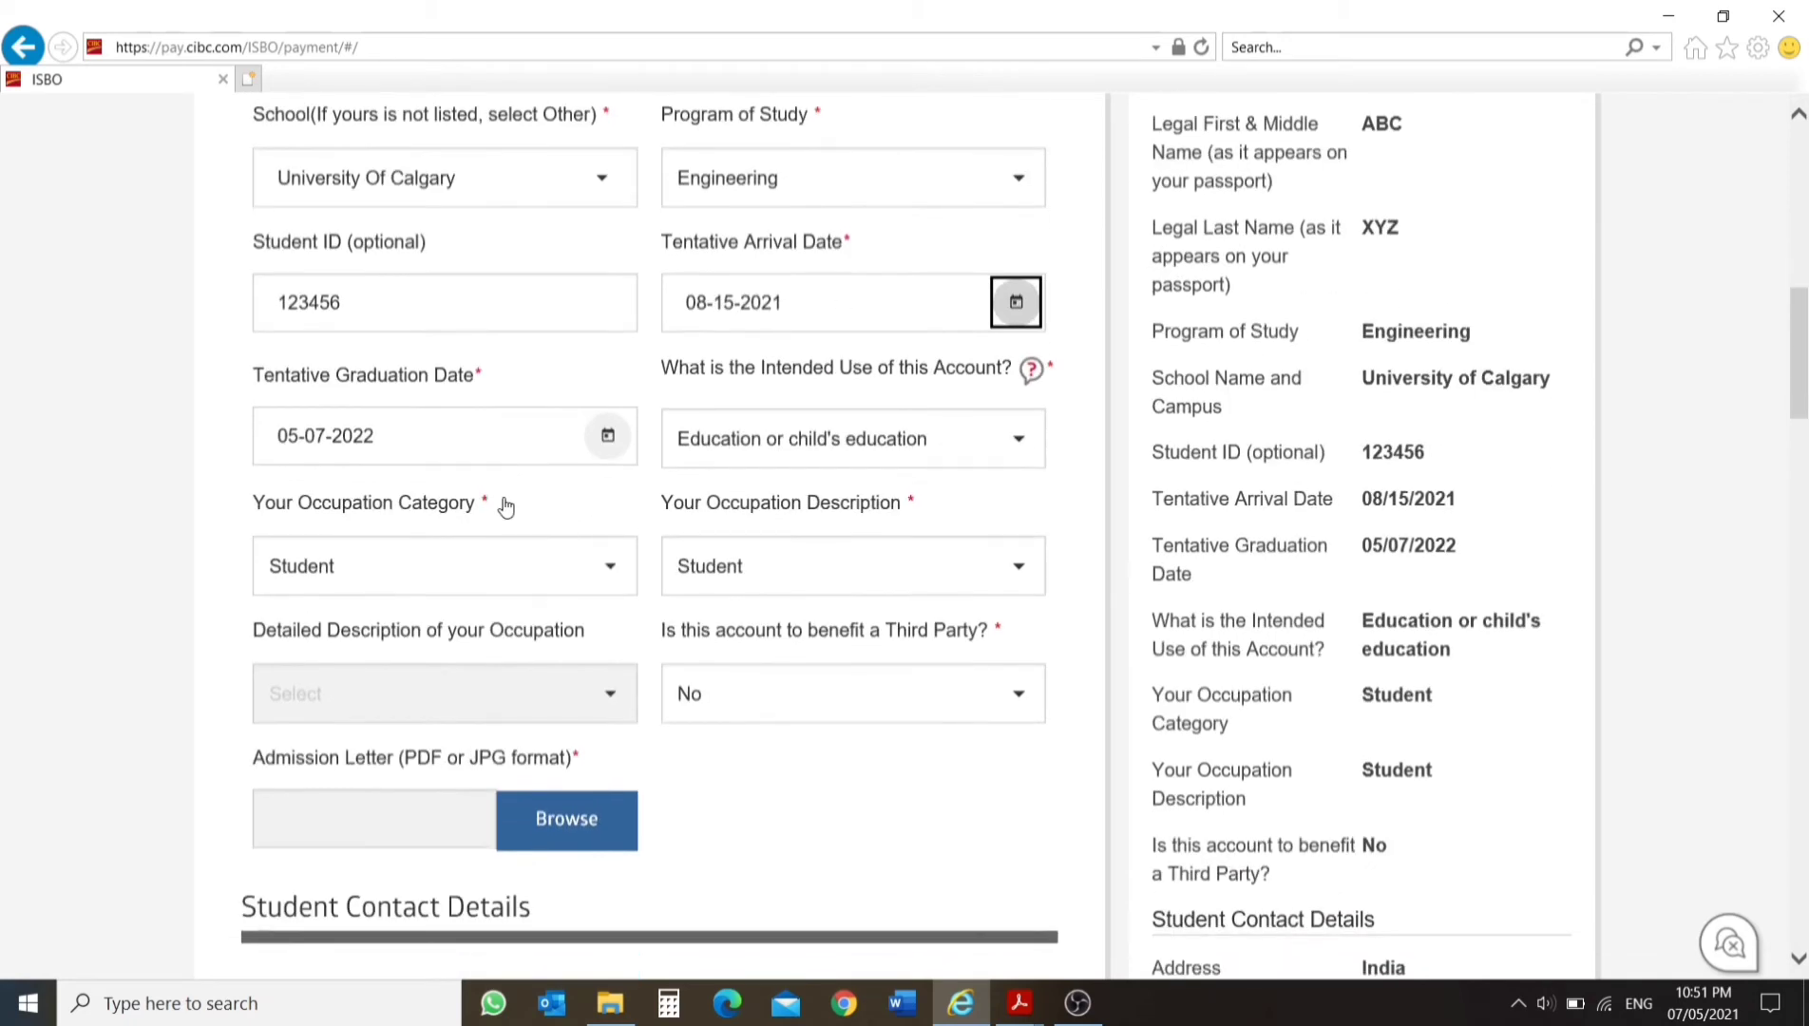
{"action": "left_click", "coordinate": [604, 437]}
{"action": "left_click", "coordinate": [380, 522]}
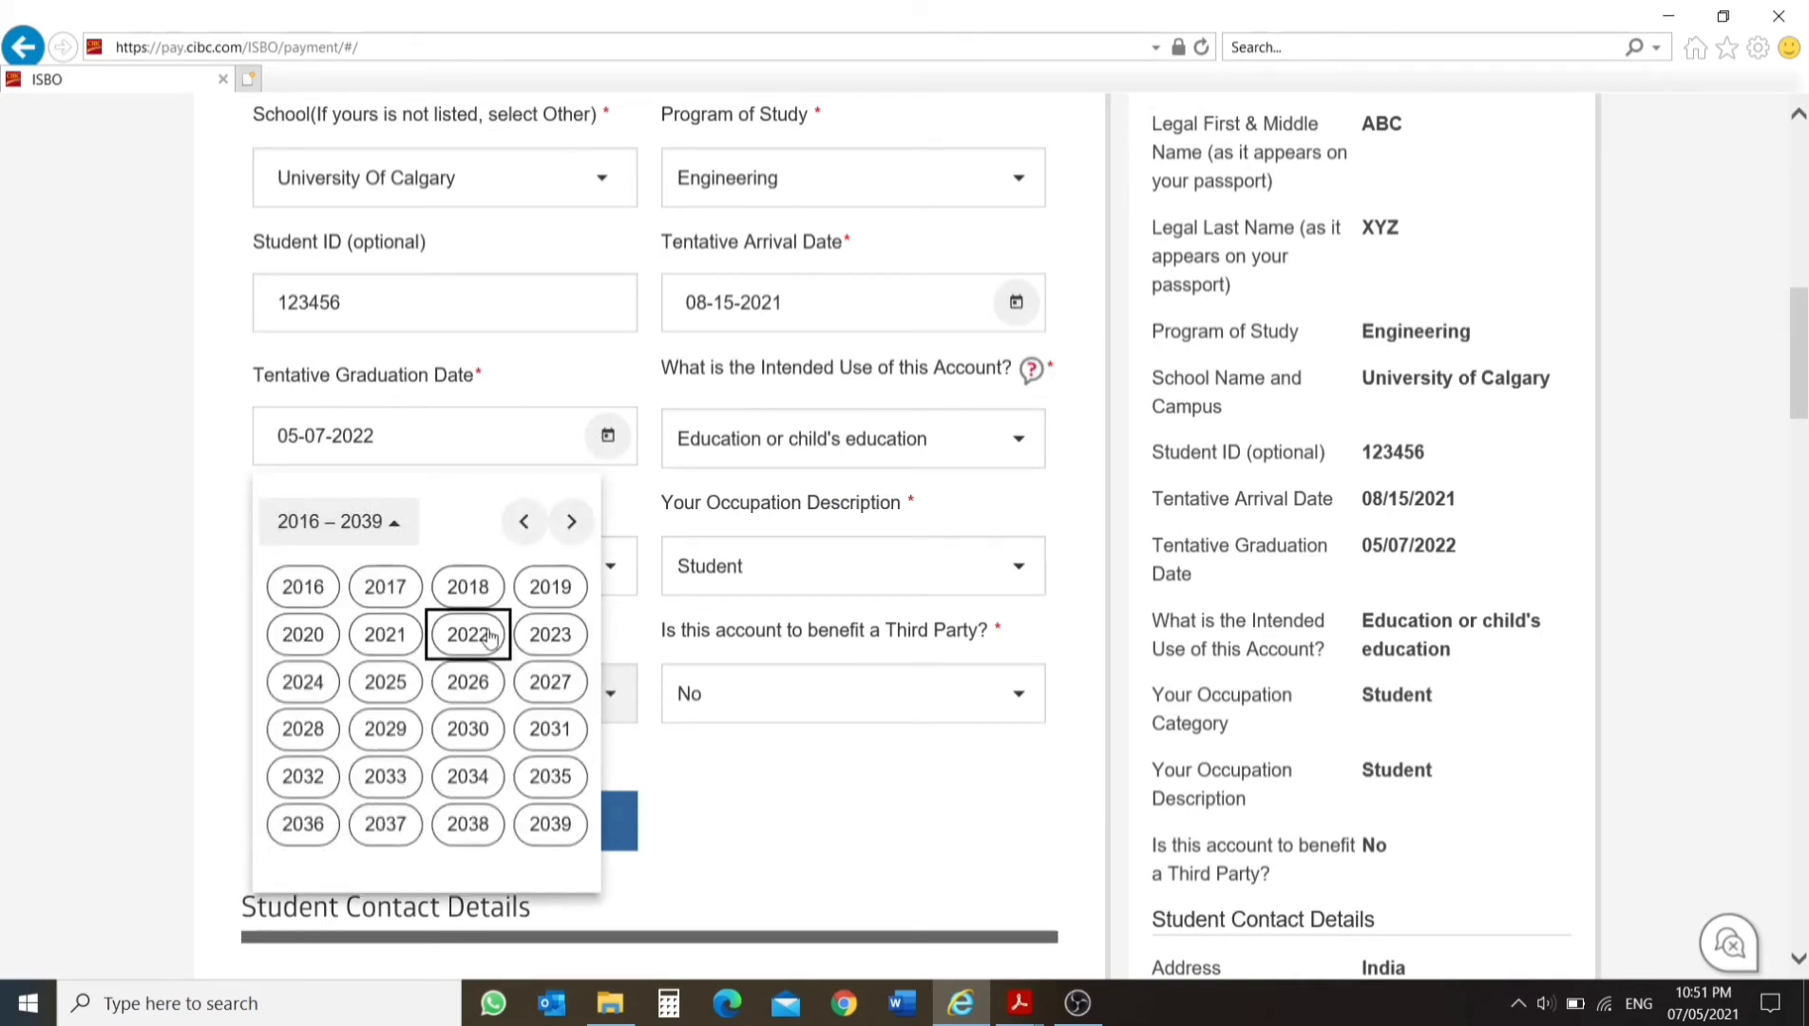
{"action": "left_click", "coordinate": [532, 635]}
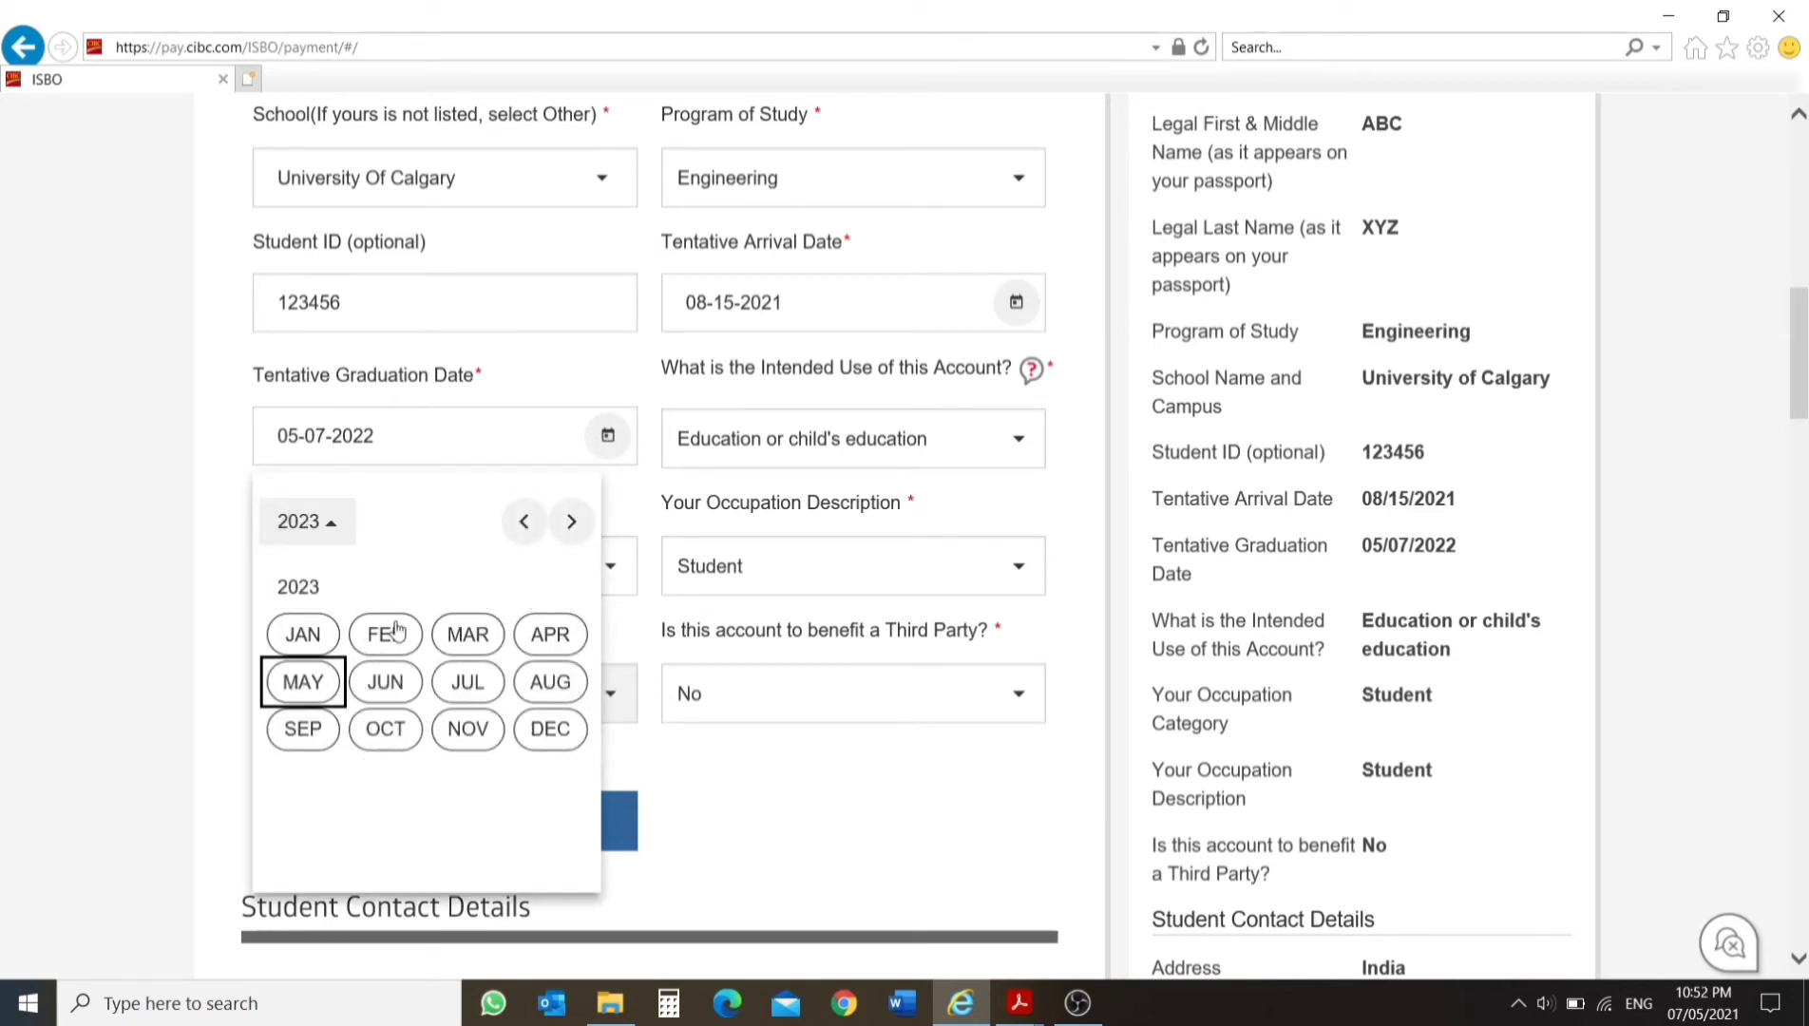
{"action": "left_click", "coordinate": [524, 684]}
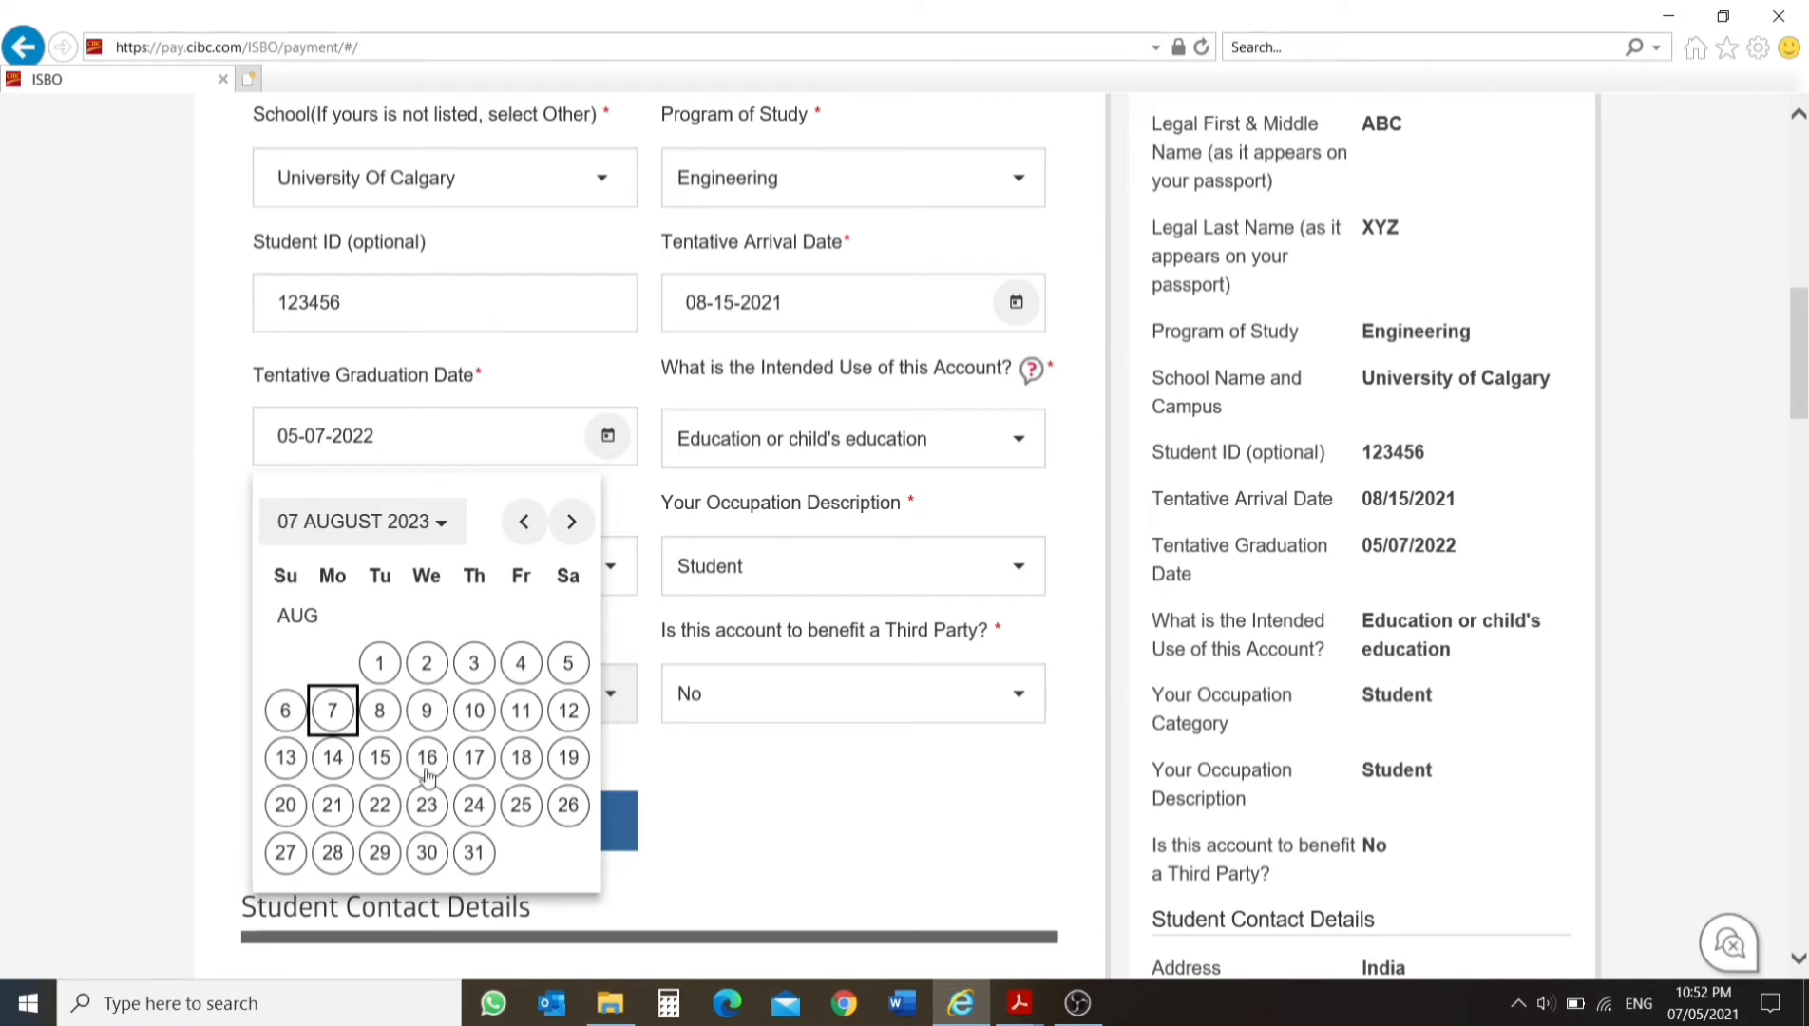
{"action": "left_click", "coordinate": [428, 855]}
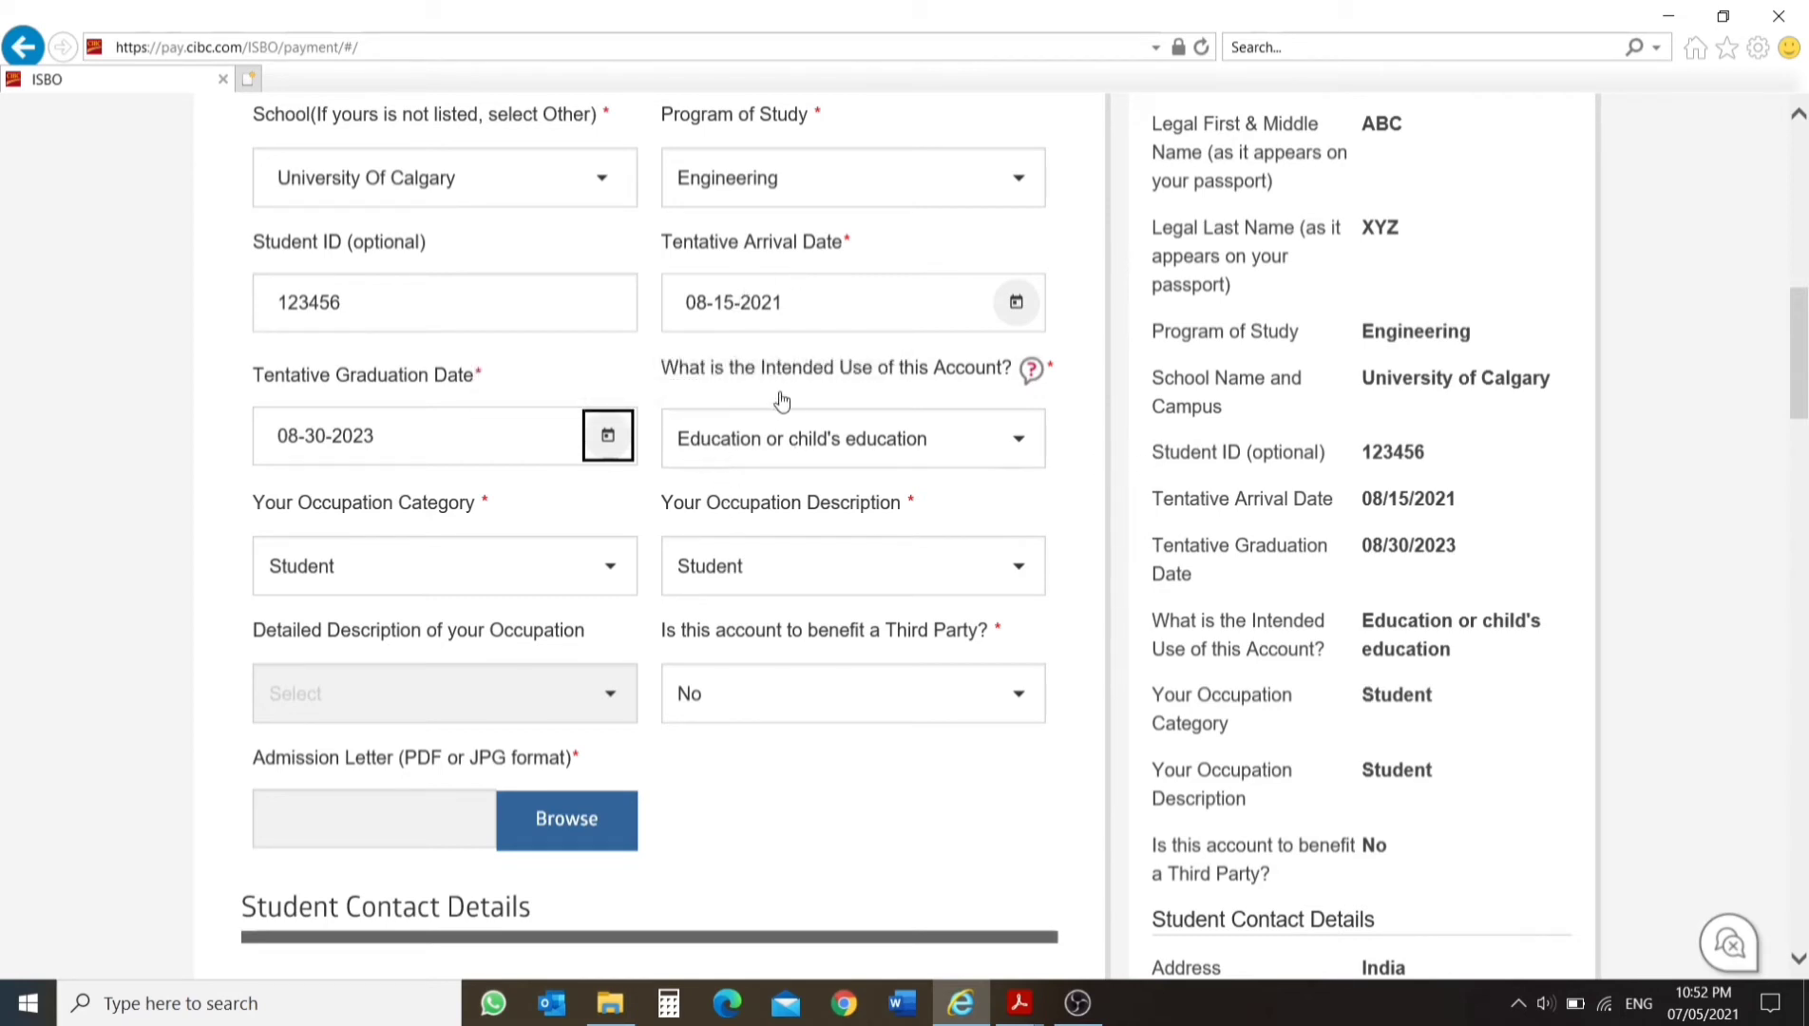
Review the intended account use, occupation and third-party answers, and attach imm5645e.pdf as the admission letter.
{"action": "mouse_move", "coordinate": [731, 464]}
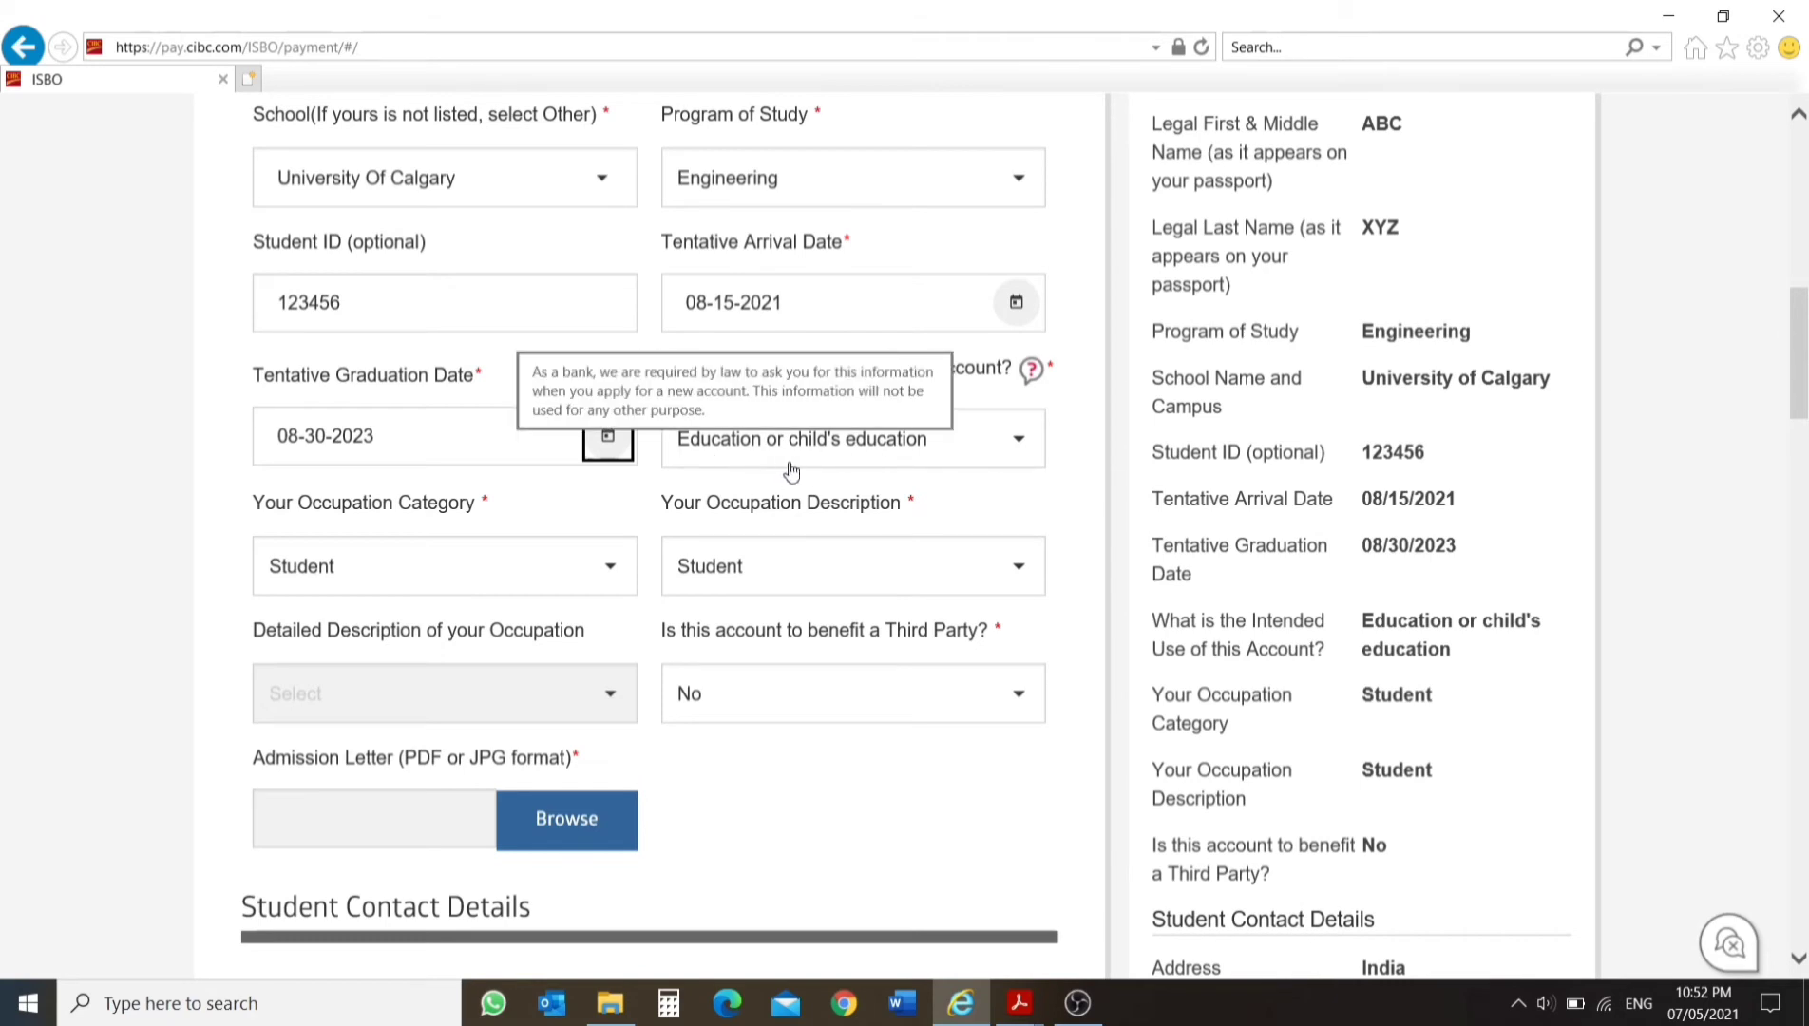
{"action": "scroll", "coordinate": [815, 475], "scroll_direction": "down", "scroll_amount": 2}
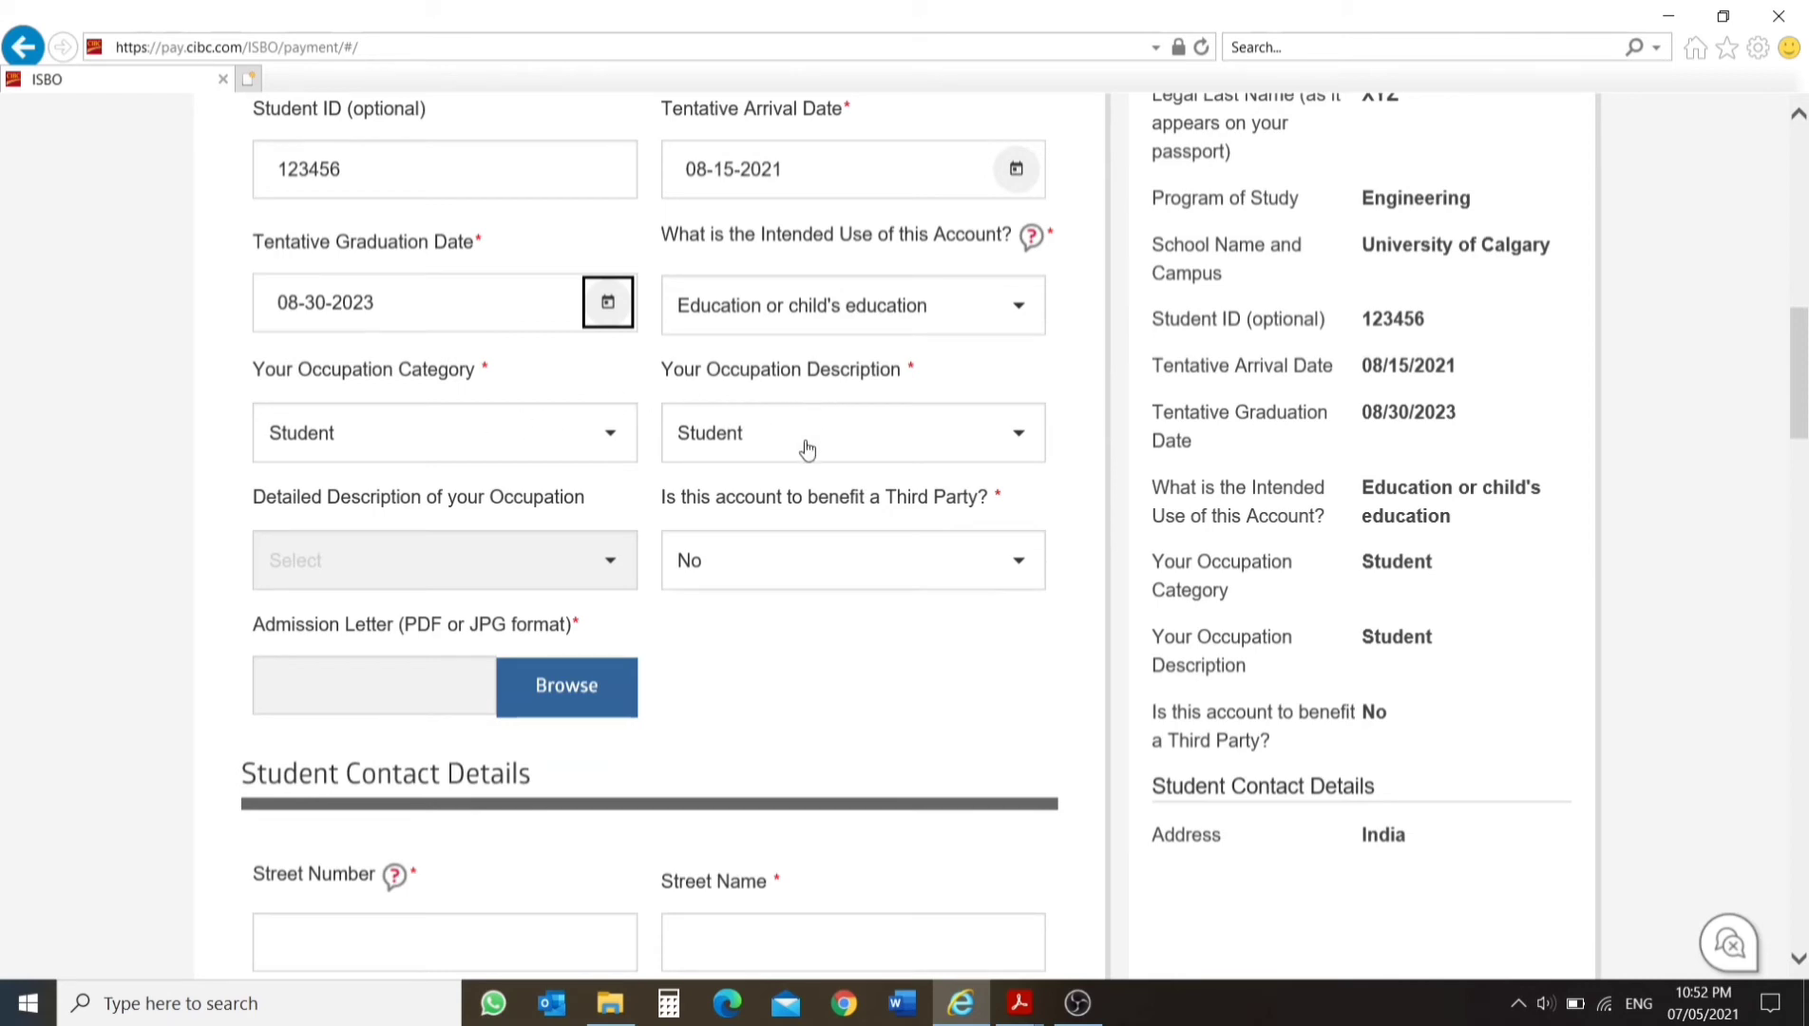
{"action": "scroll", "coordinate": [807, 447], "scroll_direction": "down", "scroll_amount": 1}
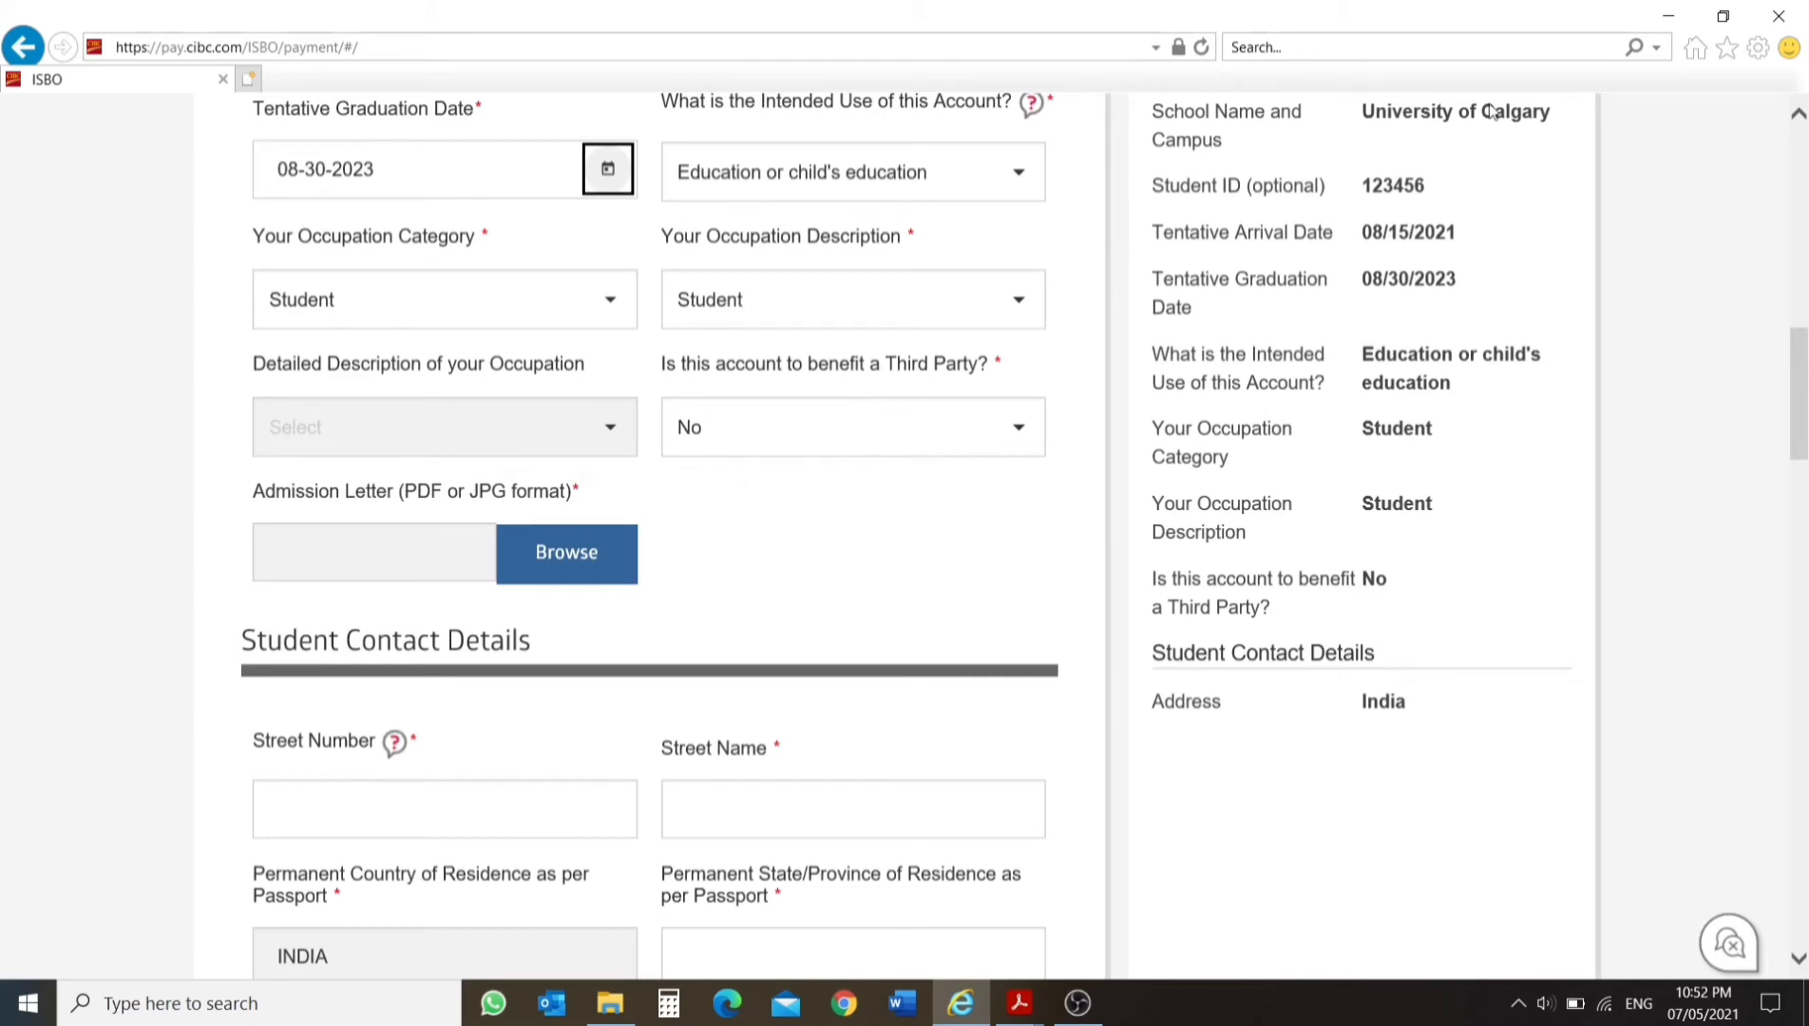
{"action": "scroll", "coordinate": [804, 251], "scroll_direction": "down", "scroll_amount": 1}
{"action": "scroll", "coordinate": [784, 327], "scroll_direction": "up", "scroll_amount": 3}
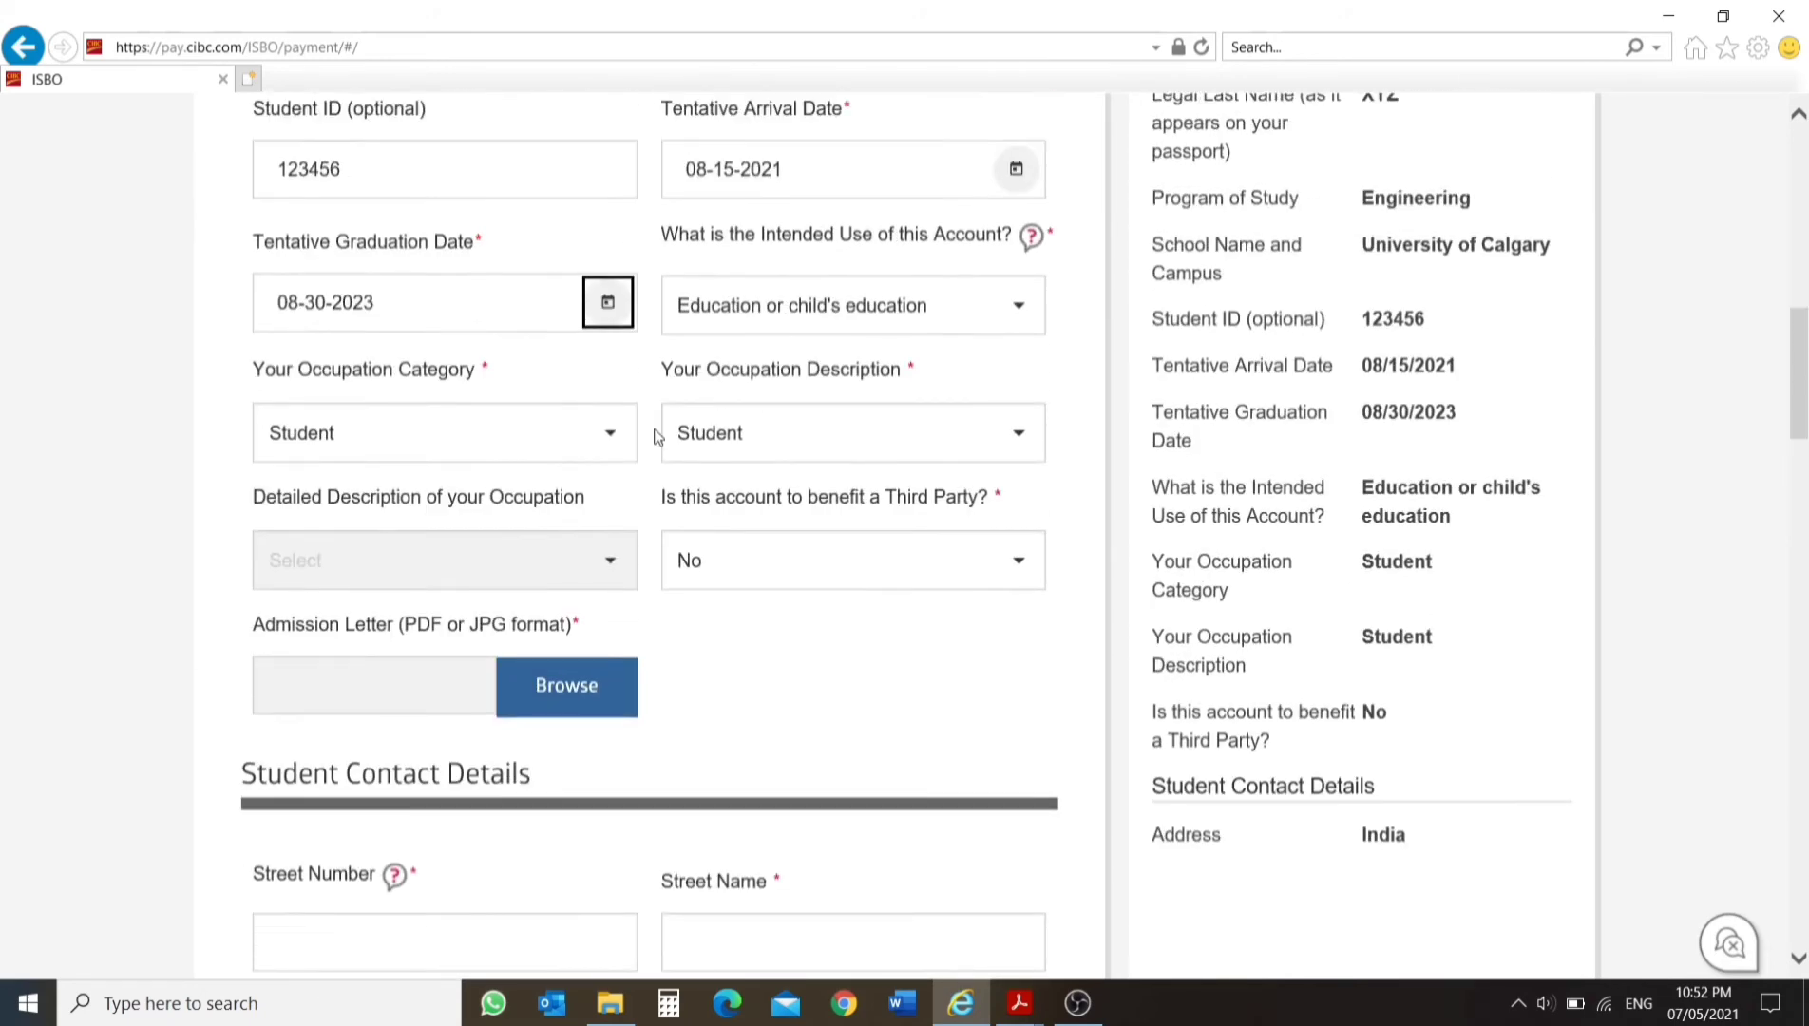
{"action": "scroll", "coordinate": [656, 437], "scroll_direction": "down", "scroll_amount": 3}
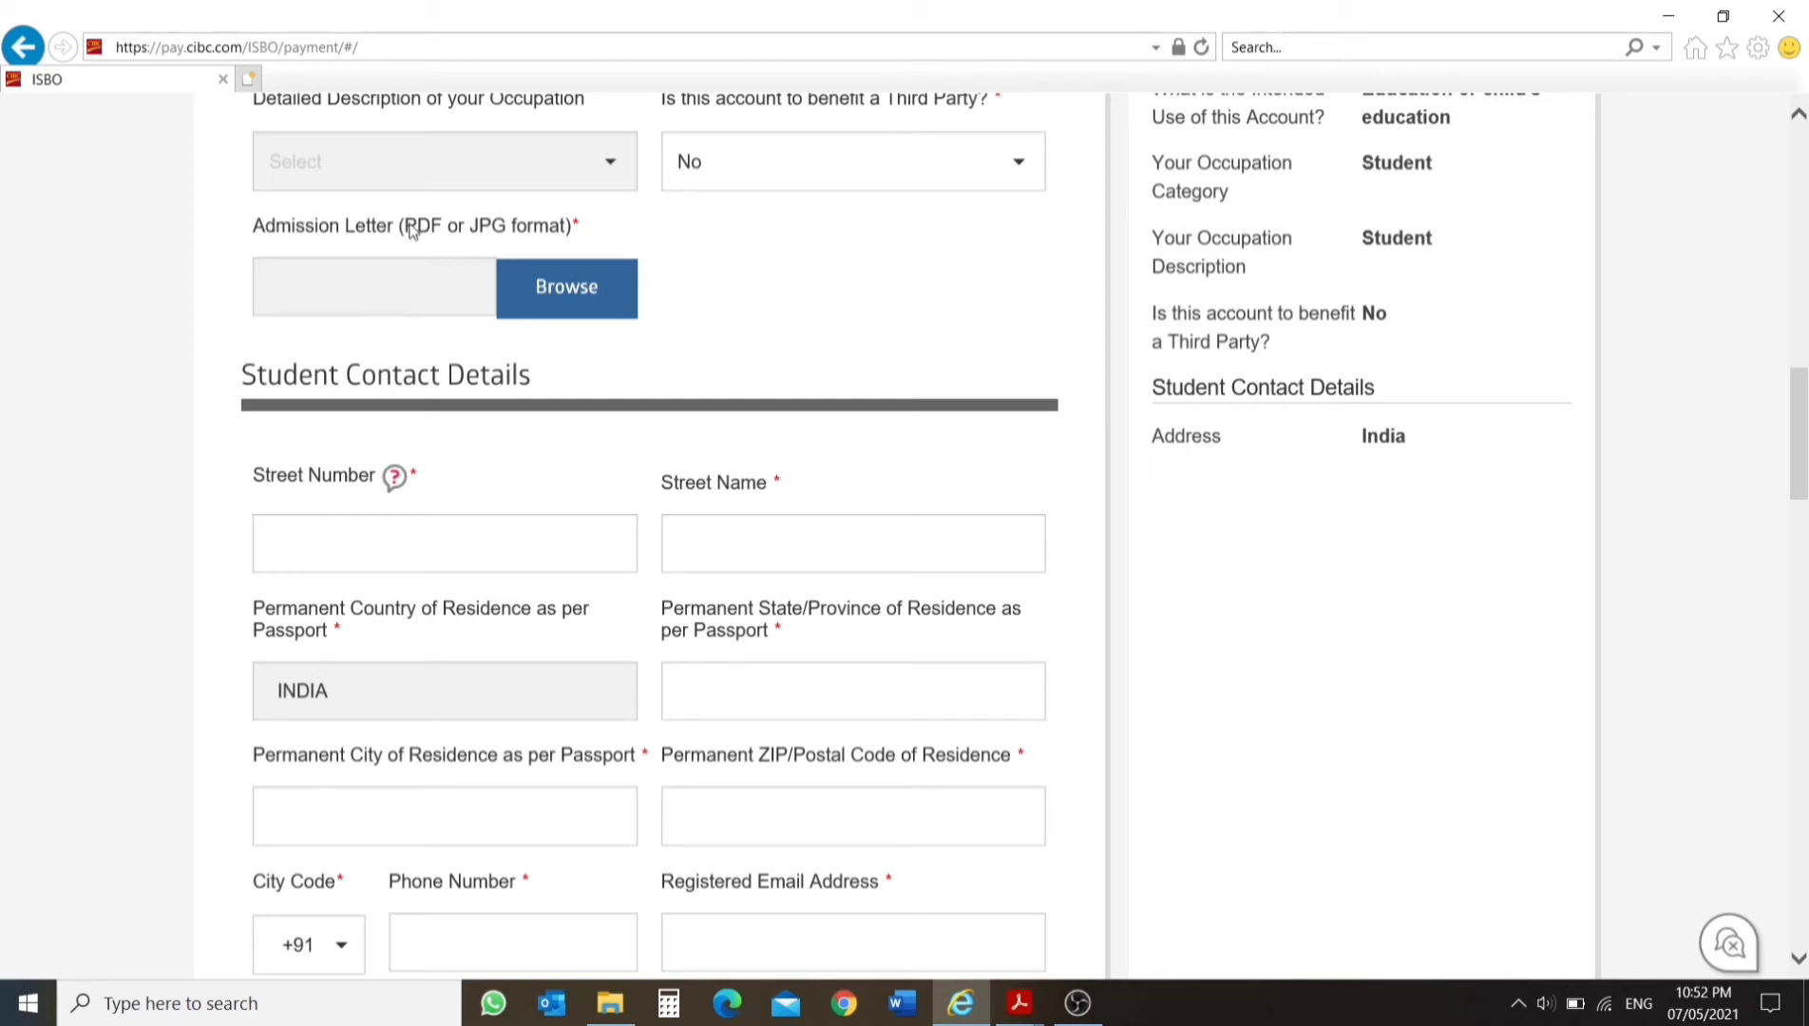
{"action": "mouse_move", "coordinate": [411, 231]}
{"action": "left_mouse_down"}
{"action": "mouse_move", "coordinate": [456, 233]}
{"action": "mouse_move", "coordinate": [439, 251]}
{"action": "left_mouse_up"}
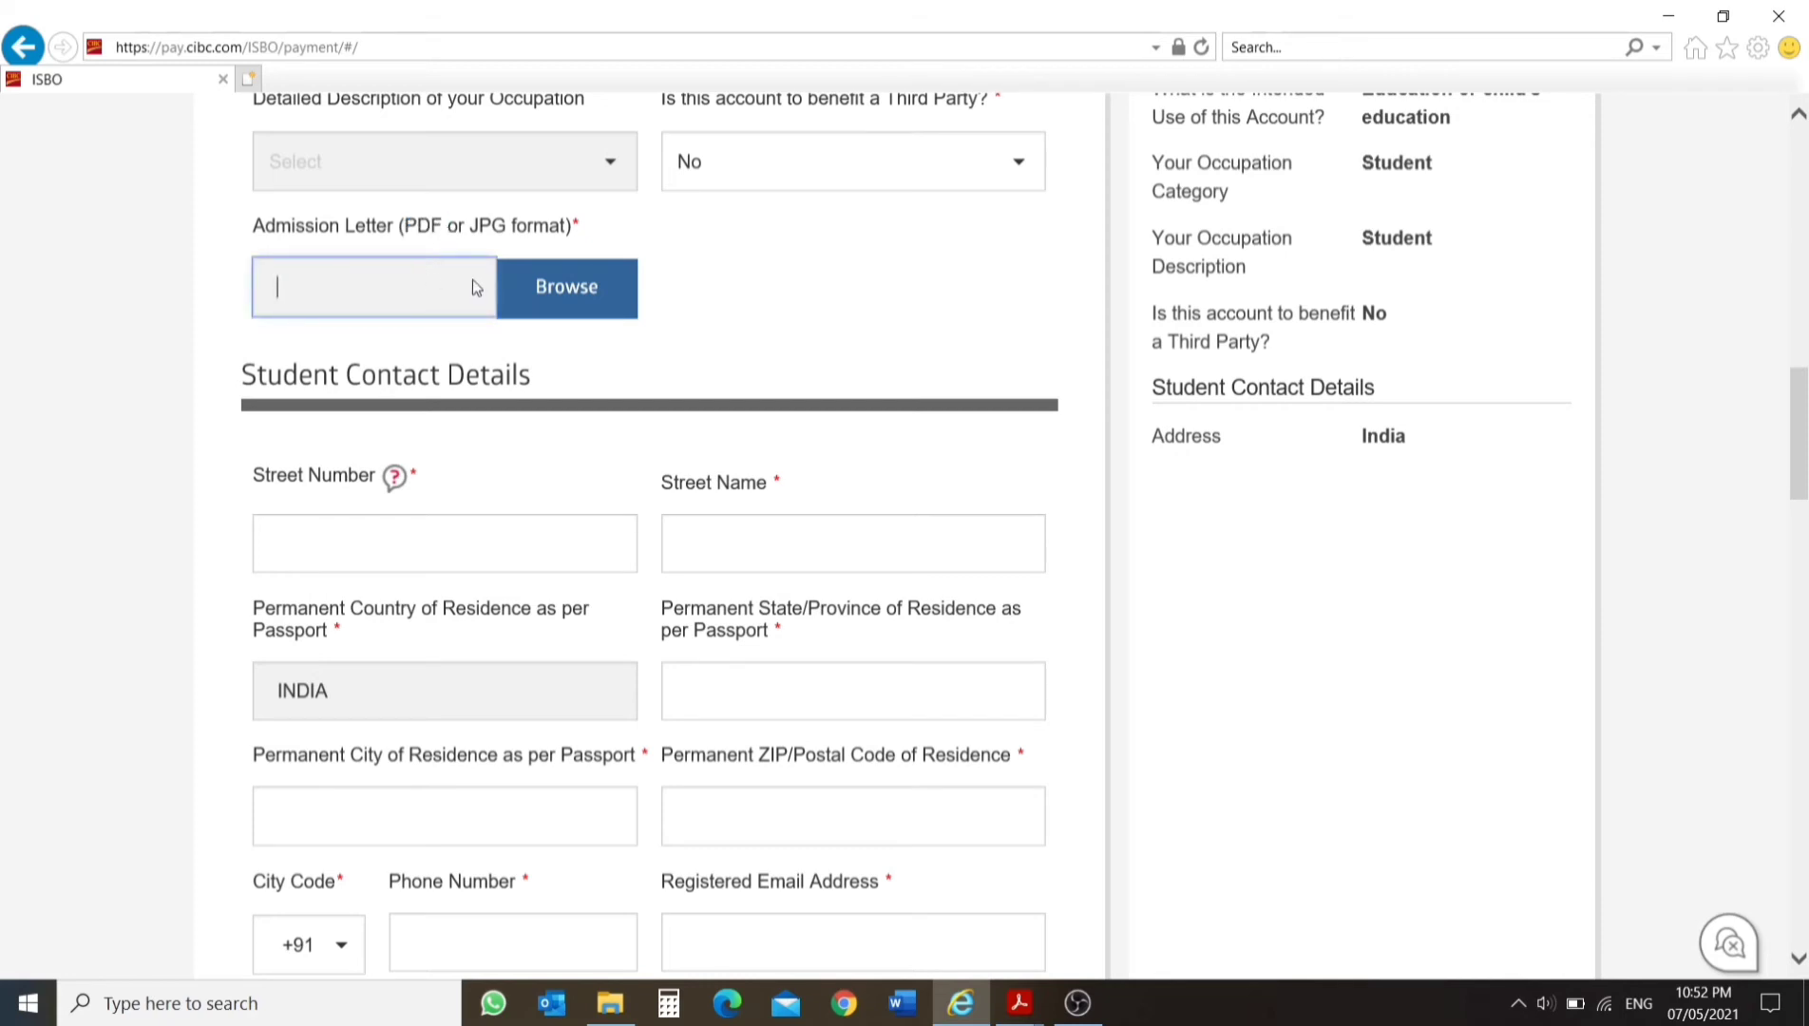
{"action": "left_click", "coordinate": [566, 287]}
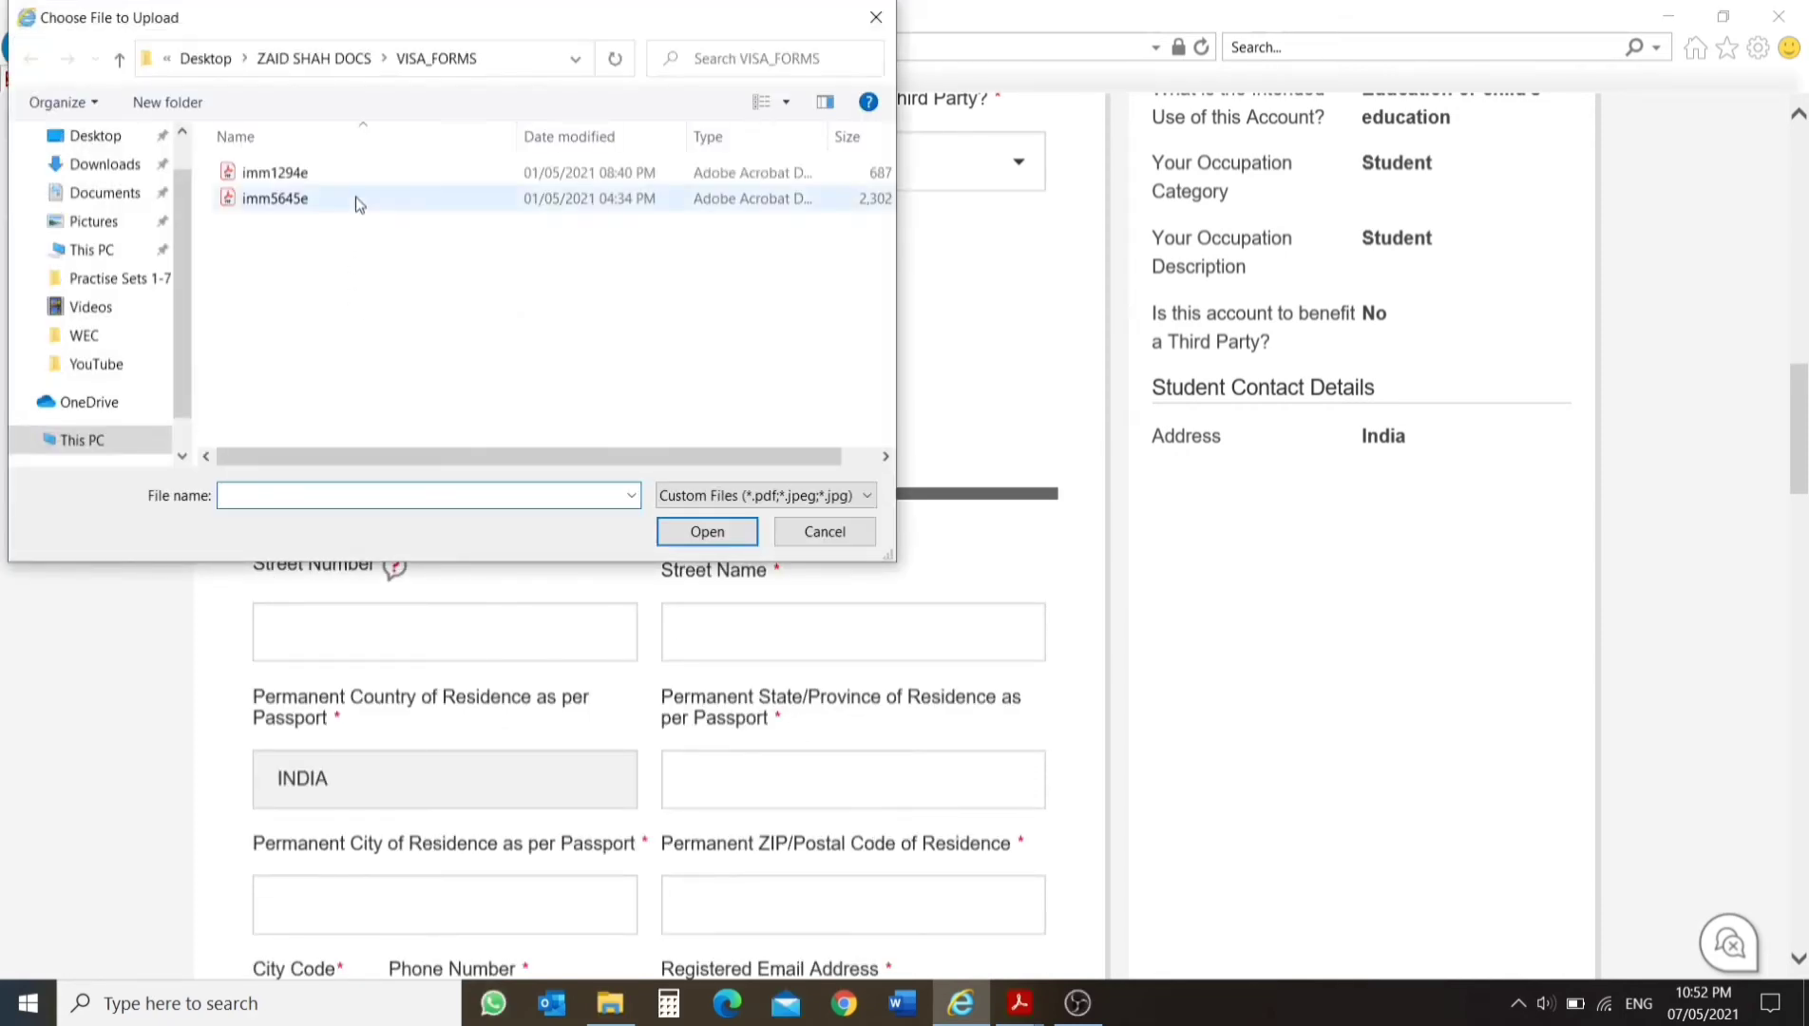
{"action": "double_click", "coordinate": [365, 205]}
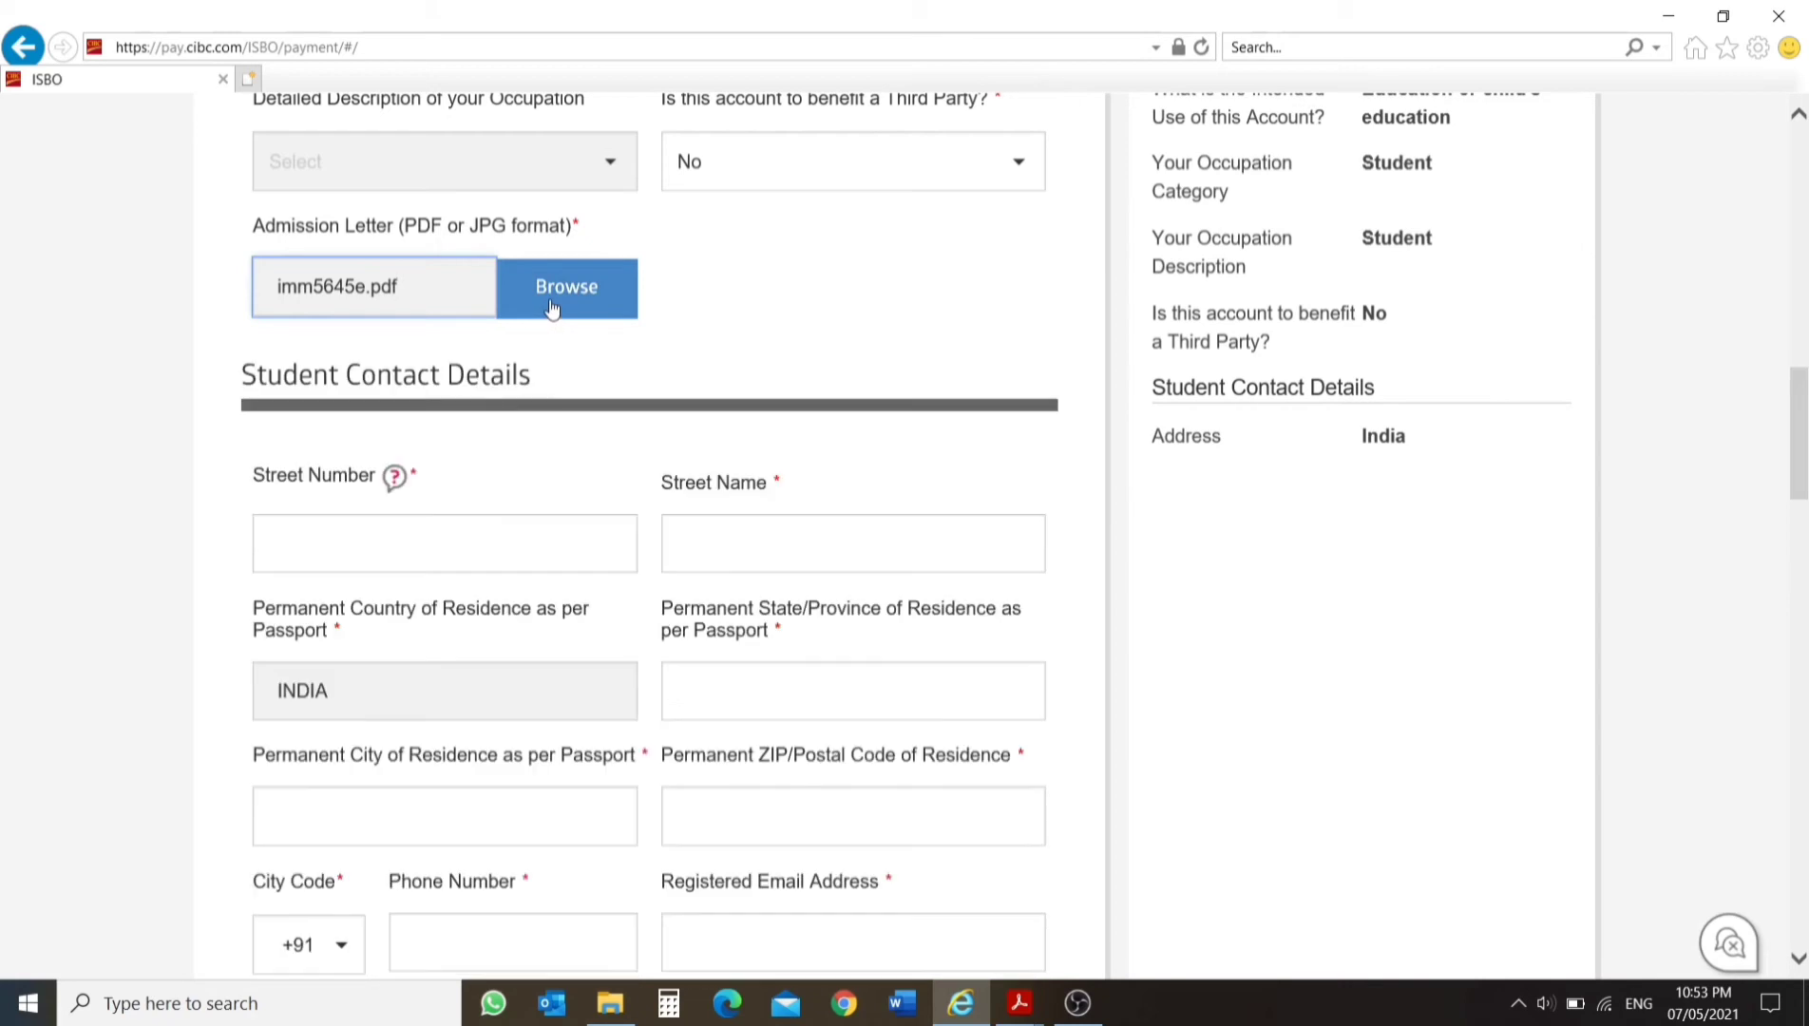
{"action": "left_click", "coordinate": [549, 291]}
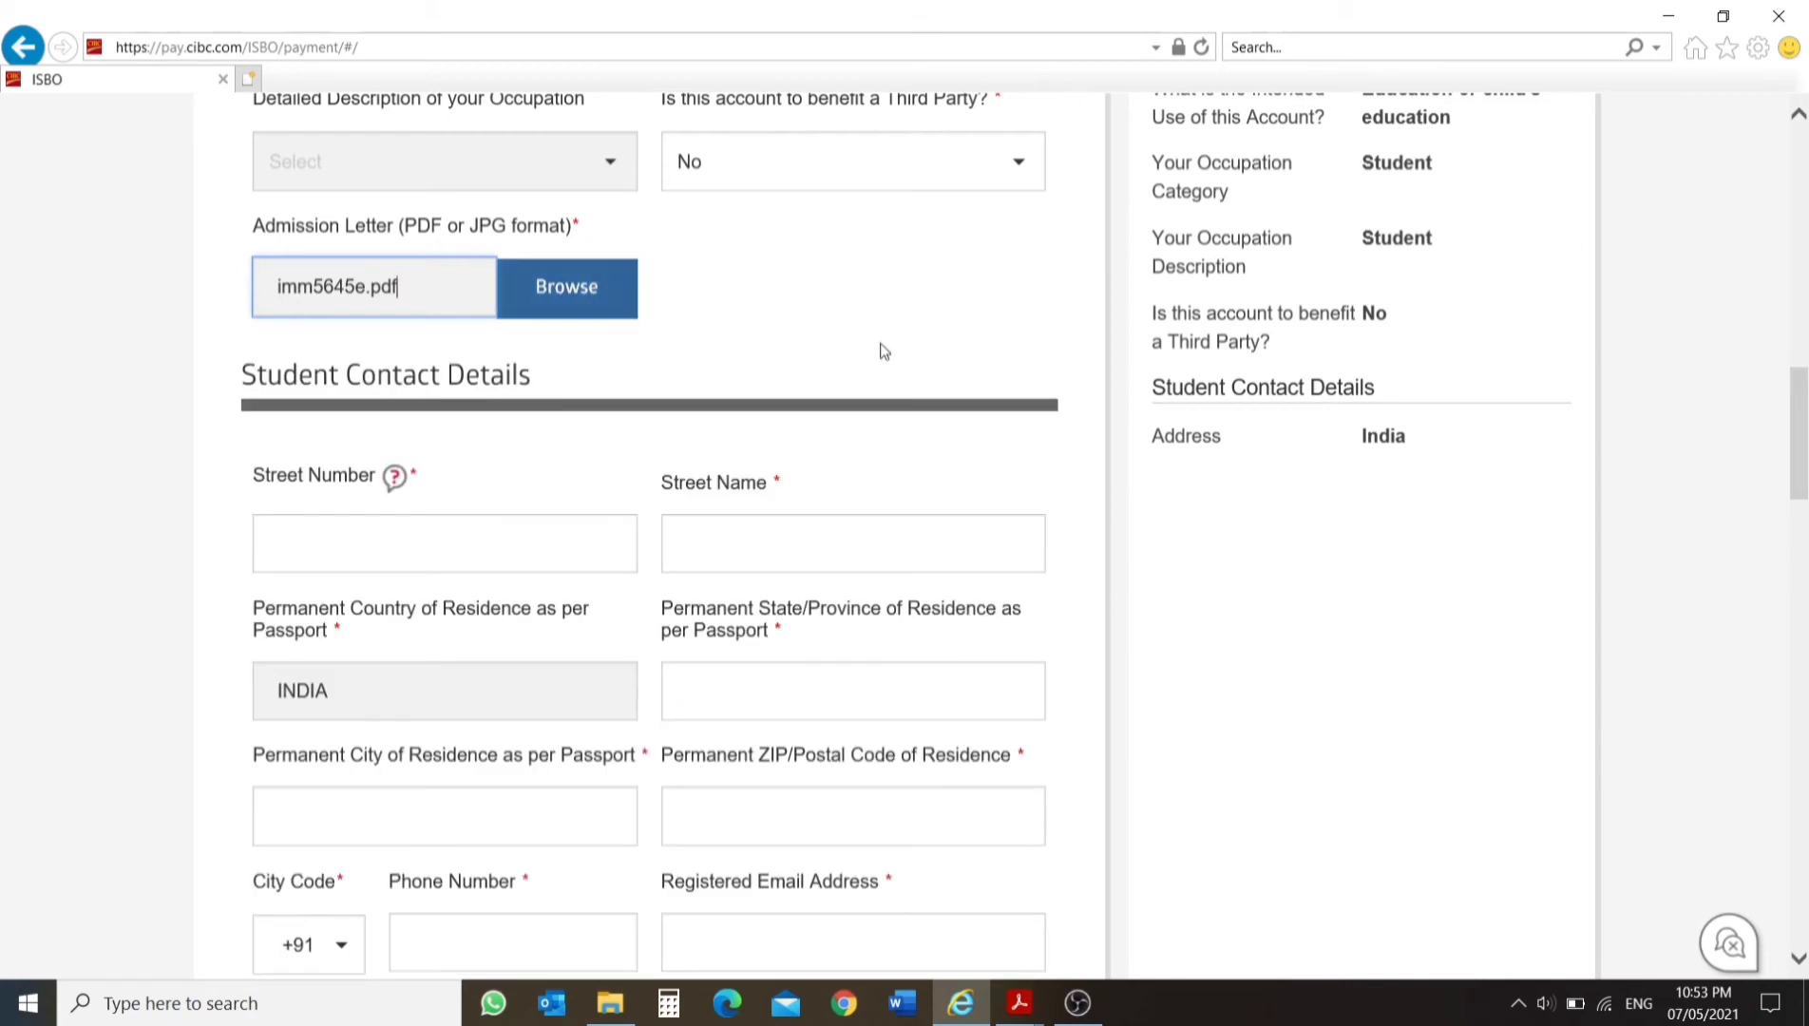
Enter the street number and a long street name for the address in the student contact details.
{"action": "scroll", "coordinate": [884, 352], "scroll_direction": "down", "scroll_amount": 1}
{"action": "left_click", "coordinate": [416, 399]}
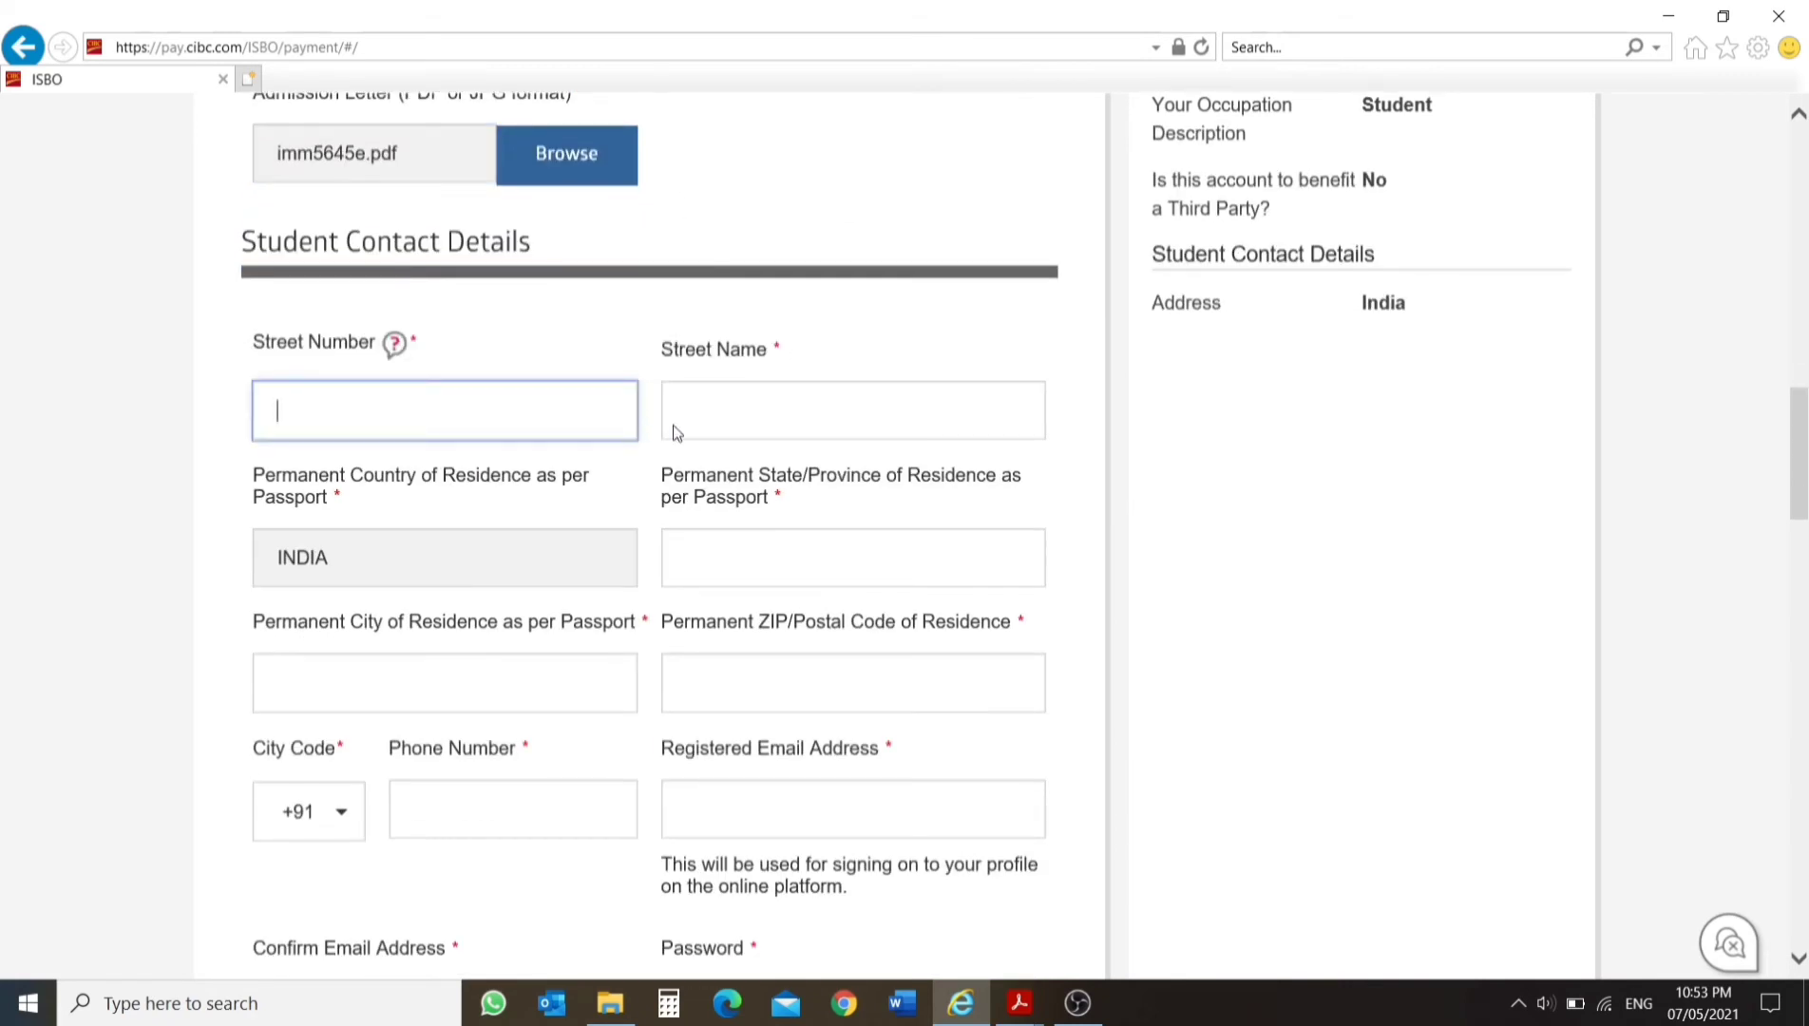
{"action": "type", "text": "123"}
{"action": "left_click", "coordinate": [748, 411]}
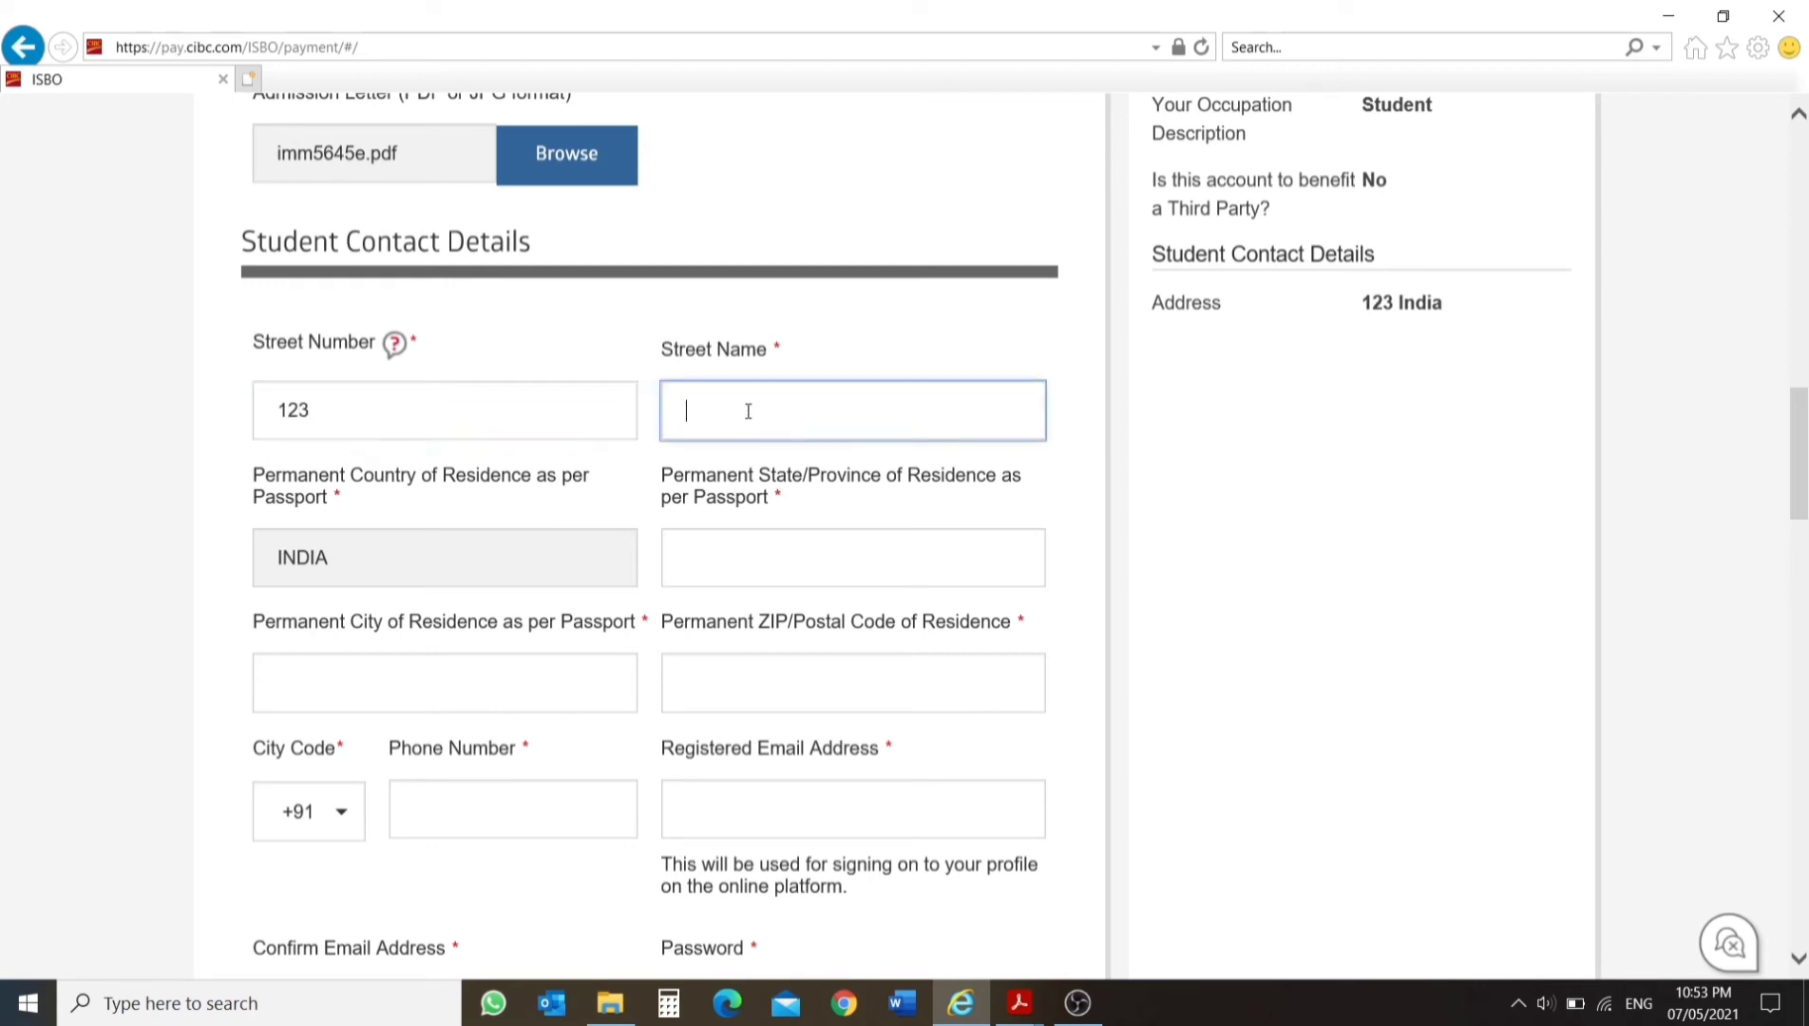
{"action": "type", "text": "VFFVFWW"}
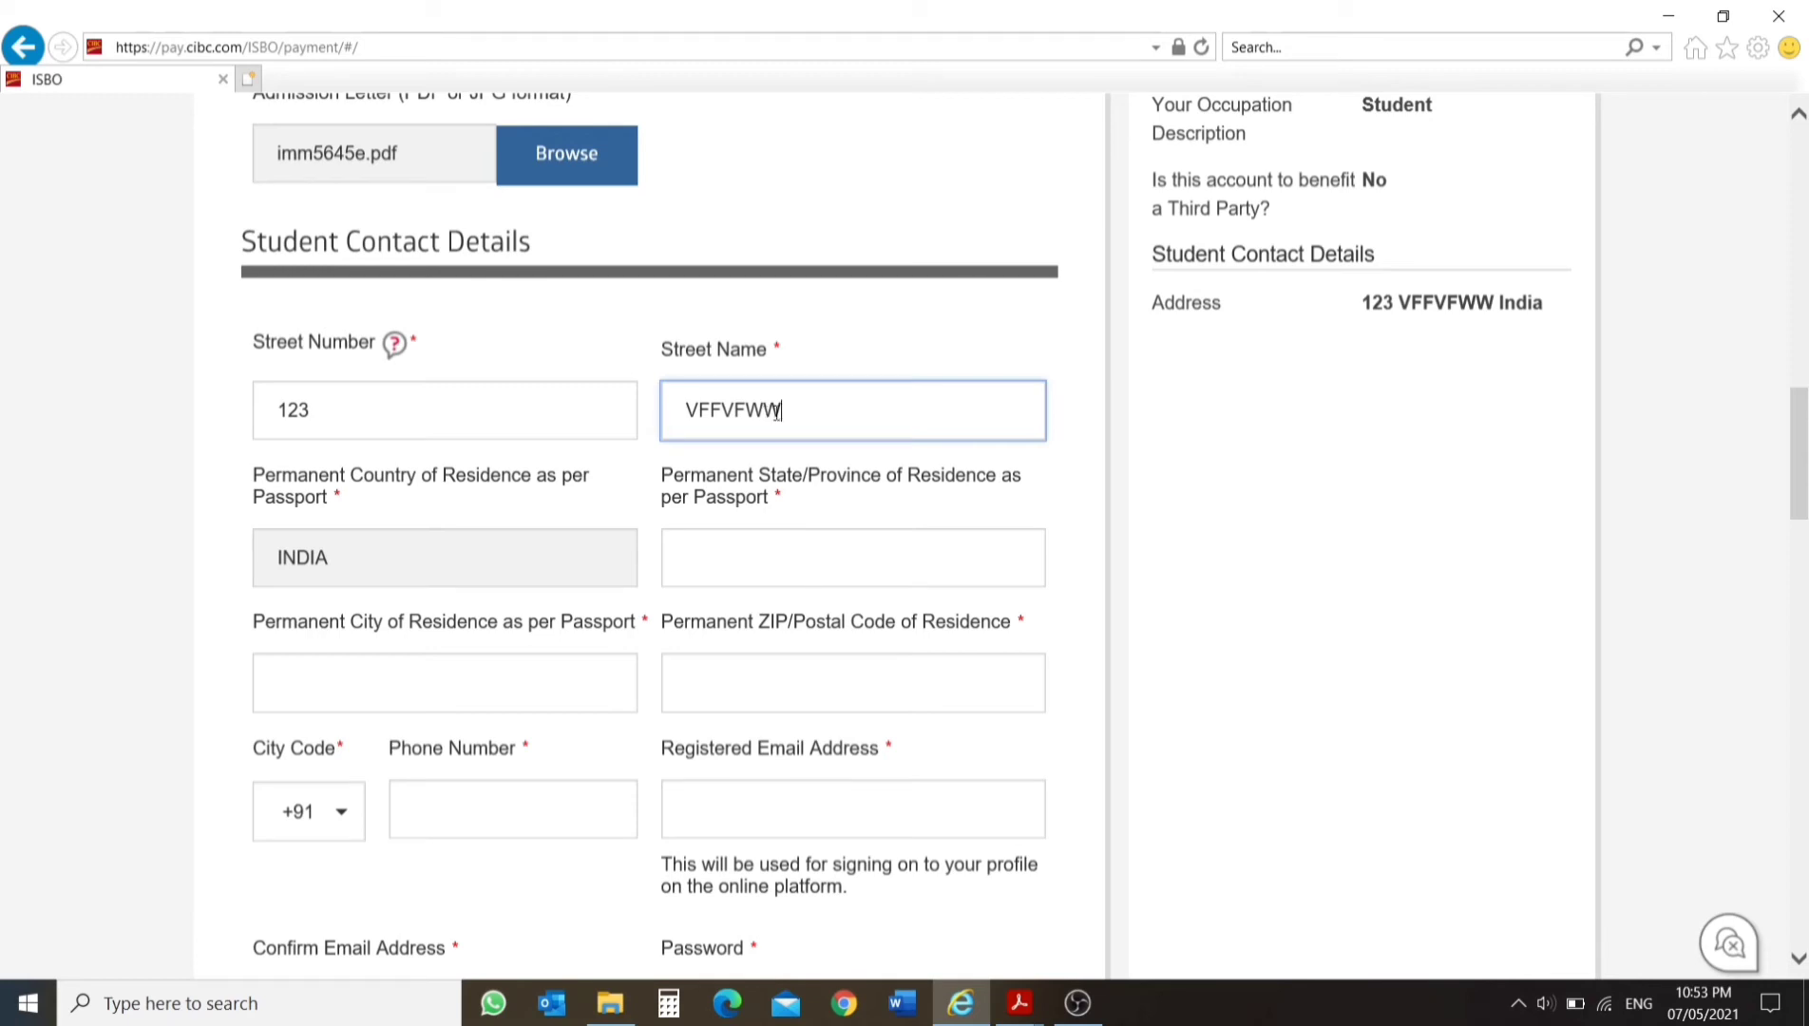
{"action": "key", "text": "shift+Left"}
{"action": "key", "text": "shift+Left"}
{"action": "key", "text": "shift+Left"}
{"action": "key", "text": "shift+Left"}
{"action": "key", "text": "shift+Left"}
{"action": "key", "text": "shift+Left"}
{"action": "key", "text": "shift+Left"}
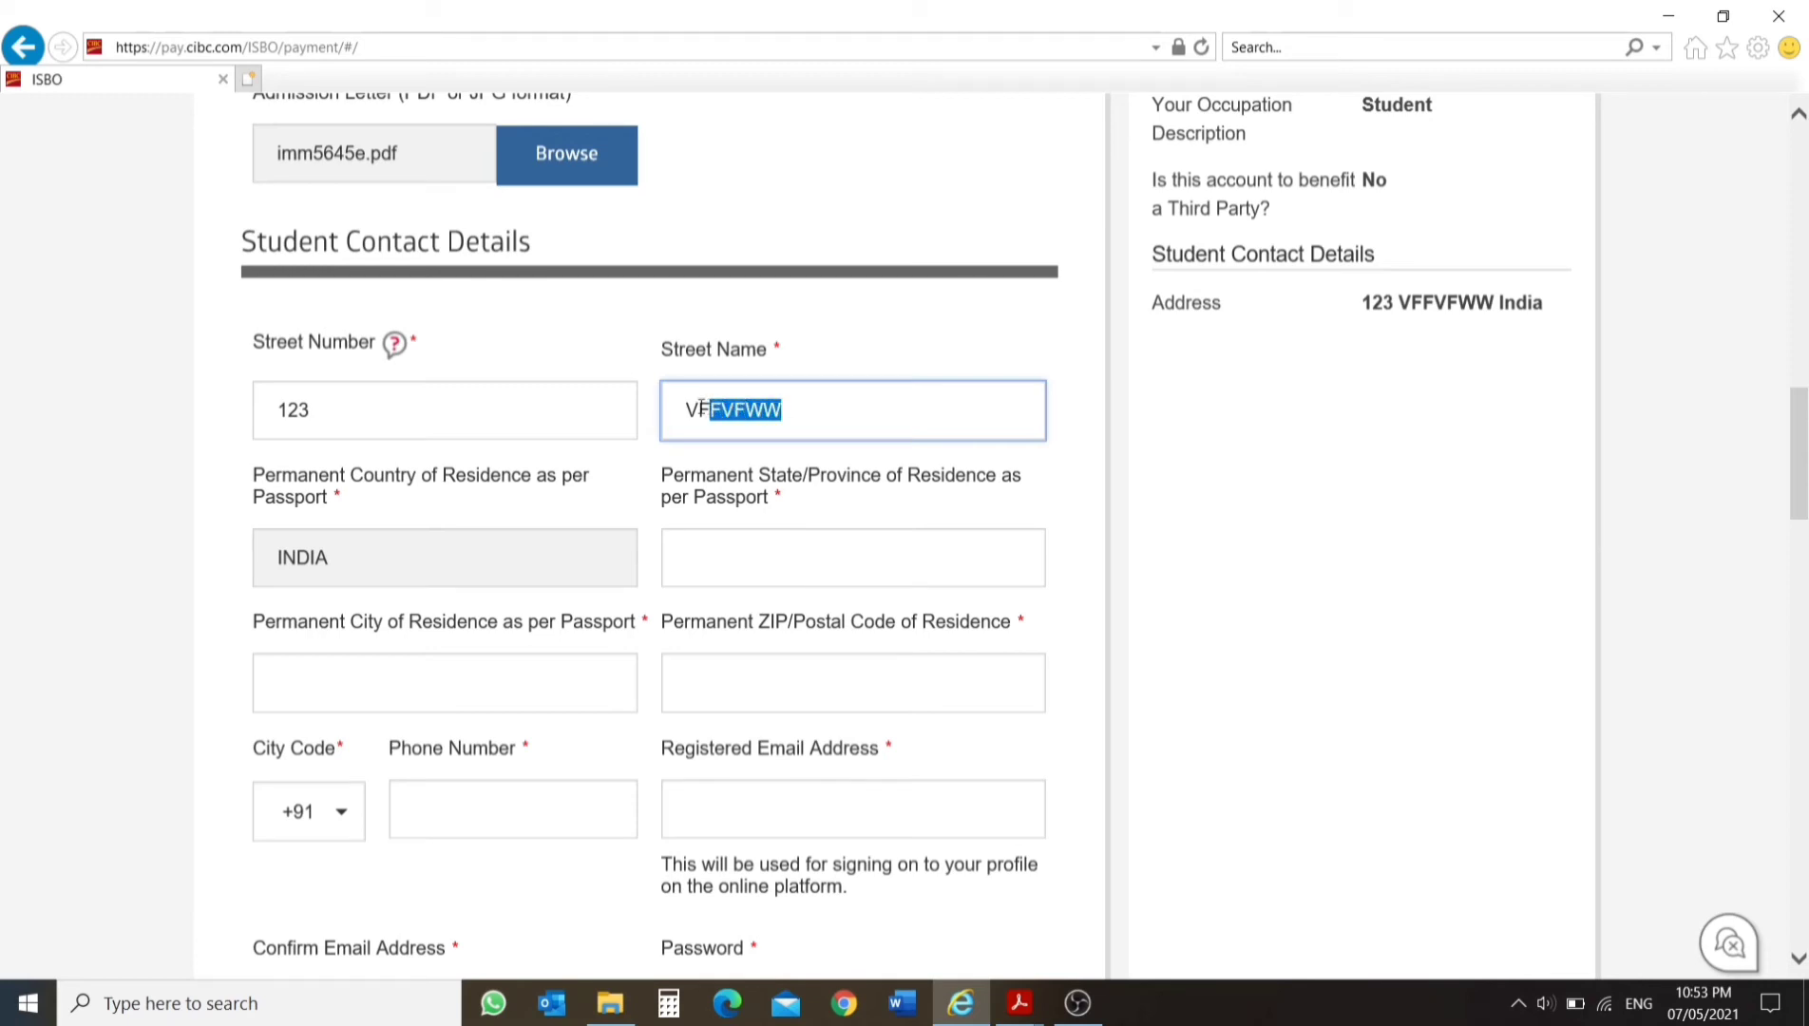
{"action": "left_click", "coordinate": [792, 422]}
{"action": "type", "text": "SDVDSVSD"}
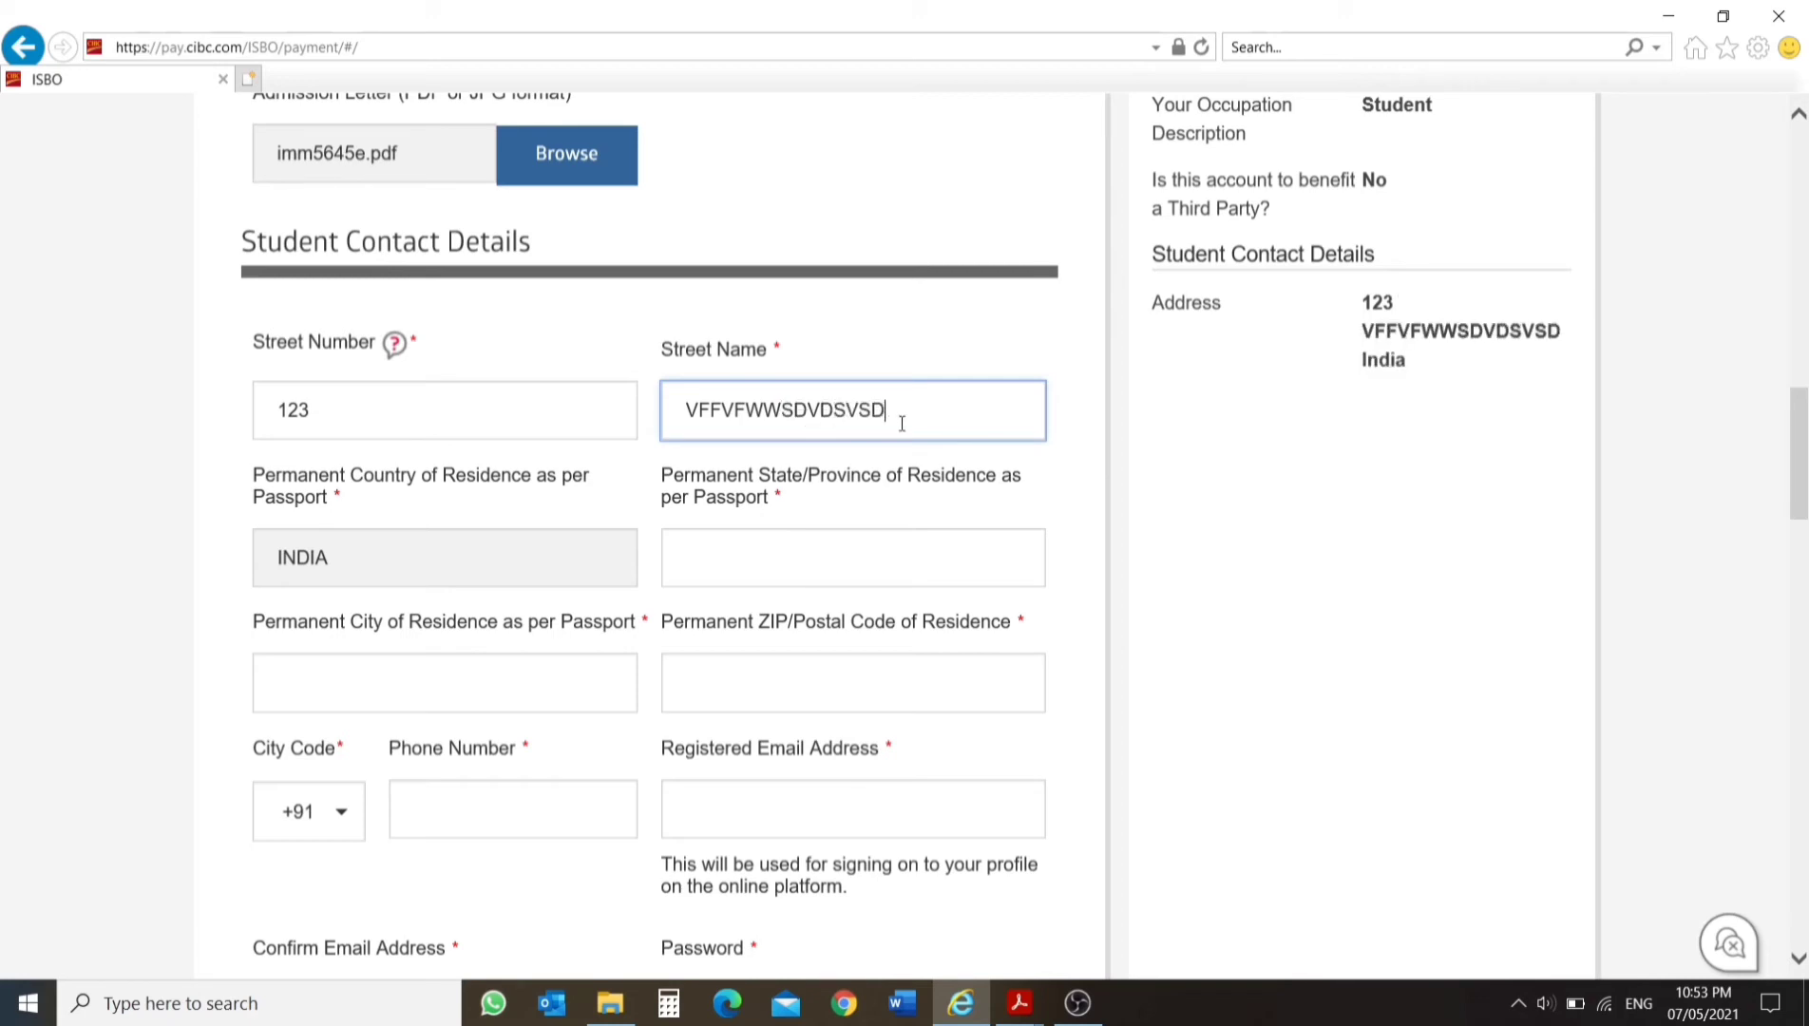
{"action": "type", "text": "VDSCVDSSDCSDCSDCDCDCSDCSDCSD"}
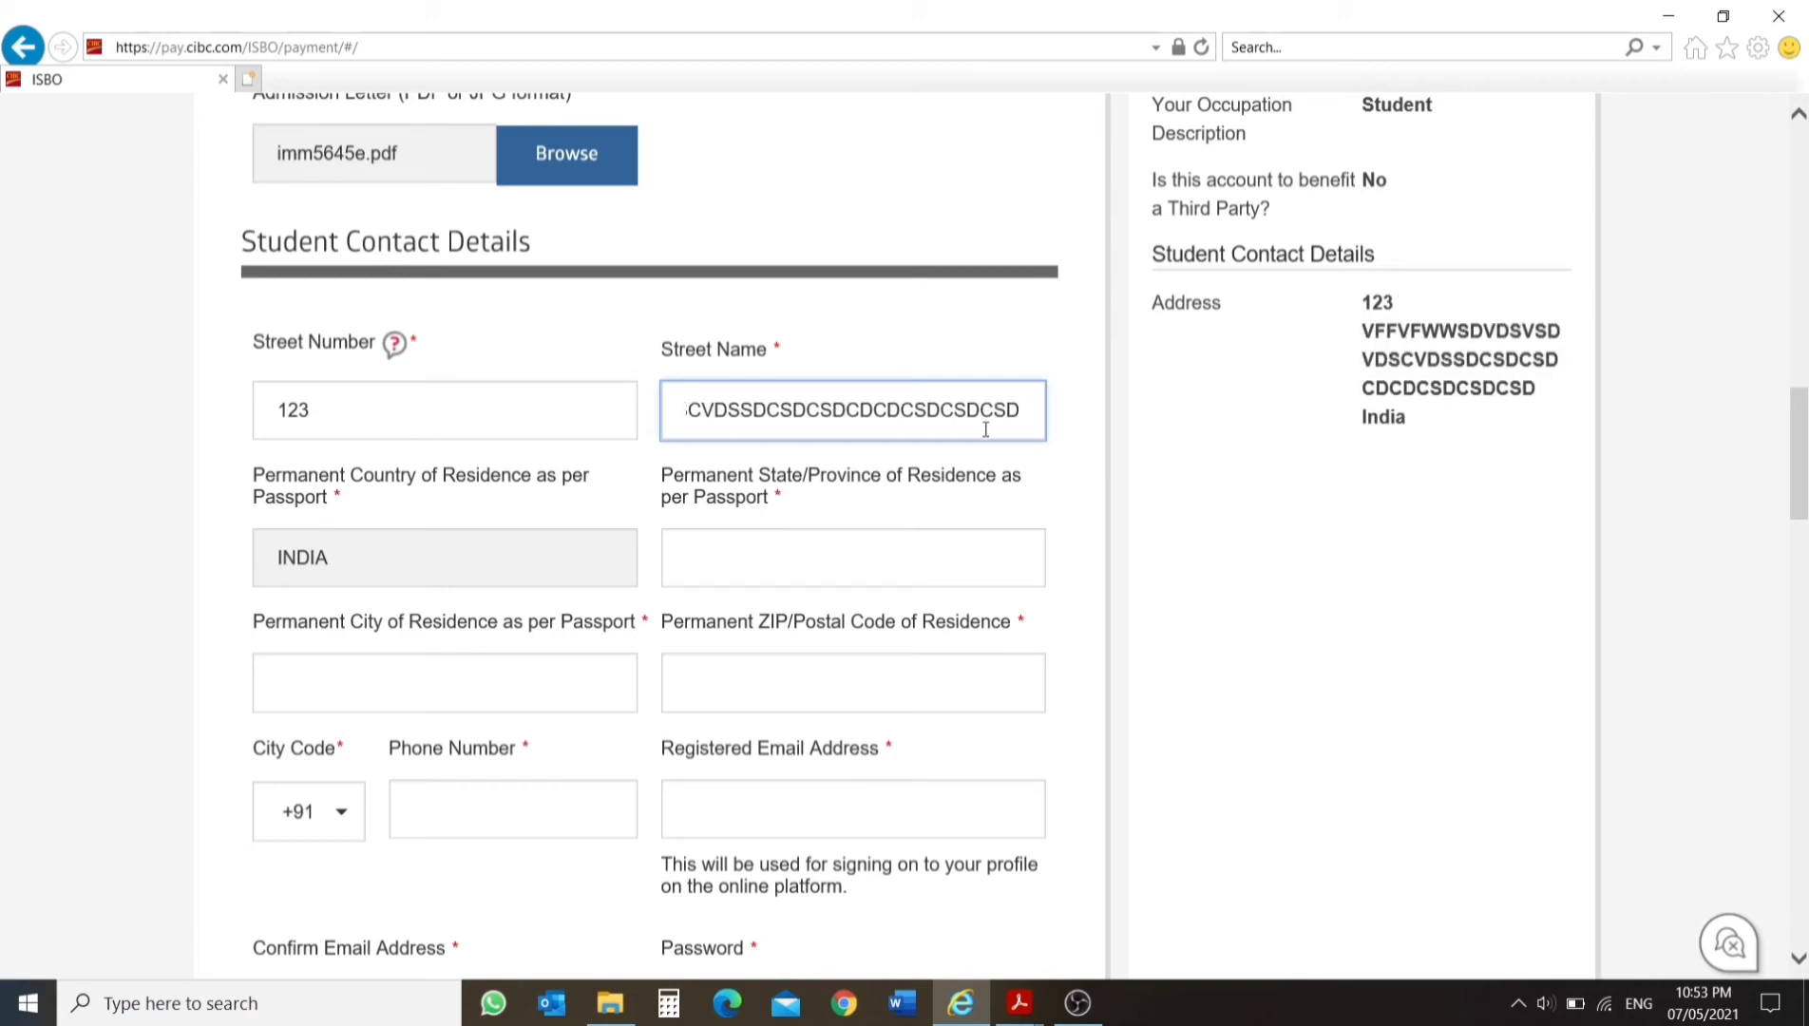
{"action": "type", "text": "CSDCSDCSDCSDCSDCSDCSDCSDCSDCDCDCSDCSDCCCSa"}
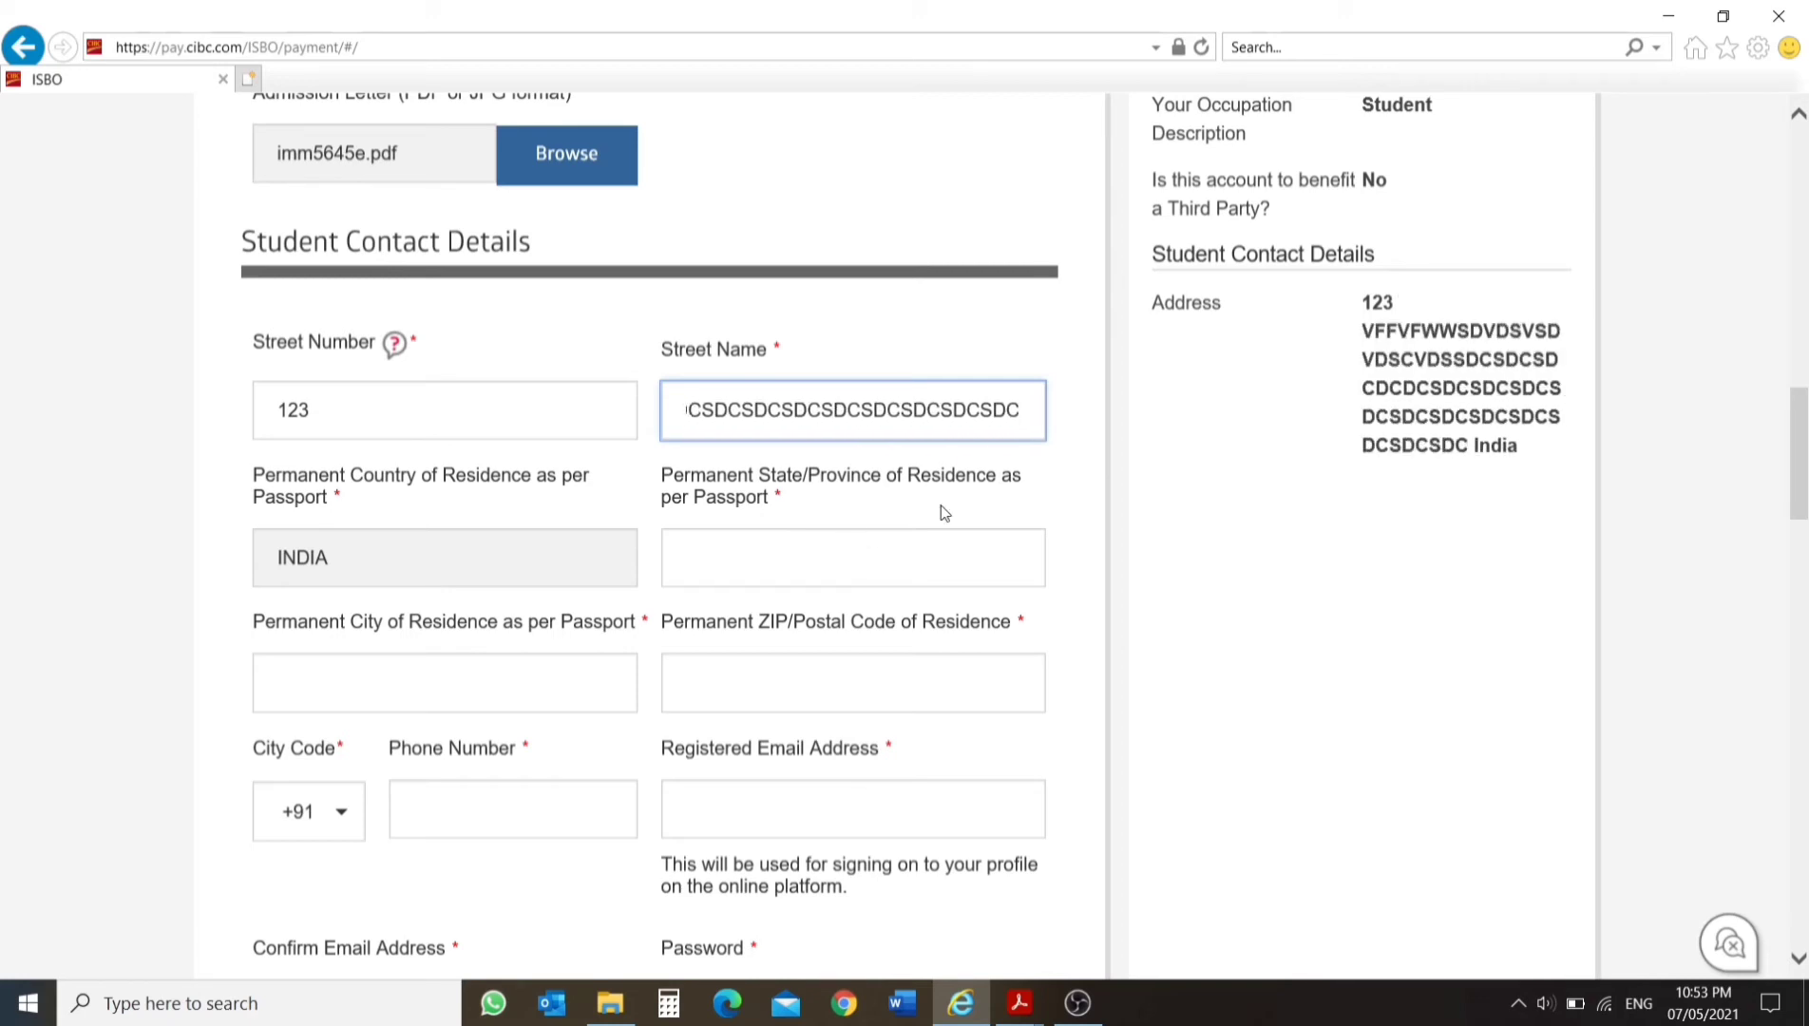
{"action": "left_click", "coordinate": [851, 567]}
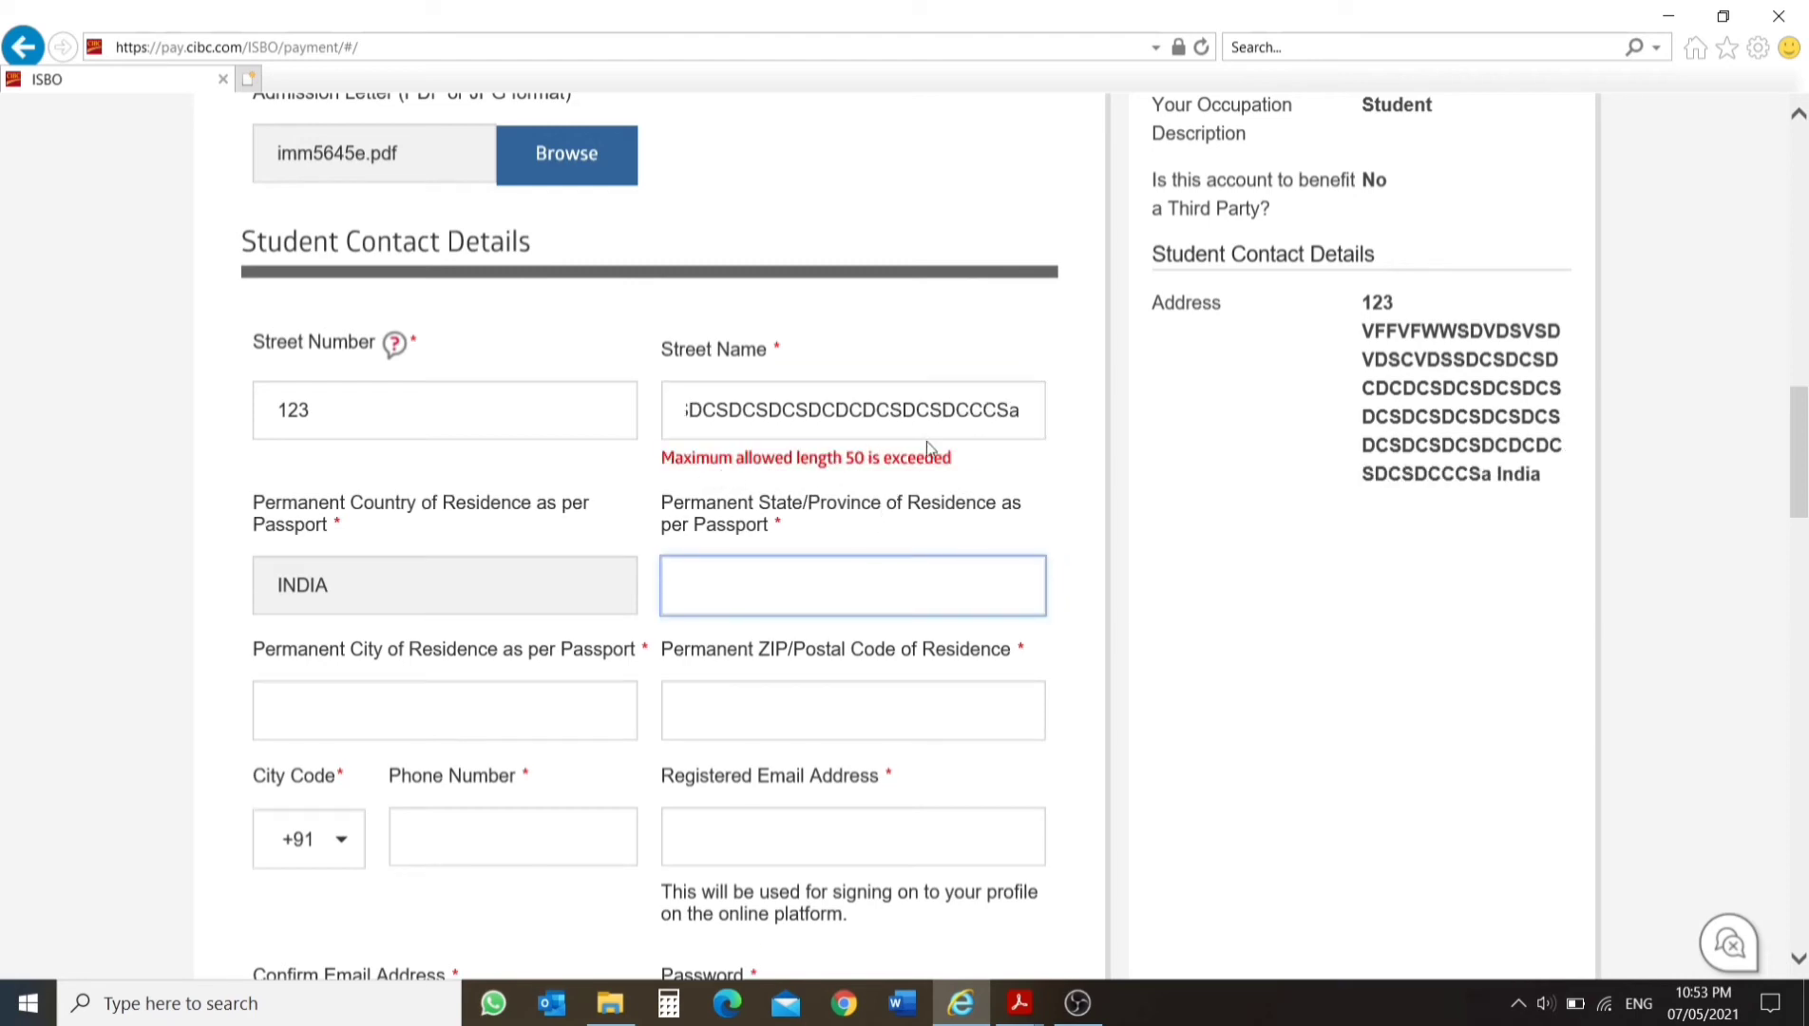
Replace the overlong street name in the student contact details with a short one.
{"action": "left_click_drag", "start_coordinate": [1021, 418], "coordinate": [838, 427]}
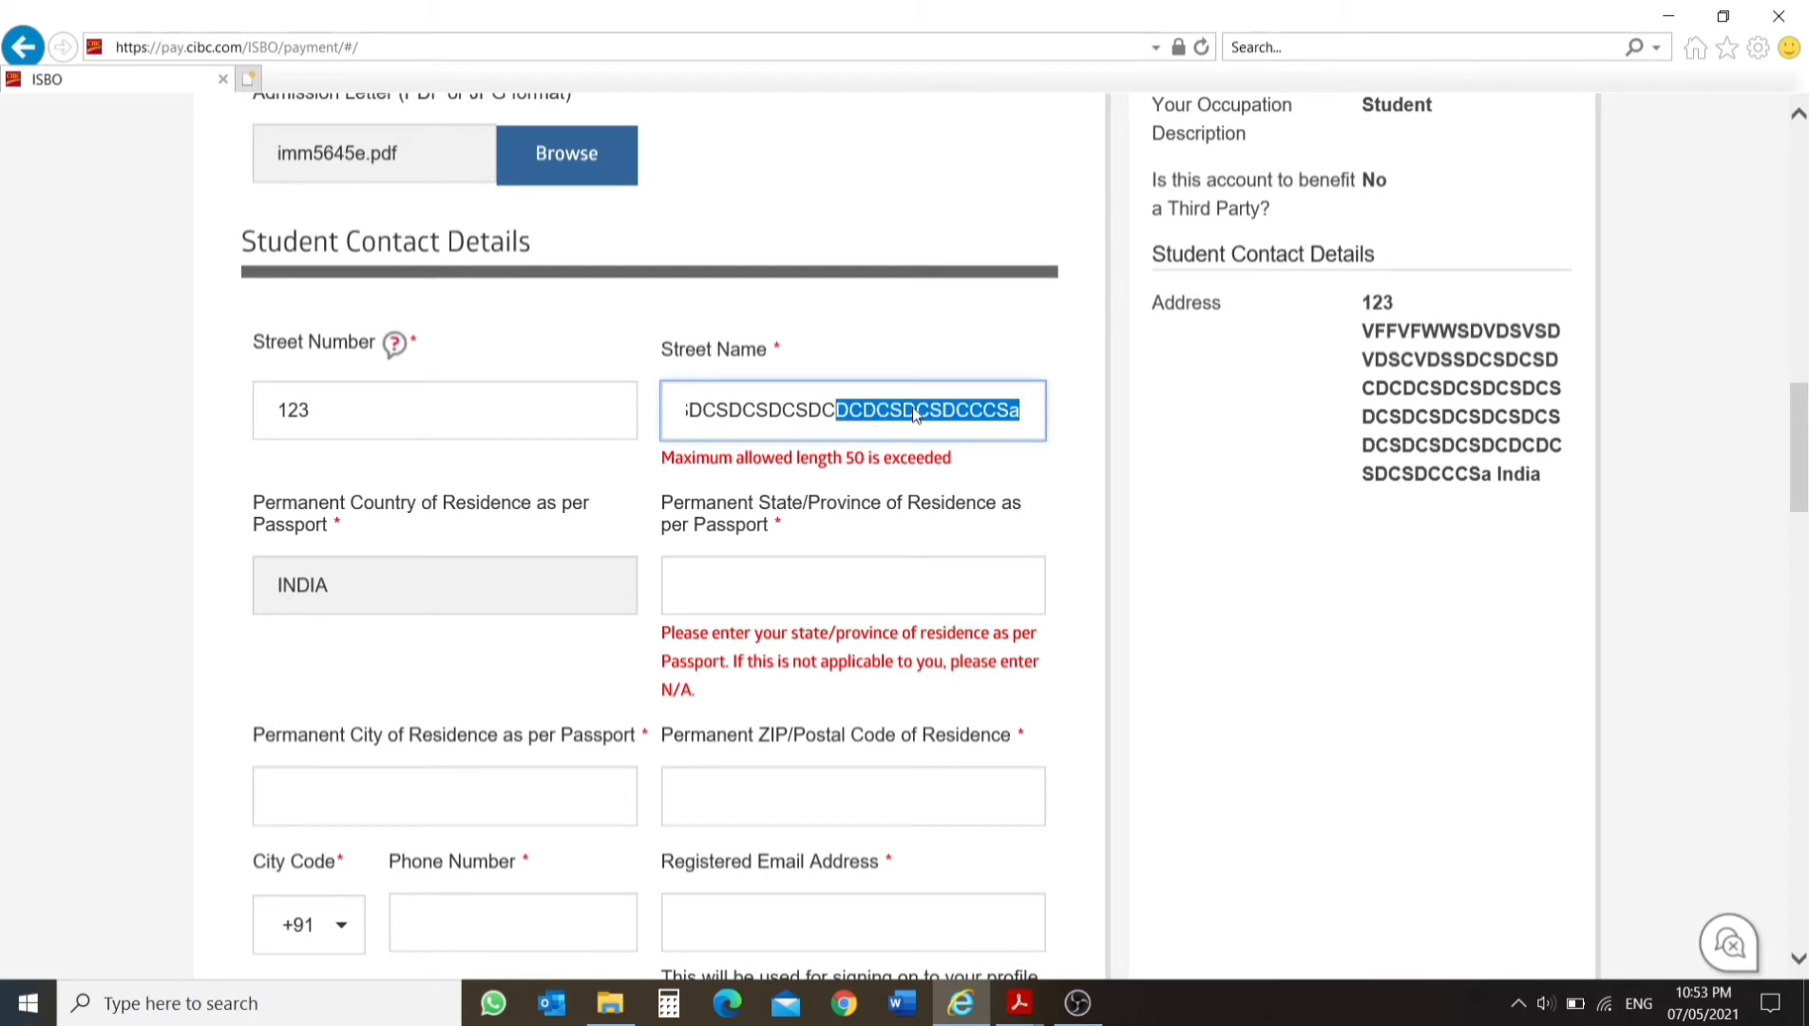
{"action": "key", "text": "BackSpace"}
{"action": "key", "text": "BackSpace"}
{"action": "key", "text": "BackSpace"}
{"action": "key", "text": "BackSpace"}
{"action": "key", "text": "BackSpace"}
{"action": "key", "text": "BackSpace"}
{"action": "key", "text": "BackSpace"}
{"action": "key", "text": "BackSpace"}
{"action": "key", "text": "BackSpace"}
{"action": "key", "text": "BackSpace"}
{"action": "key", "text": "BackSpace"}
{"action": "key", "text": "BackSpace"}
{"action": "key", "text": "BackSpace"}
{"action": "key", "text": "BackSpace"}
{"action": "key", "text": "BackSpace"}
{"action": "key", "text": "BackSpace"}
{"action": "key", "text": "BackSpace"}
{"action": "key", "text": "BackSpace"}
{"action": "key", "text": "BackSpace"}
{"action": "key", "text": "BackSpace"}
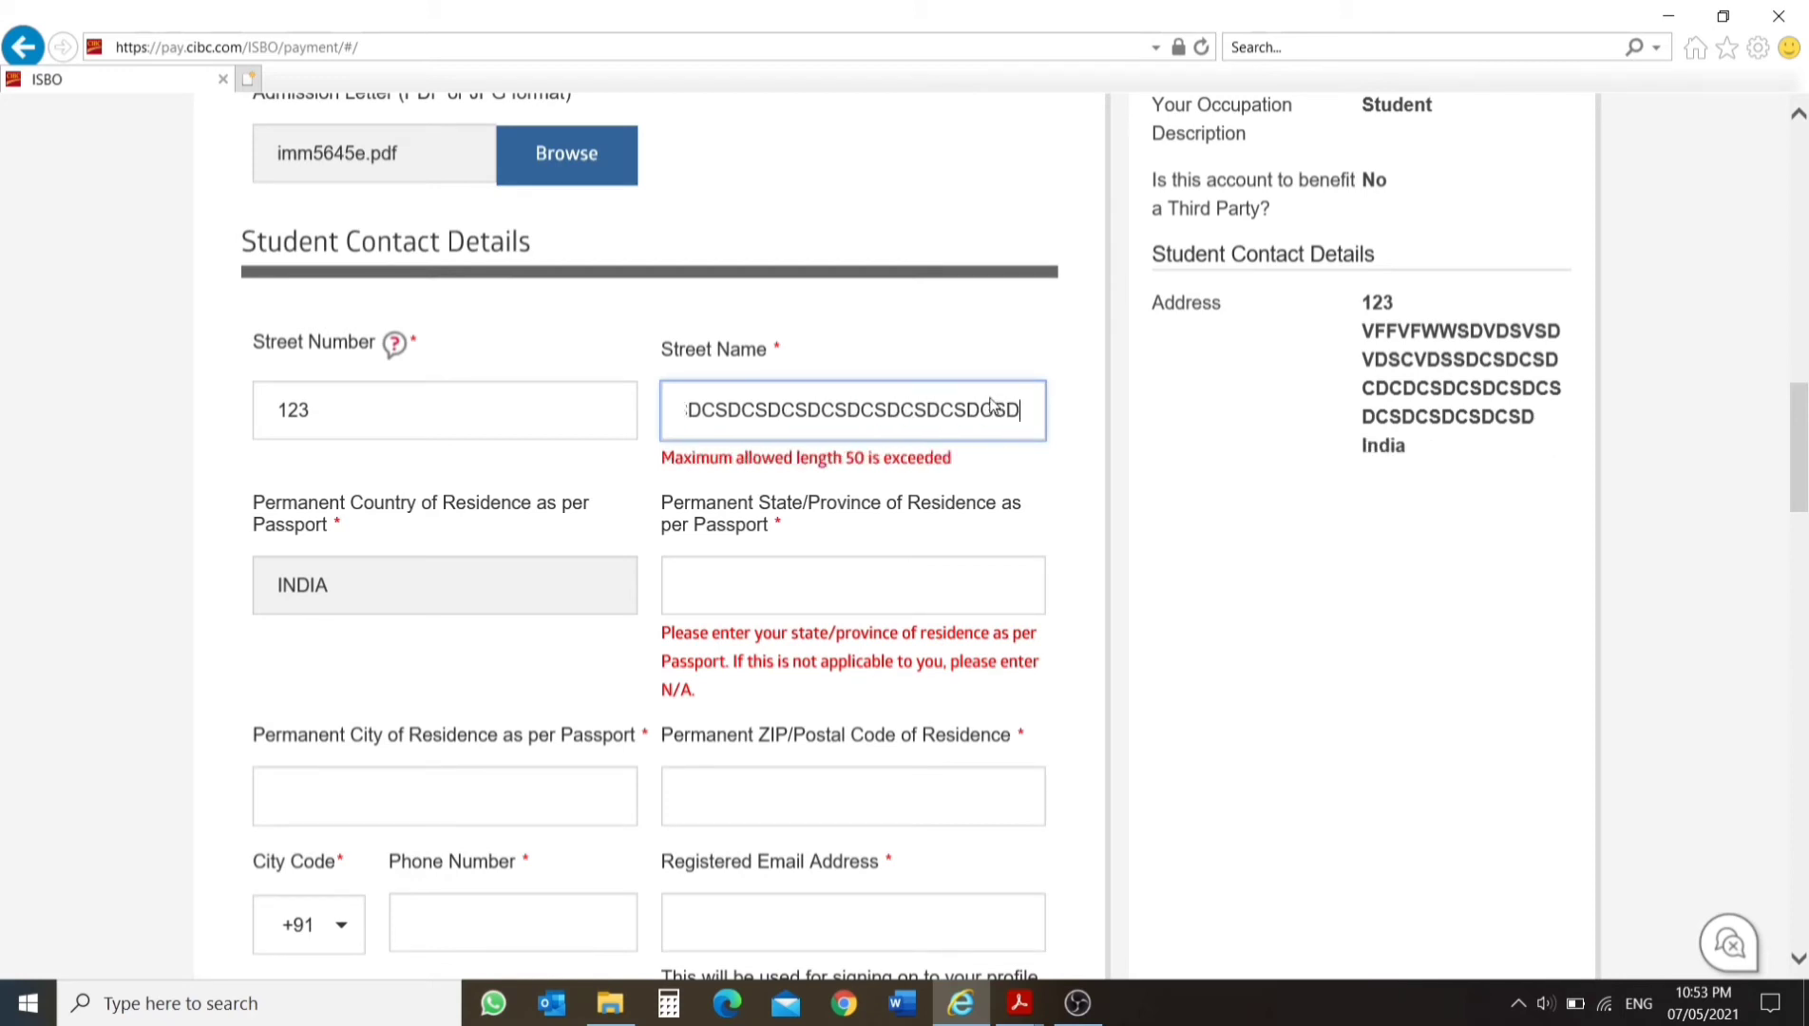
{"action": "key", "text": "BackSpace"}
{"action": "key", "text": "BackSpace"}
{"action": "key", "text": "BackSpace"}
{"action": "key", "text": "BackSpace"}
{"action": "key", "text": "BackSpace"}
{"action": "key", "text": "BackSpace"}
{"action": "key", "text": "BackSpace"}
{"action": "key", "text": "BackSpace"}
{"action": "key", "text": "BackSpace"}
{"action": "key", "text": "BackSpace"}
{"action": "key", "text": "BackSpace"}
{"action": "key", "text": "BackSpace"}
{"action": "key", "text": "BackSpace"}
{"action": "key", "text": "BackSpace"}
{"action": "key", "text": "BackSpace"}
{"action": "key", "text": "BackSpace"}
{"action": "key", "text": "BackSpace"}
{"action": "key", "text": "BackSpace"}
{"action": "key", "text": "BackSpace"}
{"action": "key", "text": "BackSpace"}
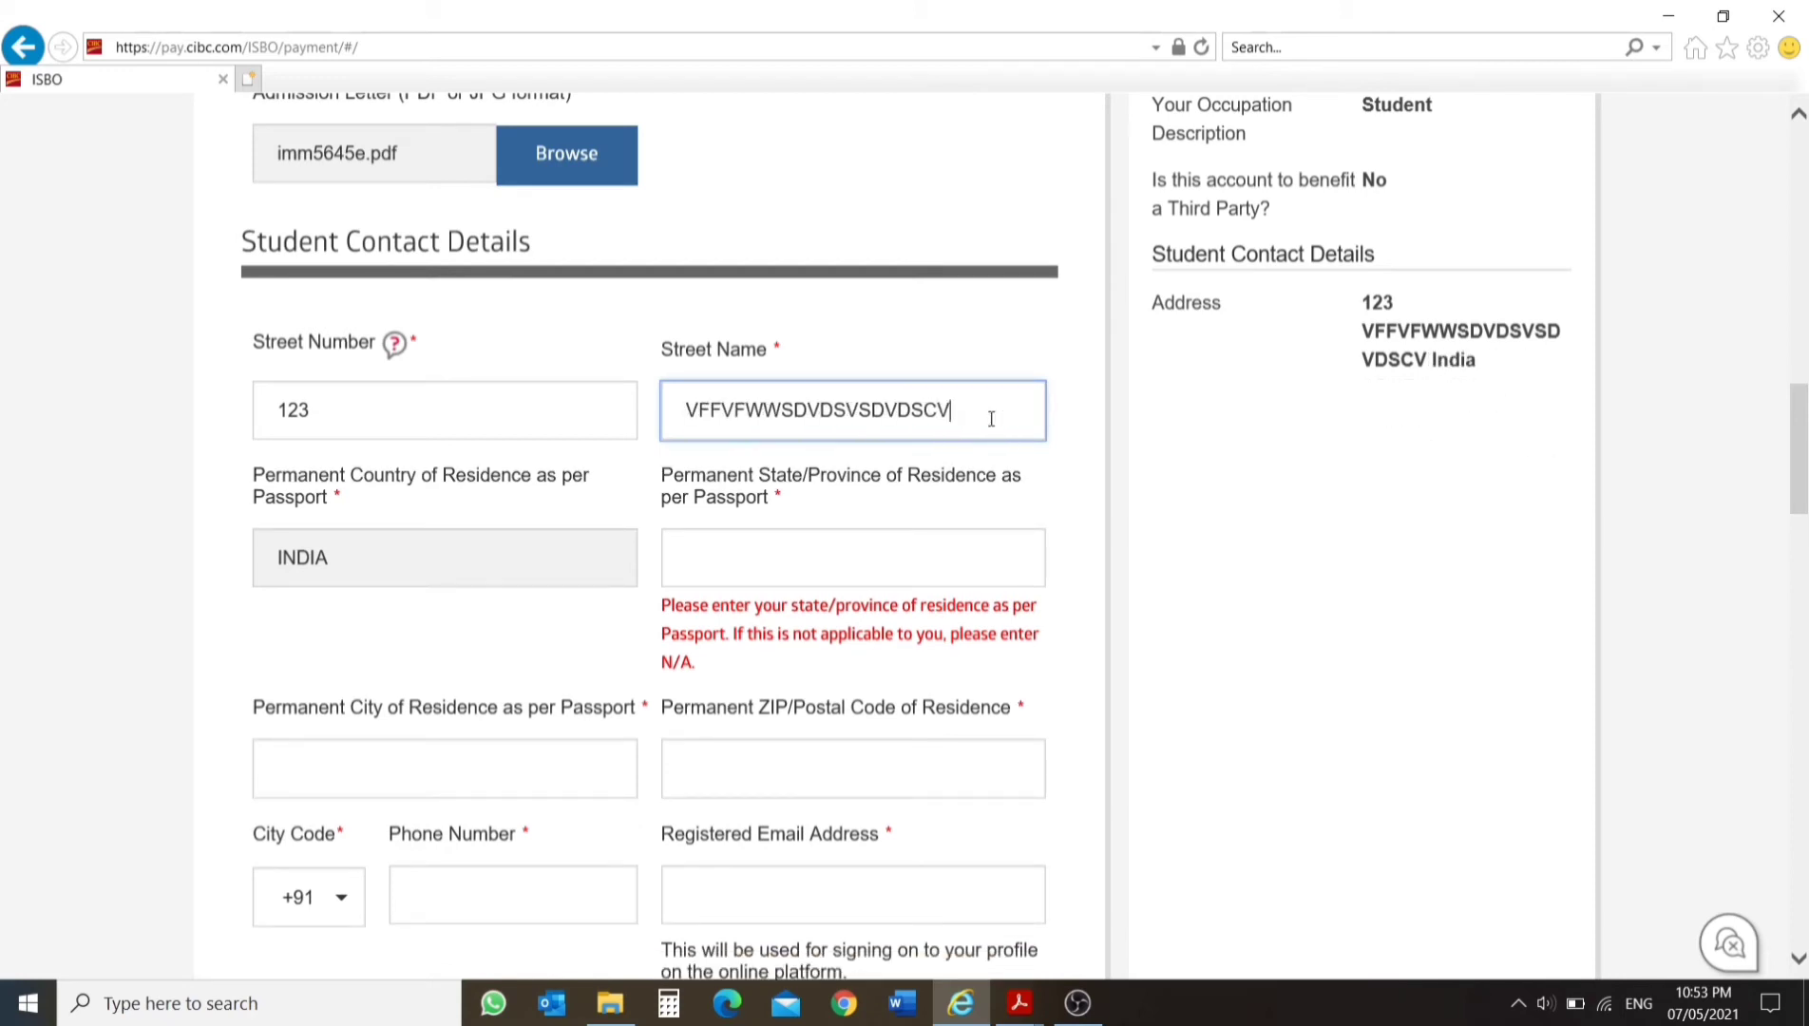
{"action": "key", "text": "BackSpace"}
{"action": "key", "text": "BackSpace"}
{"action": "key", "text": "BackSpace"}
{"action": "key", "text": "BackSpace"}
{"action": "key", "text": "BackSpace"}
{"action": "key", "text": "BackSpace"}
{"action": "key", "text": "BackSpace"}
{"action": "key", "text": "BackSpace"}
{"action": "key", "text": "BackSpace"}
{"action": "key", "text": "BackSpace"}
{"action": "key", "text": "BackSpace"}
{"action": "key", "text": "BackSpace"}
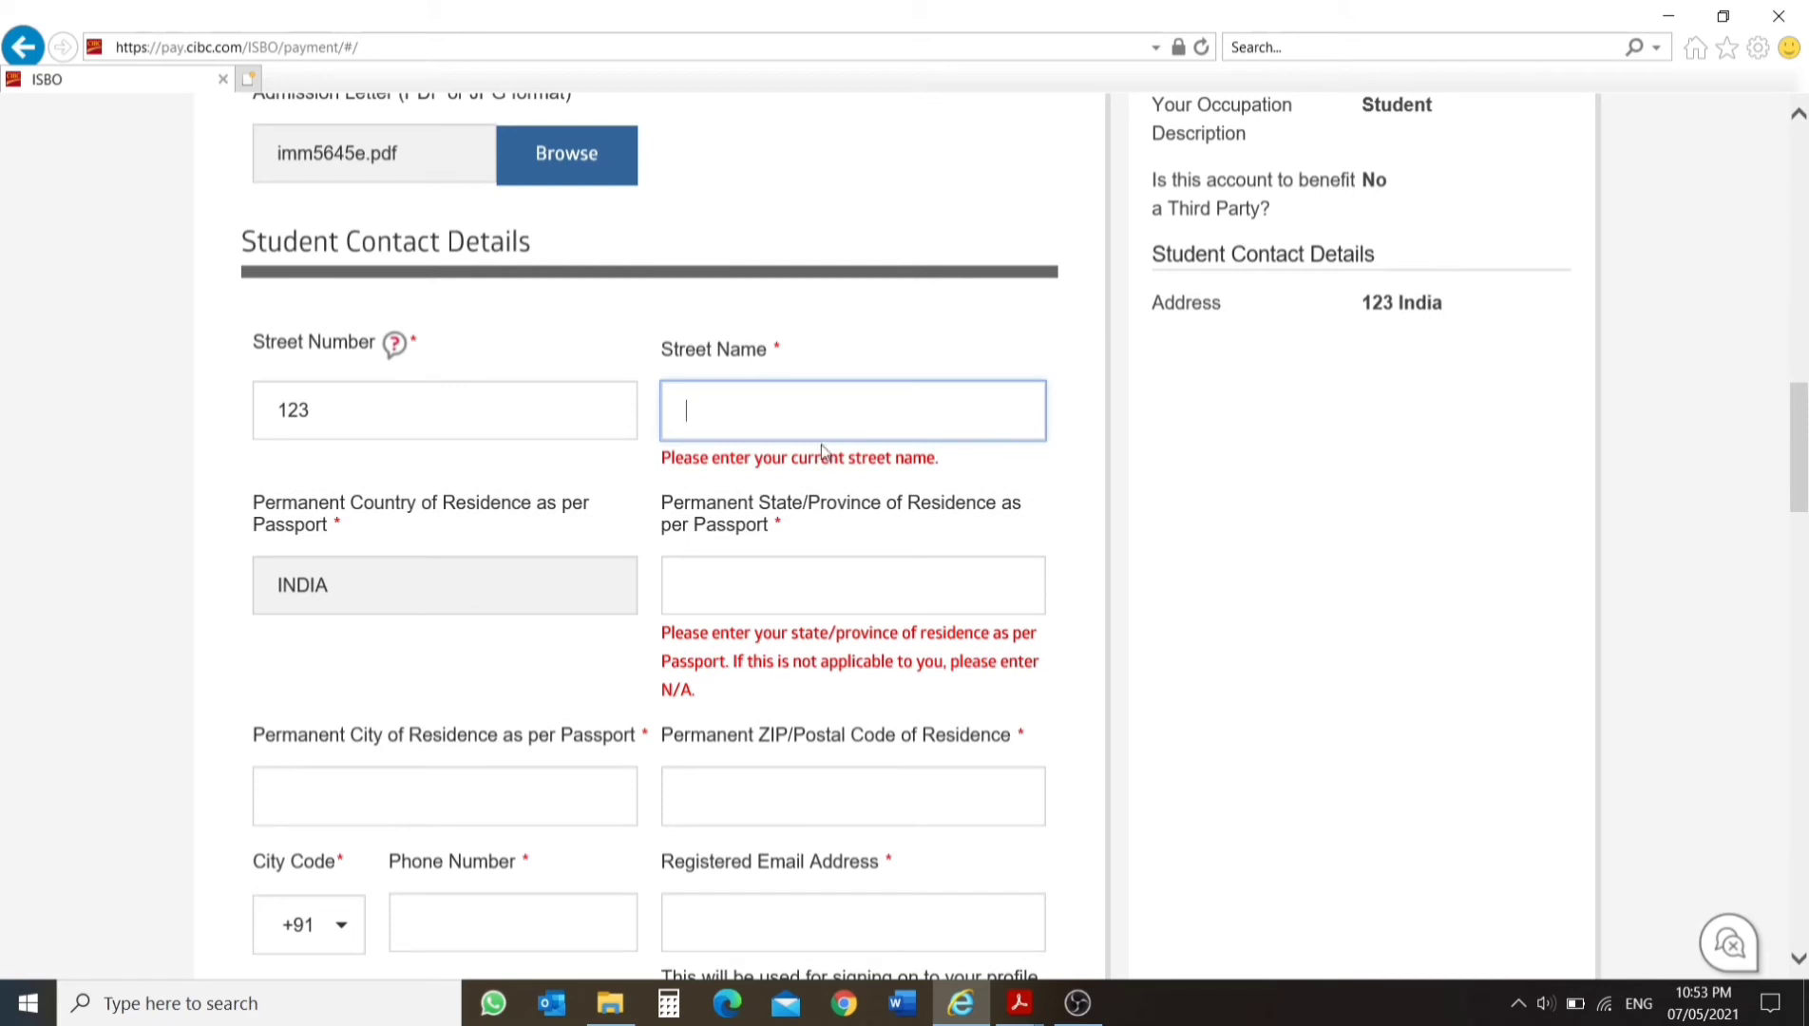
{"action": "type", "text": "jdscdicui"}
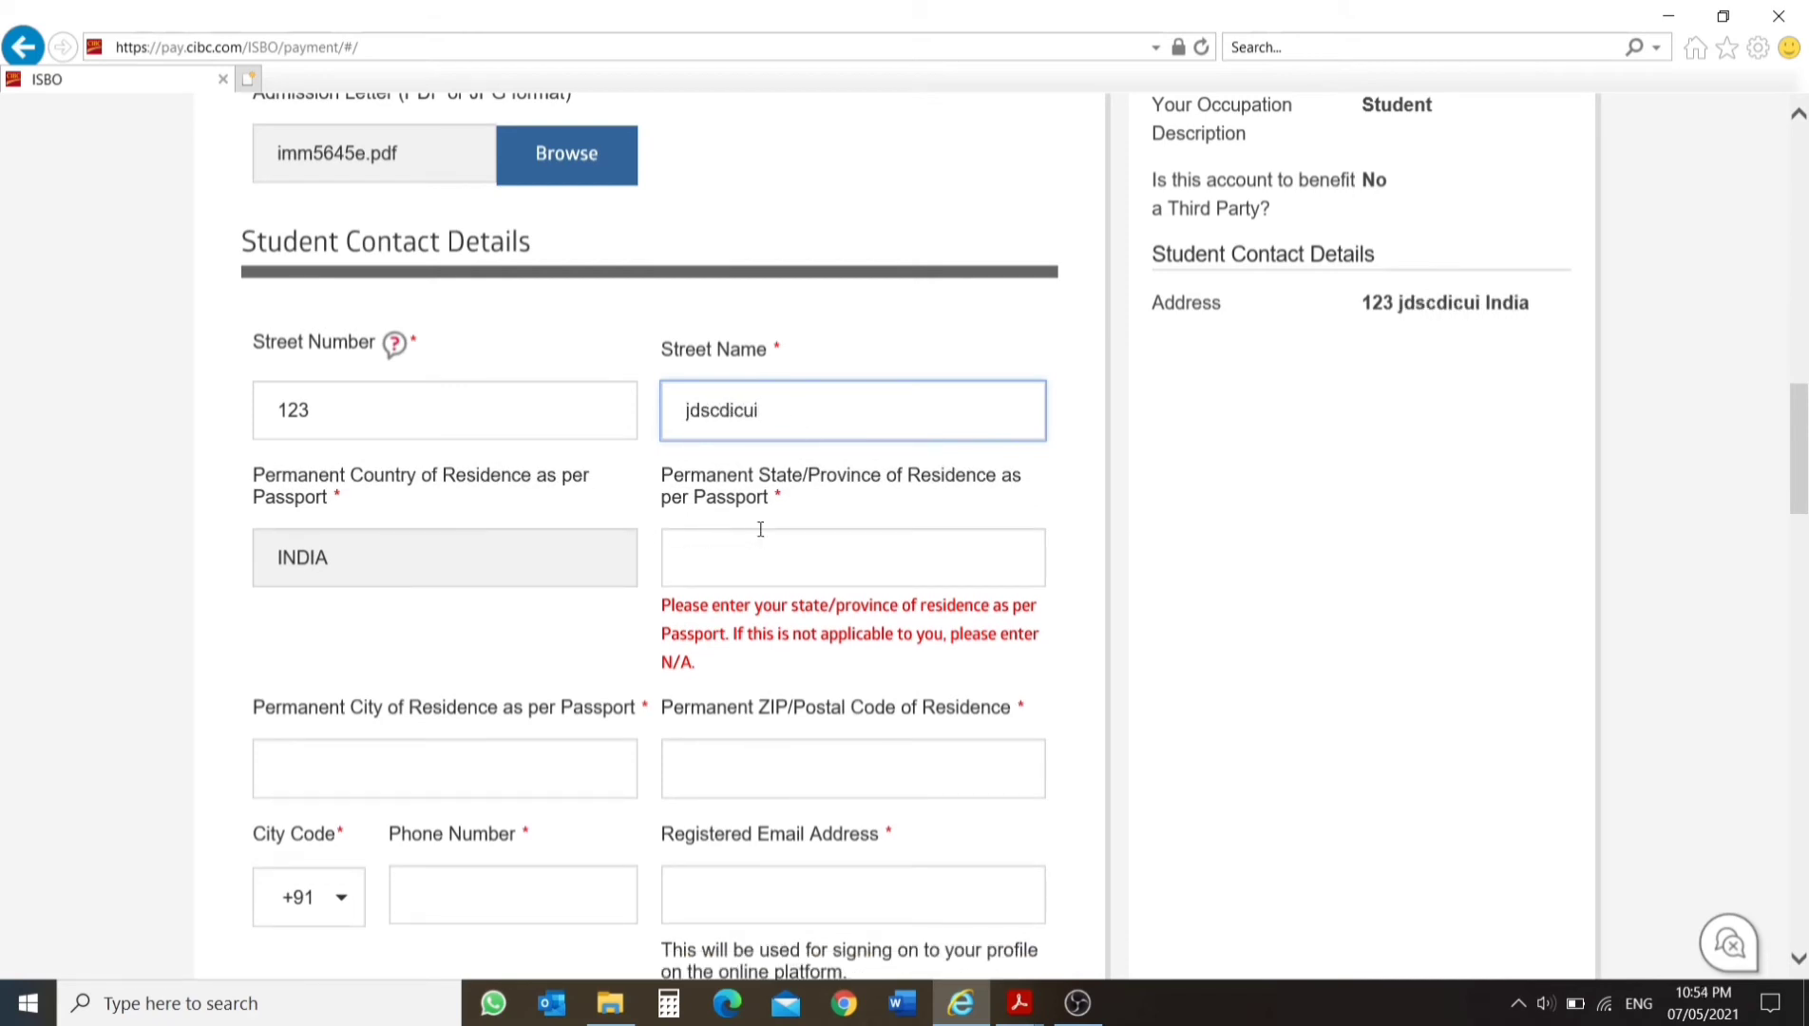
Enter GUJARAT as the permanent state and SURAT as the permanent city of residence, both in capital letters.
{"action": "left_click", "coordinate": [764, 562]}
{"action": "type", "text": "Gujarat"}
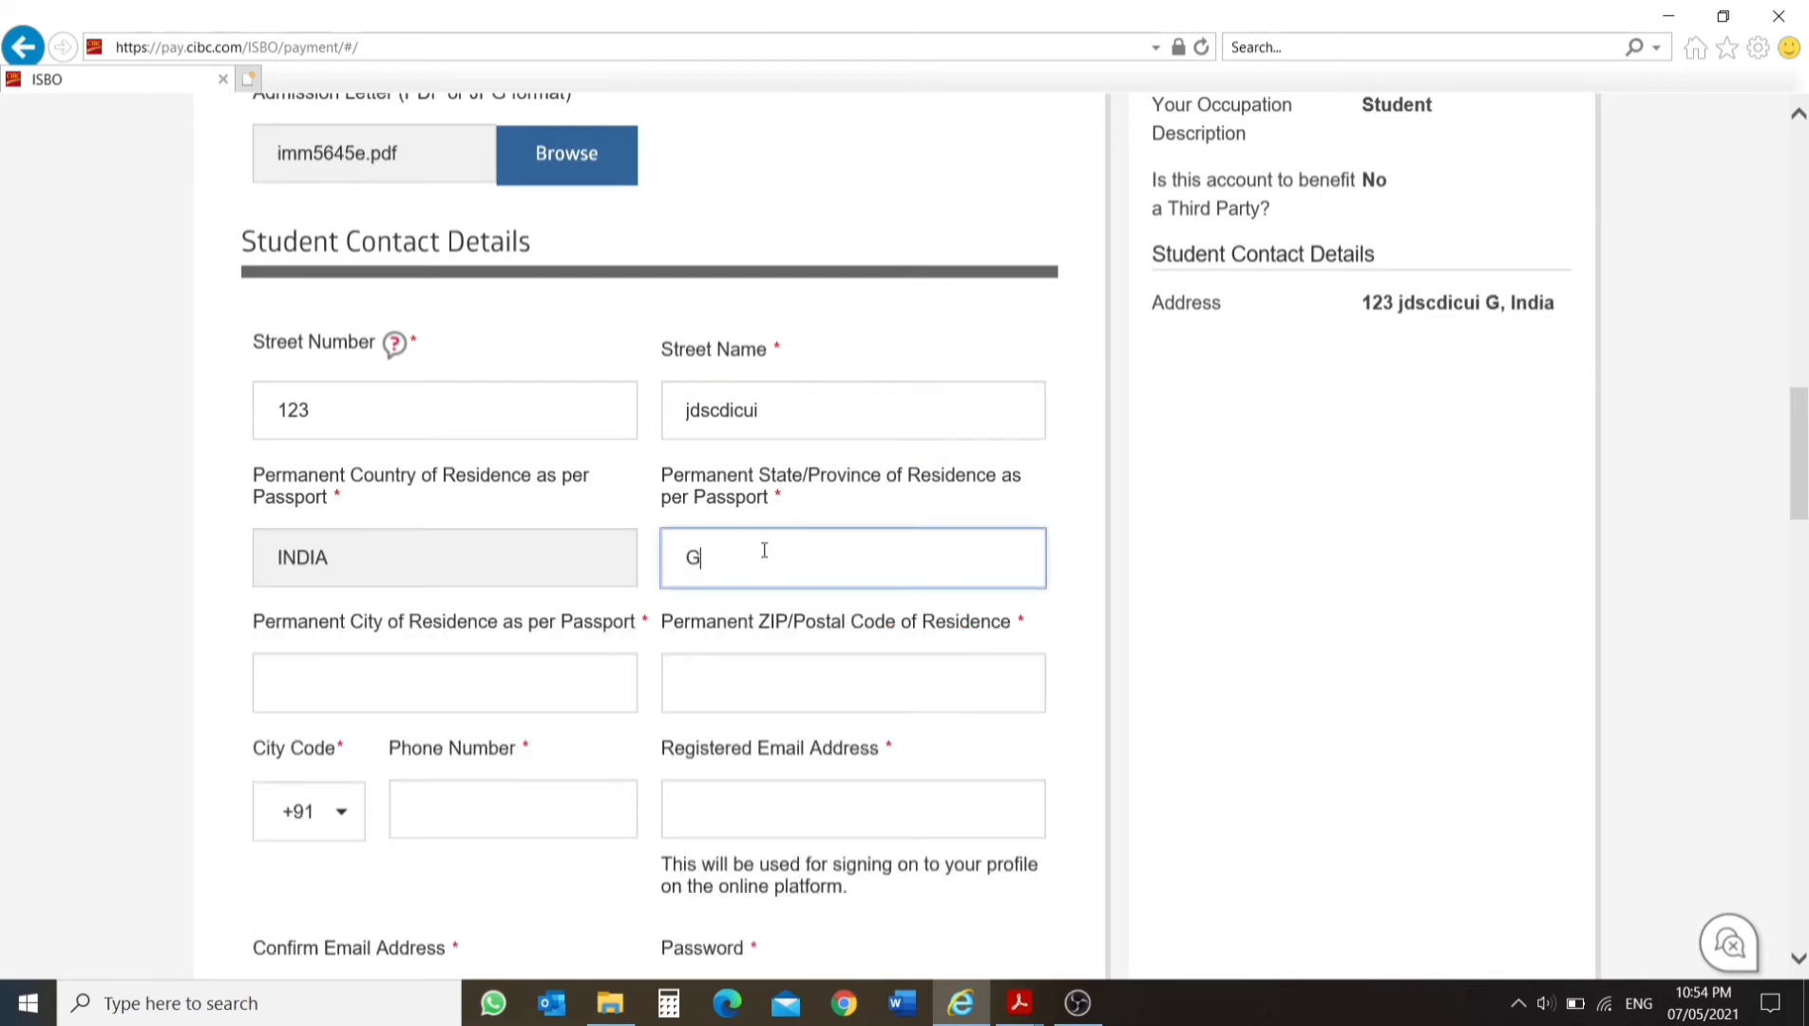
{"action": "key", "text": "BackSpace"}
{"action": "key", "text": "BackSpace"}
{"action": "key", "text": "BackSpace"}
{"action": "key", "text": "BackSpace"}
{"action": "key", "text": "BackSpace"}
{"action": "key", "text": "BackSpace"}
{"action": "key", "text": "BackSpace"}
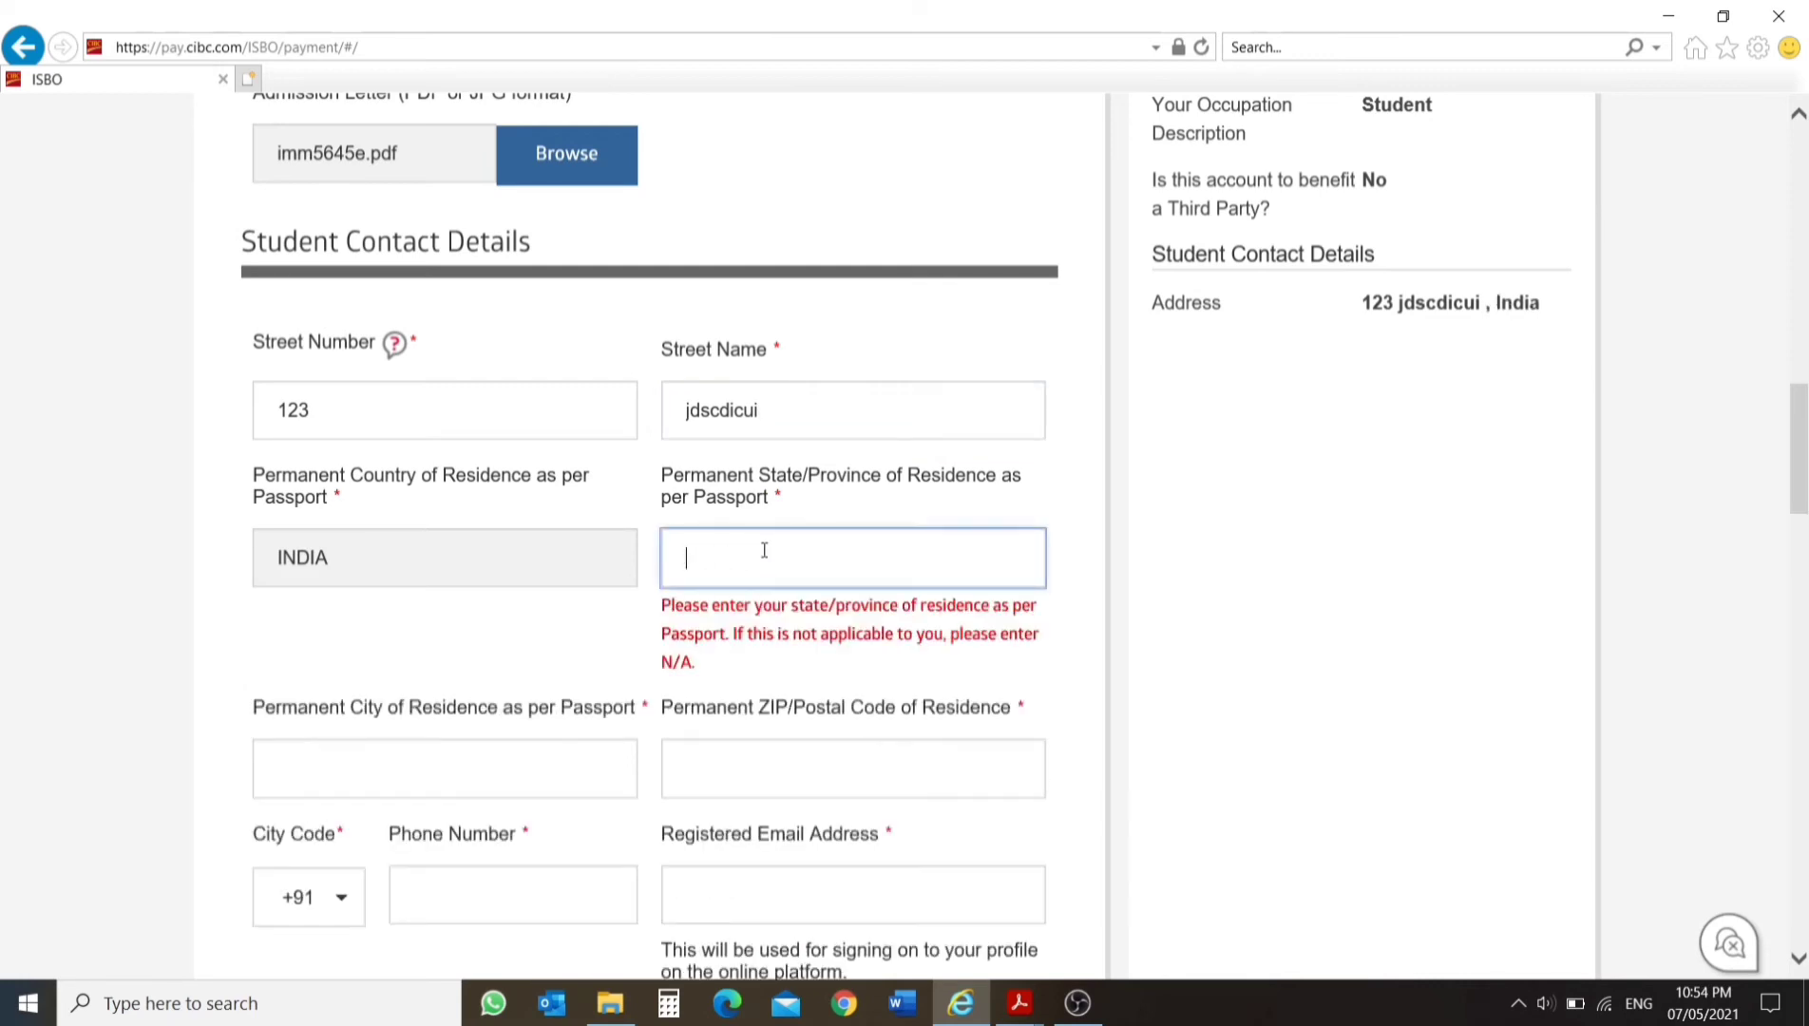
{"action": "type", "text": "GUJARAT"}
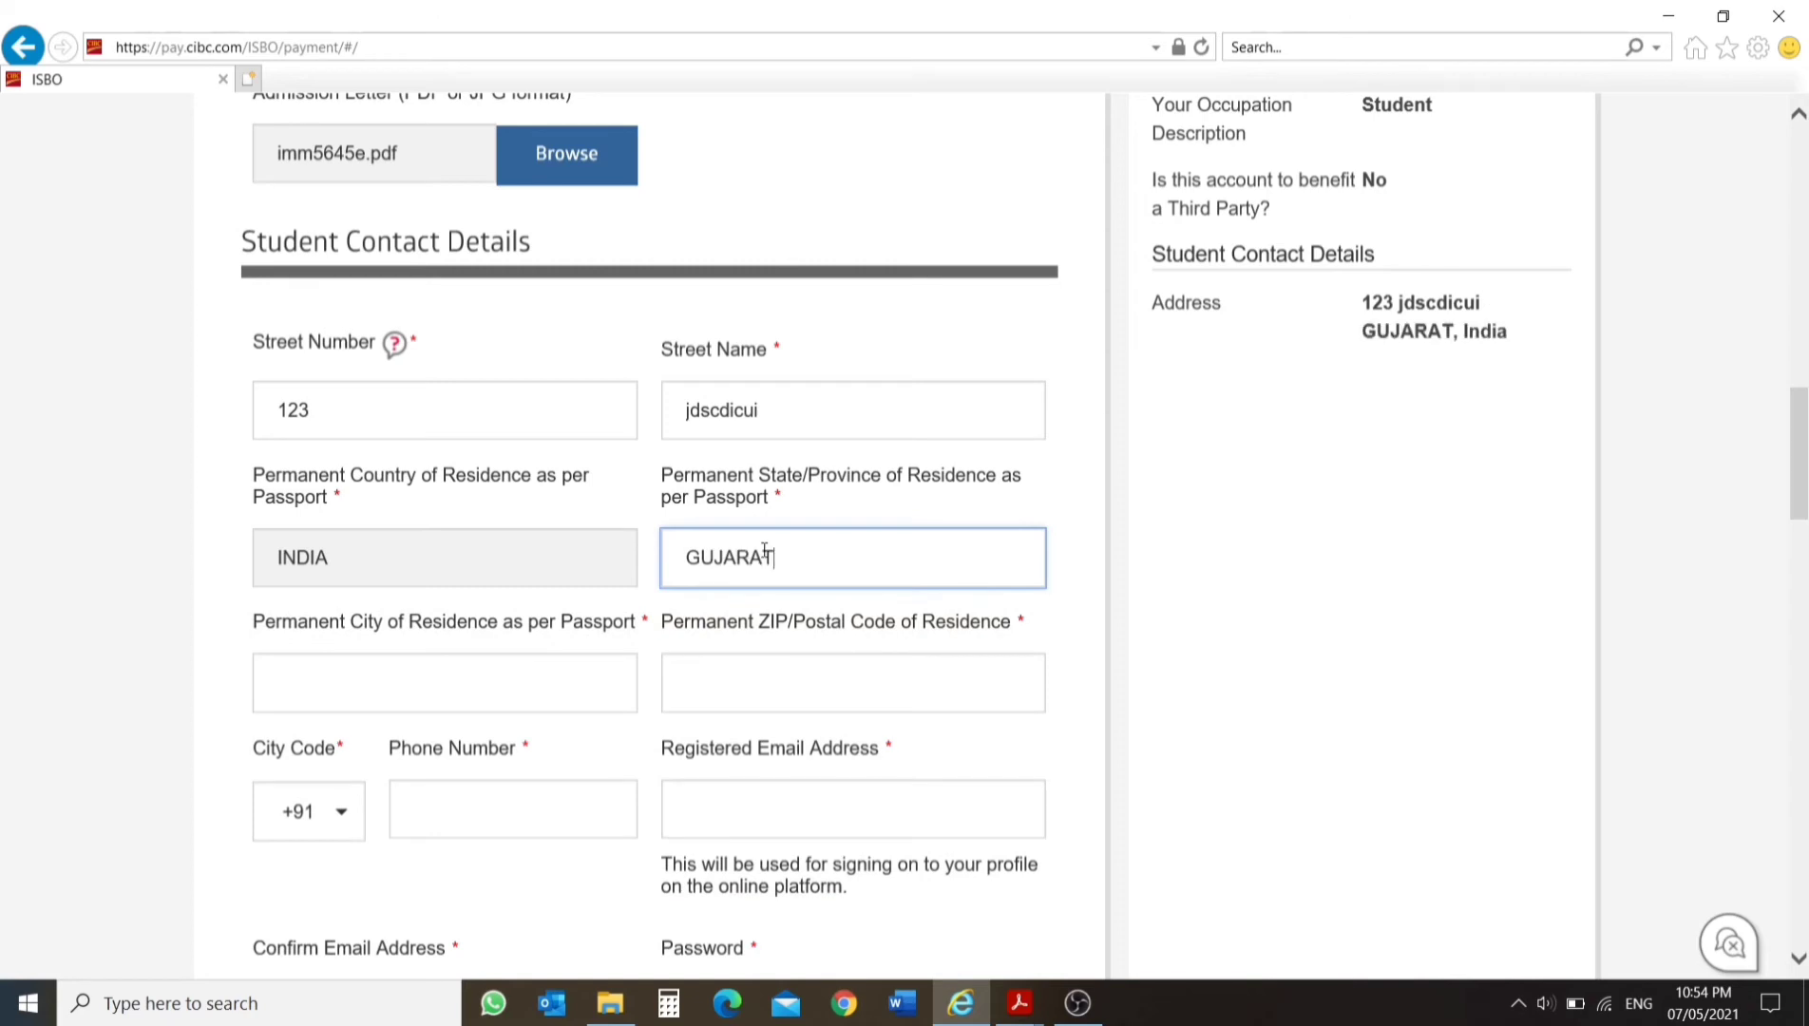
{"action": "key", "text": "Tab"}
{"action": "type", "text": "SURAT"}
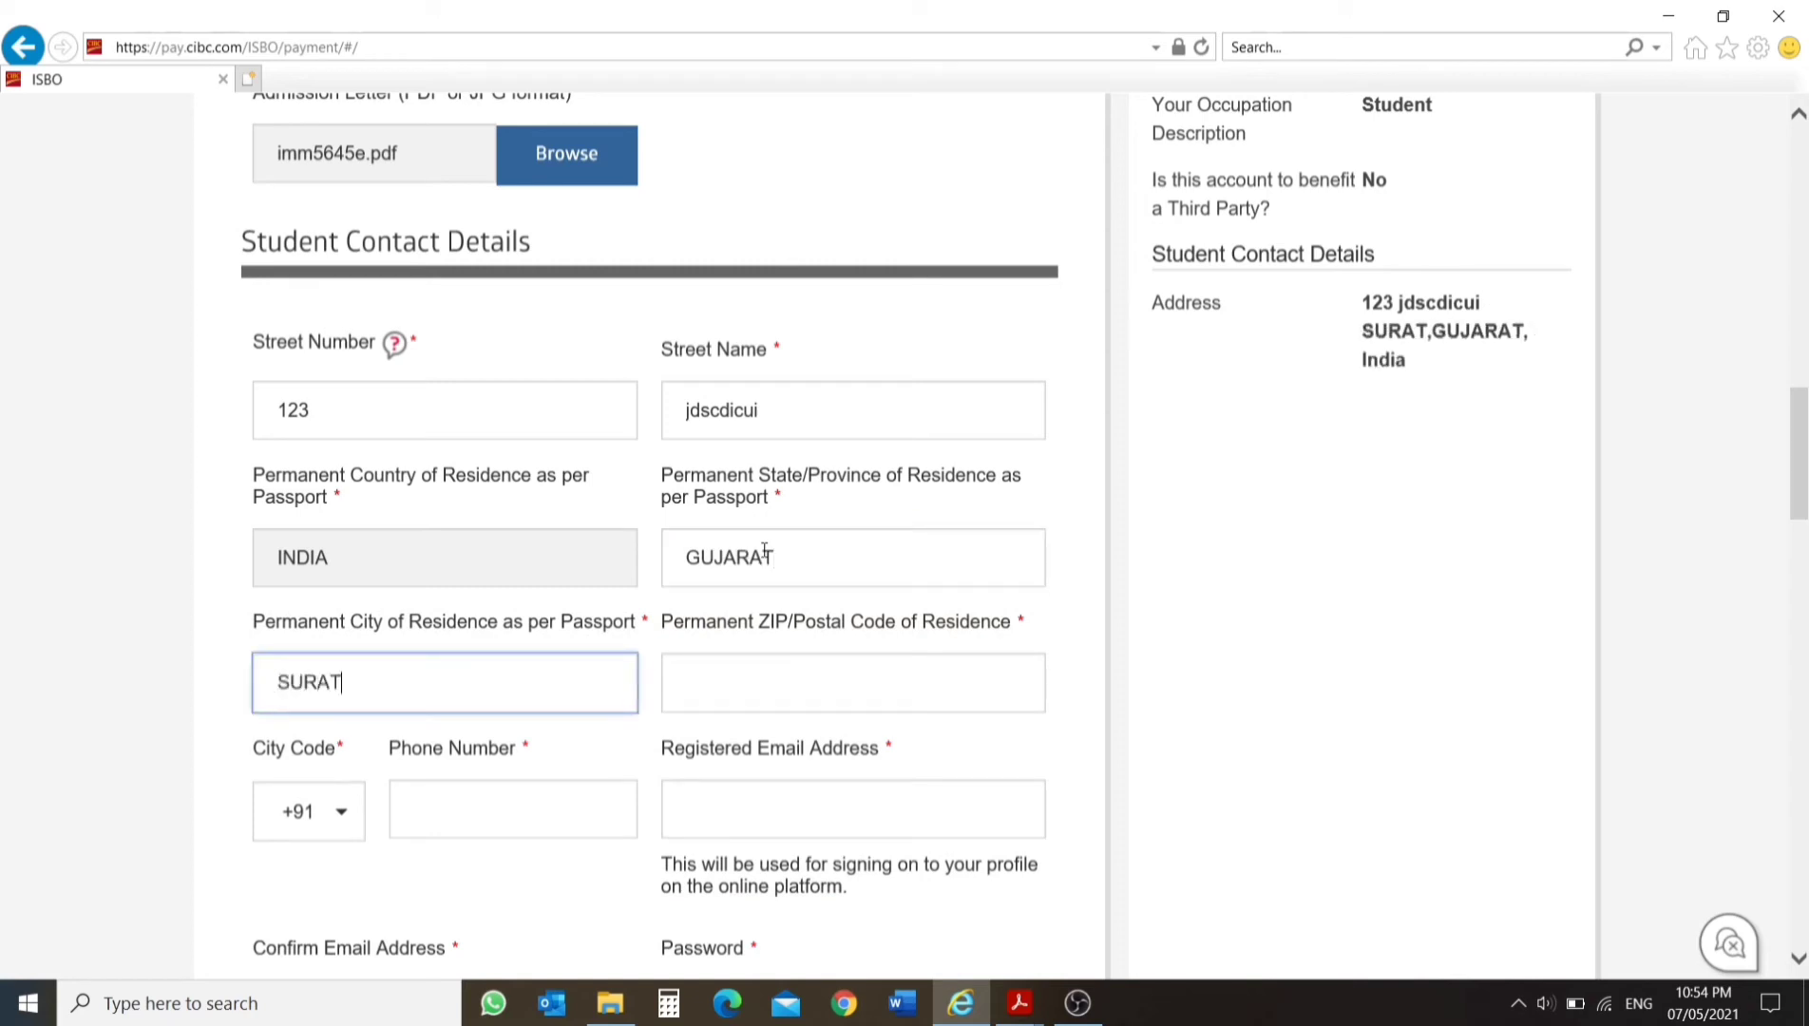
Fill in the permanent ZIP/postal code of residence and the student's phone number.
{"action": "key", "text": "Tab"}
{"action": "type", "text": "123456"}
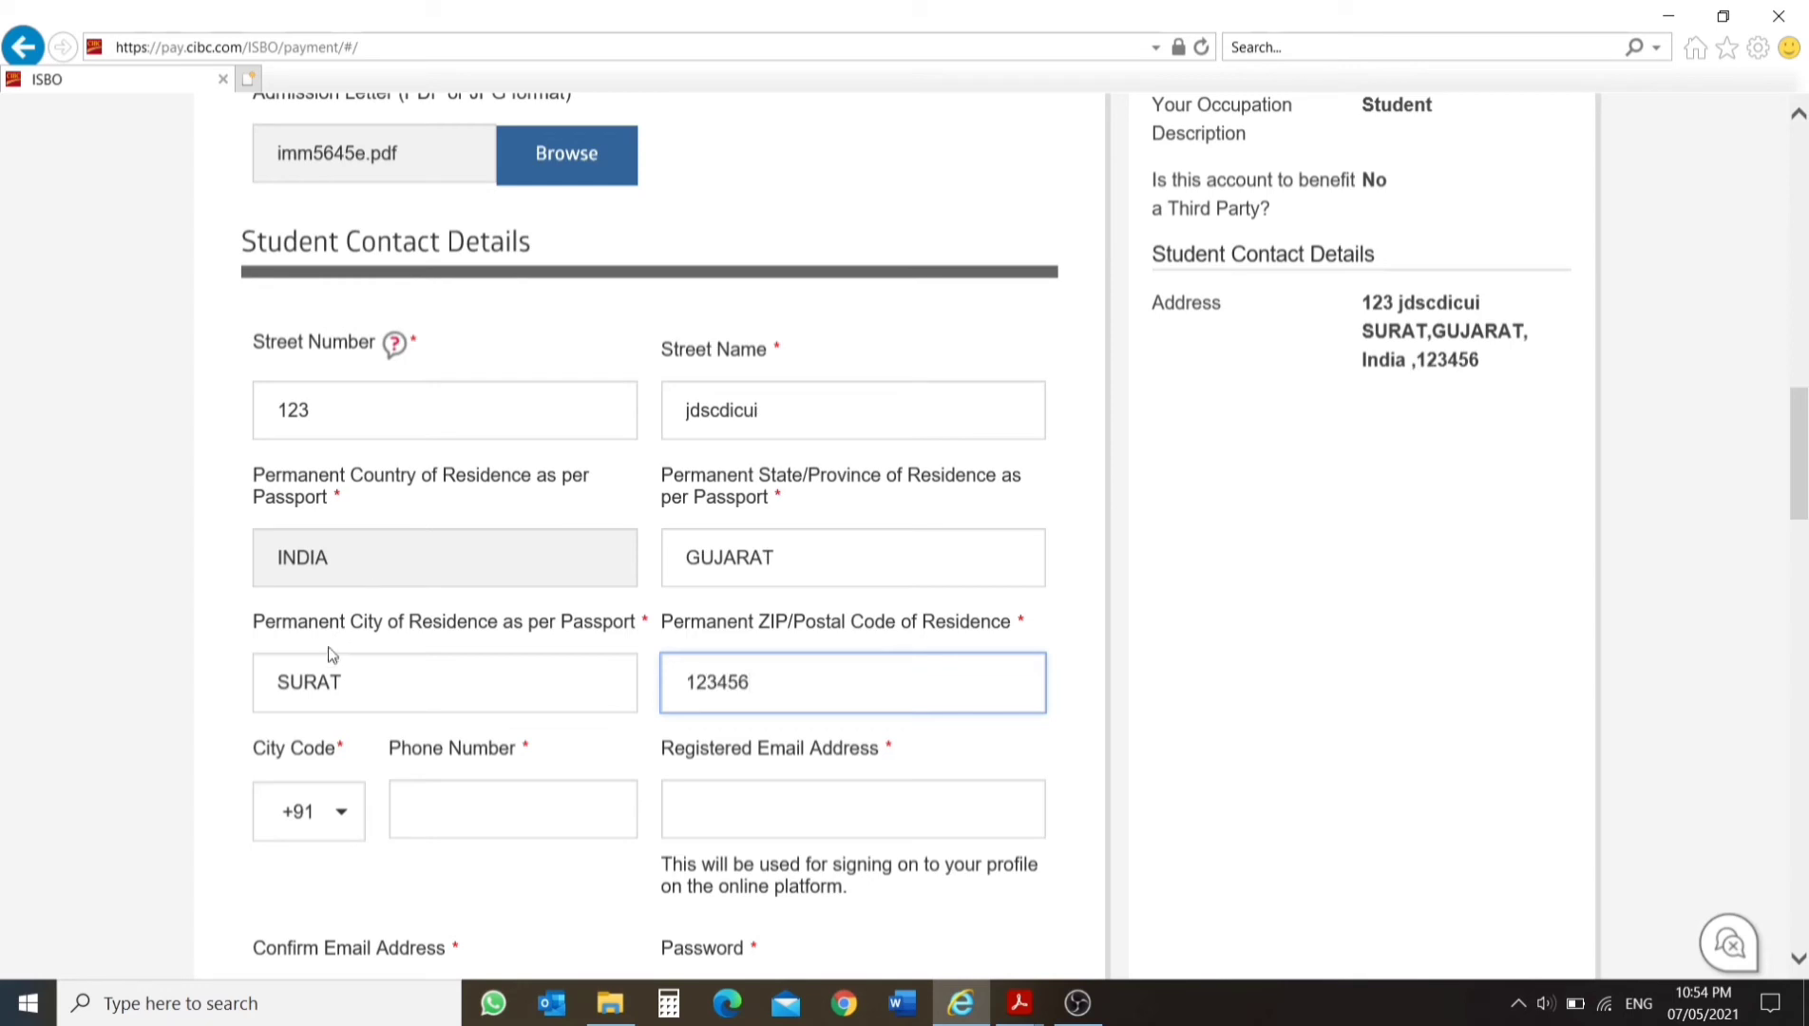
{"action": "left_click", "coordinate": [477, 788]}
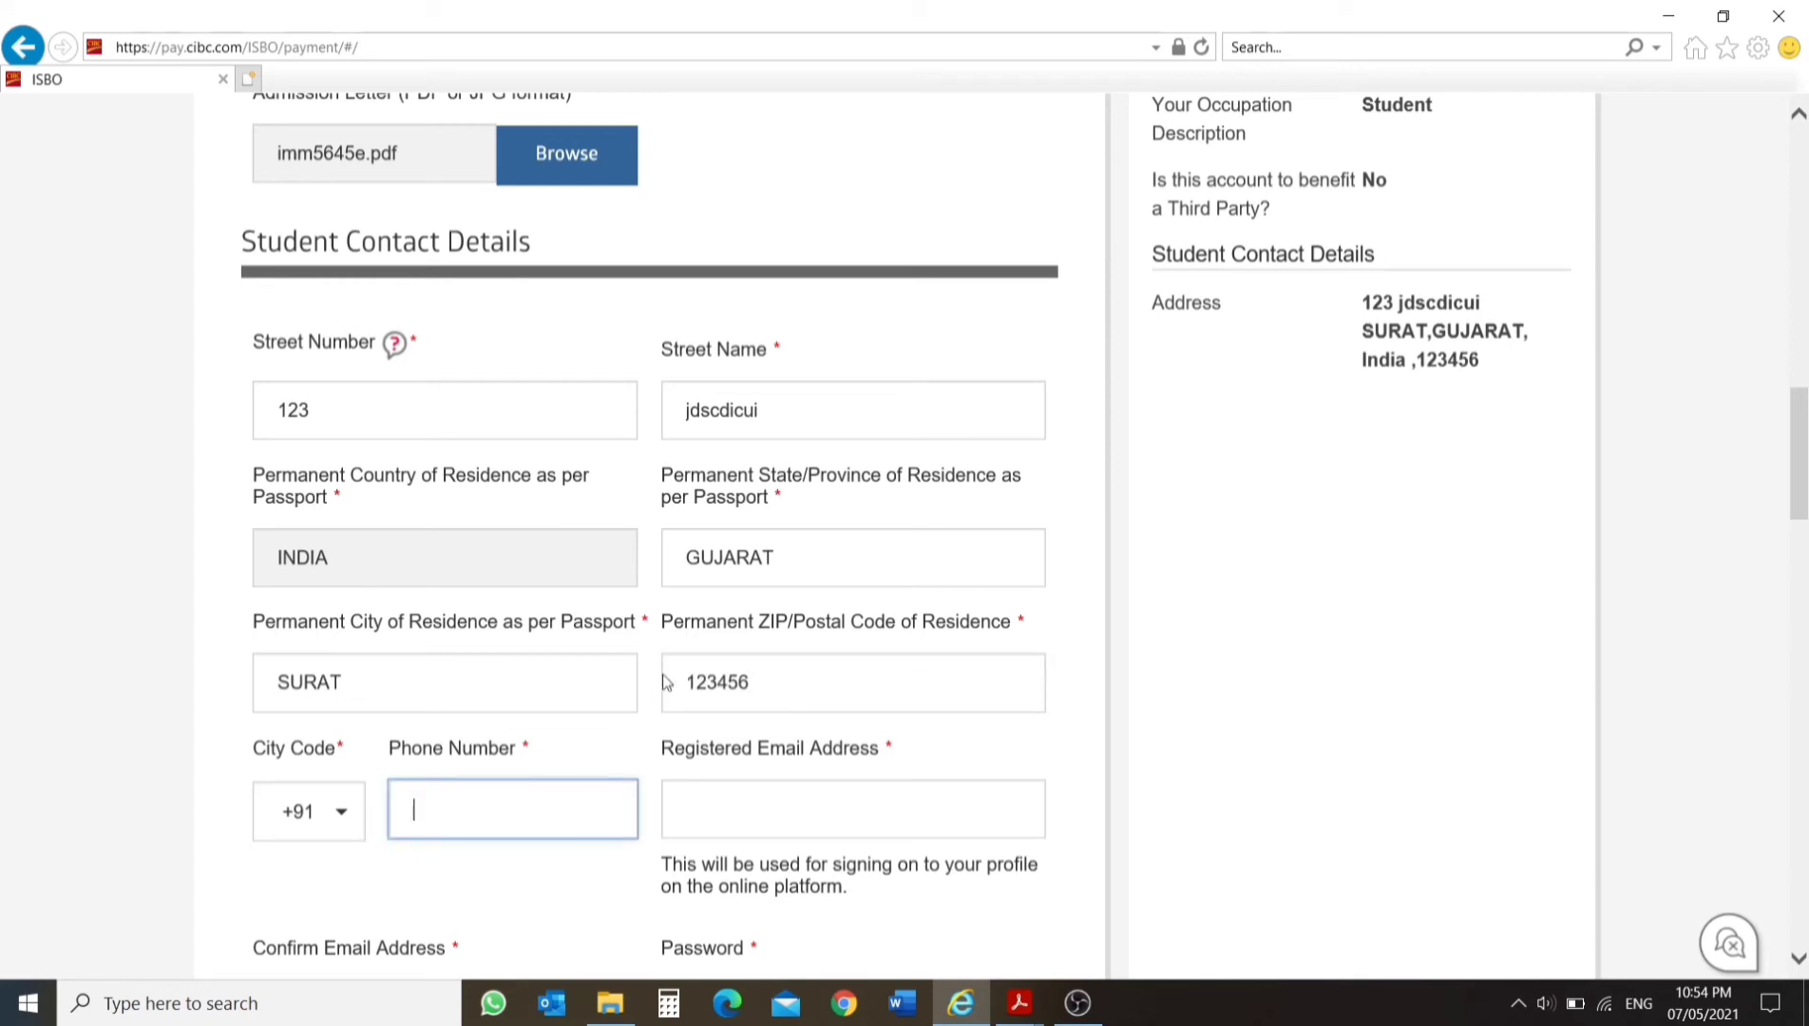
{"action": "type", "text": "1234567890"}
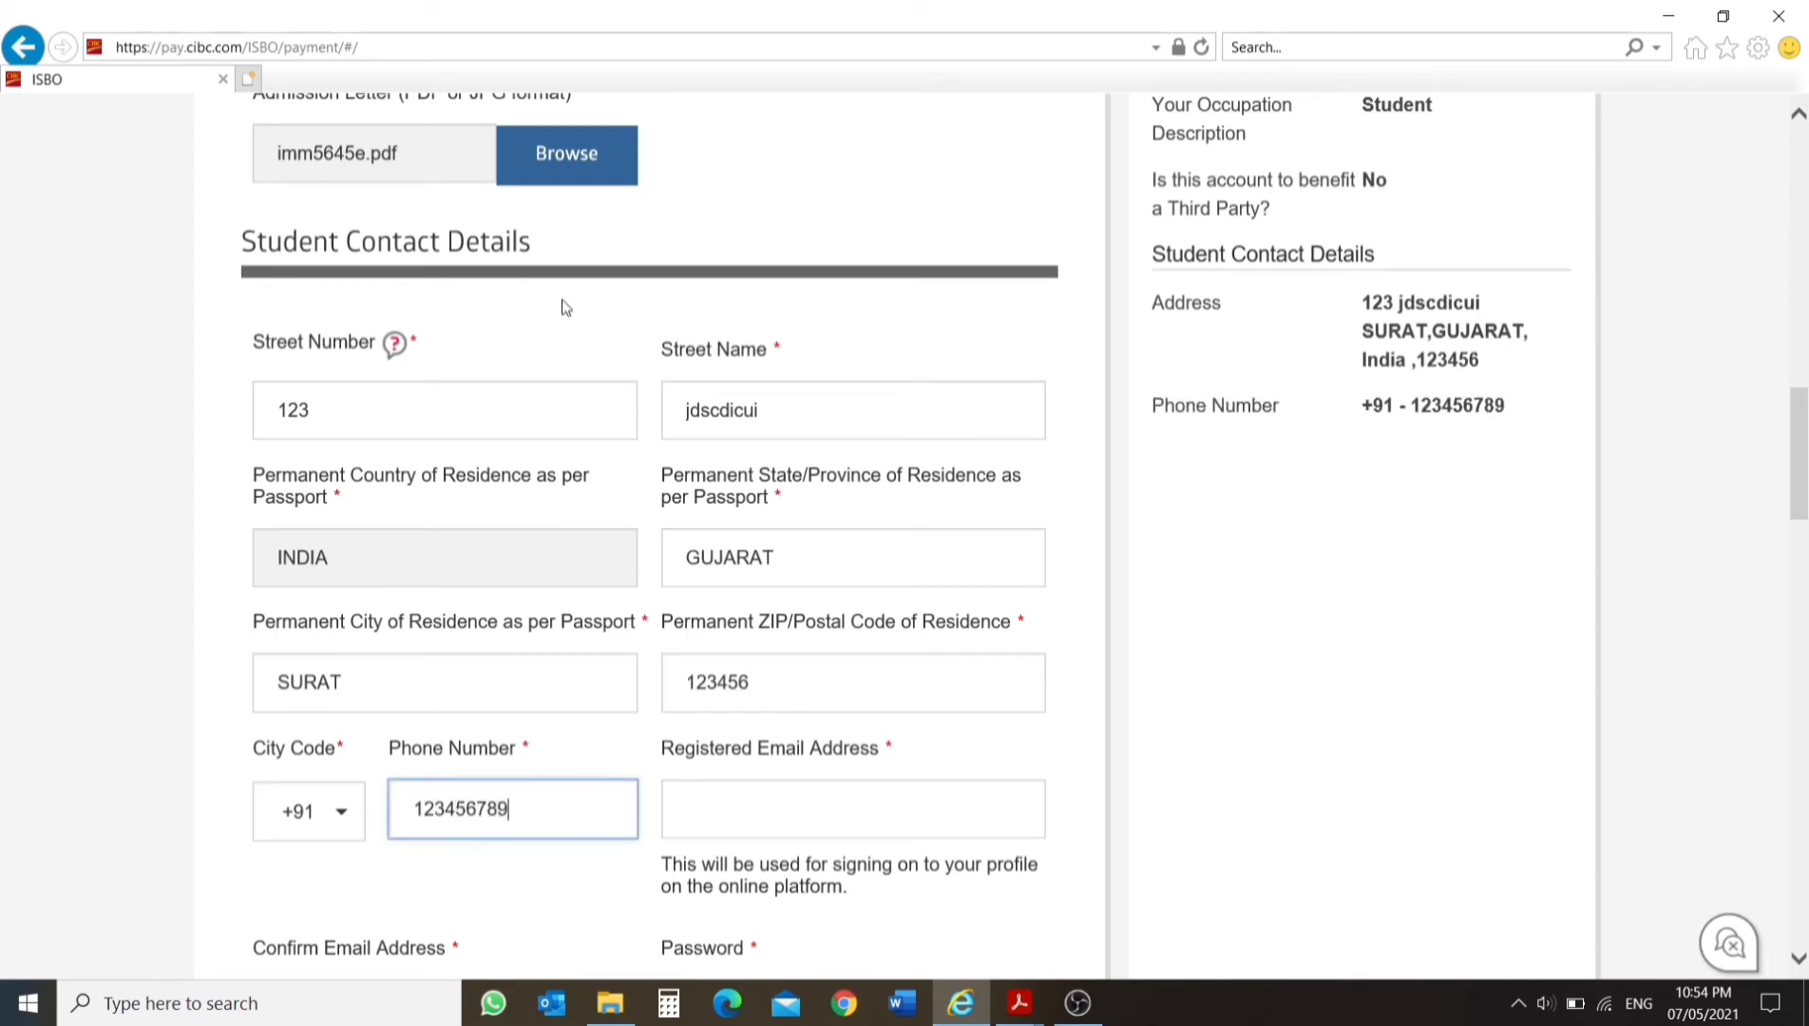
Enter the student's registered email address and repeat it as the confirmation email address.
{"action": "left_click", "coordinate": [753, 830]}
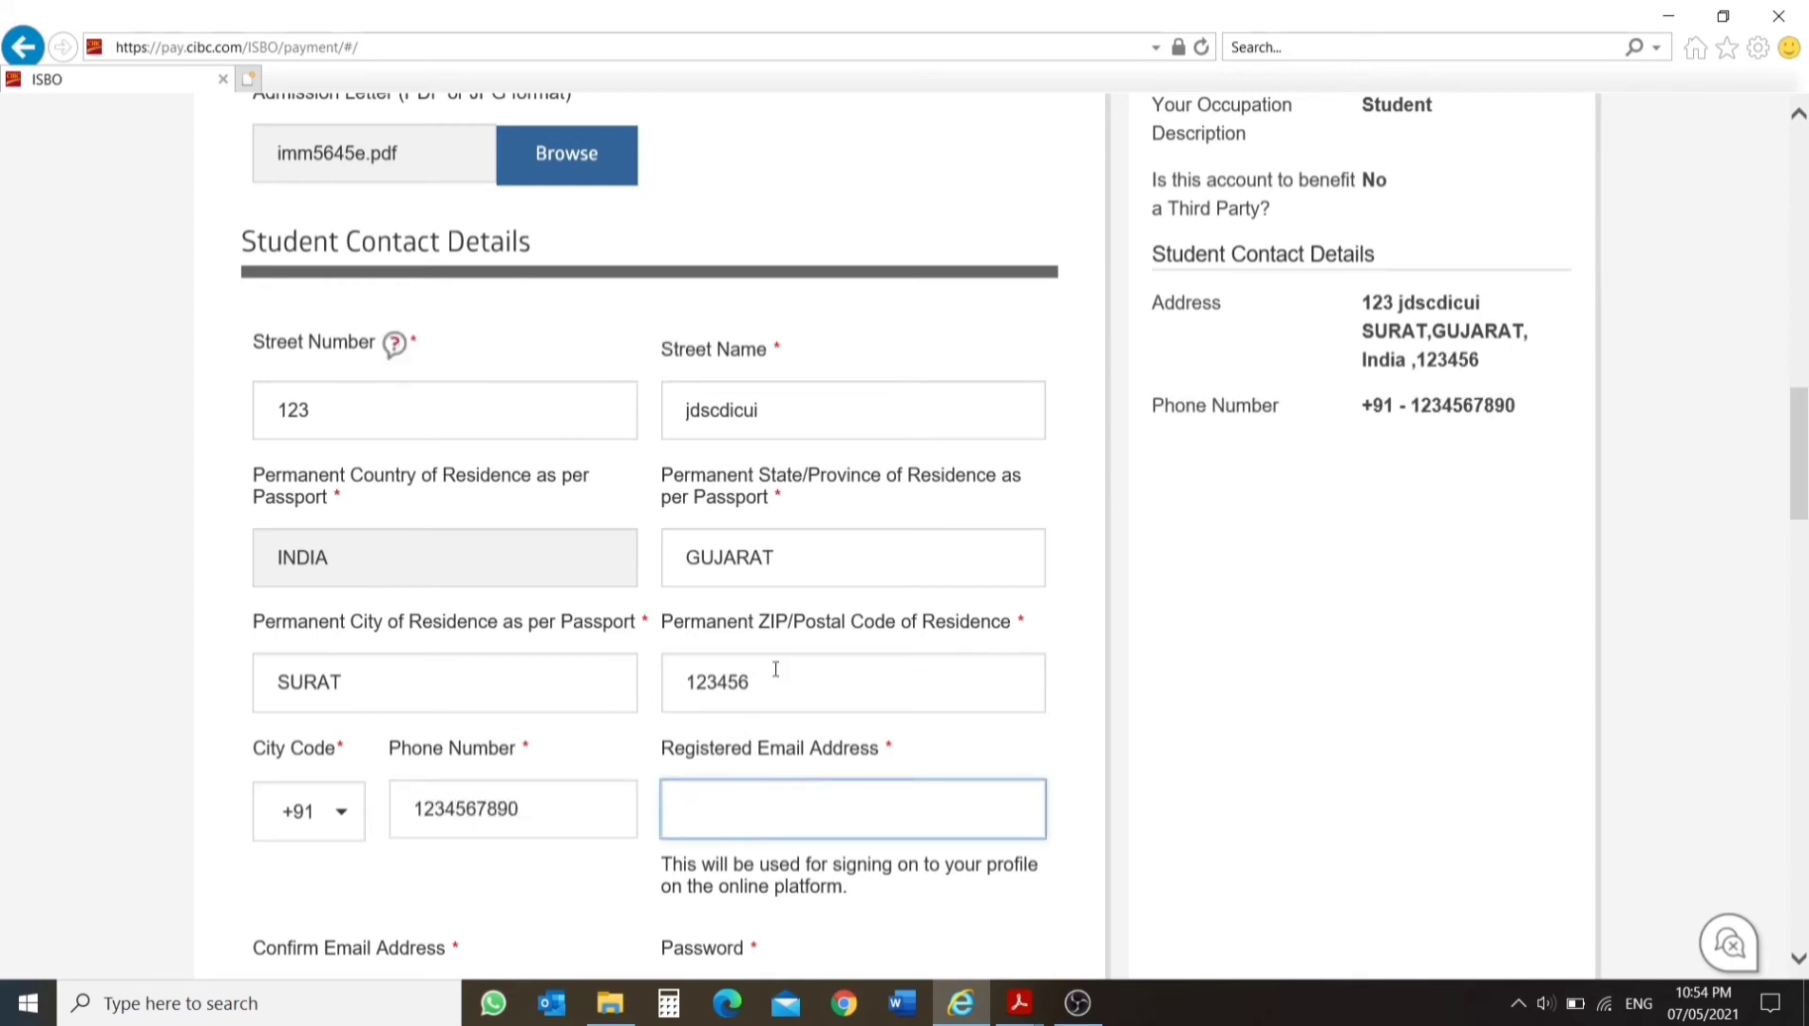
{"action": "type", "text": "a"}
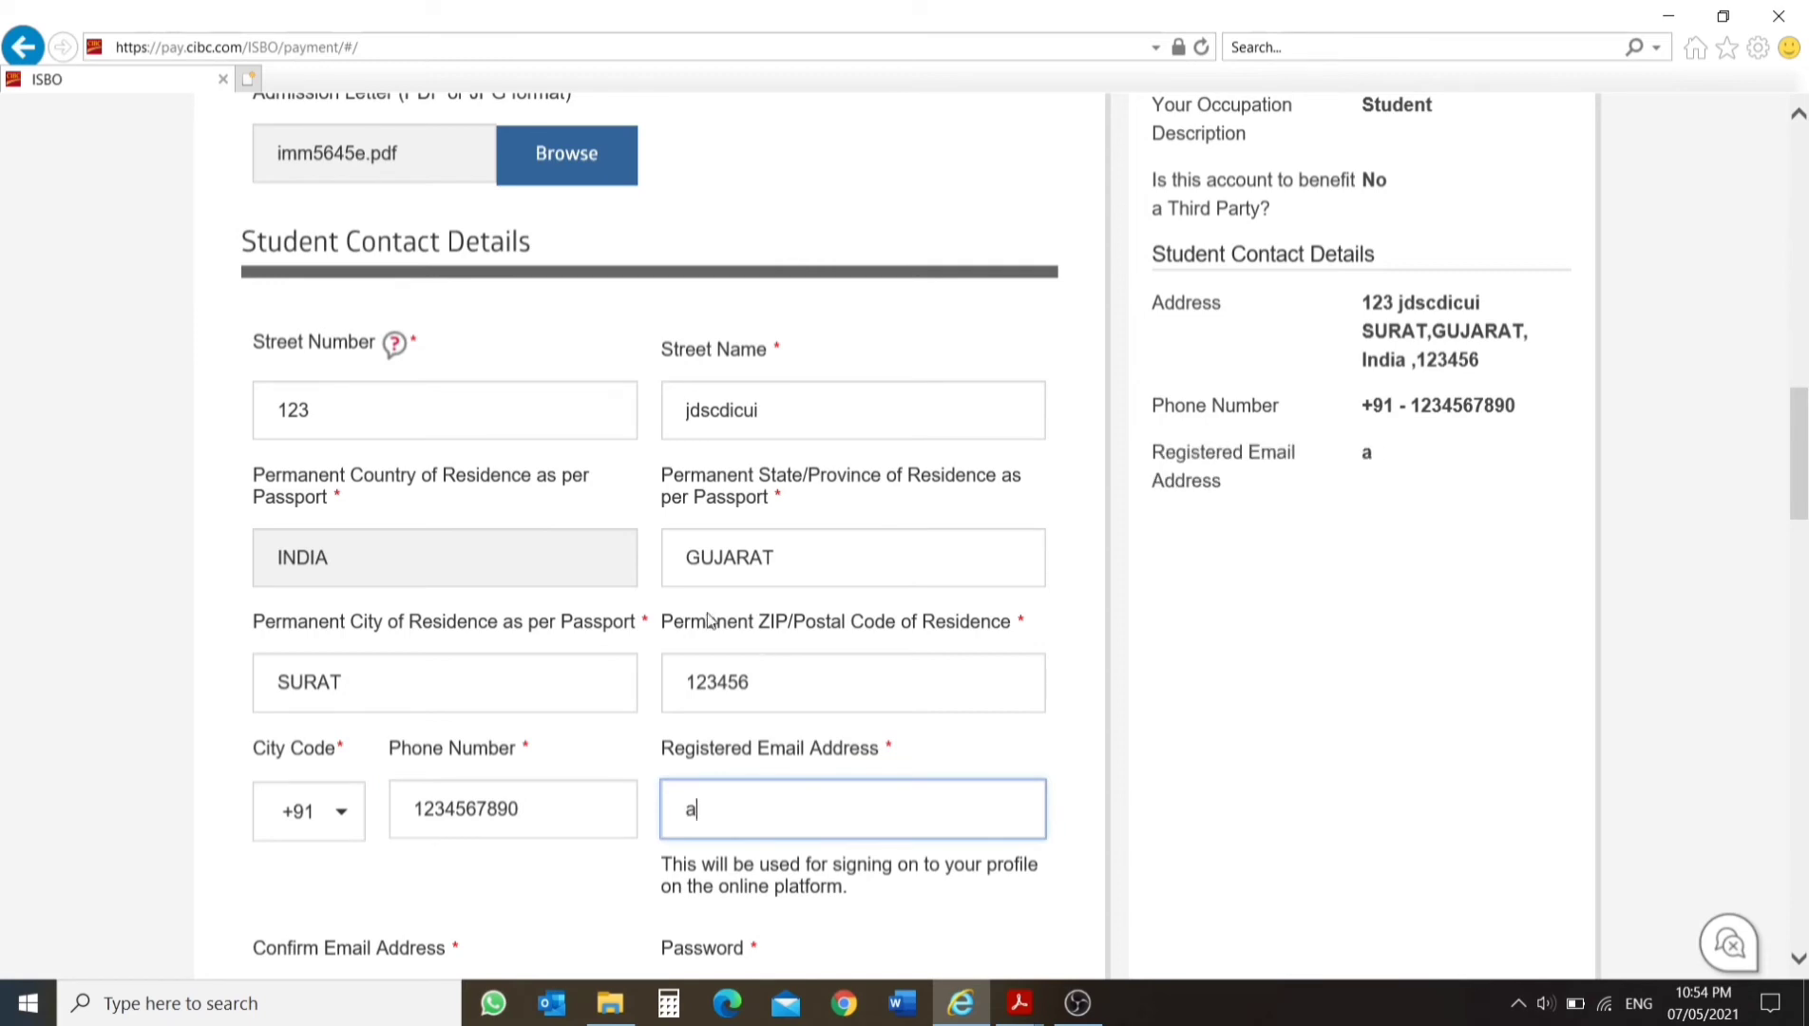
{"action": "type", "text": "bc@gmail"}
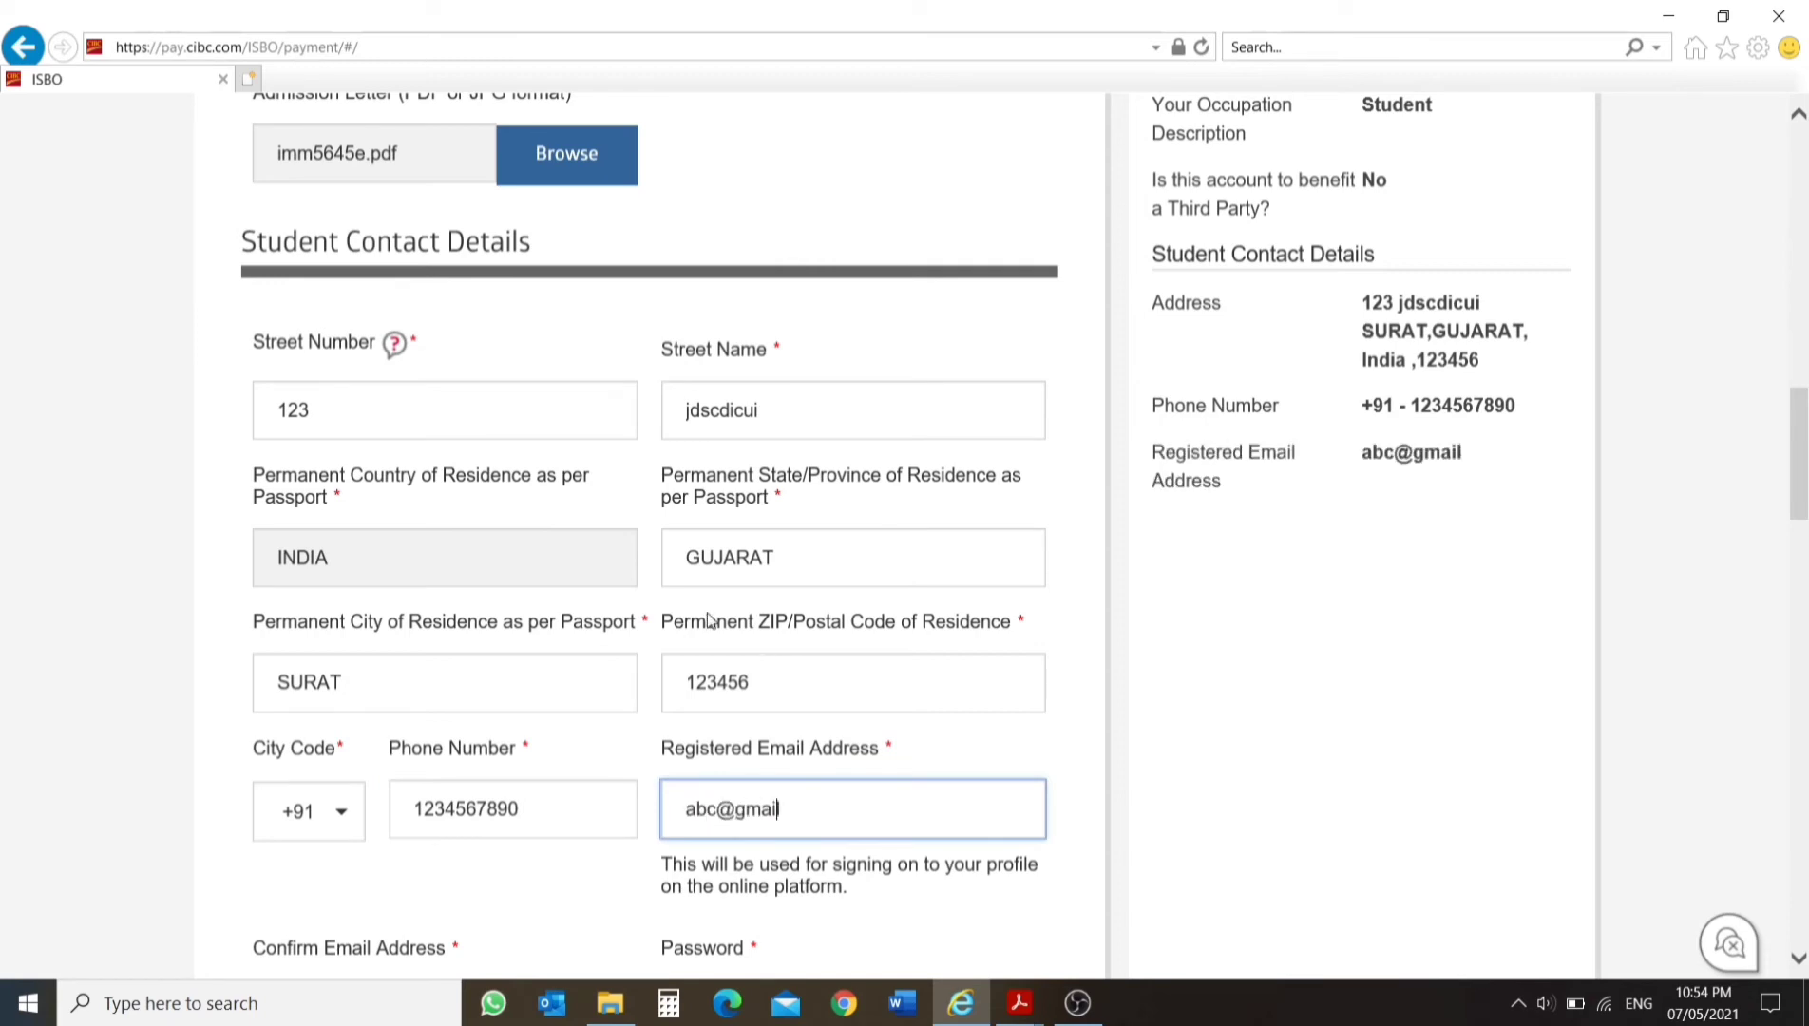
{"action": "type", "text": ".com"}
{"action": "scroll", "coordinate": [708, 619], "scroll_direction": "down", "scroll_amount": 3}
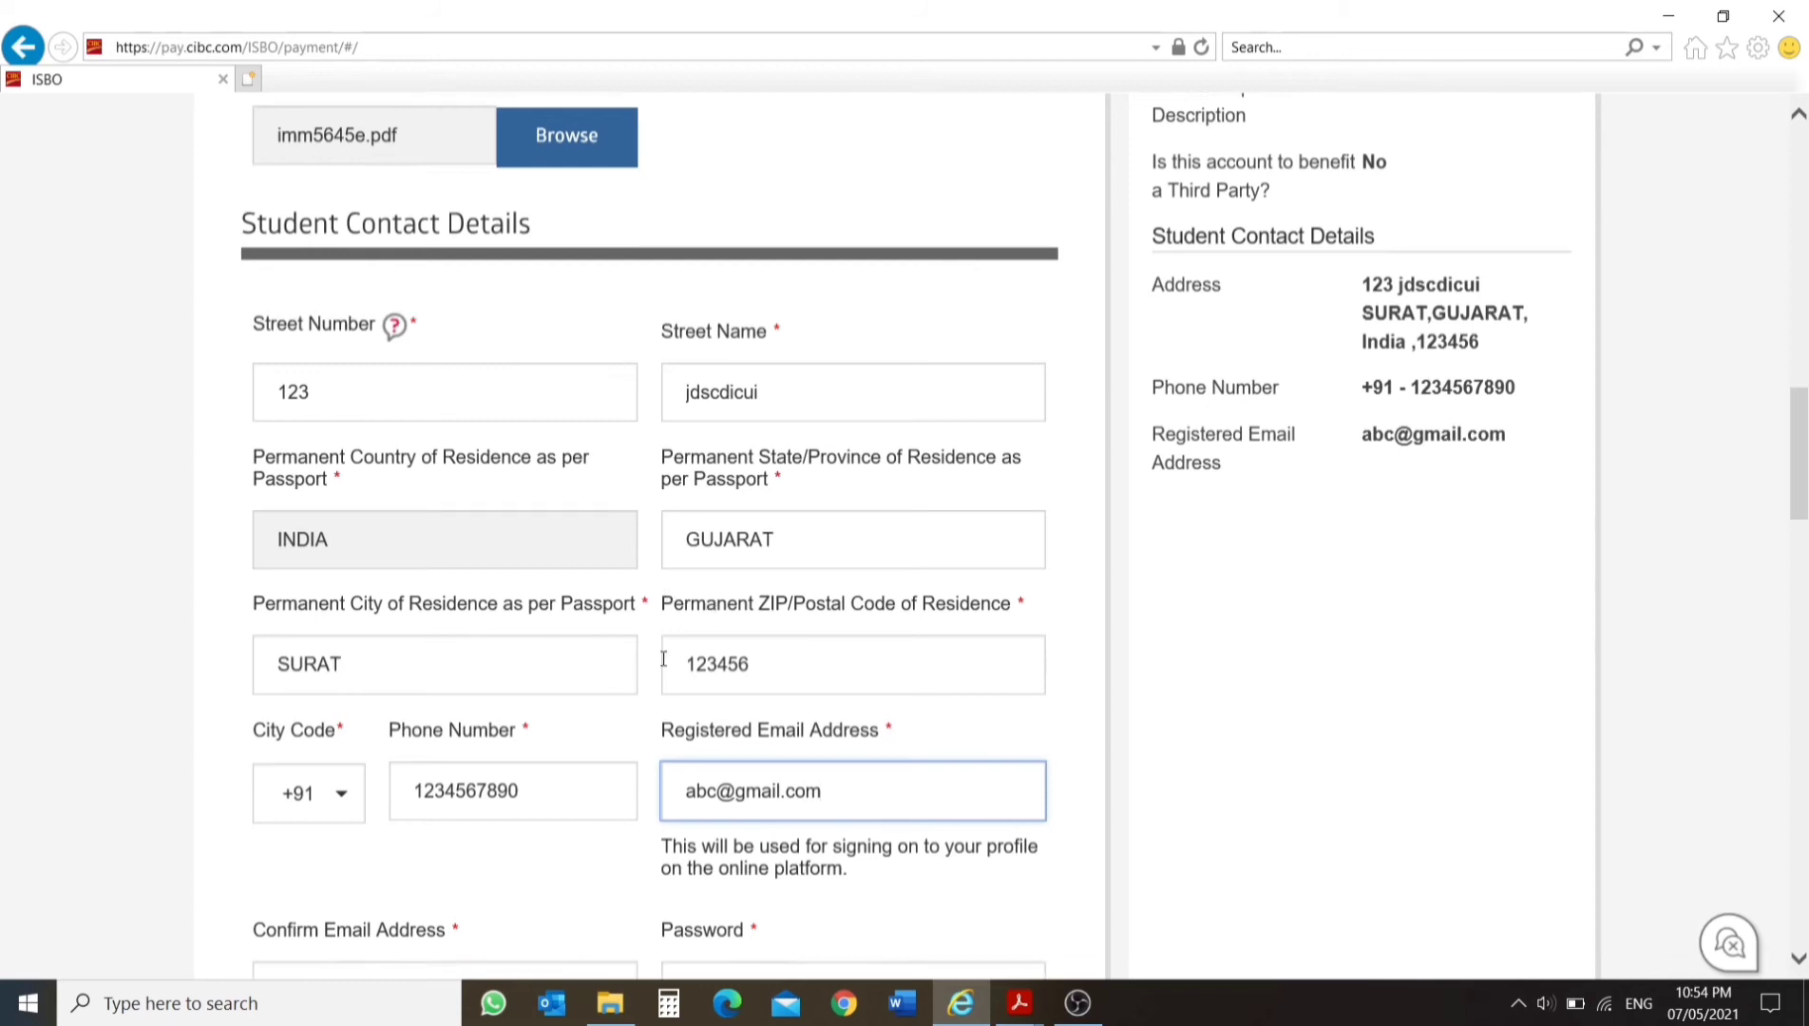
{"action": "left_click", "coordinate": [385, 743]}
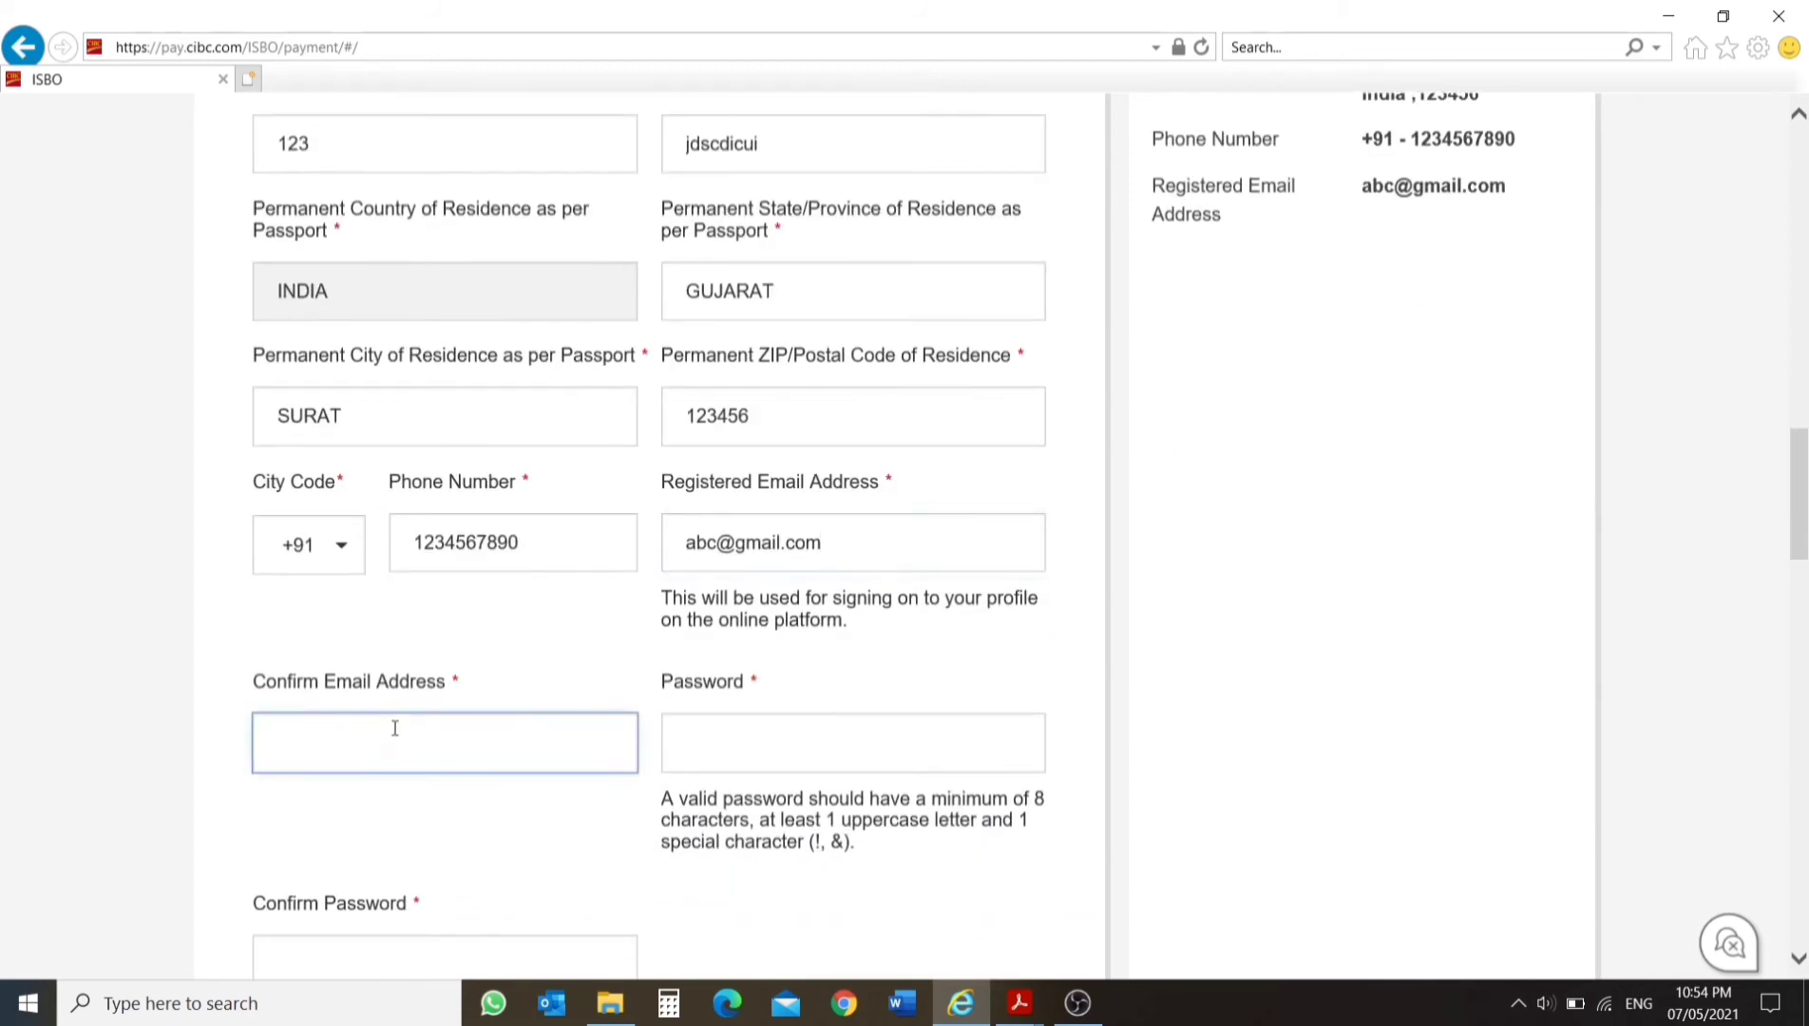
{"action": "type", "text": "abc@"}
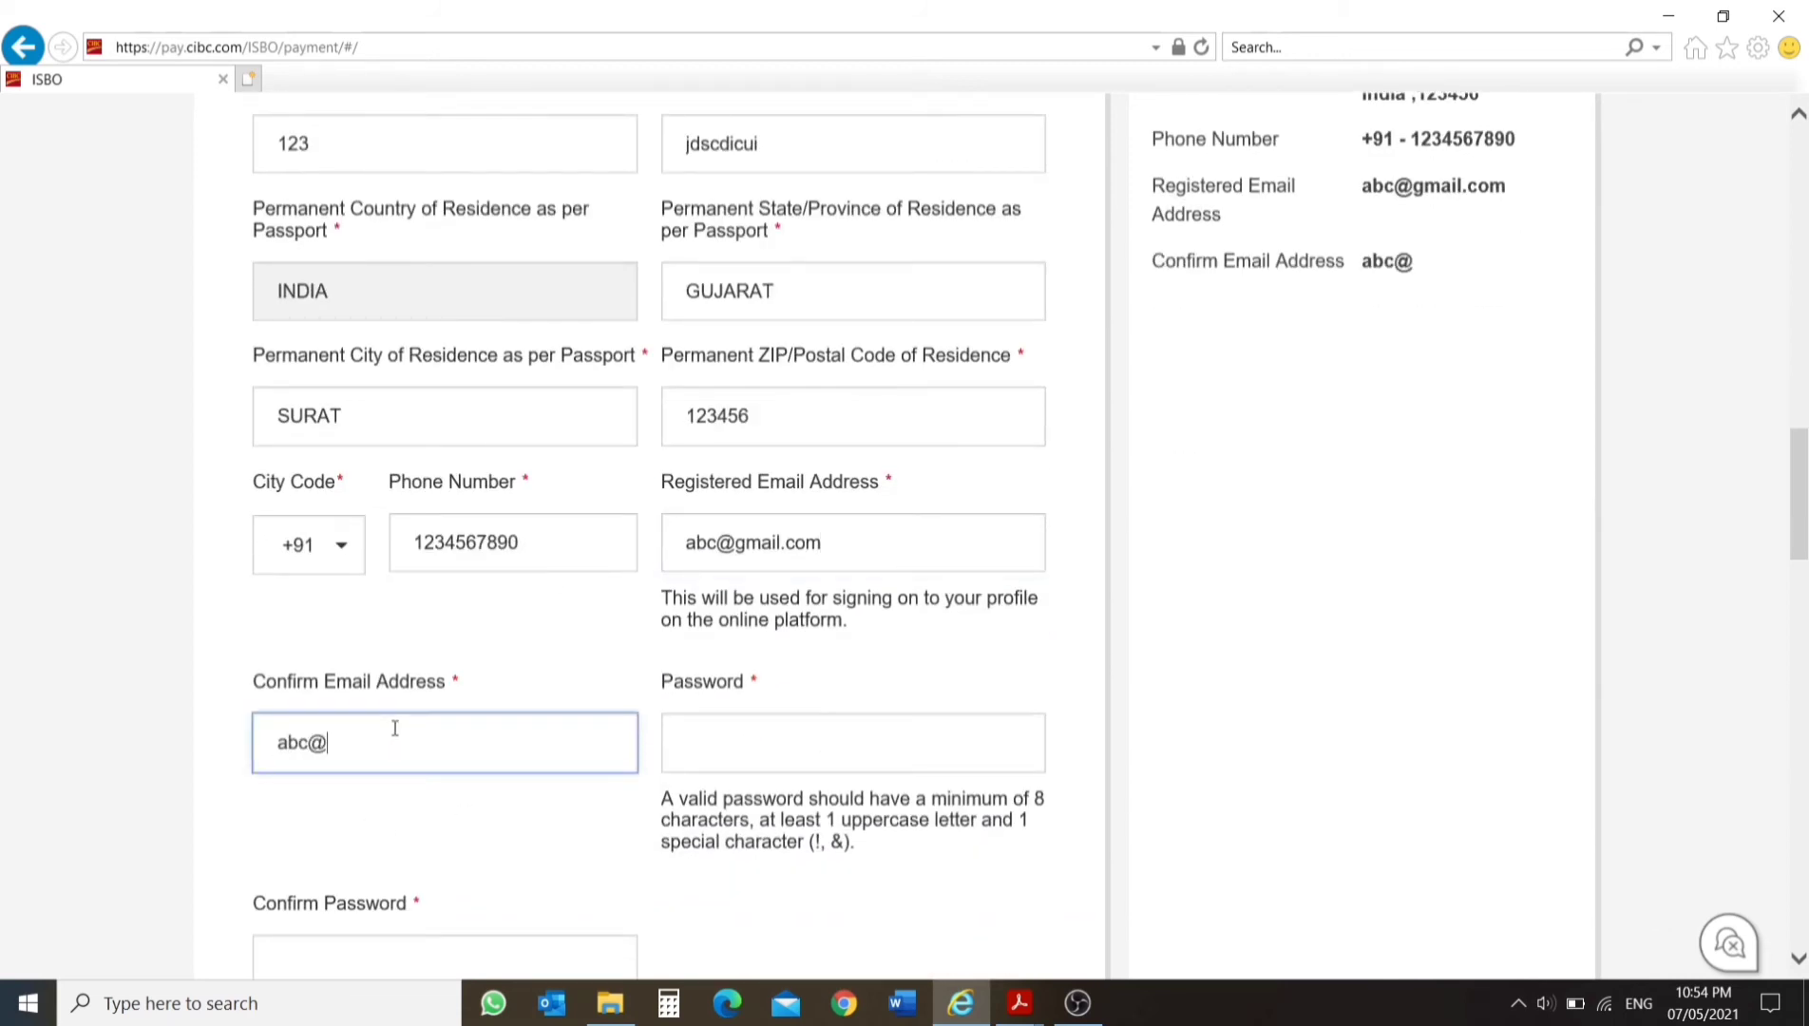
{"action": "type", "text": "gmail.com"}
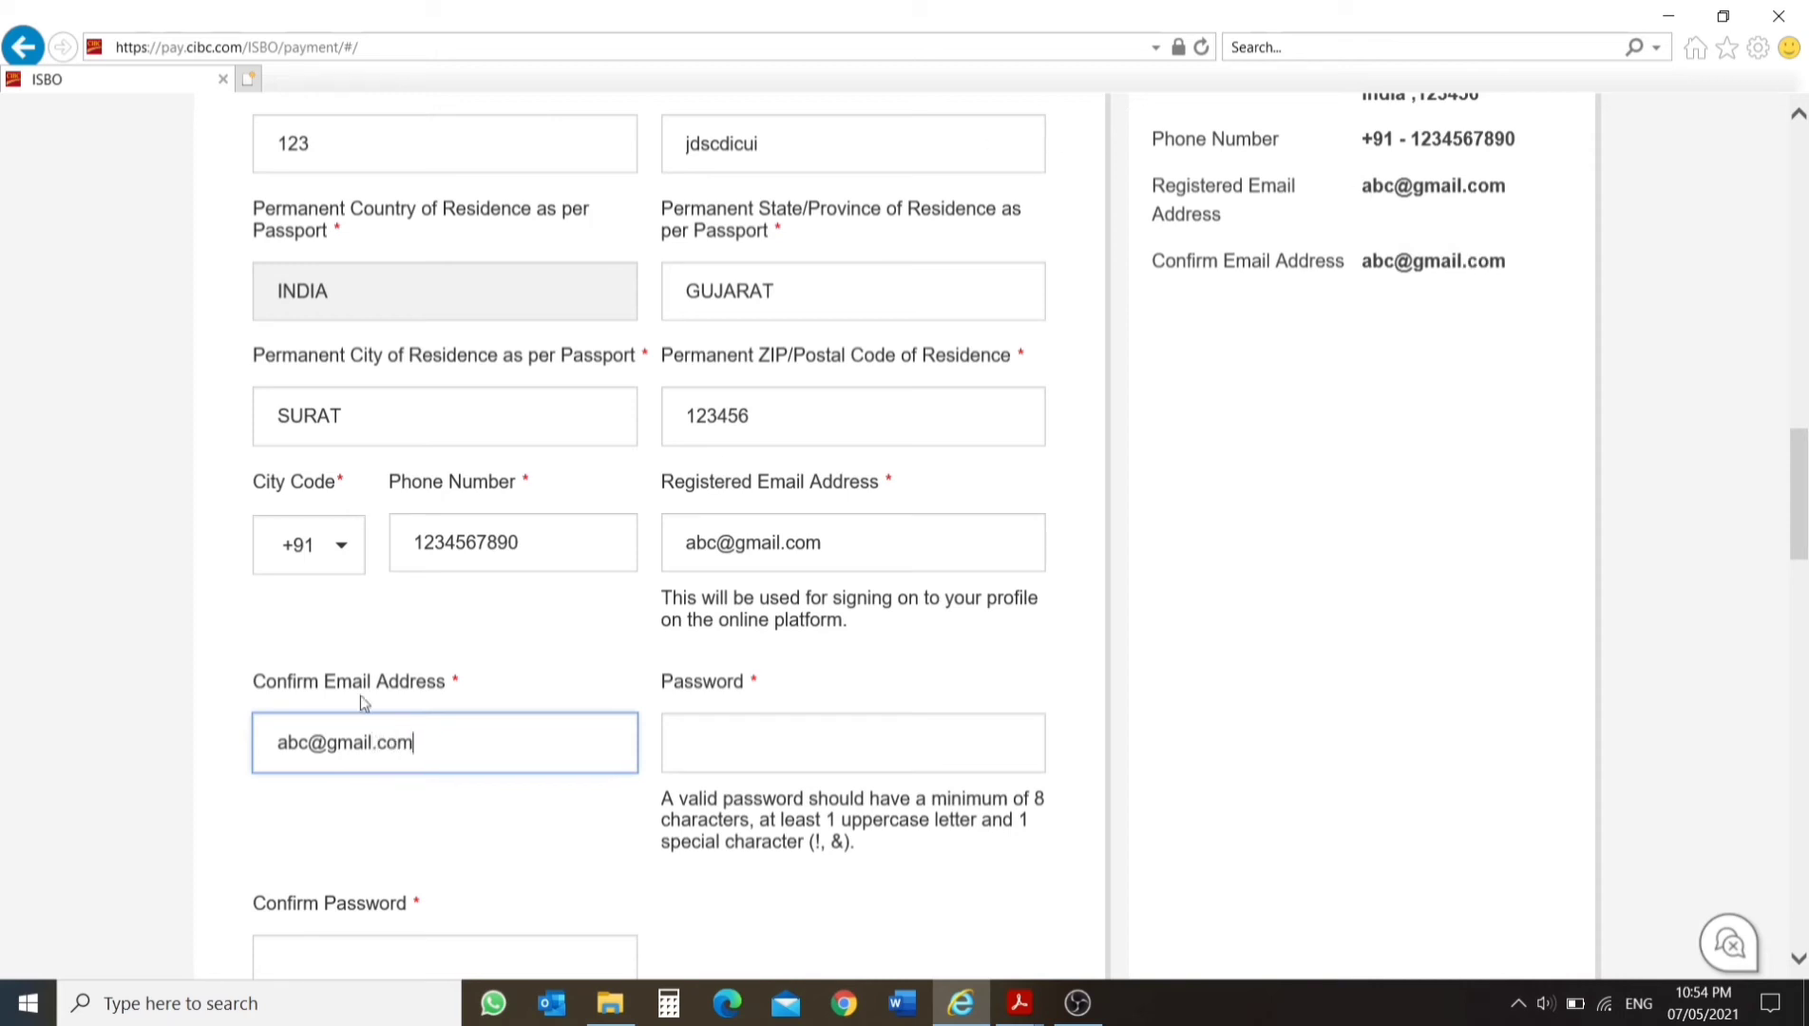
Examine the password requirements and the password confirmation field in the student contact details.
{"action": "left_click", "coordinate": [757, 735]}
{"action": "scroll", "coordinate": [856, 804], "scroll_direction": "down", "scroll_amount": 3}
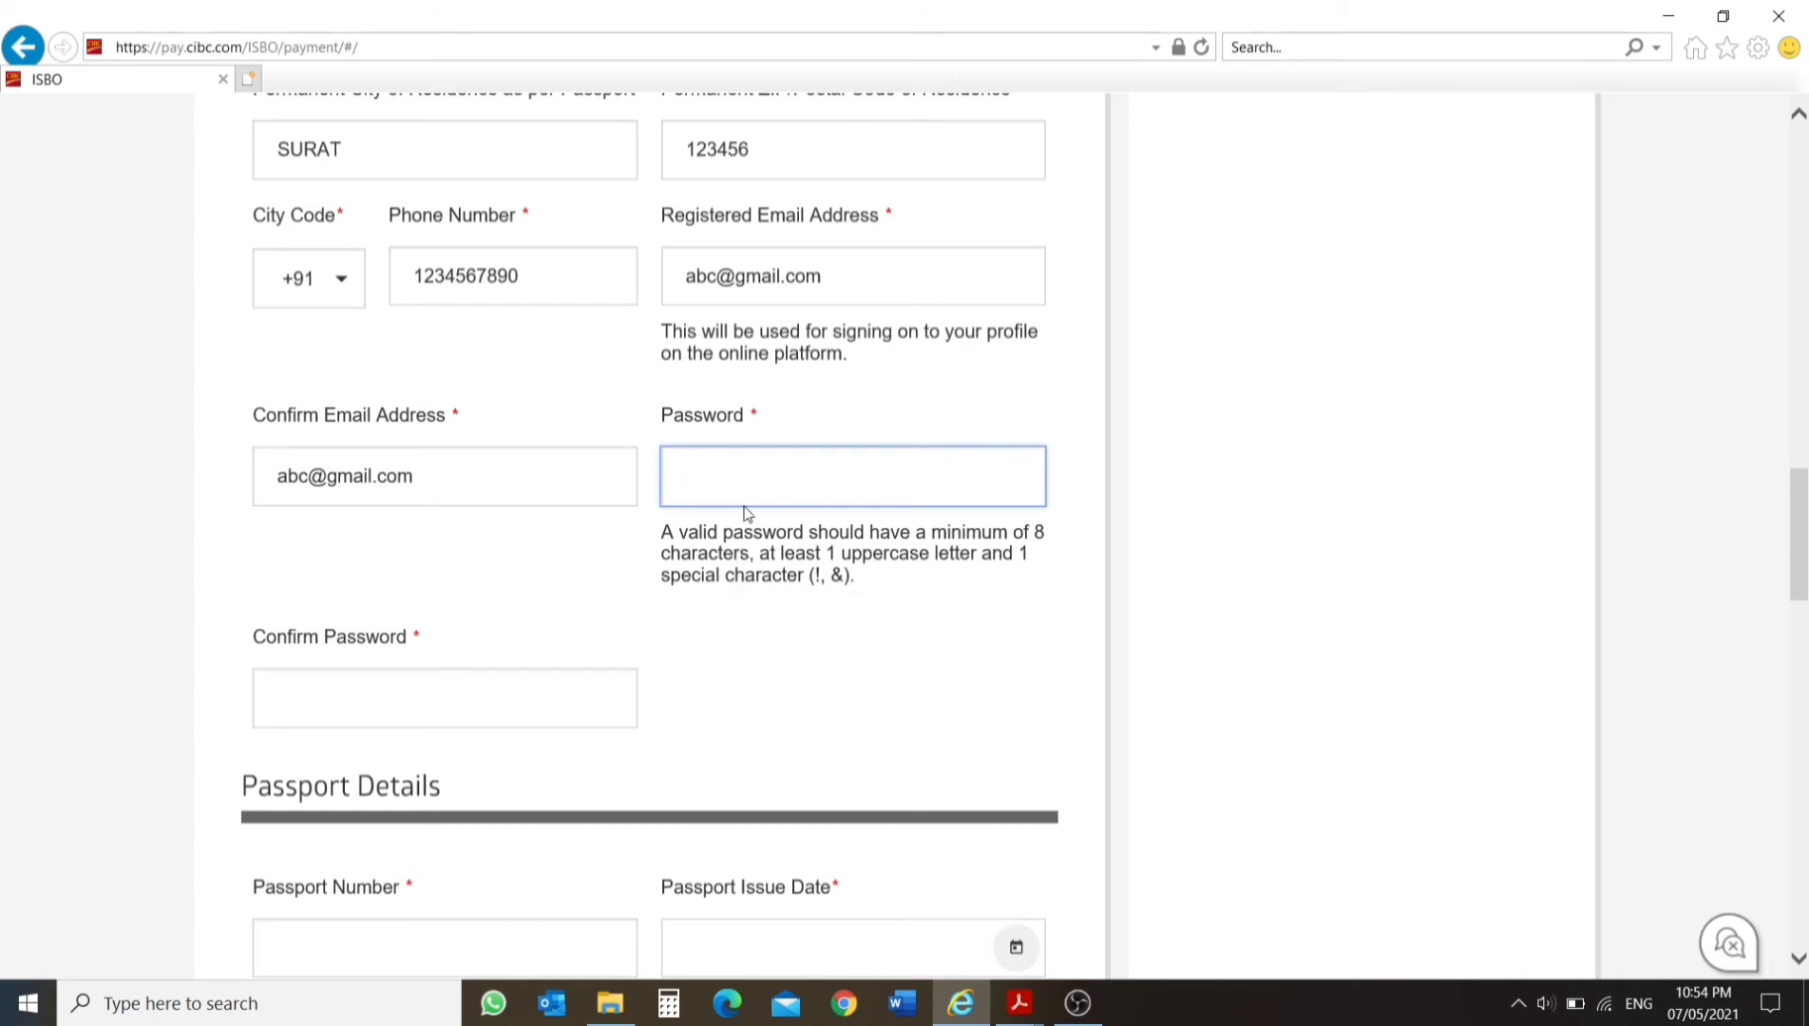
{"action": "key", "text": "Tab"}
{"action": "left_click", "coordinate": [729, 471]}
Enter the student's passport number in the passport details.
{"action": "scroll", "coordinate": [727, 694], "scroll_direction": "down", "scroll_amount": 4}
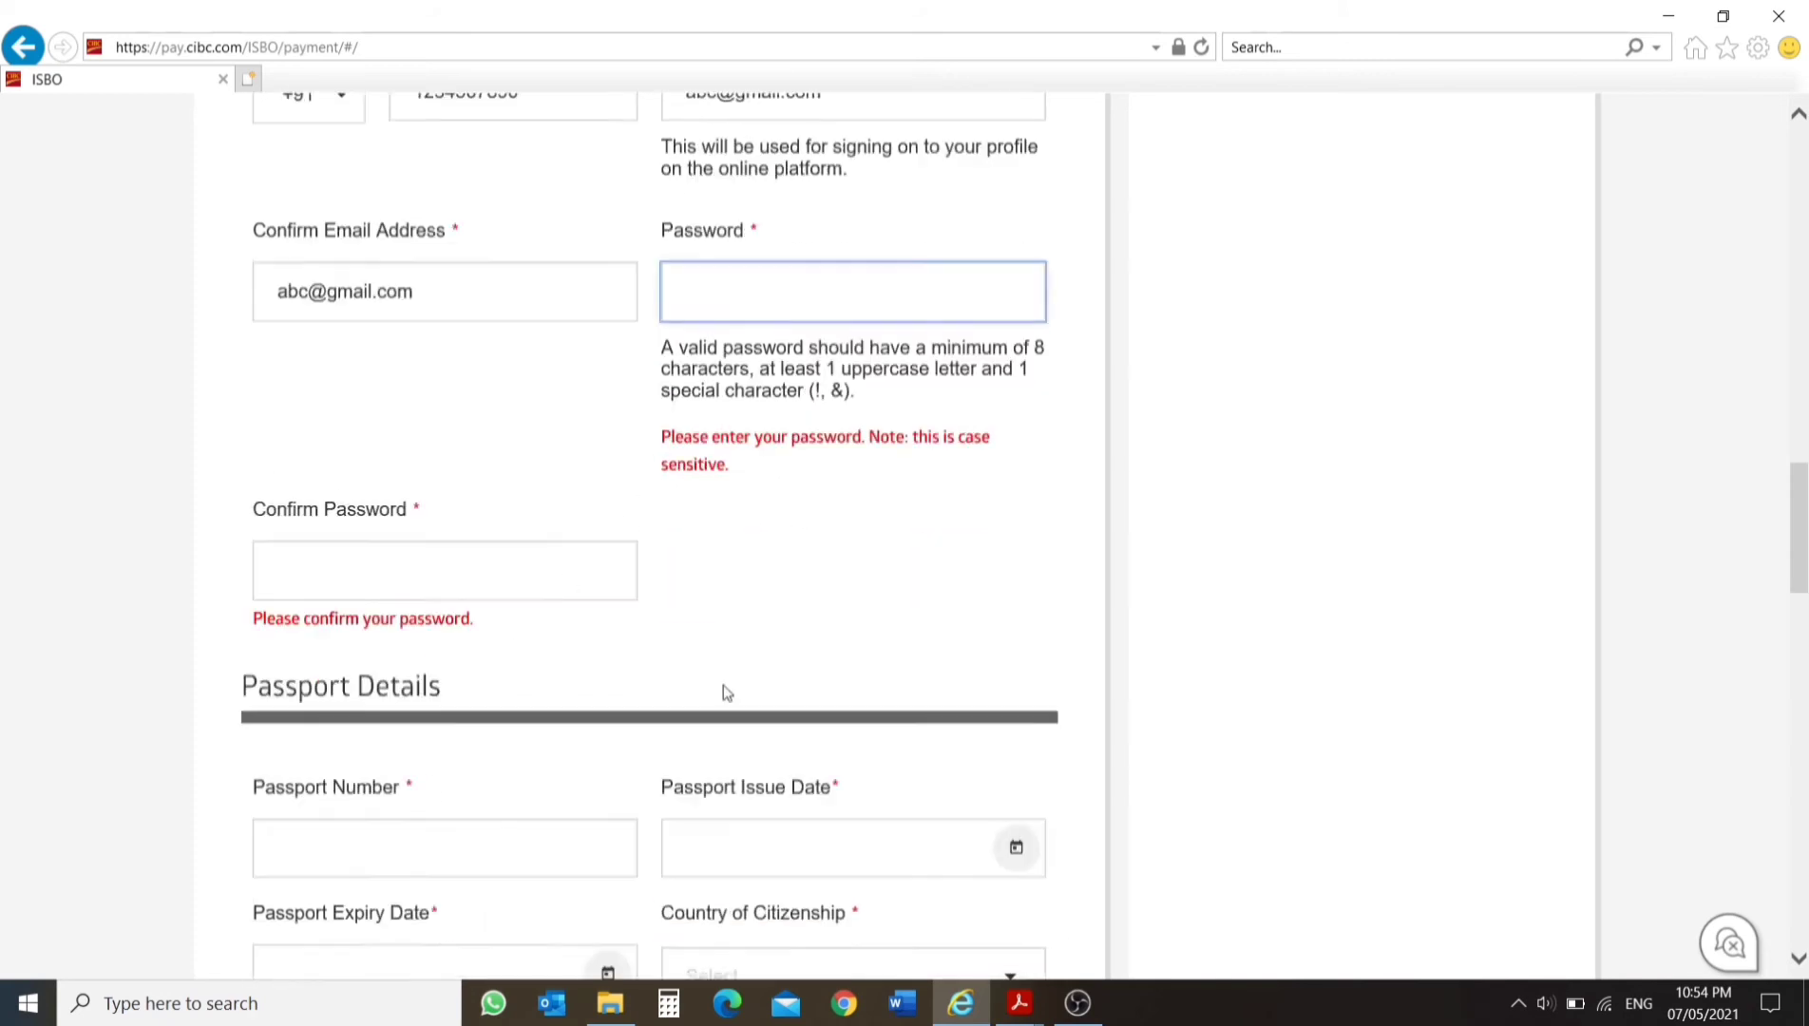
{"action": "scroll", "coordinate": [375, 615], "scroll_direction": "down", "scroll_amount": 1}
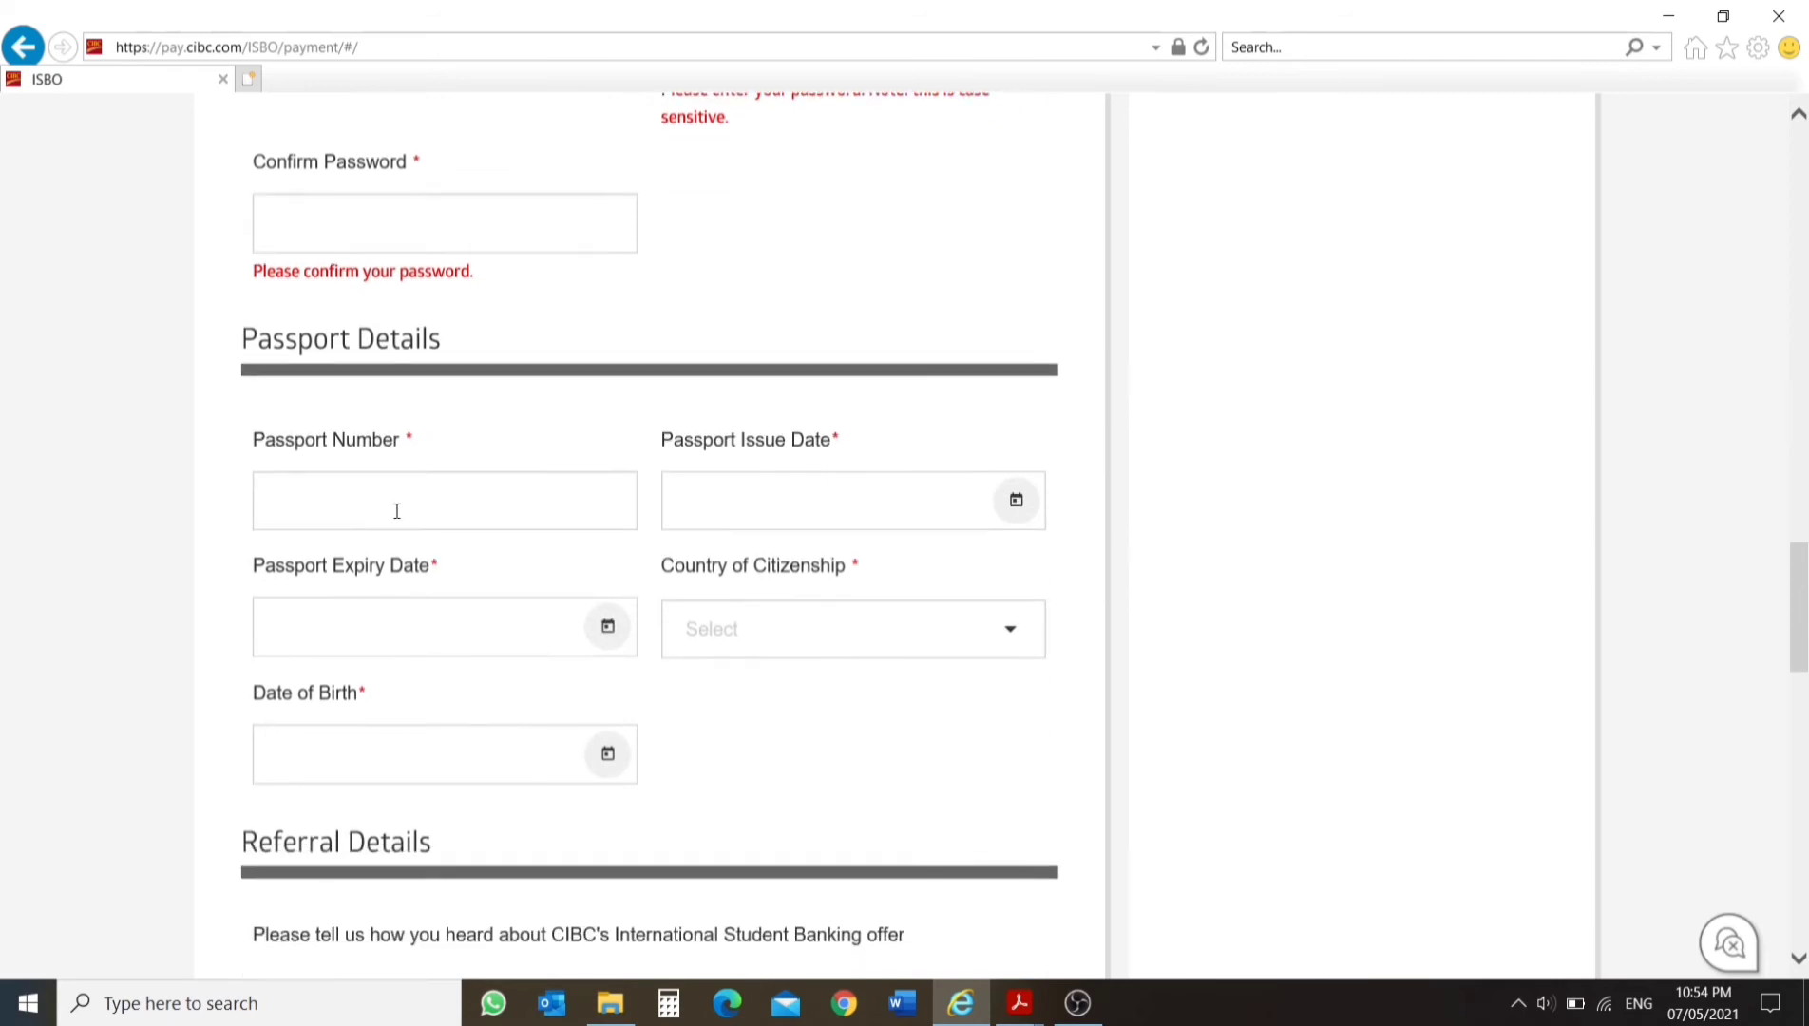
{"action": "left_click", "coordinate": [409, 496]}
{"action": "type", "text": "z123456"}
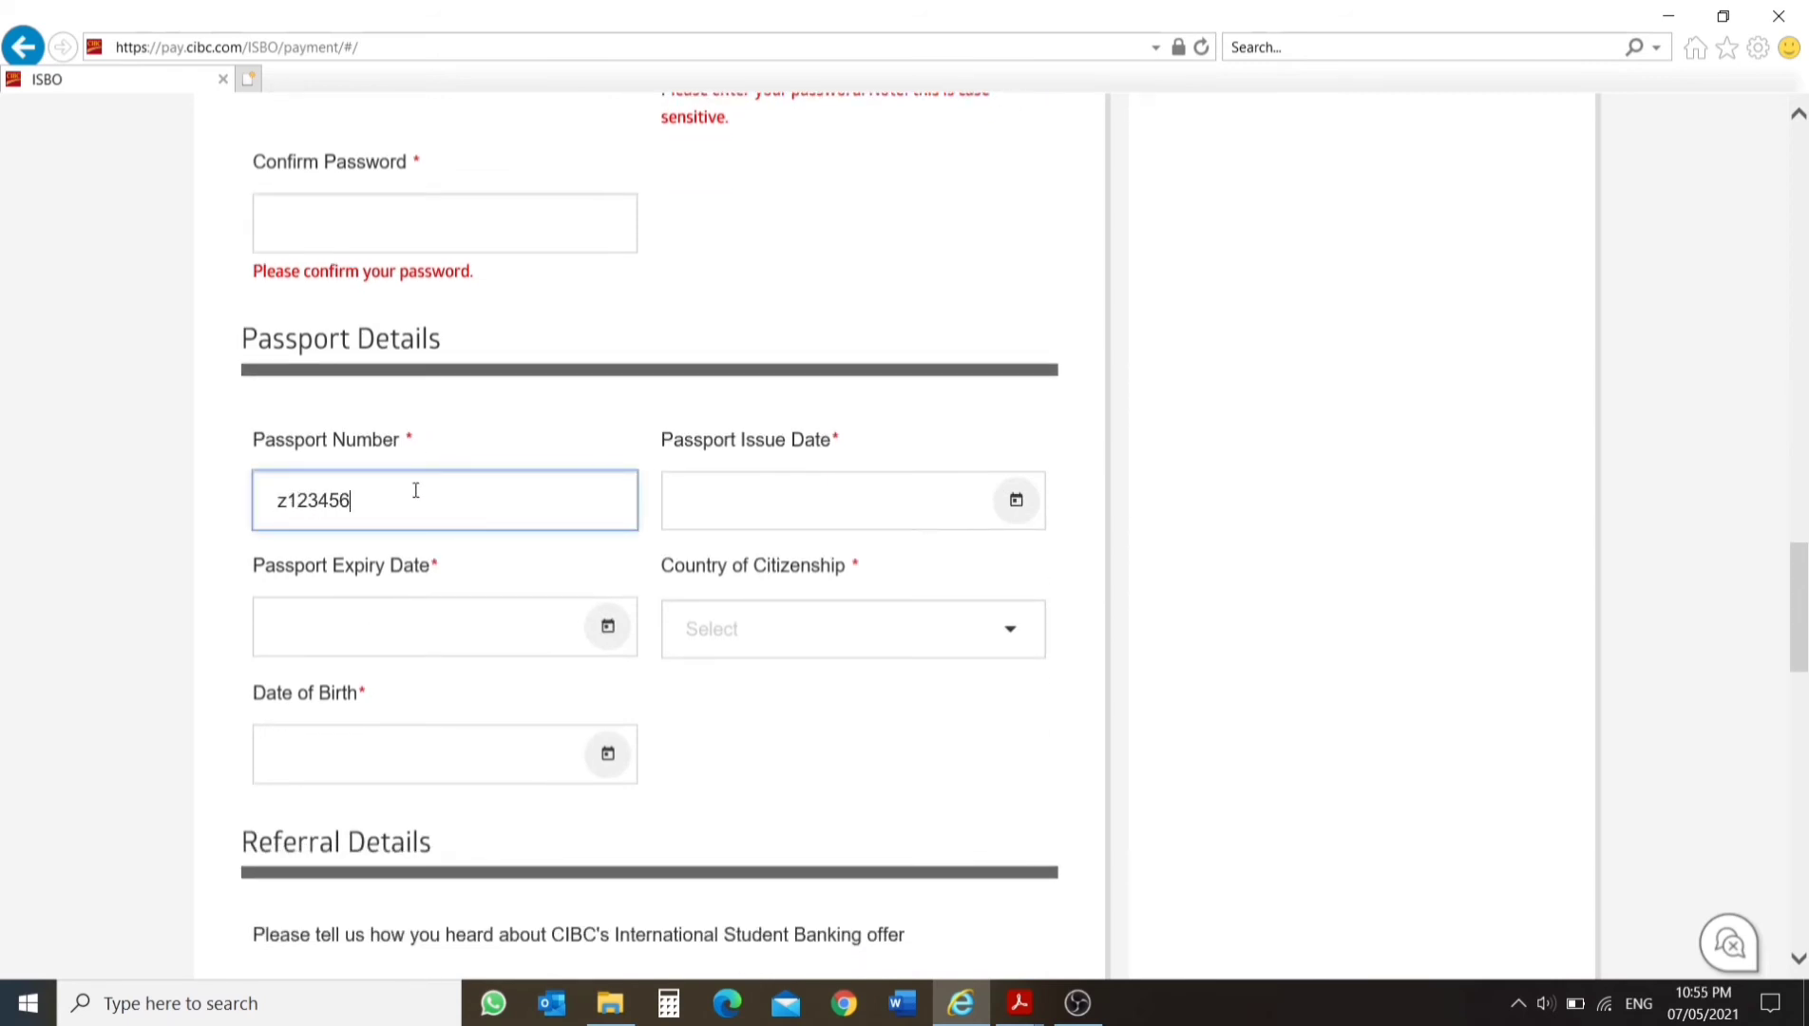
Set the passport issue date to February 7, 2017 in the passport details.
{"action": "left_click", "coordinate": [1016, 500]}
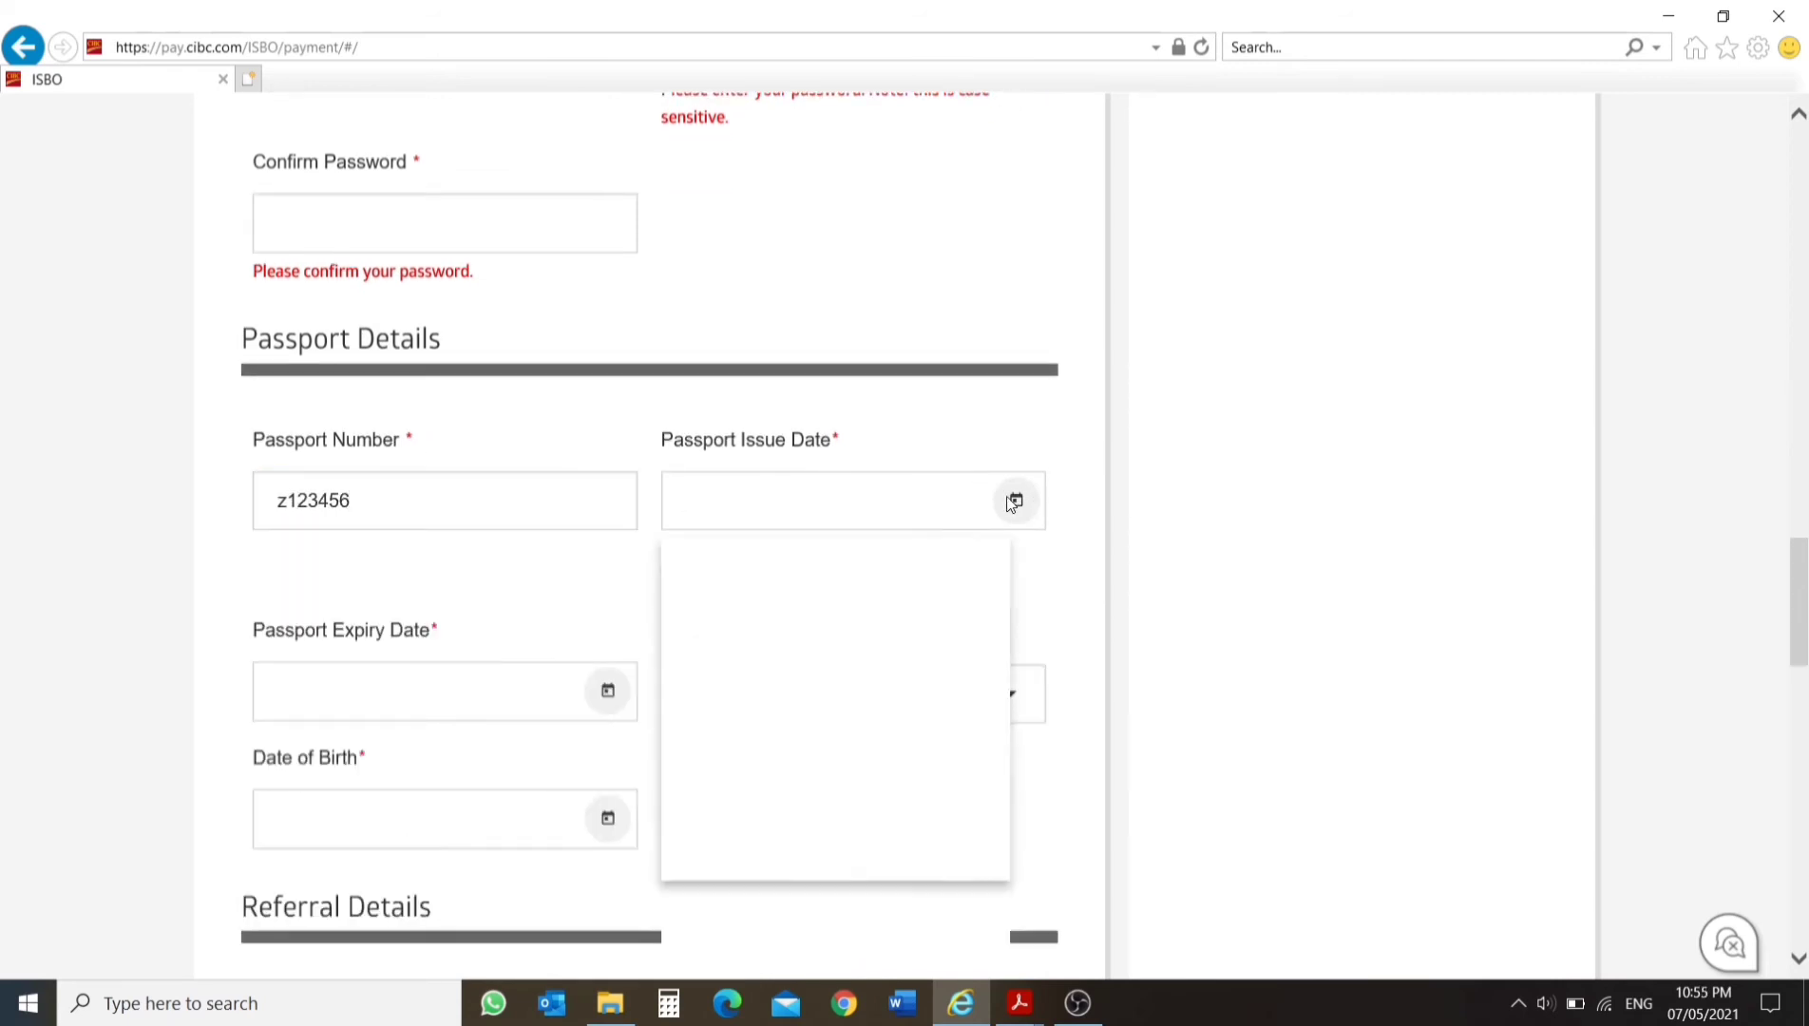
{"action": "left_click", "coordinate": [1005, 513]}
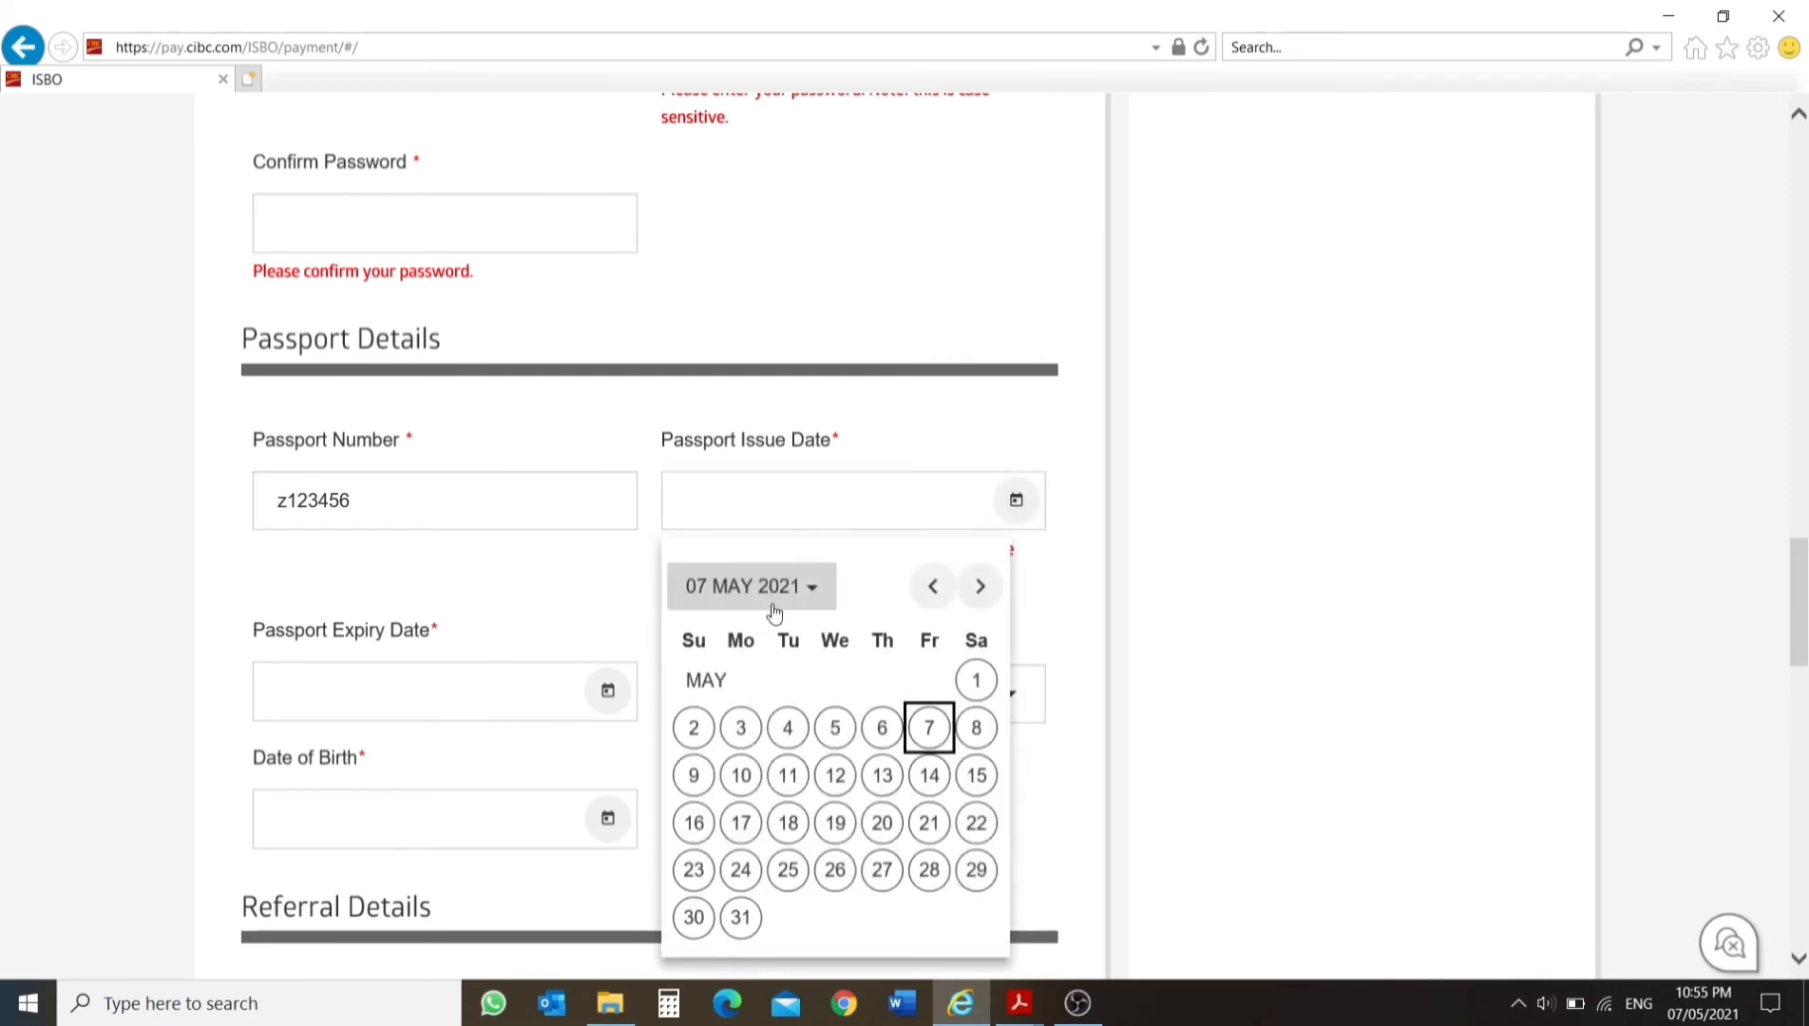
{"action": "left_click", "coordinate": [785, 598]}
{"action": "left_click", "coordinate": [793, 652]}
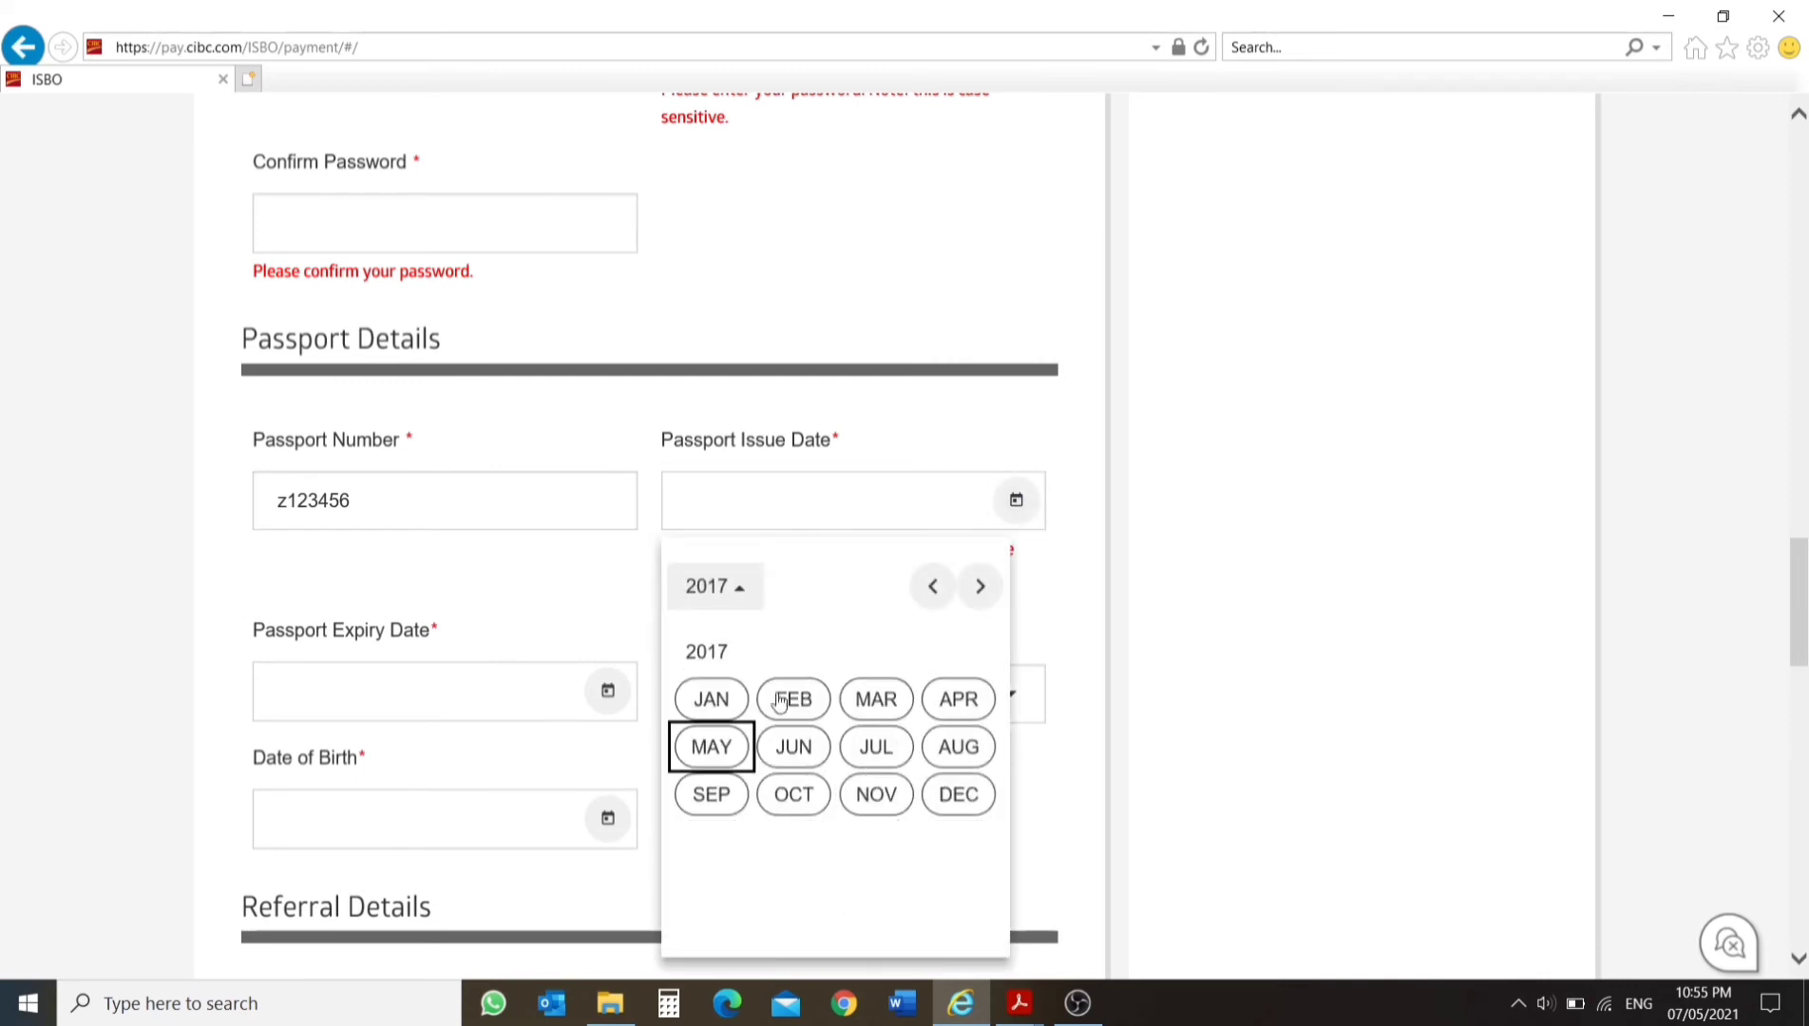
{"action": "left_click", "coordinate": [792, 696]}
{"action": "left_click", "coordinate": [787, 728]}
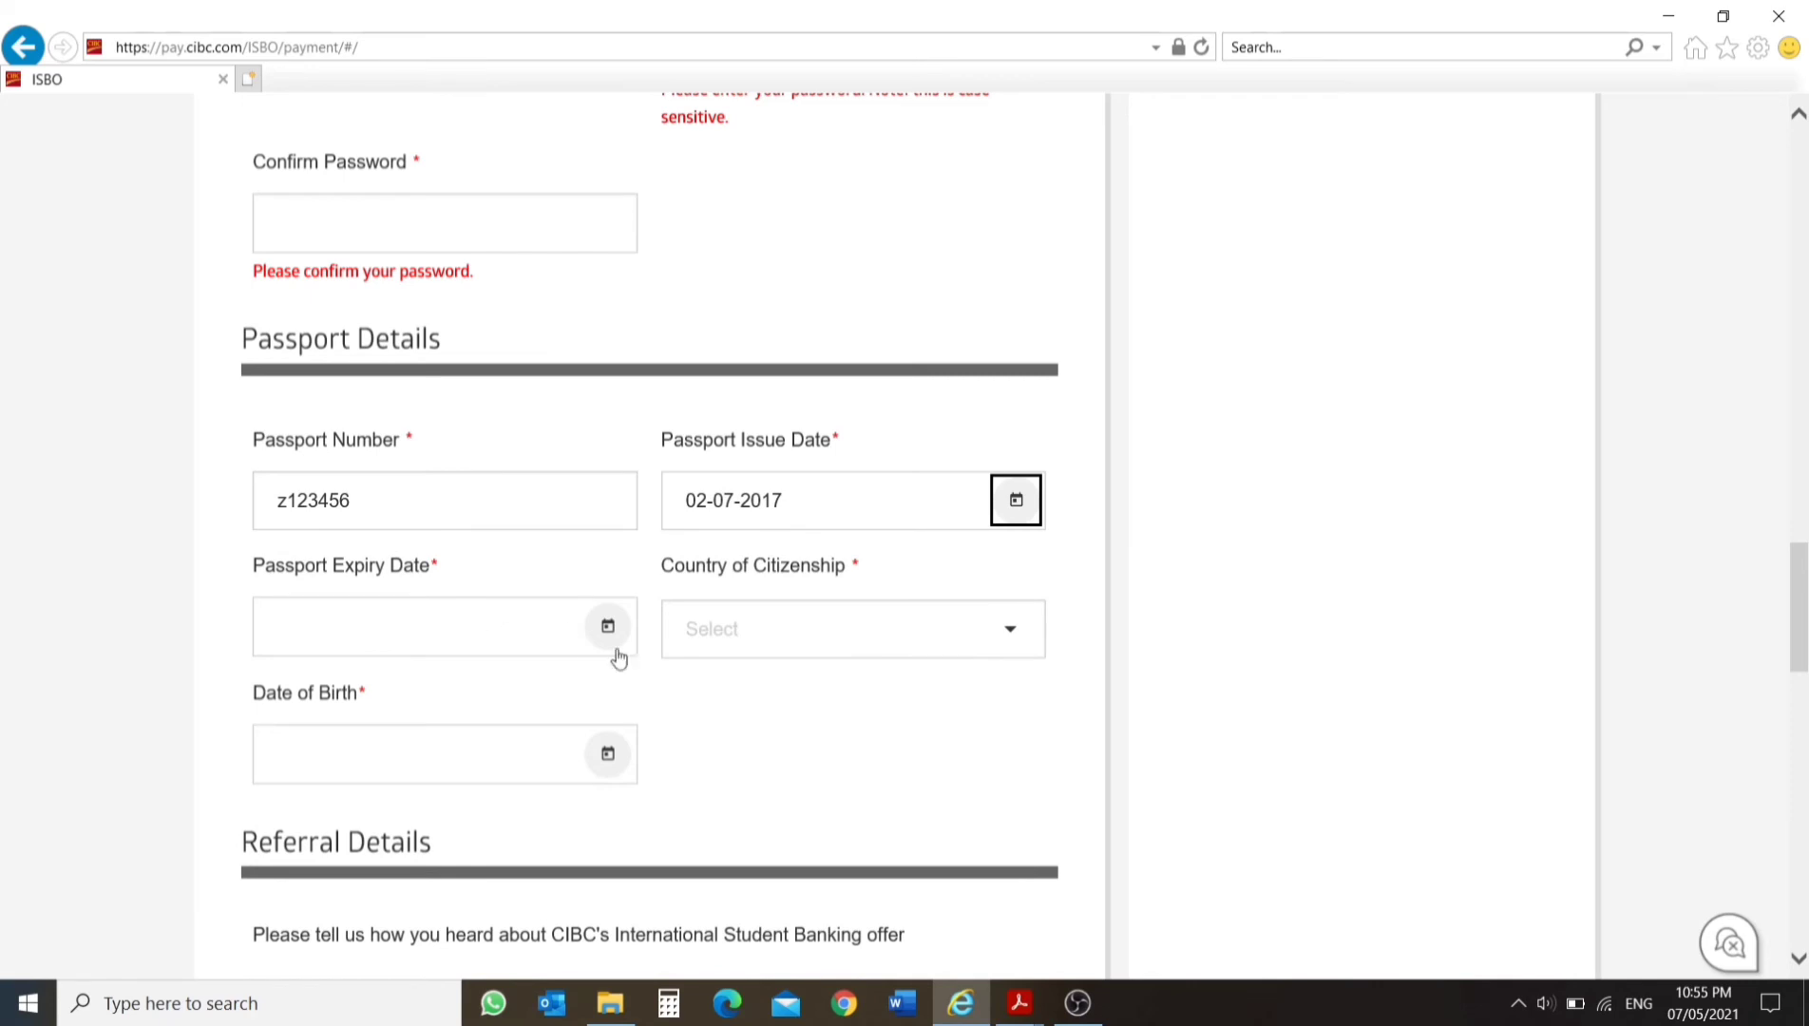
Set the passport expiry date to January 1, 2030 in the passport details.
{"action": "left_click", "coordinate": [608, 626]}
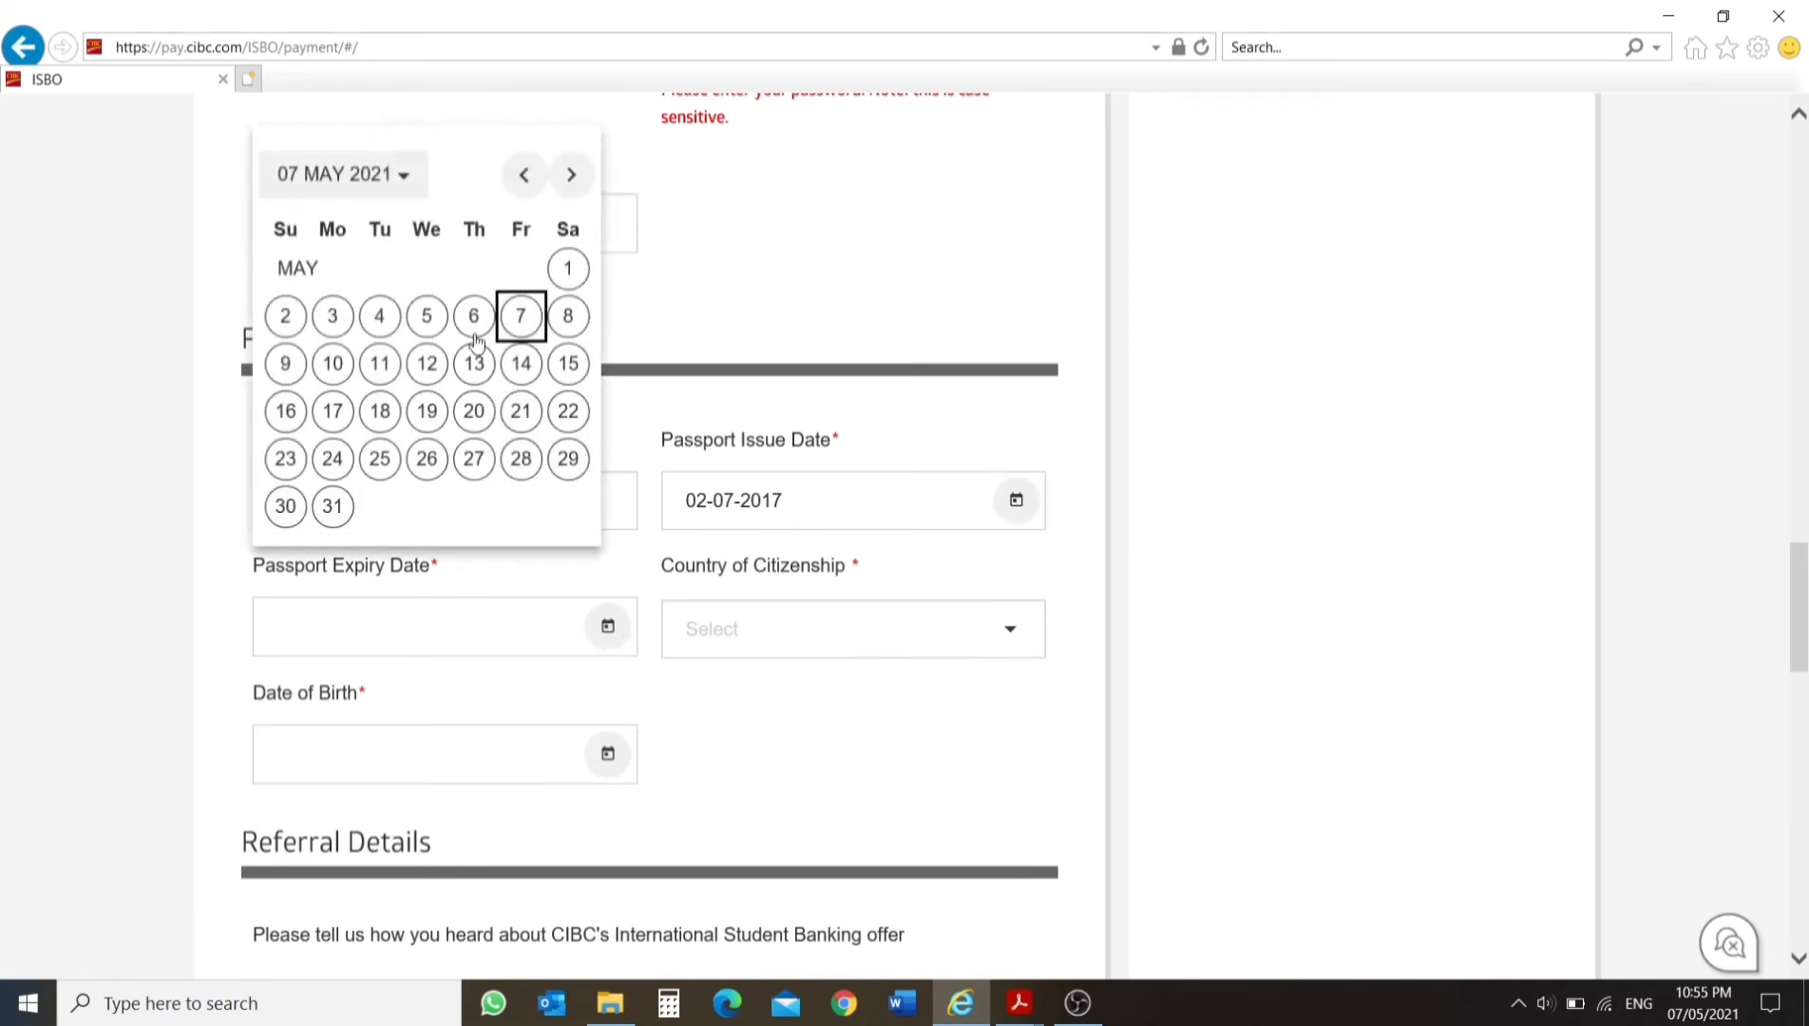
{"action": "left_click", "coordinate": [388, 173]}
{"action": "left_click", "coordinate": [474, 382]}
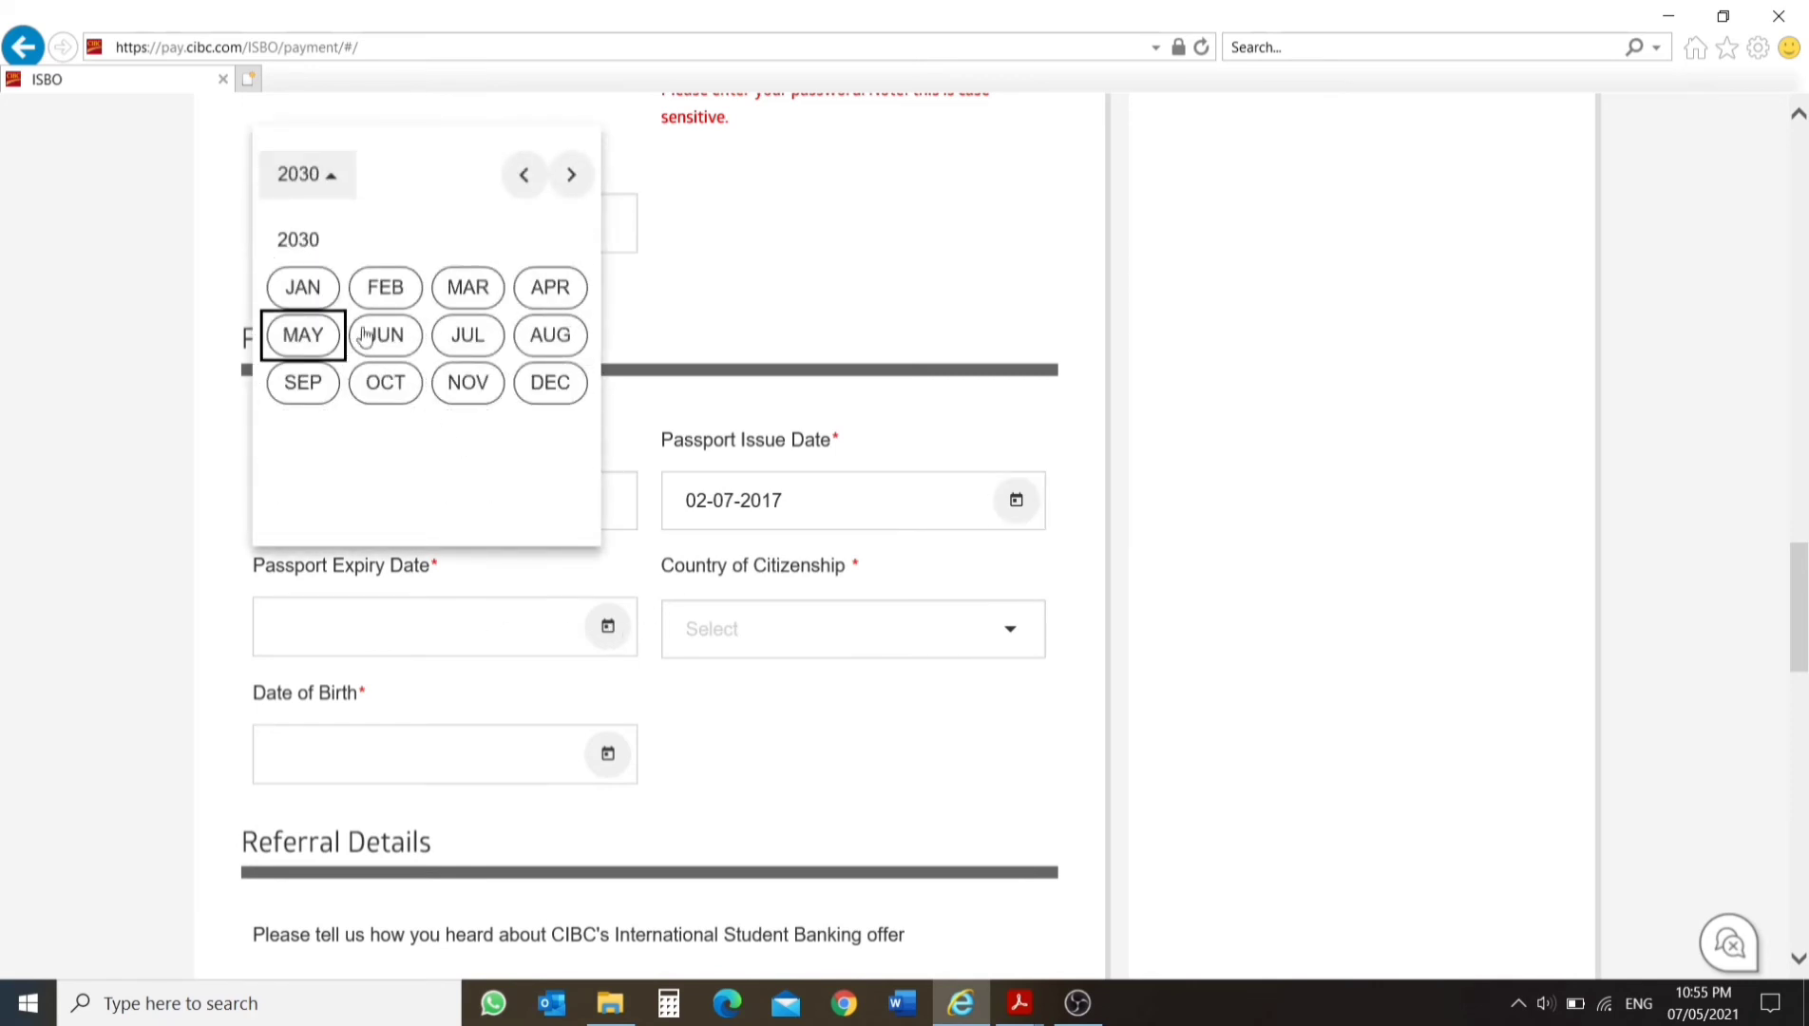
{"action": "left_click", "coordinate": [321, 290]}
{"action": "left_click", "coordinate": [379, 312]}
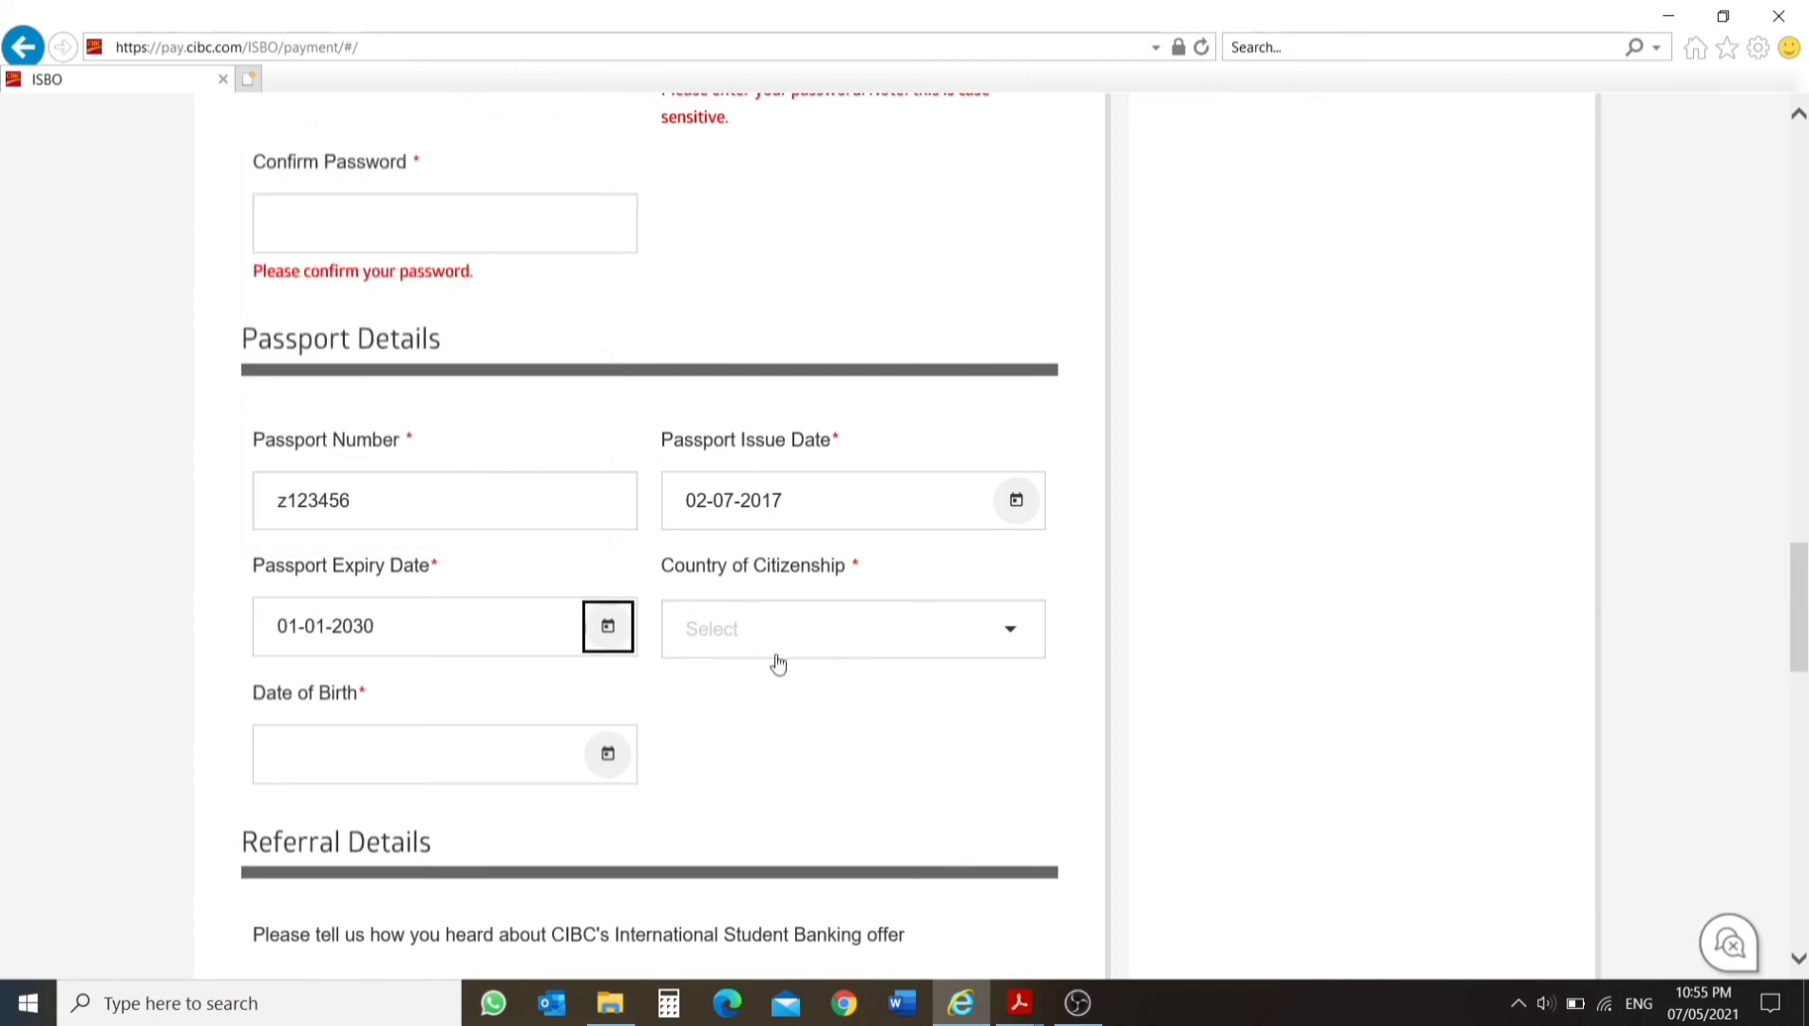
Set the country of citizenship to India in the passport details.
{"action": "left_click", "coordinate": [782, 646]}
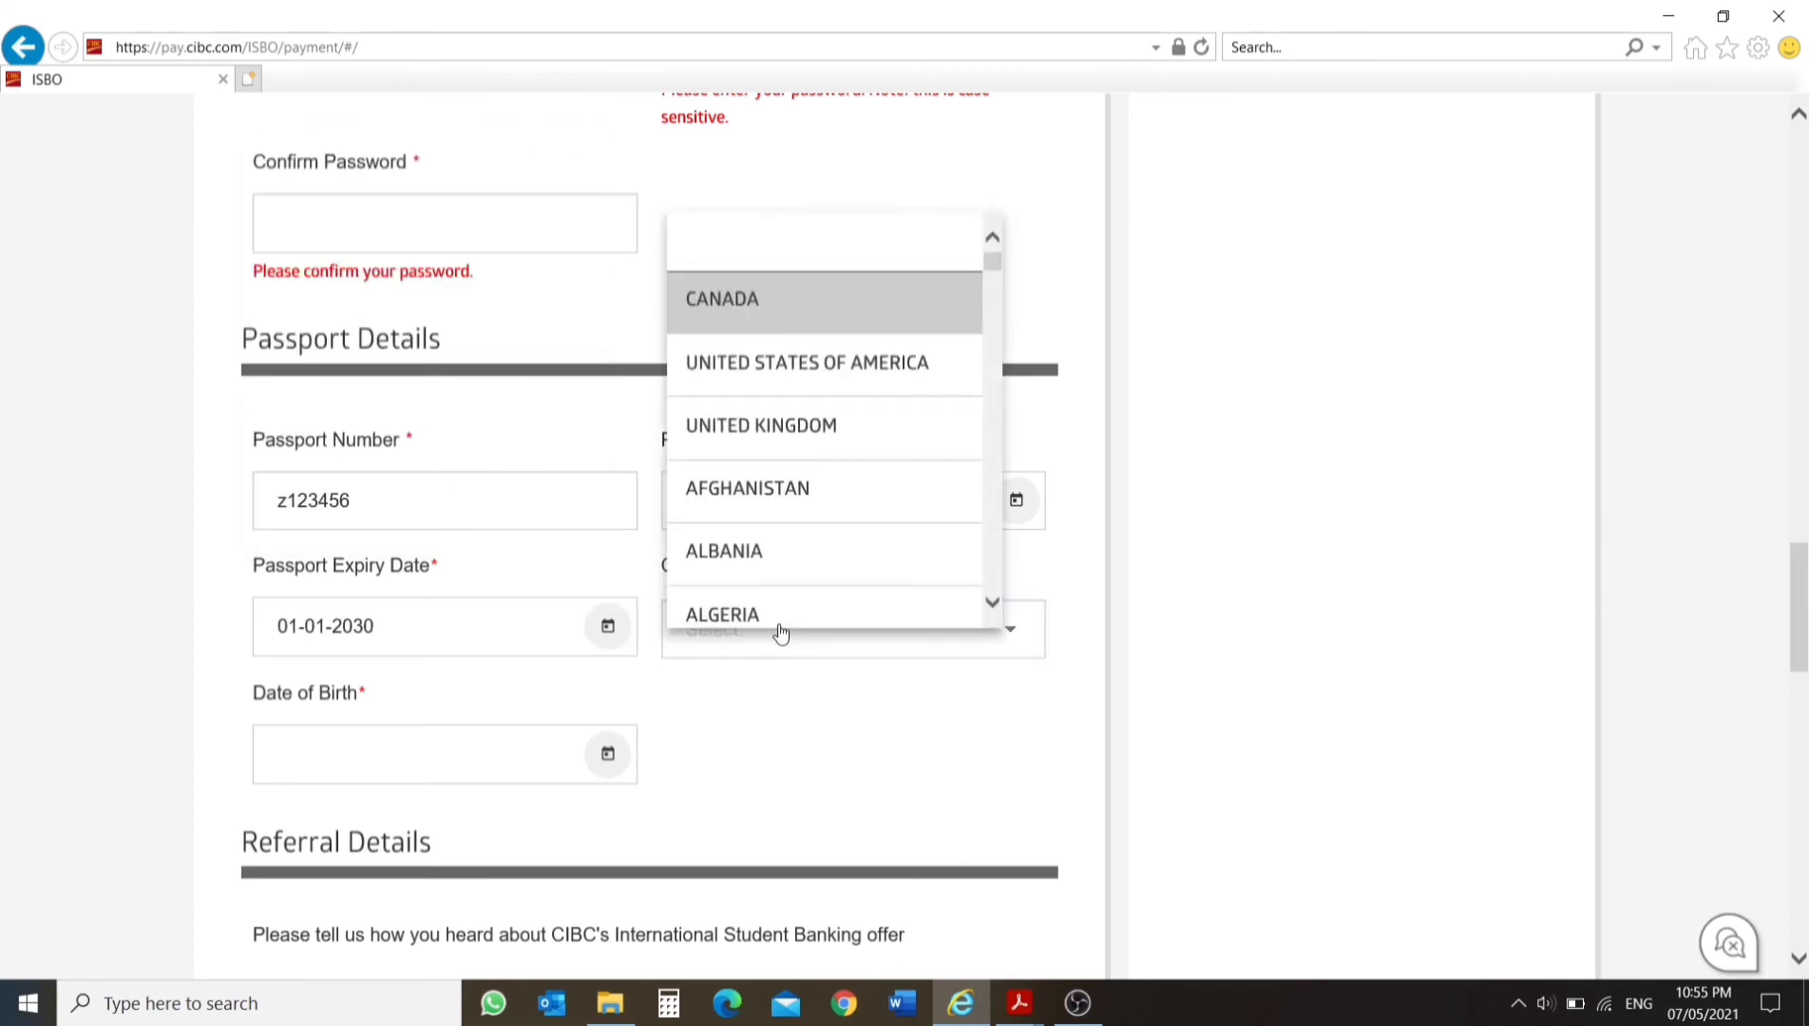
{"action": "type", "text": "india"}
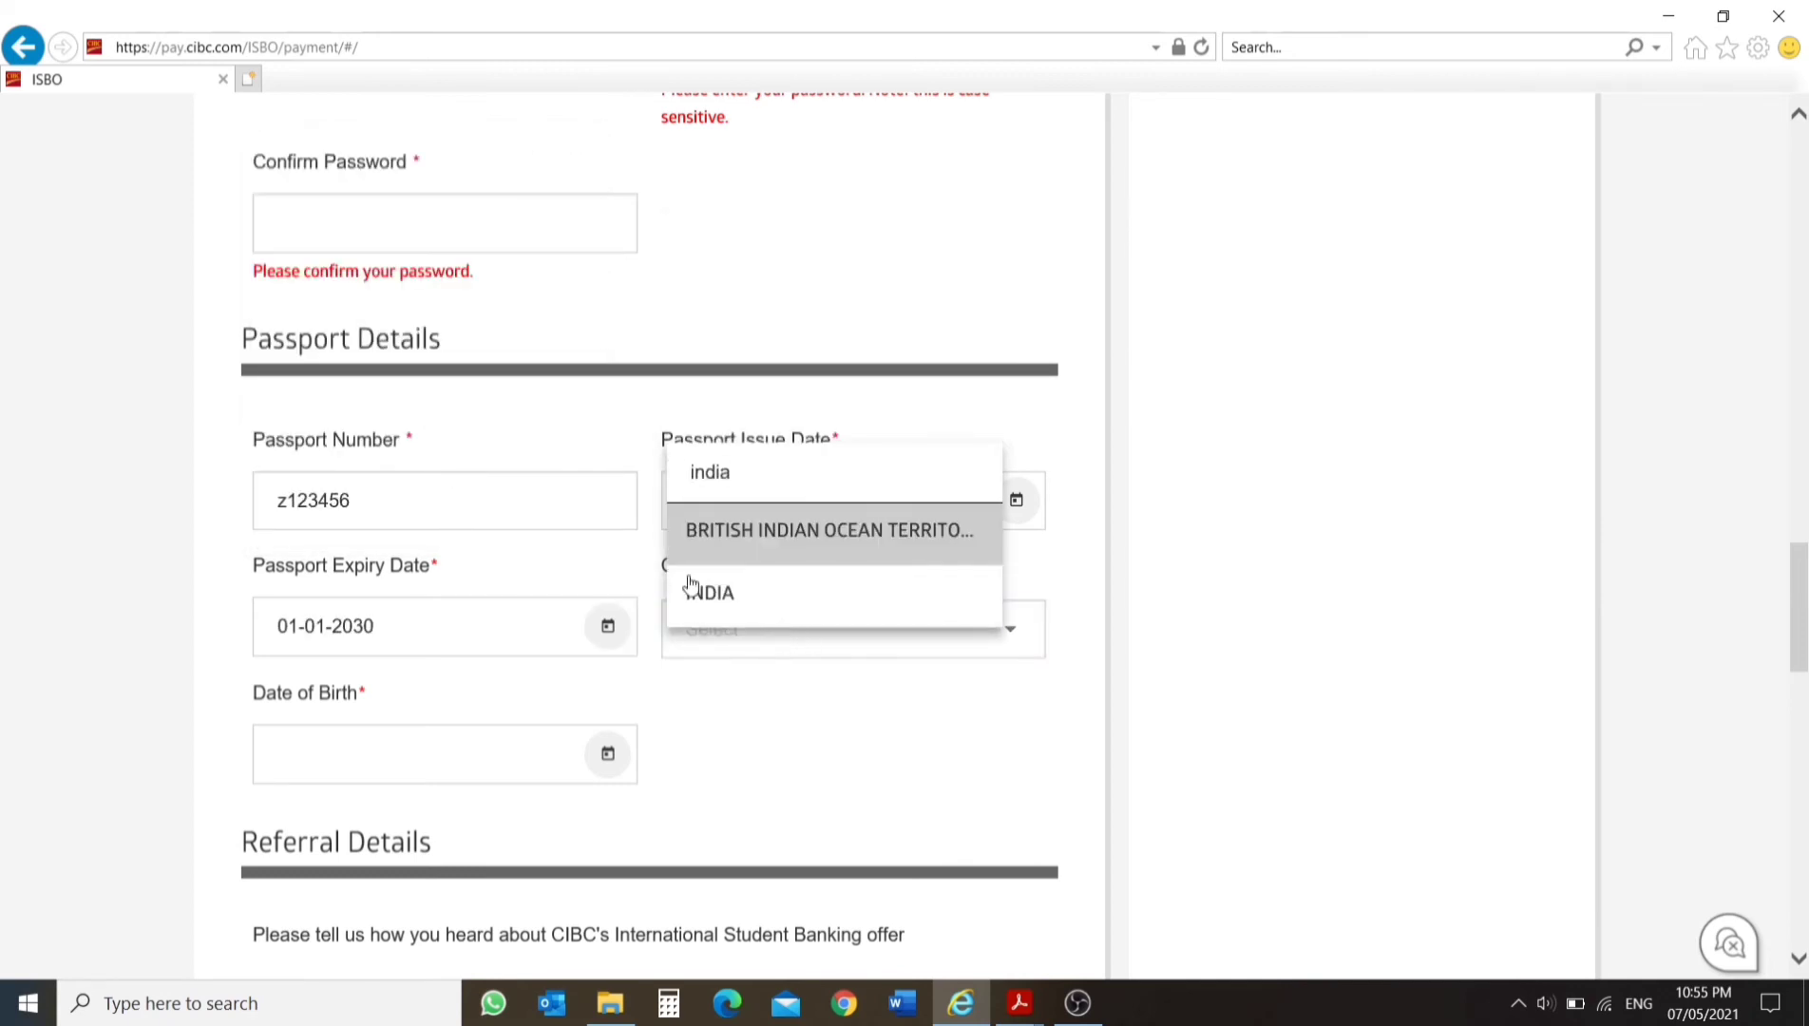
{"action": "left_click", "coordinate": [703, 591]}
Set the student's date of birth in the passport details.
{"action": "left_click", "coordinate": [607, 754]}
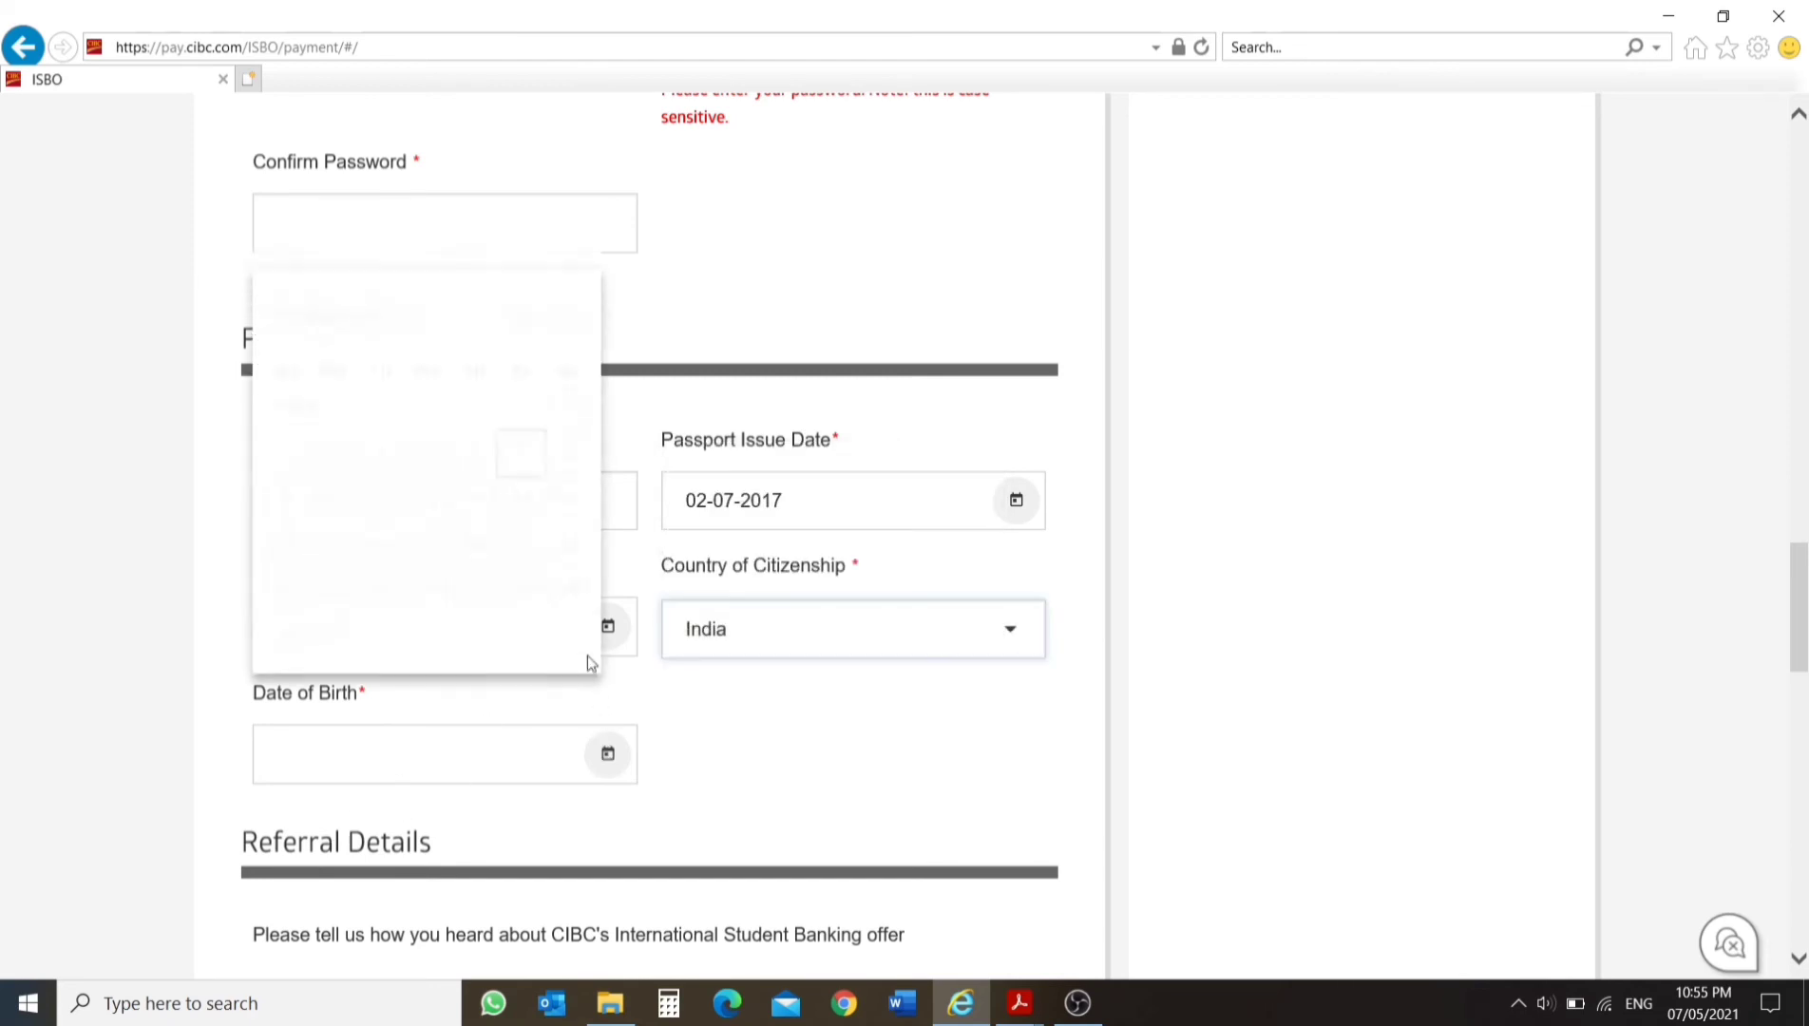
{"action": "left_click", "coordinate": [418, 306]}
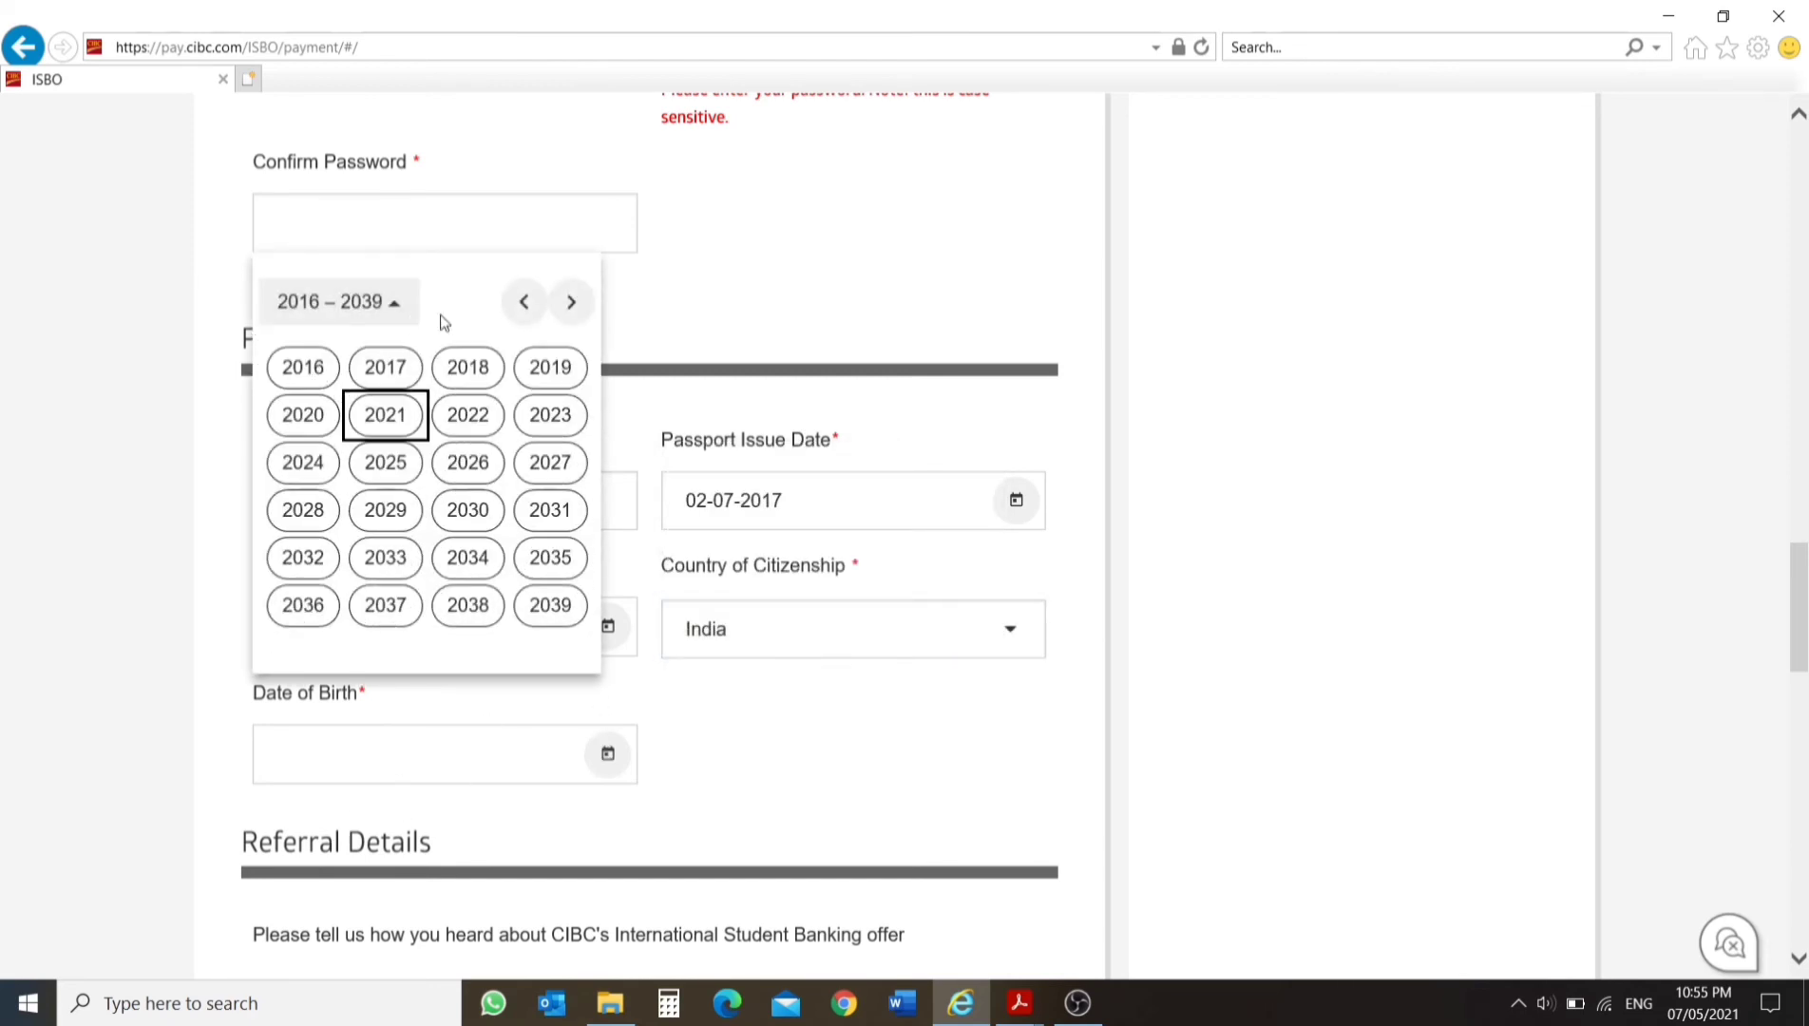
{"action": "left_click", "coordinate": [523, 304]}
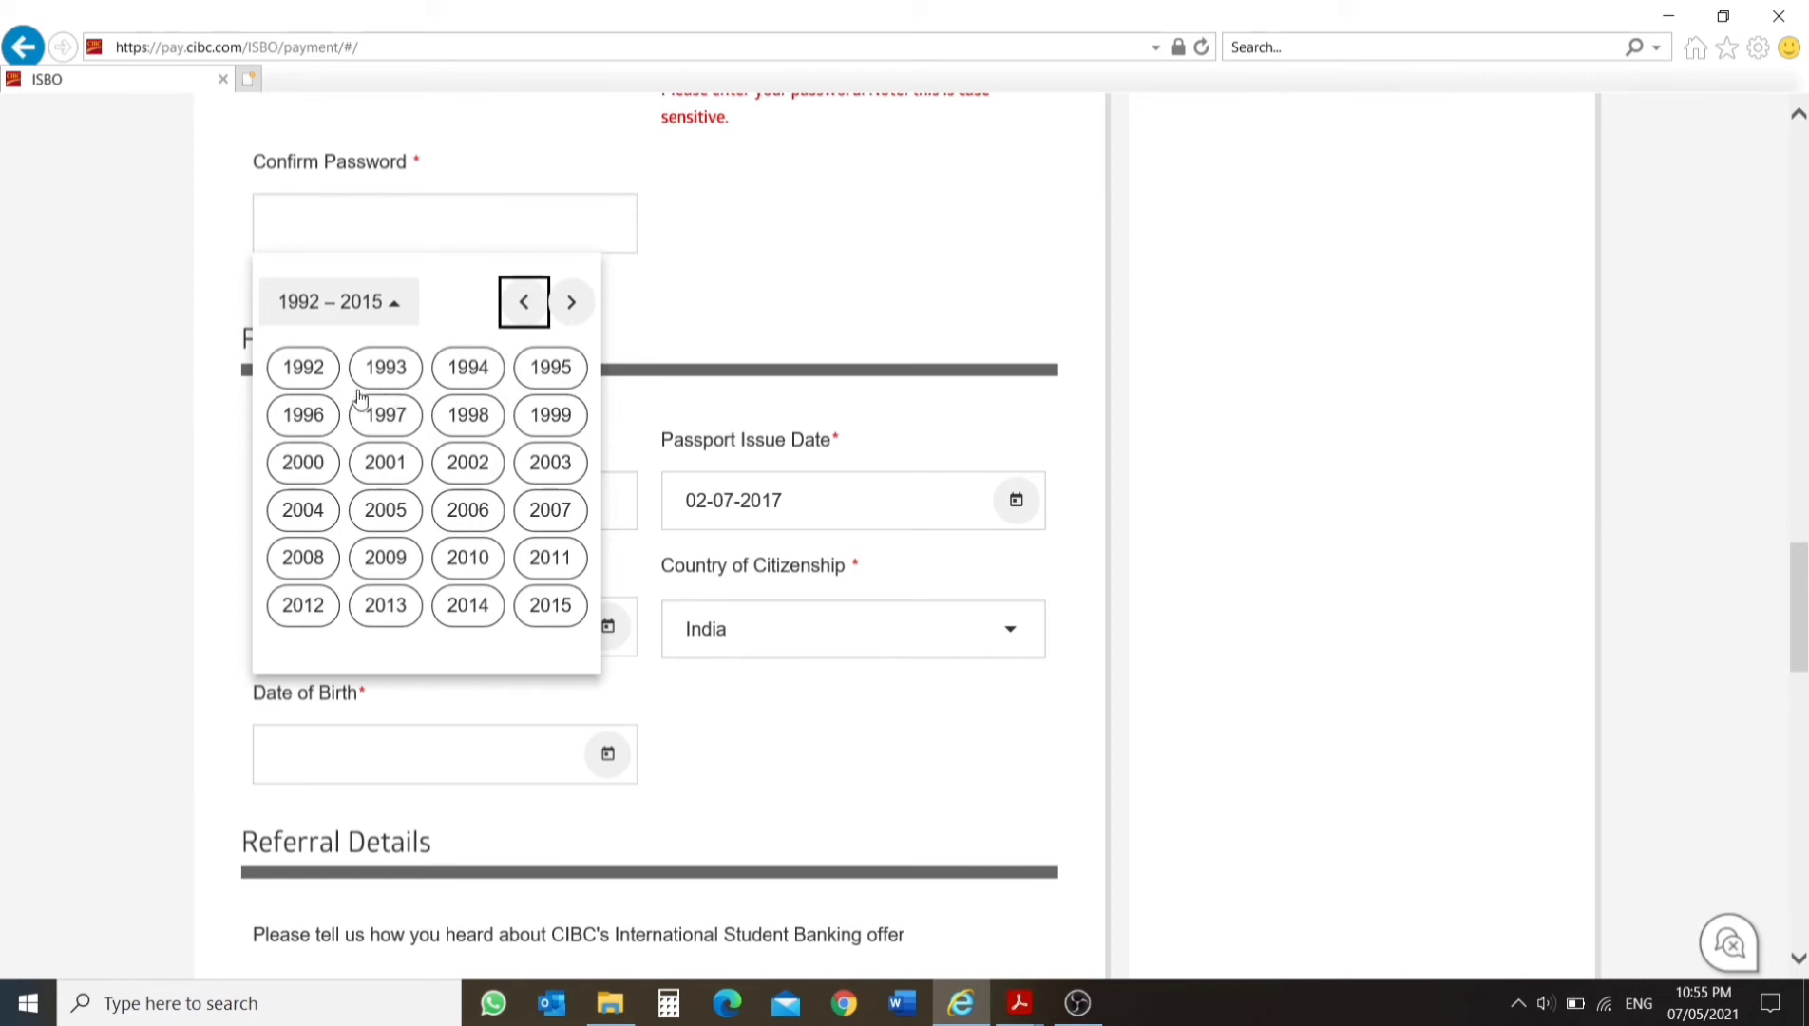
{"action": "left_click", "coordinate": [386, 371]}
{"action": "left_click", "coordinate": [310, 416]}
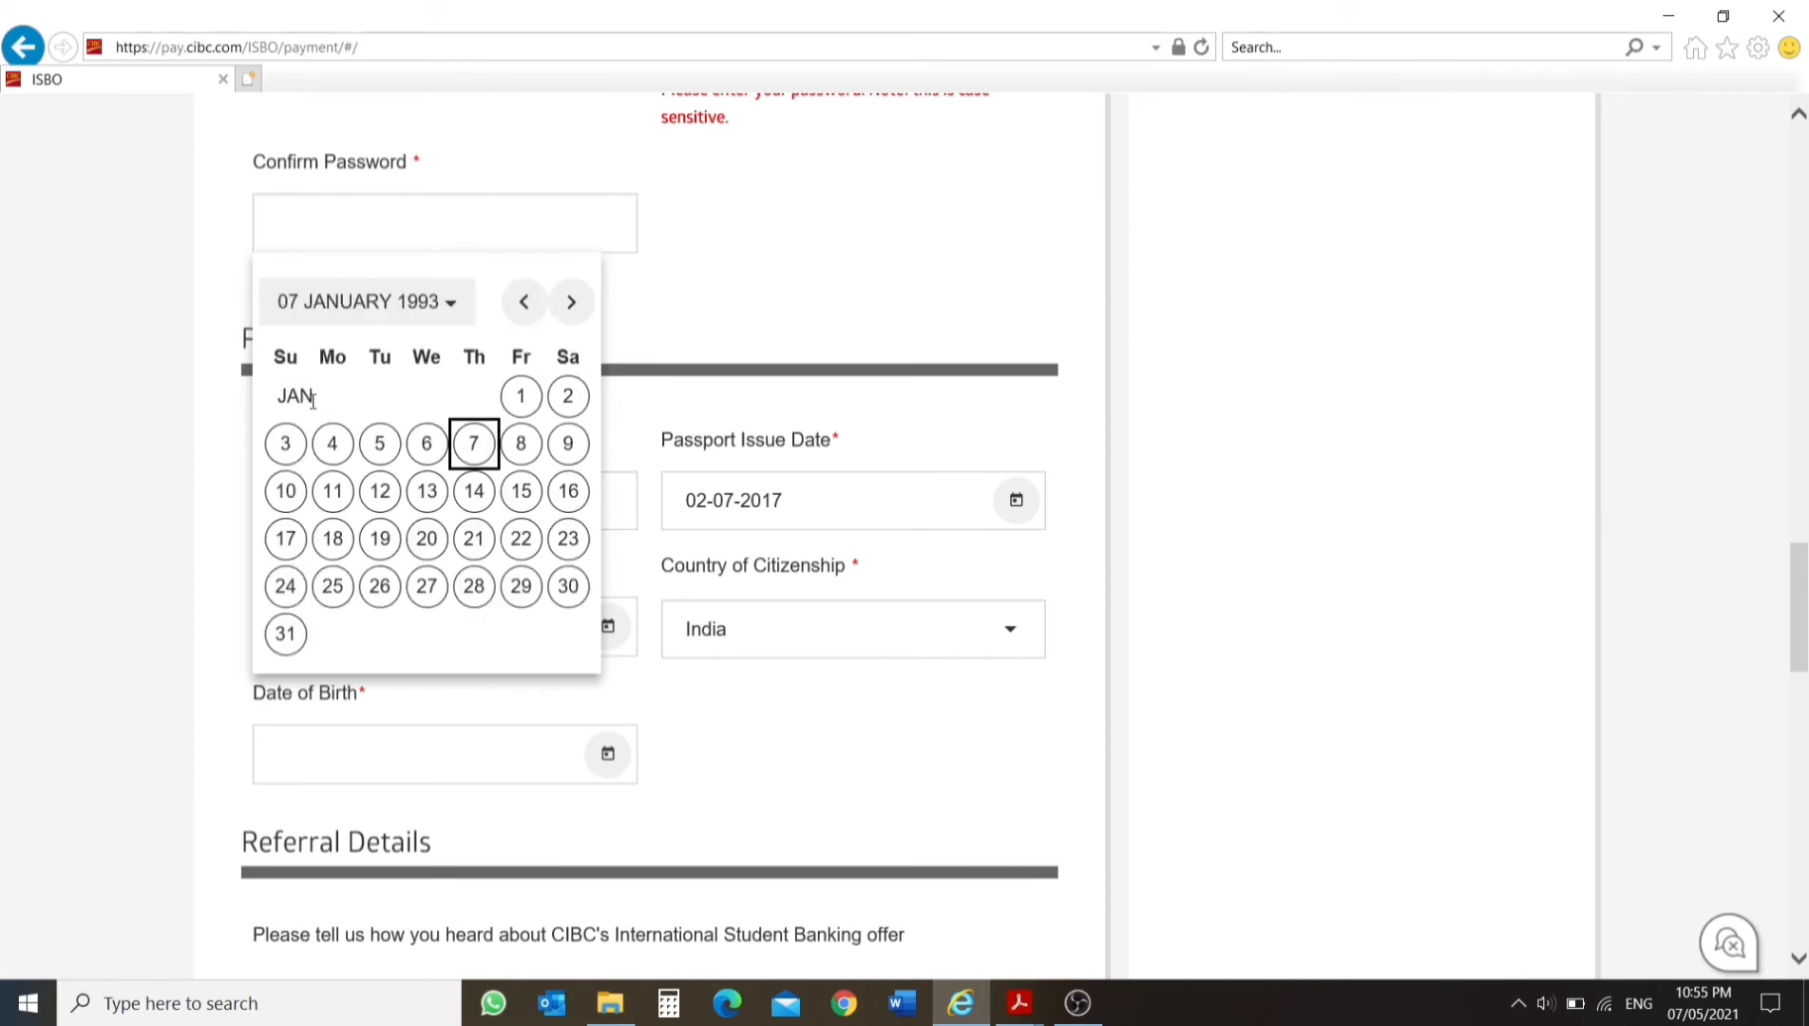
{"action": "left_click", "coordinate": [521, 396]}
Choose Friends and Family as how the student heard about the offer and enter the referrer's full name as details.
{"action": "scroll", "coordinate": [626, 597], "scroll_direction": "down", "scroll_amount": 2}
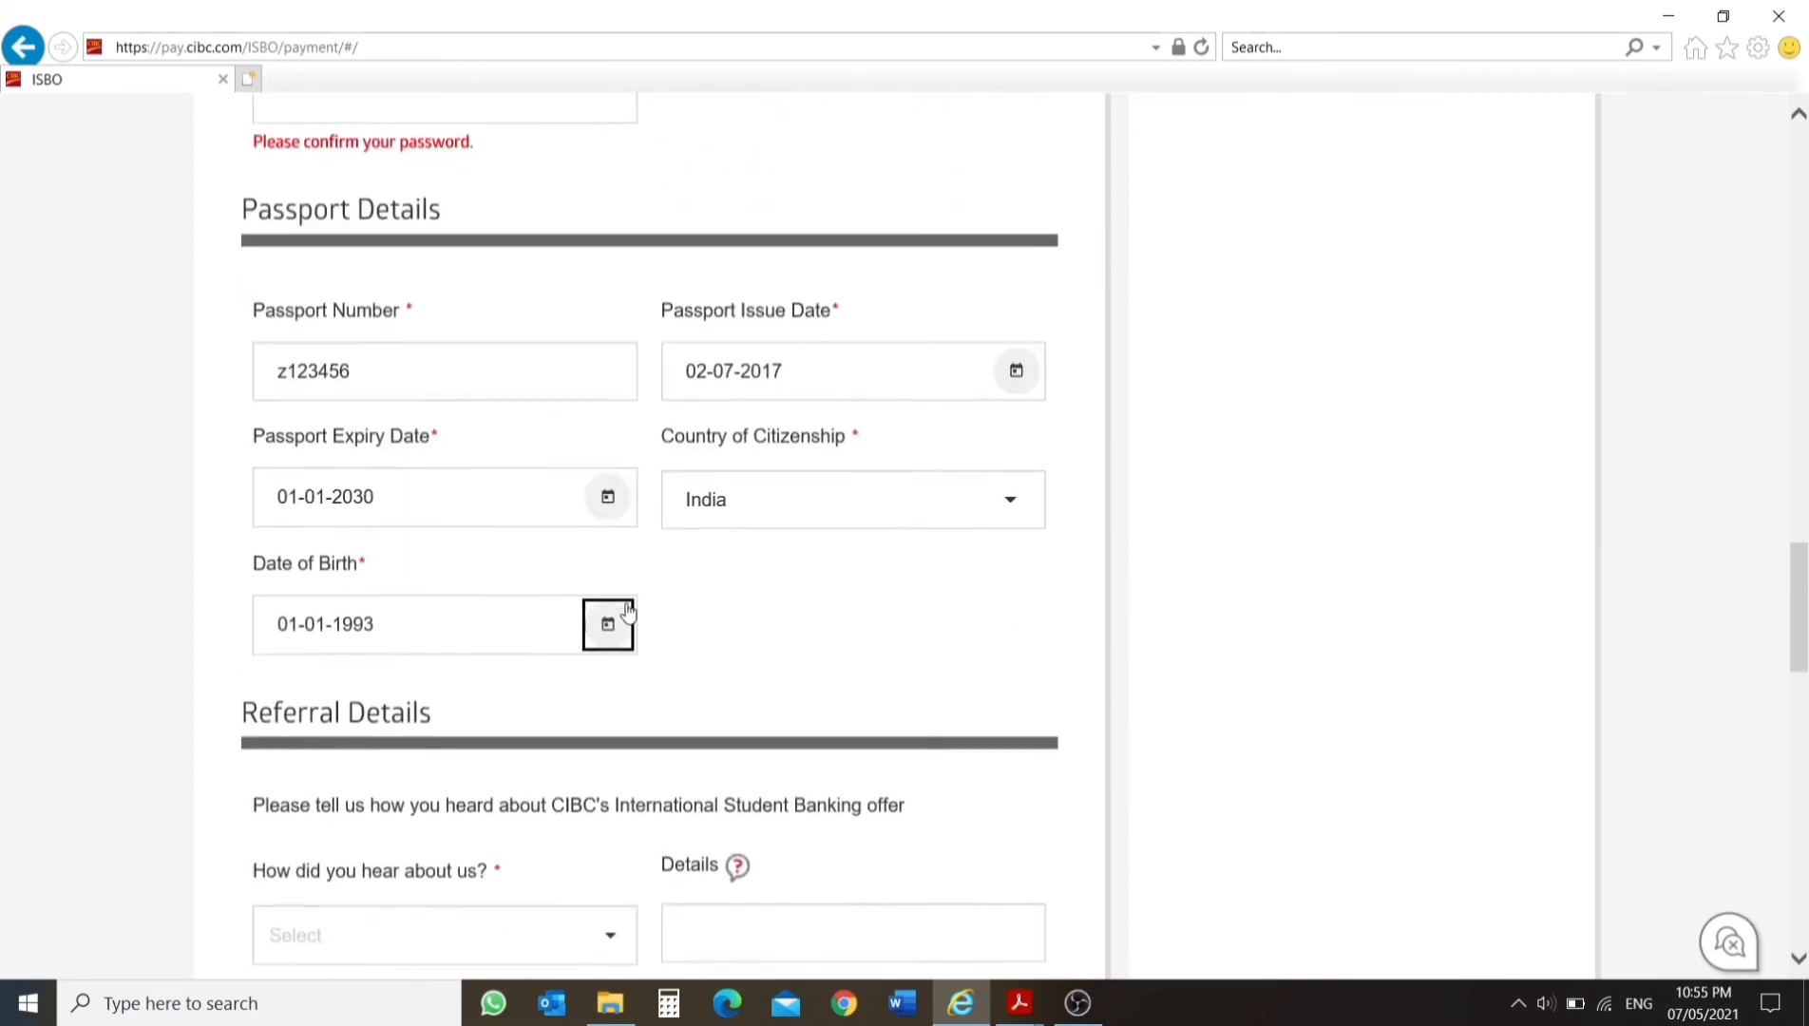
{"action": "scroll", "coordinate": [622, 618], "scroll_direction": "down", "scroll_amount": 5}
{"action": "scroll", "coordinate": [367, 314], "scroll_direction": "up", "scroll_amount": 1}
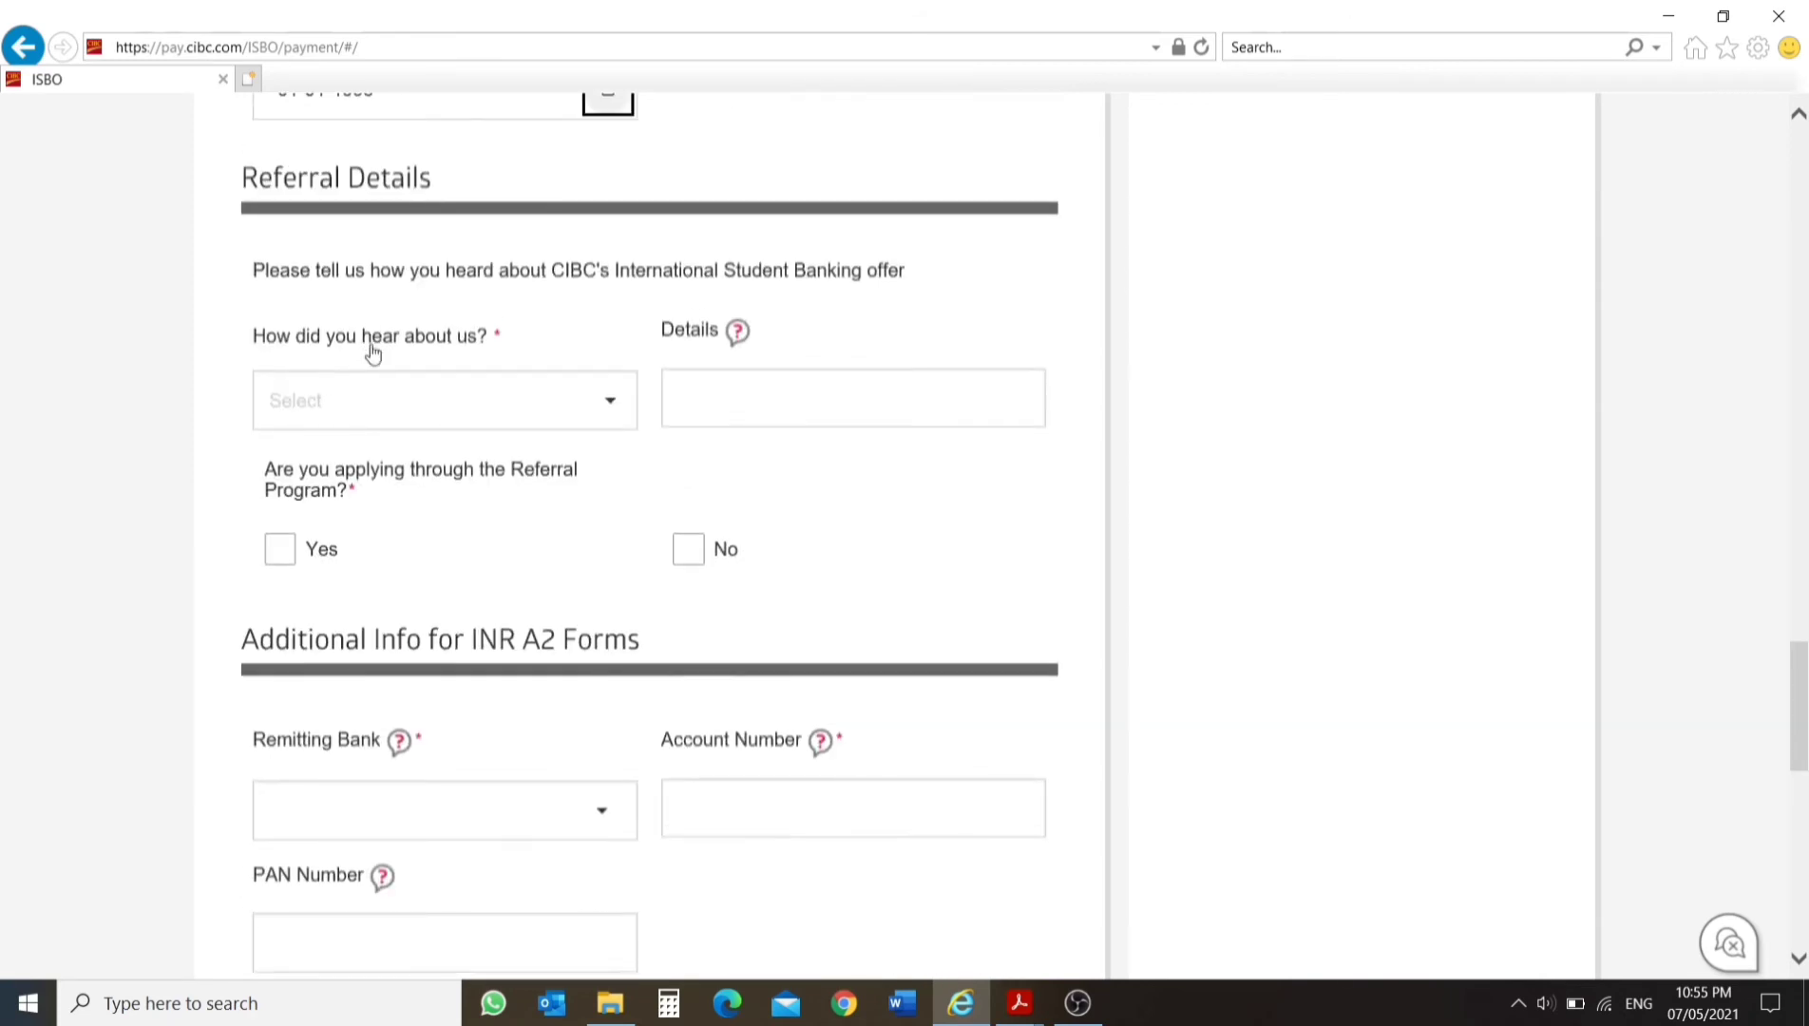
{"action": "scroll", "coordinate": [371, 353], "scroll_direction": "up", "scroll_amount": 1}
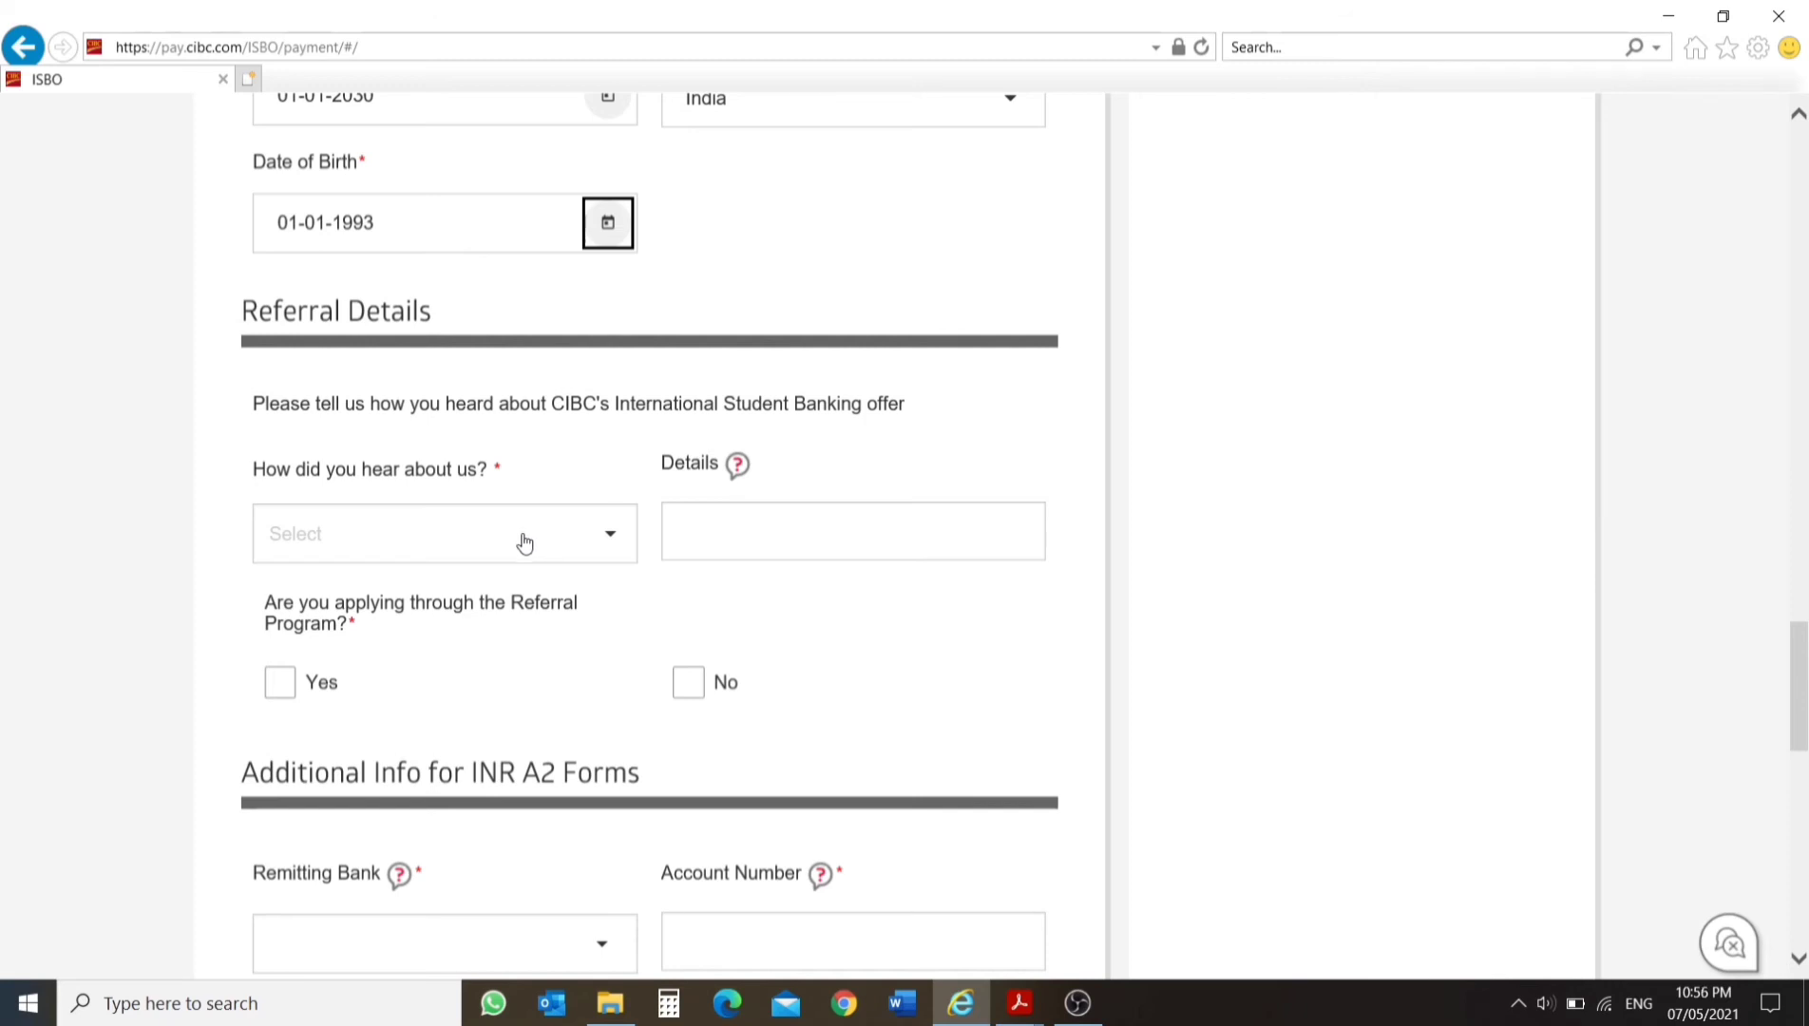
{"action": "left_click", "coordinate": [397, 513]}
{"action": "scroll", "coordinate": [423, 646], "scroll_direction": "down", "scroll_amount": 1}
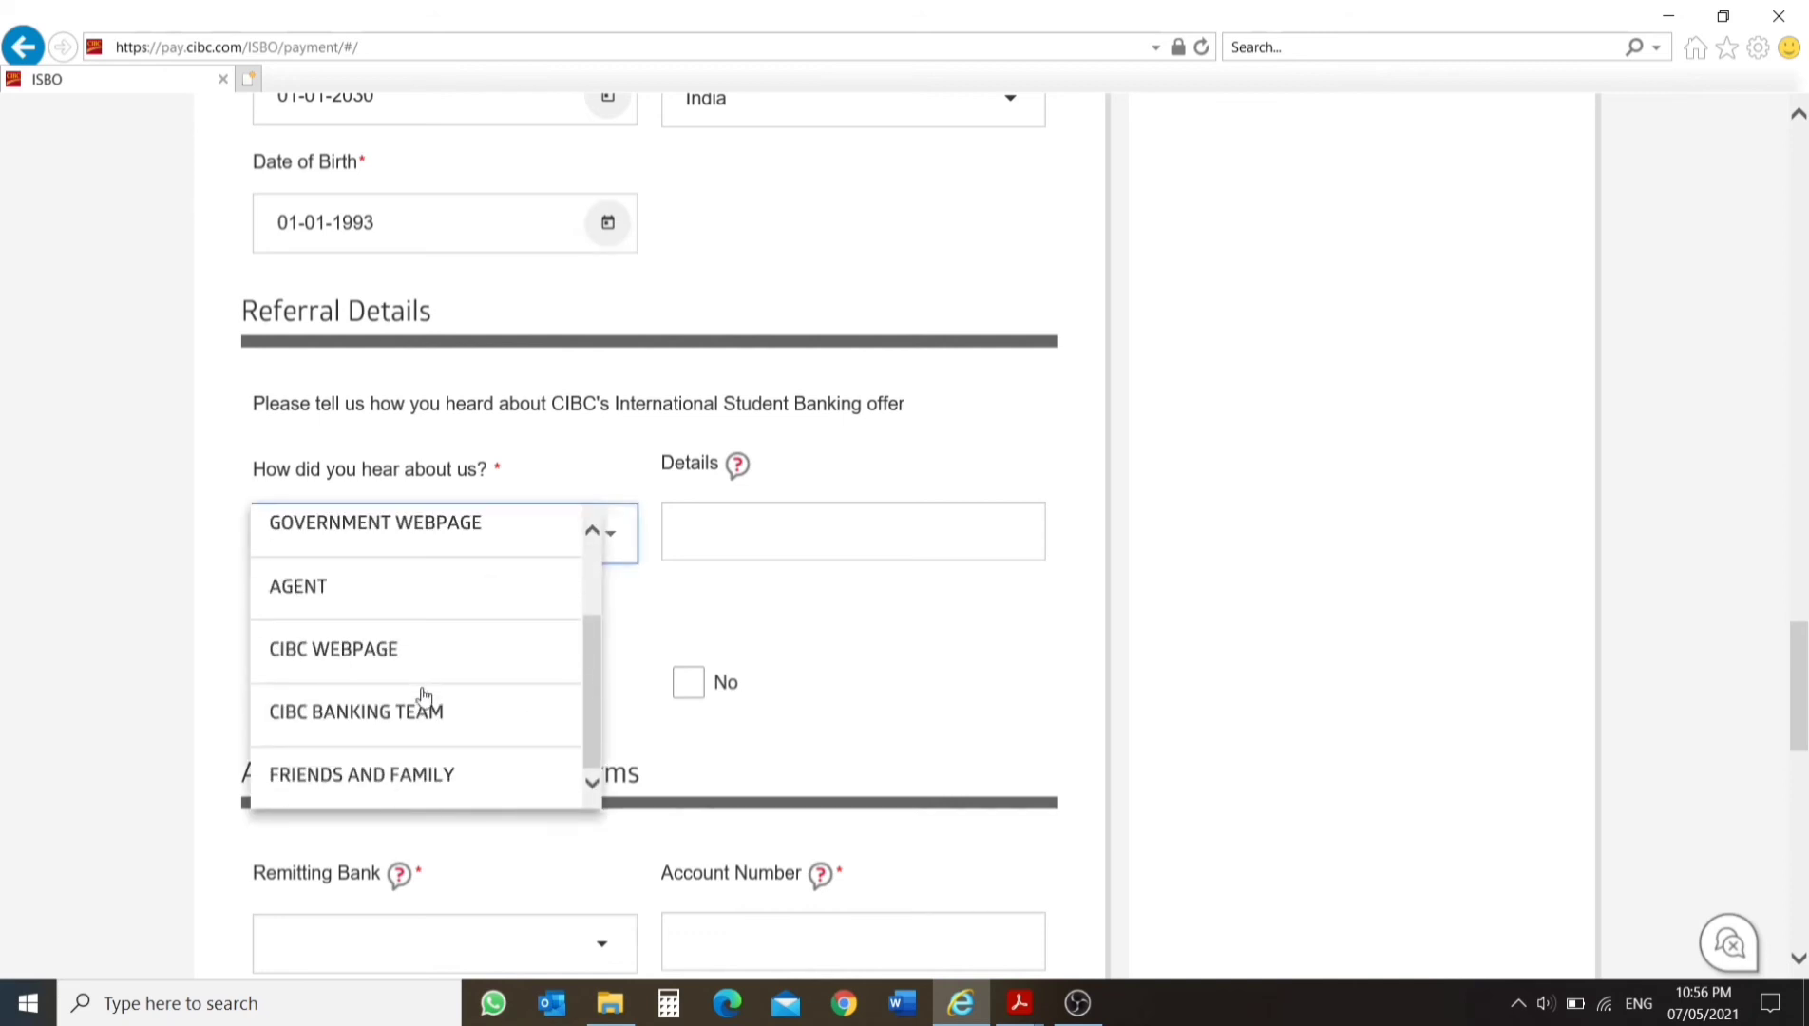
{"action": "left_click", "coordinate": [433, 784]}
{"action": "left_click", "coordinate": [718, 529]}
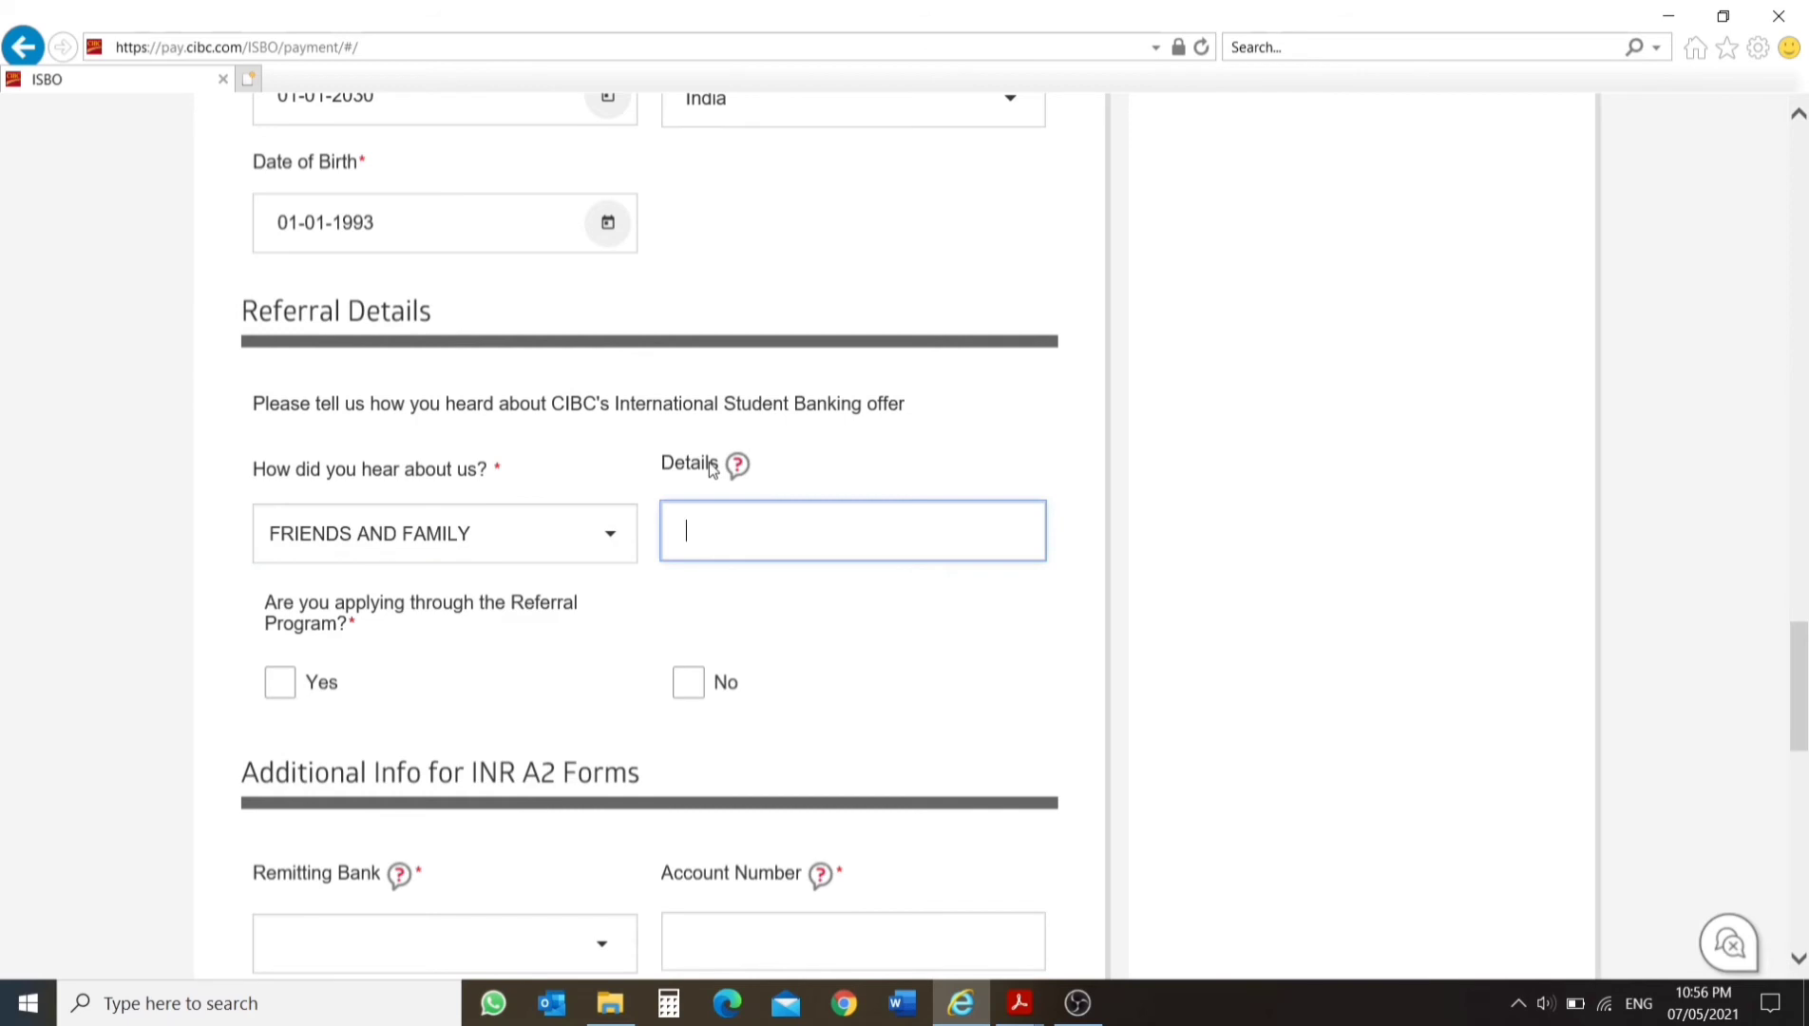
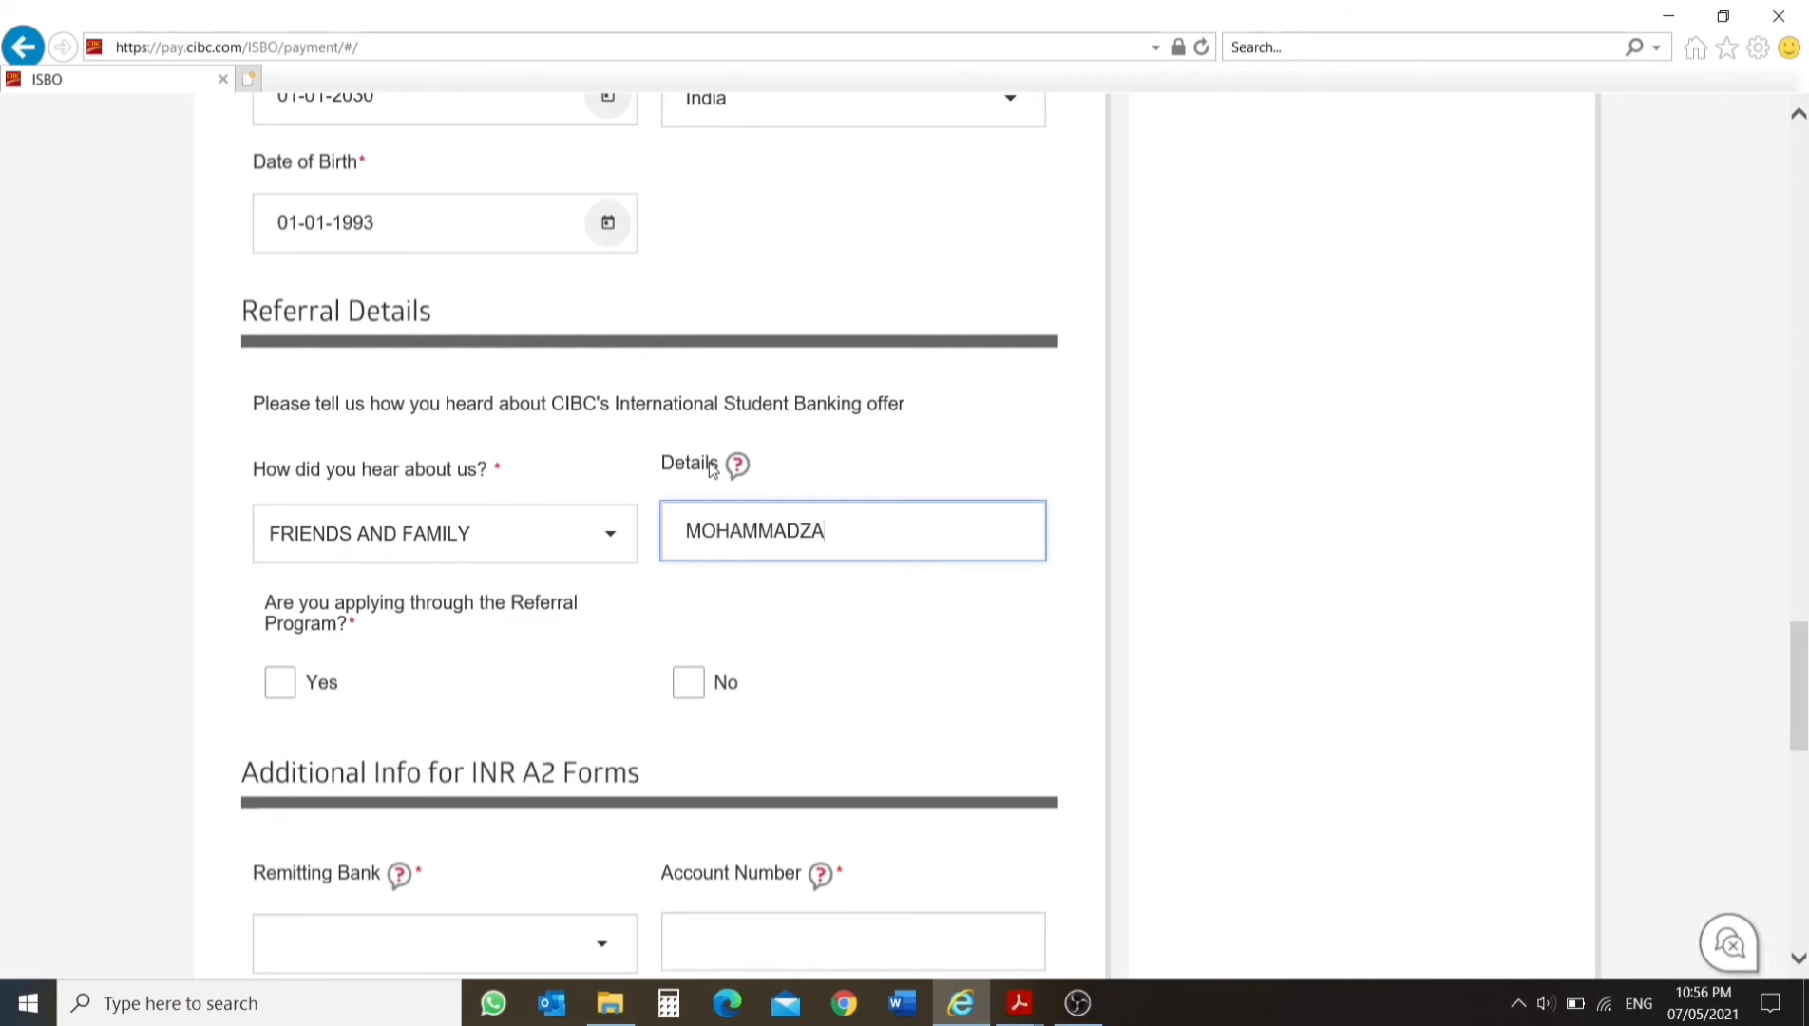
Answer Yes to applying through the Referral Program in the referral details.
{"action": "left_click", "coordinate": [280, 684]}
{"action": "scroll", "coordinate": [361, 570], "scroll_direction": "down", "scroll_amount": 2}
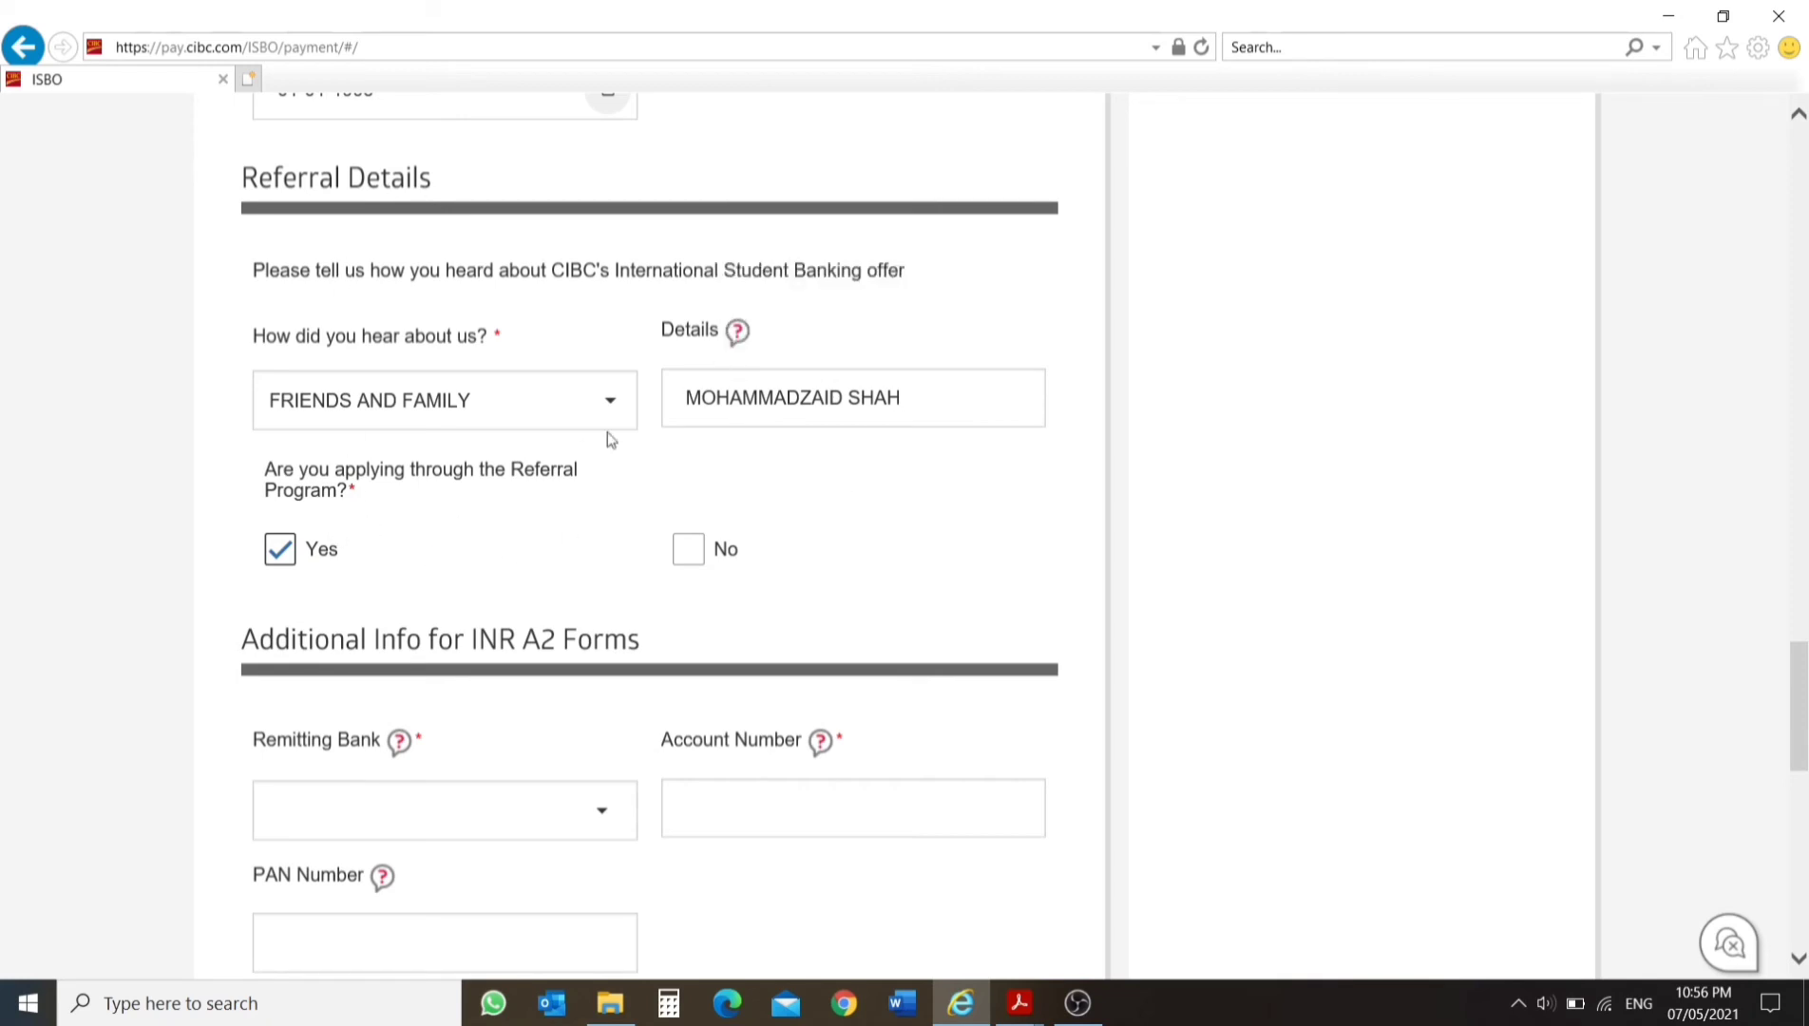
{"action": "left_click", "coordinate": [697, 549]}
{"action": "left_click", "coordinate": [303, 549]}
{"action": "left_click", "coordinate": [300, 551]}
Enter the referrer's e-mail address in the referral details.
{"action": "scroll", "coordinate": [566, 548], "scroll_direction": "up", "scroll_amount": 3}
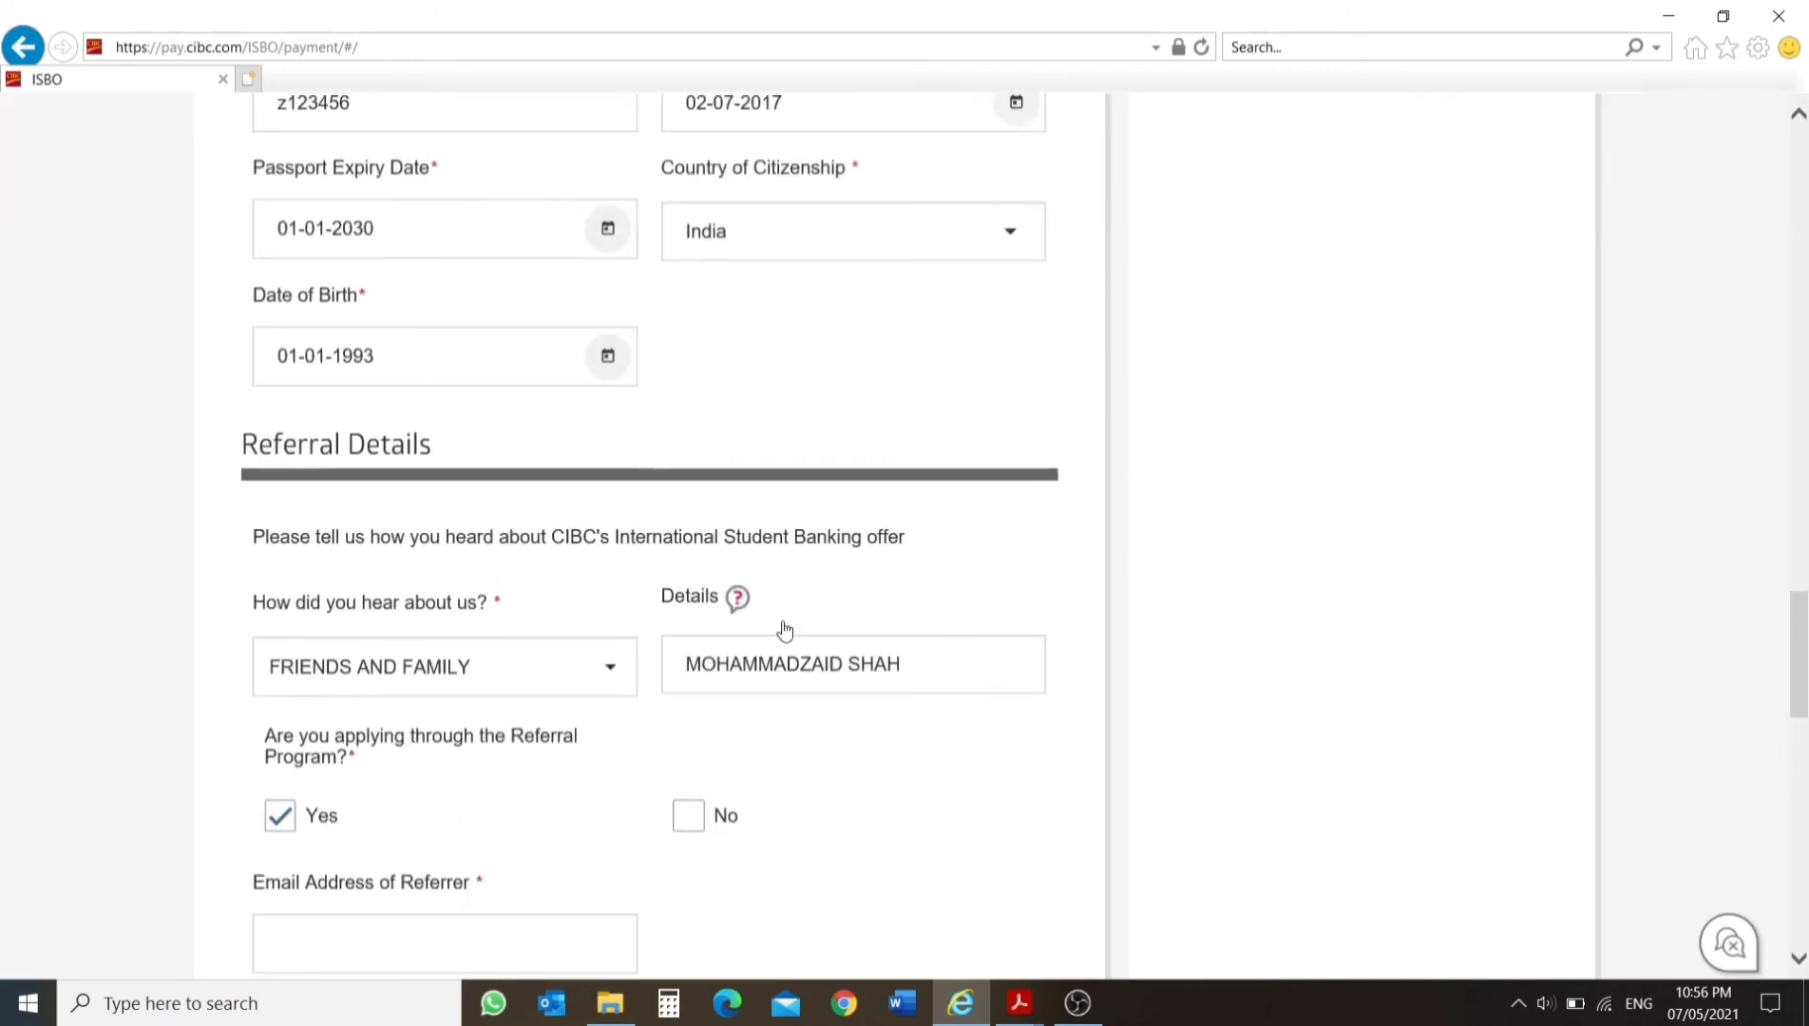
{"action": "scroll", "coordinate": [784, 630], "scroll_direction": "down", "scroll_amount": 5}
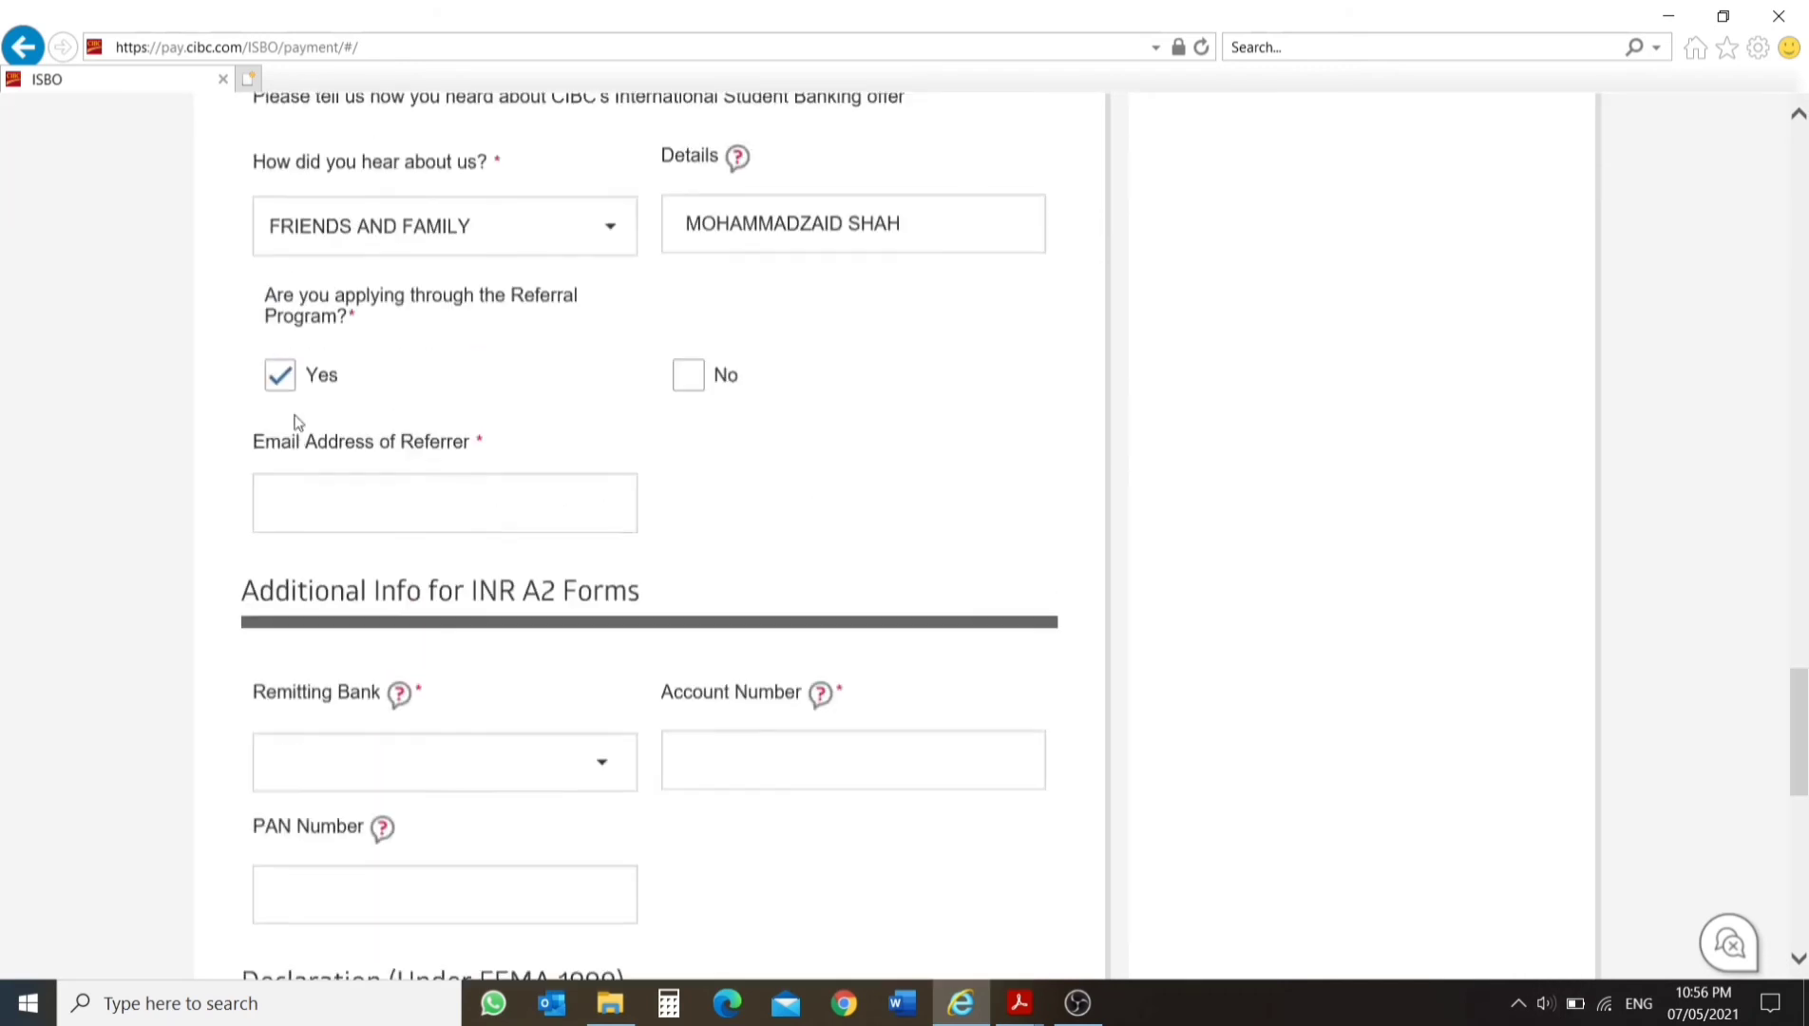
{"action": "scroll", "coordinate": [302, 429], "scroll_direction": "up", "scroll_amount": 1}
{"action": "left_click", "coordinate": [327, 525]}
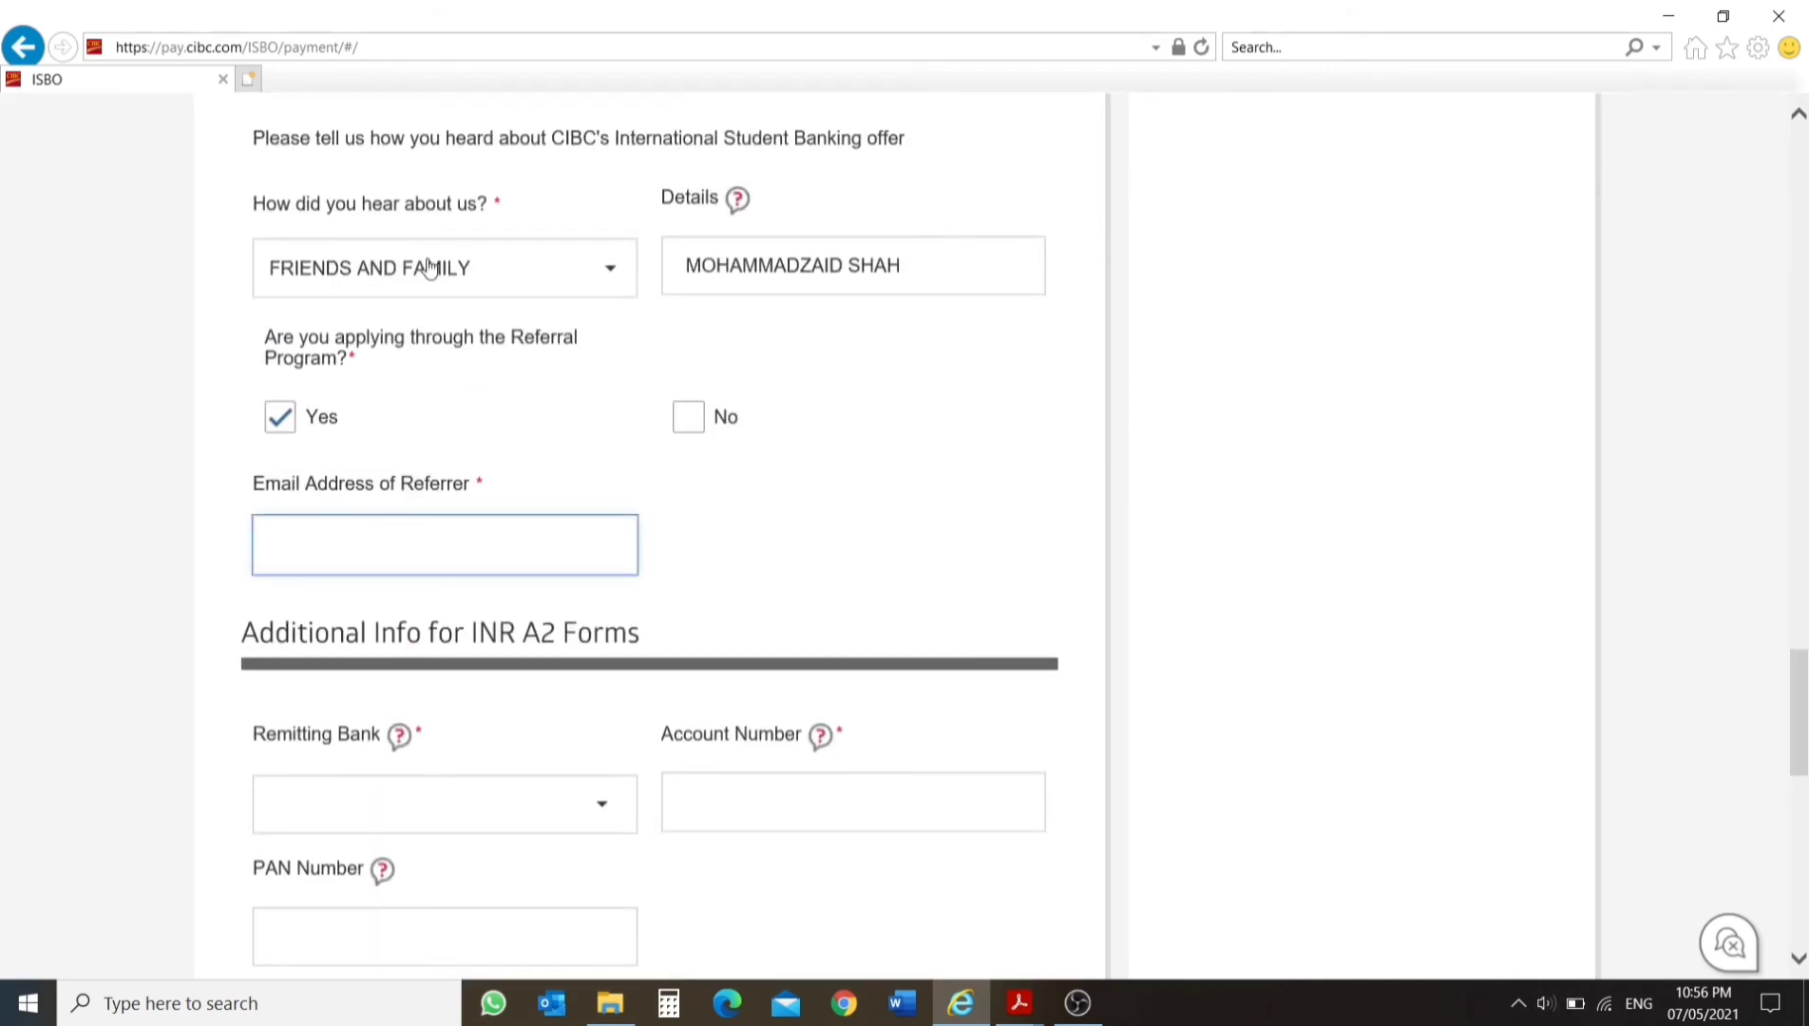
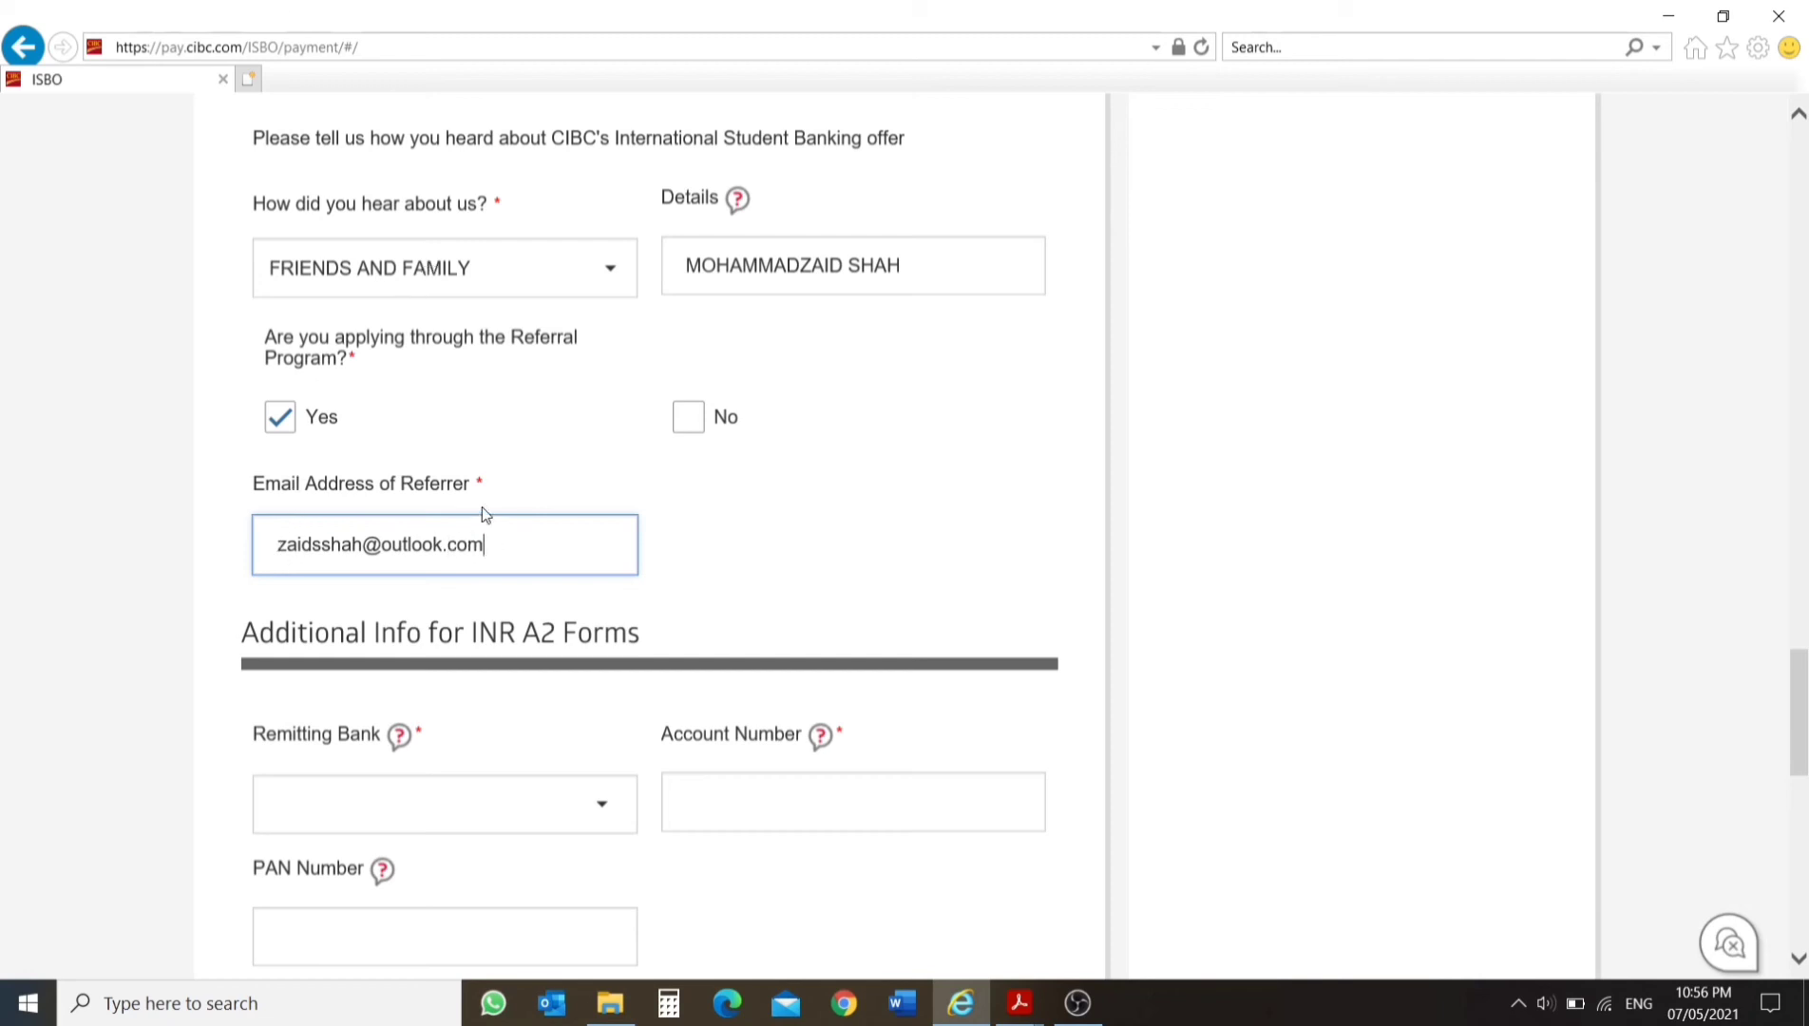
Select Bank of Baroda as the remitting bank in the additional info for INR A2 forms.
{"action": "scroll", "coordinate": [465, 441], "scroll_direction": "up", "scroll_amount": 2}
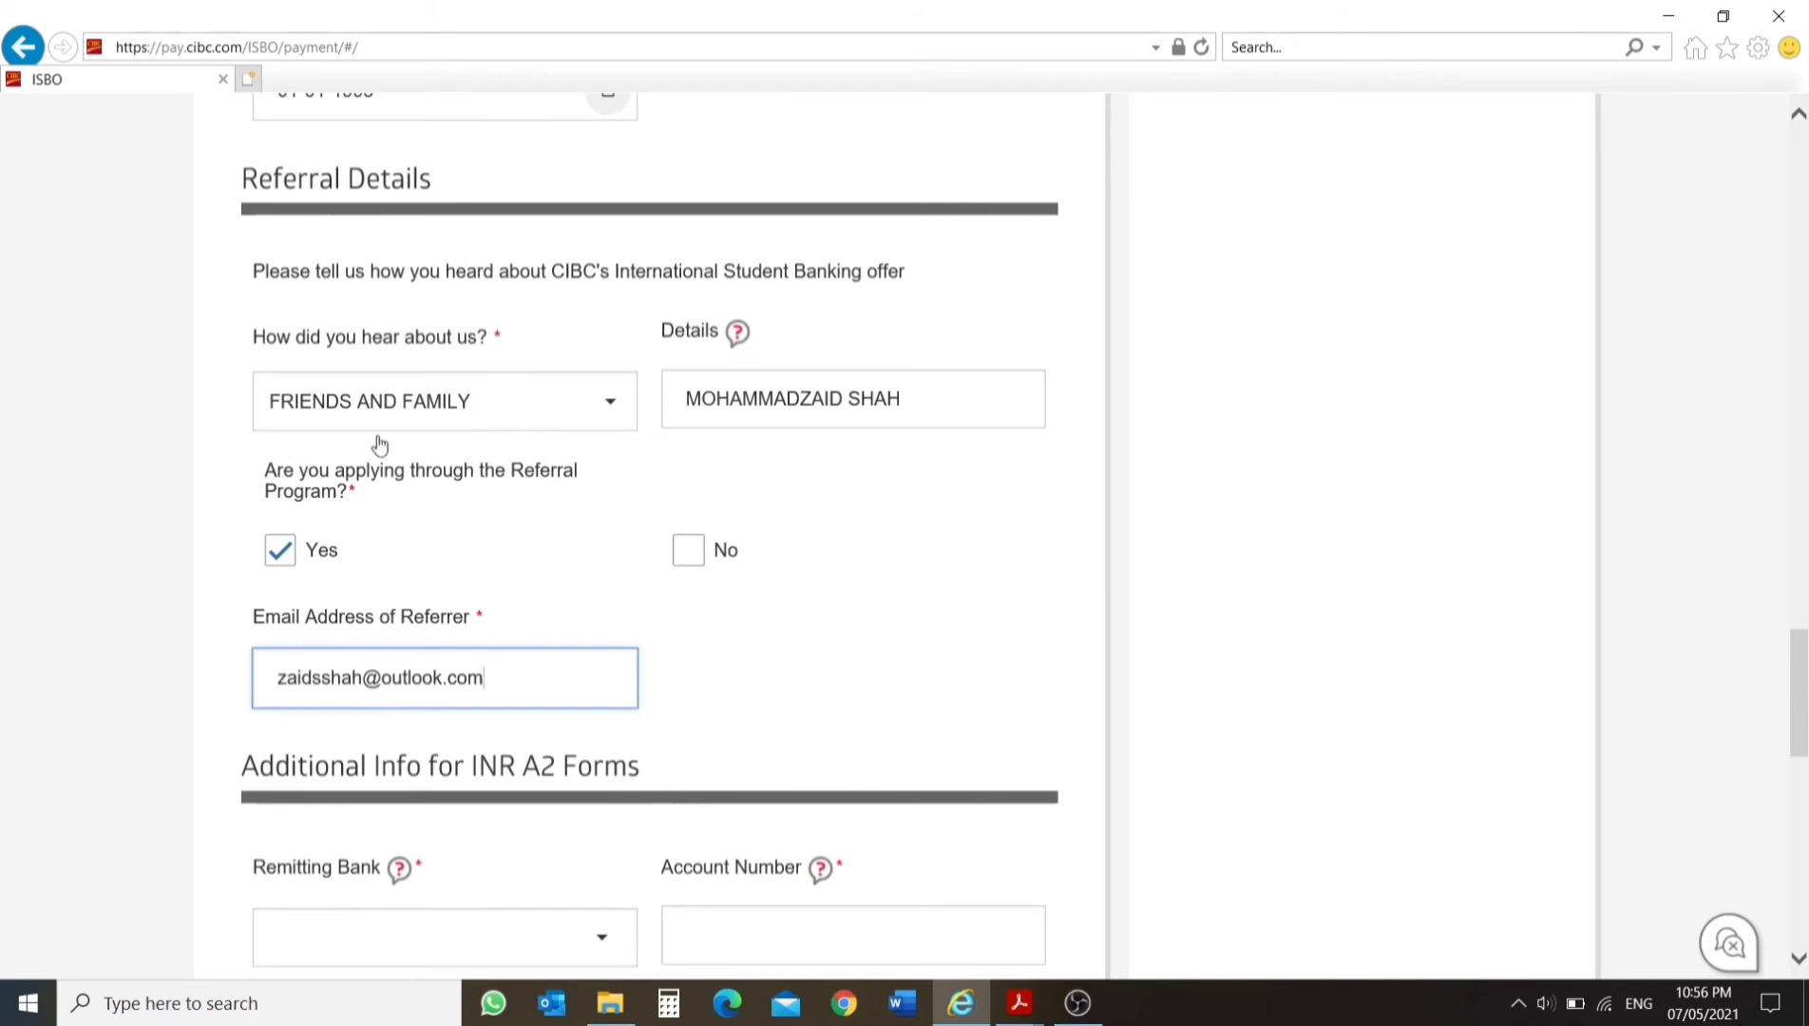
{"action": "scroll", "coordinate": [487, 517], "scroll_direction": "down", "scroll_amount": 3}
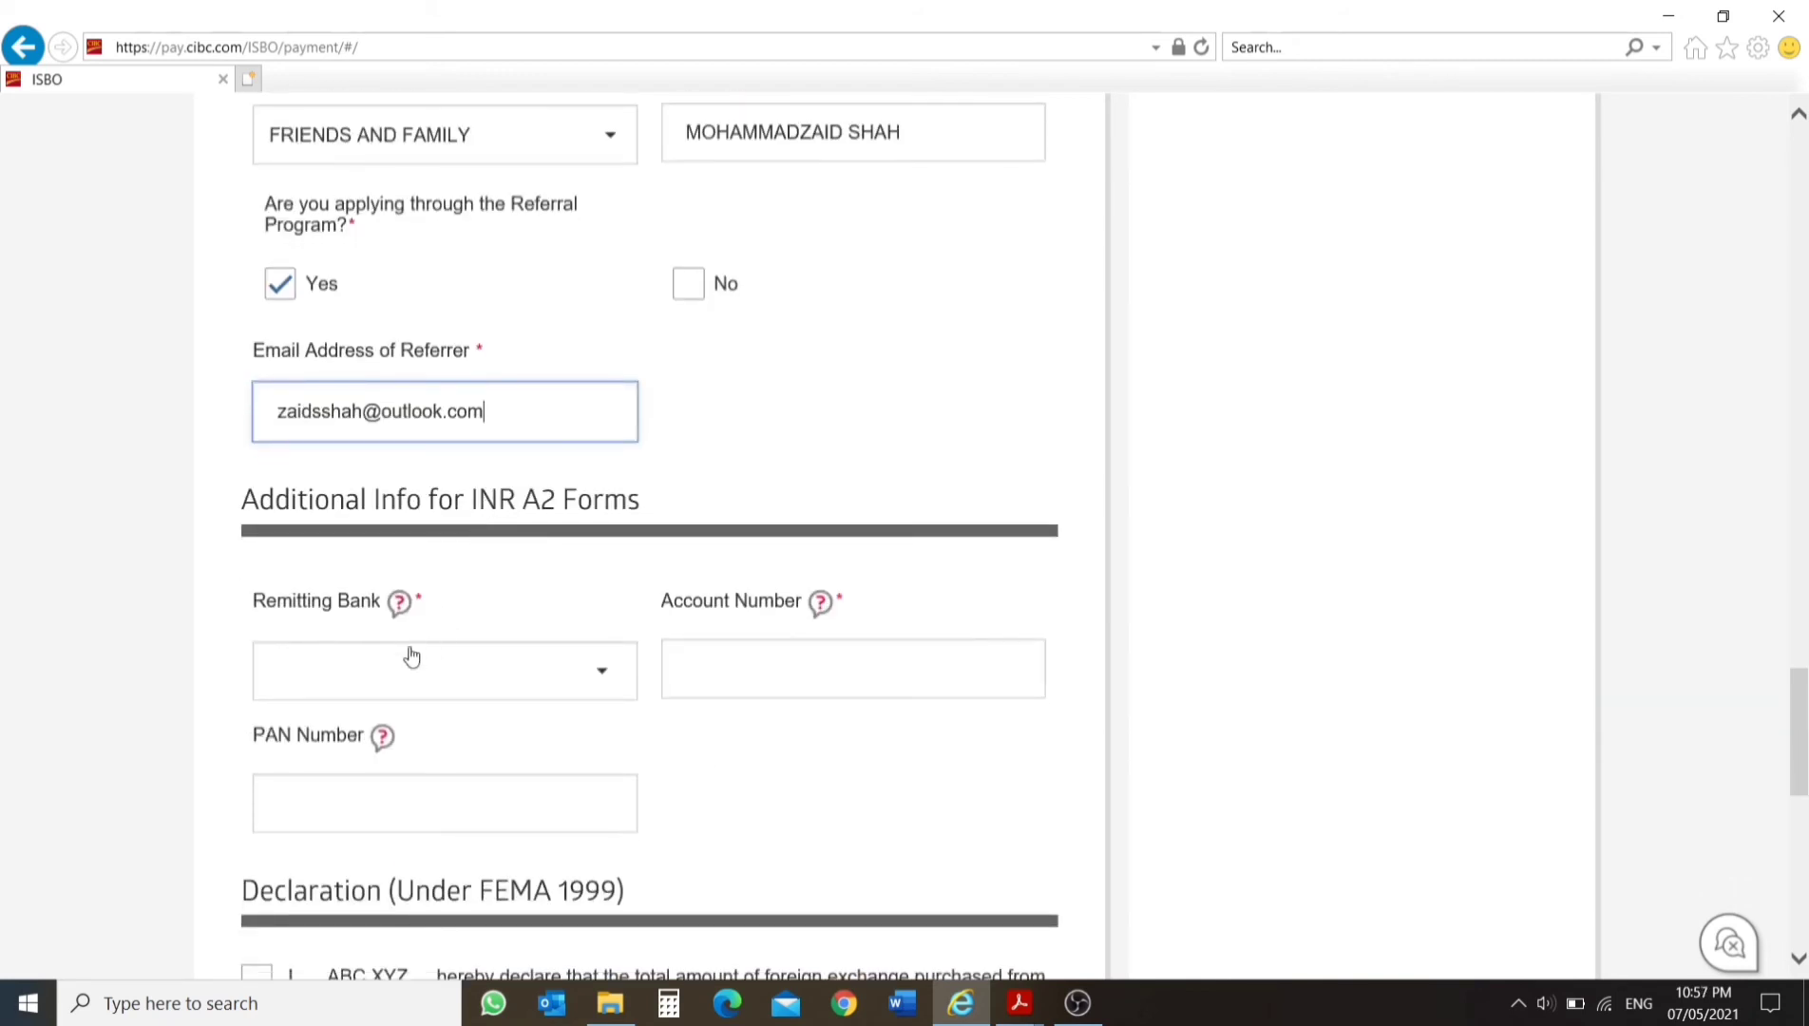
{"action": "left_click", "coordinate": [425, 654]}
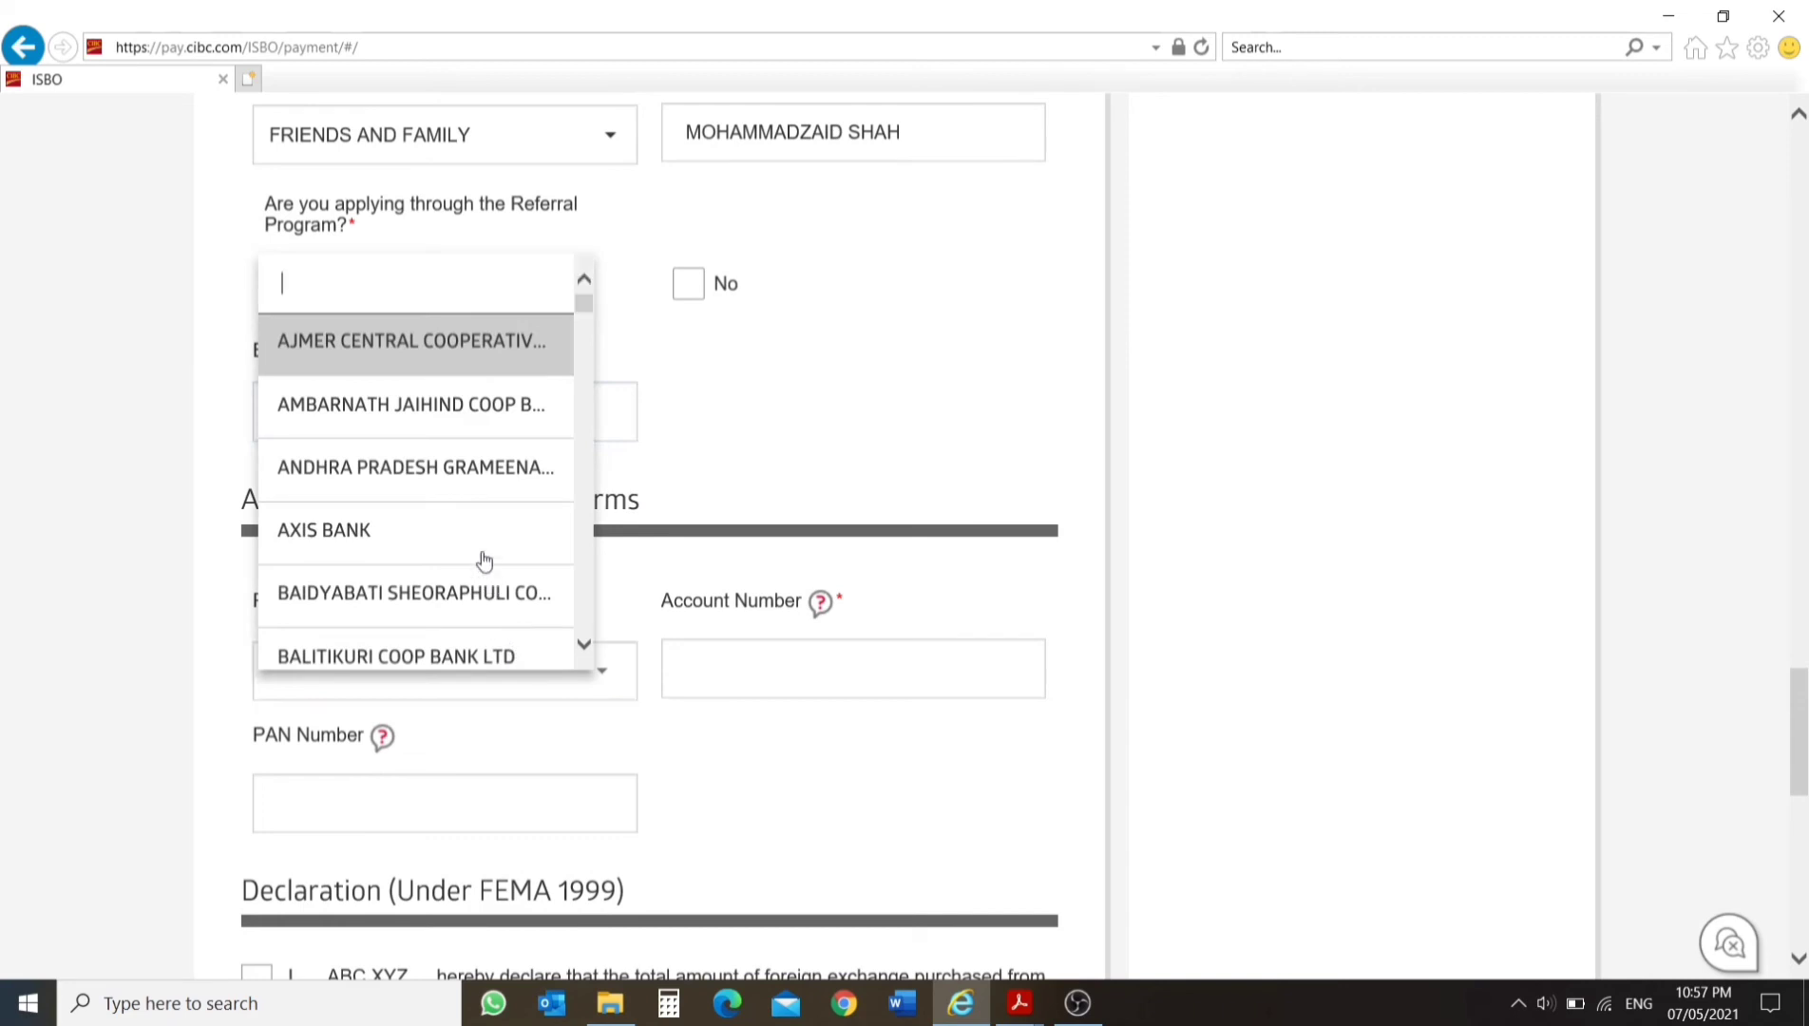
{"action": "type", "text": "bank"}
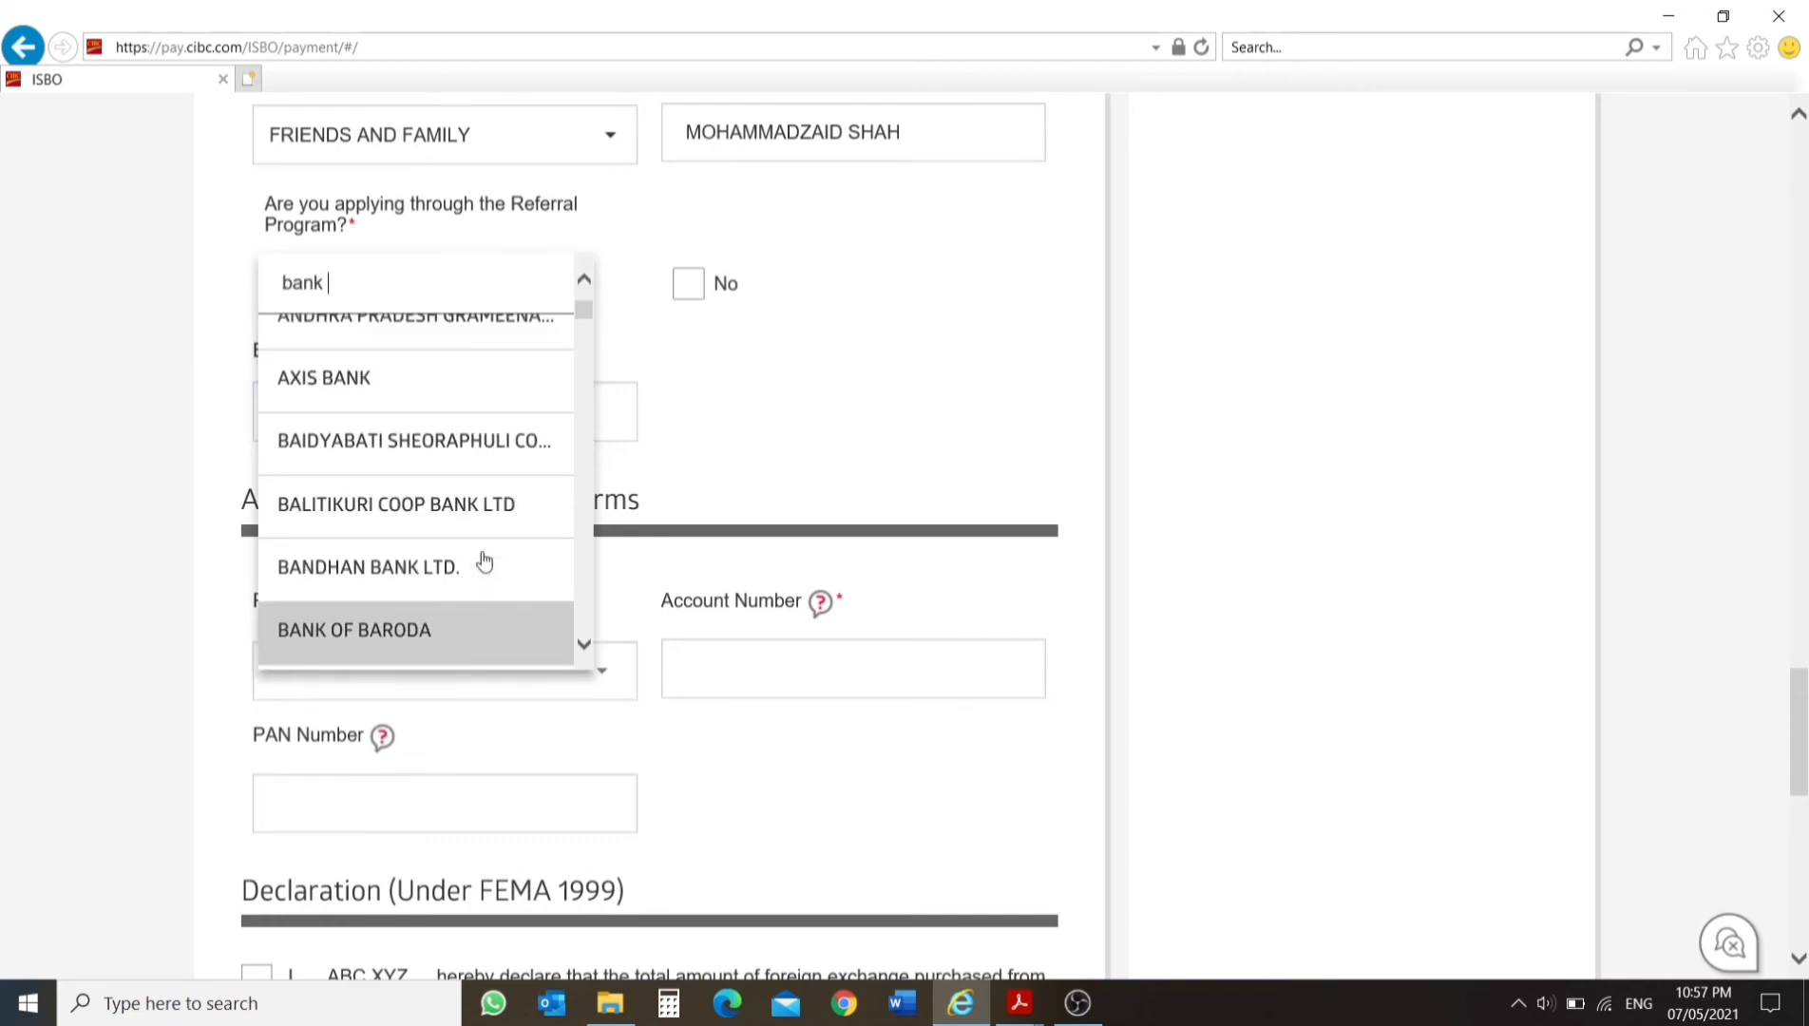
{"action": "left_click", "coordinate": [339, 628]}
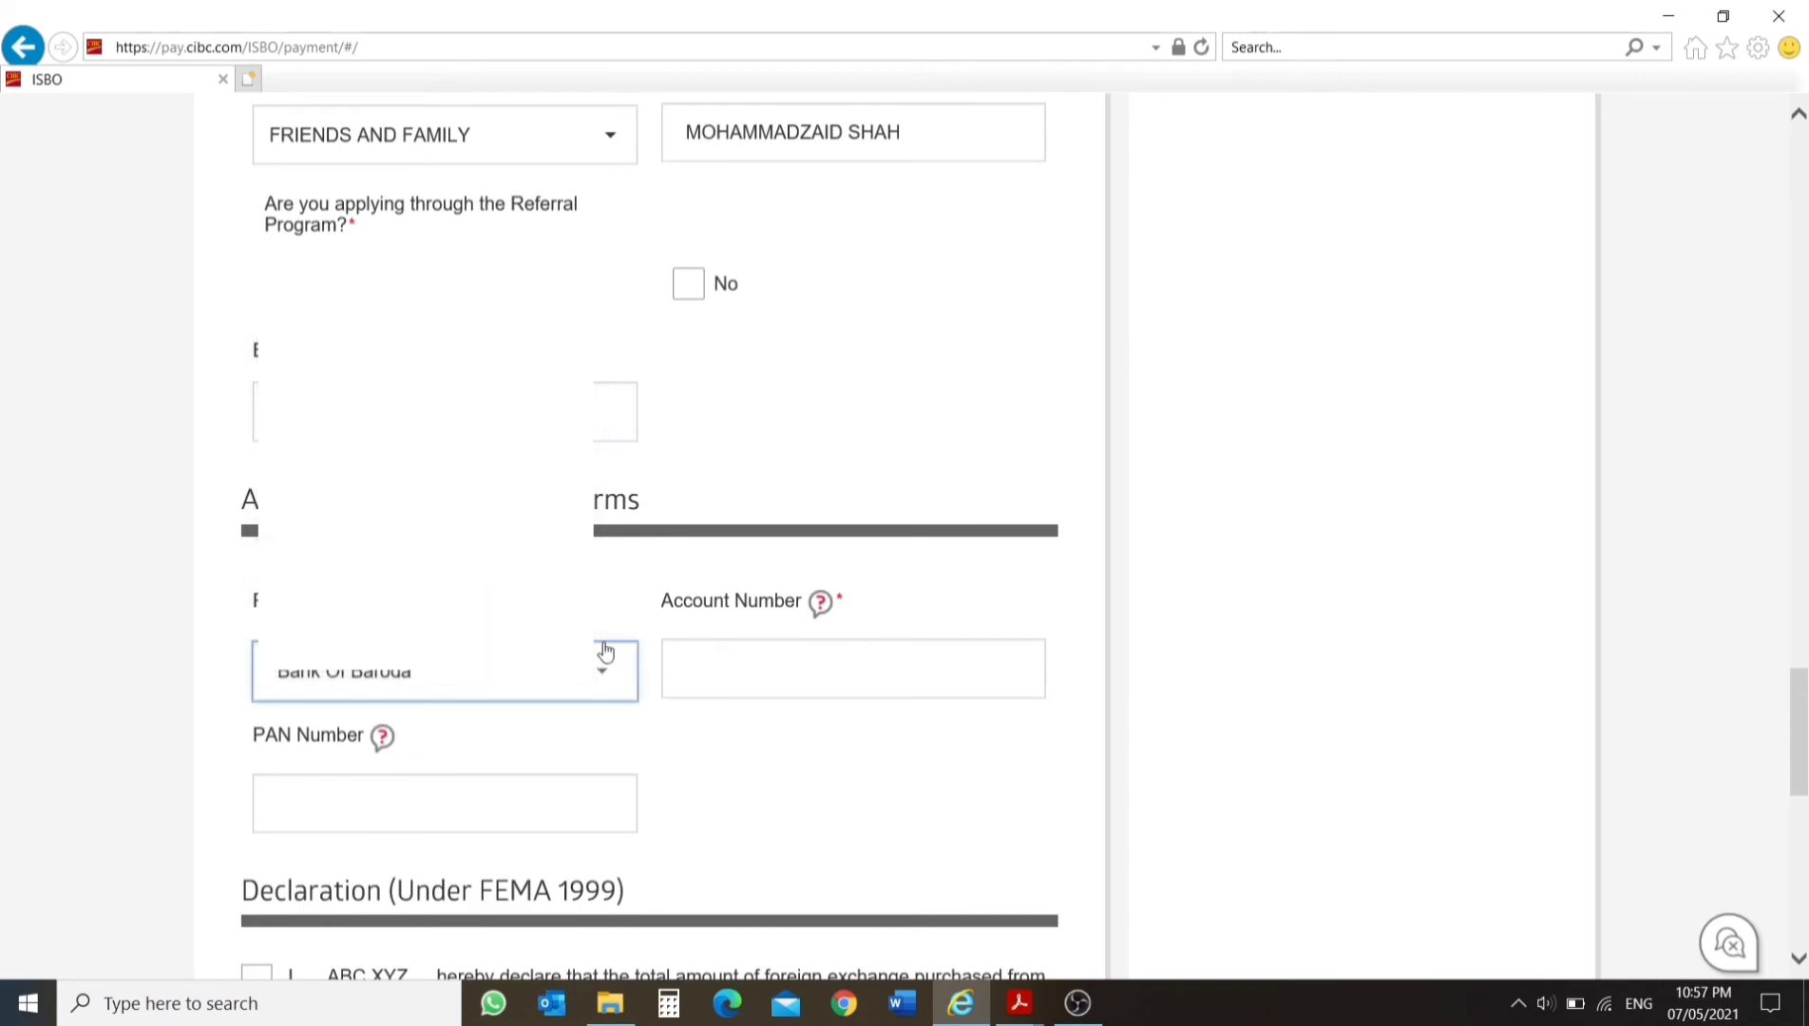
Enter the bank account number in the INR A2 form info and activate the PAN number field.
{"action": "left_click", "coordinate": [737, 675]}
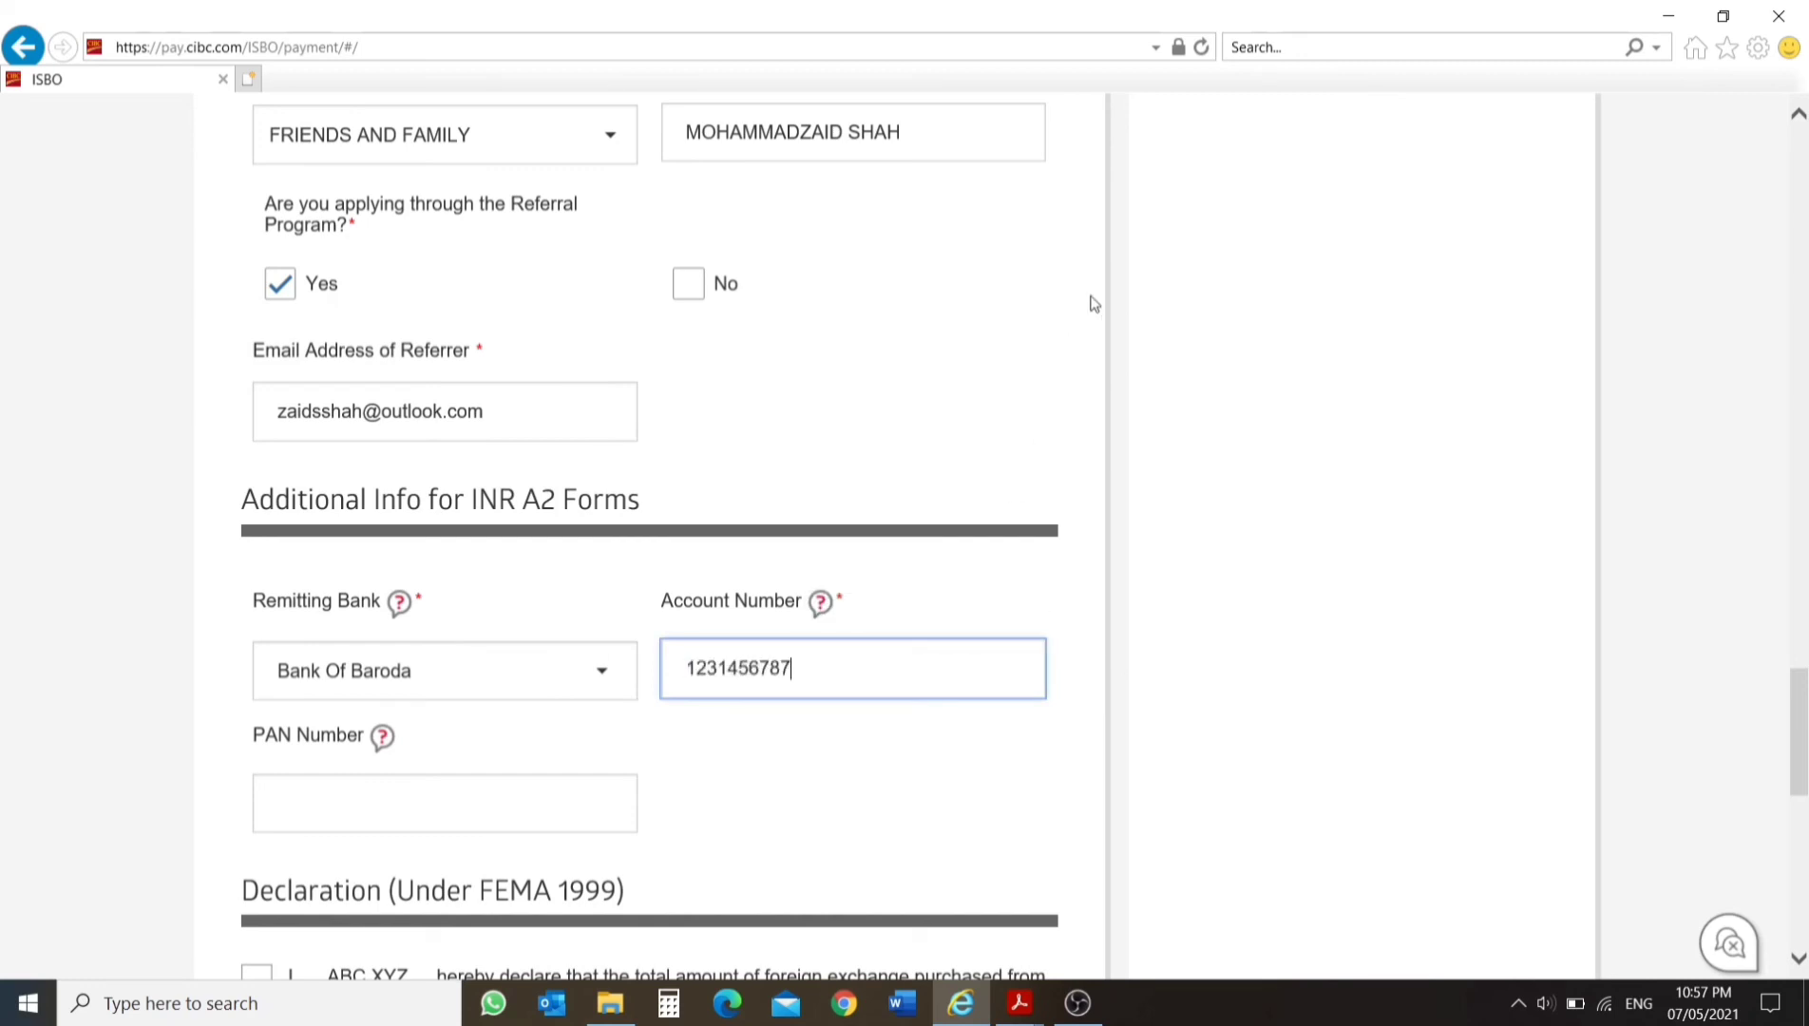
{"action": "left_click", "coordinate": [463, 787]}
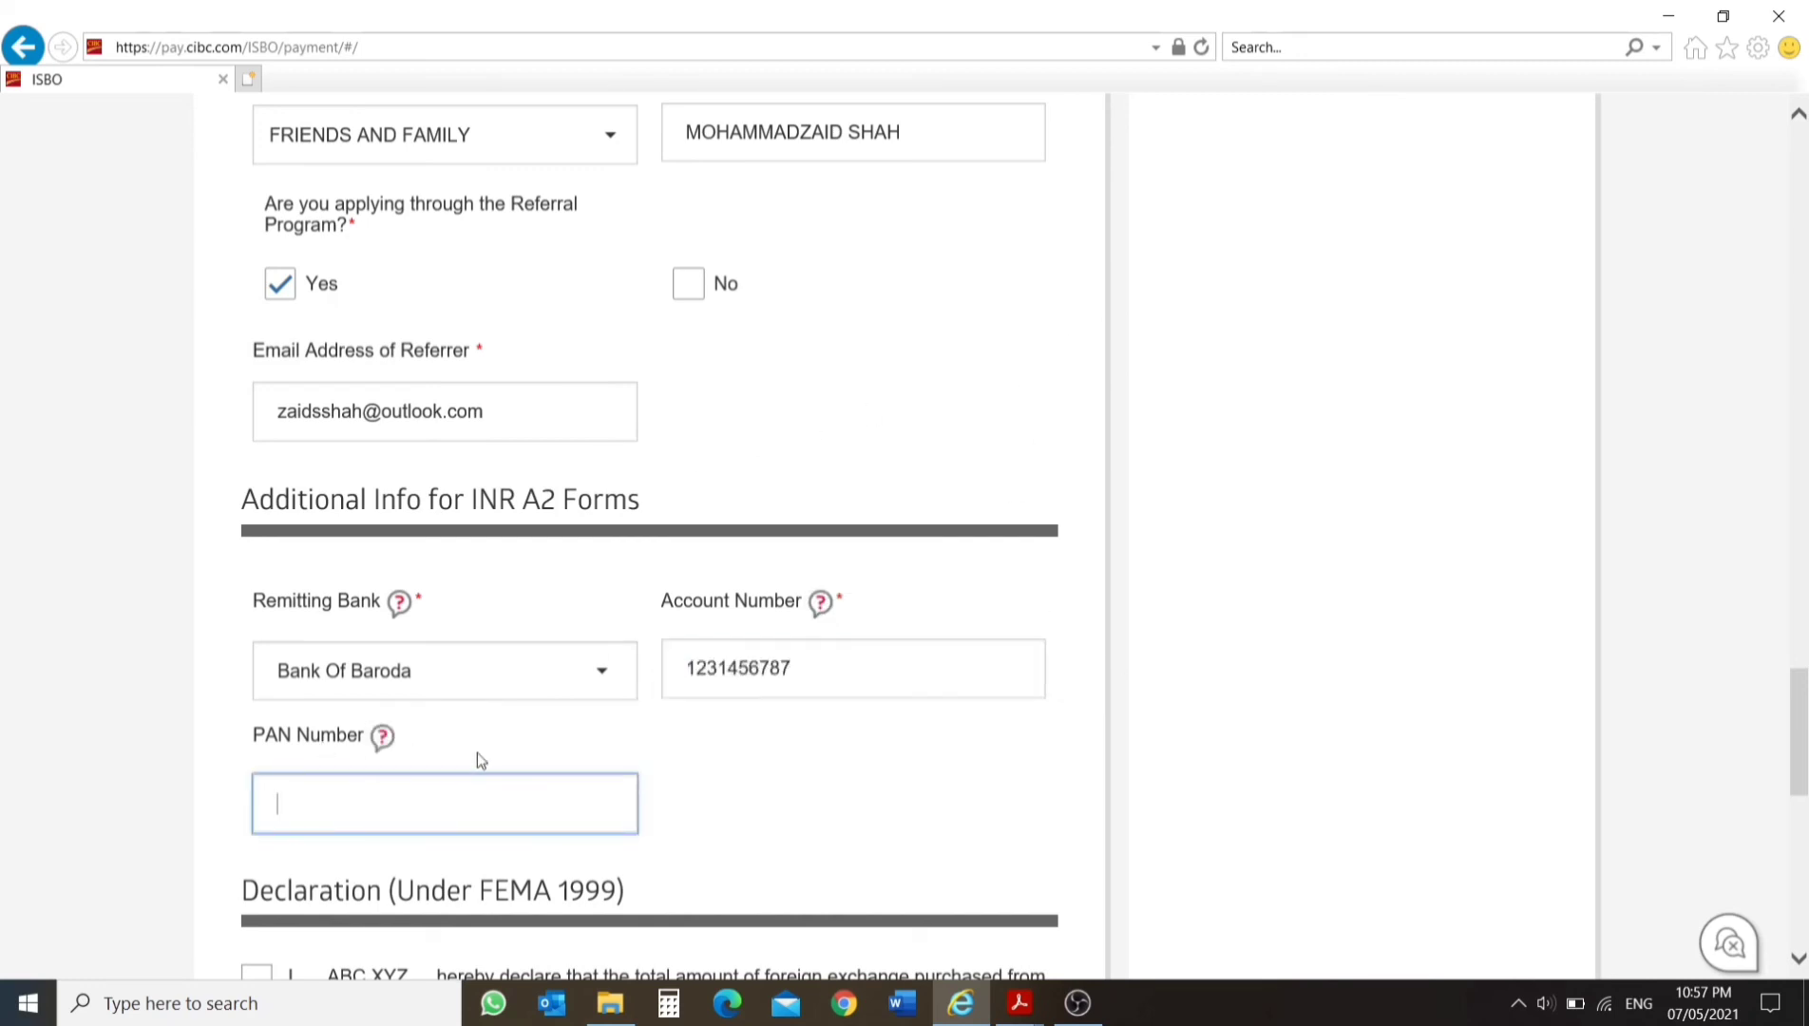
Accept the FEMA 1999 declaration, the USD 250,000 annual limit, the remittance purpose and the accuracy confirmation.
{"action": "scroll", "coordinate": [454, 750], "scroll_direction": "down", "scroll_amount": 4}
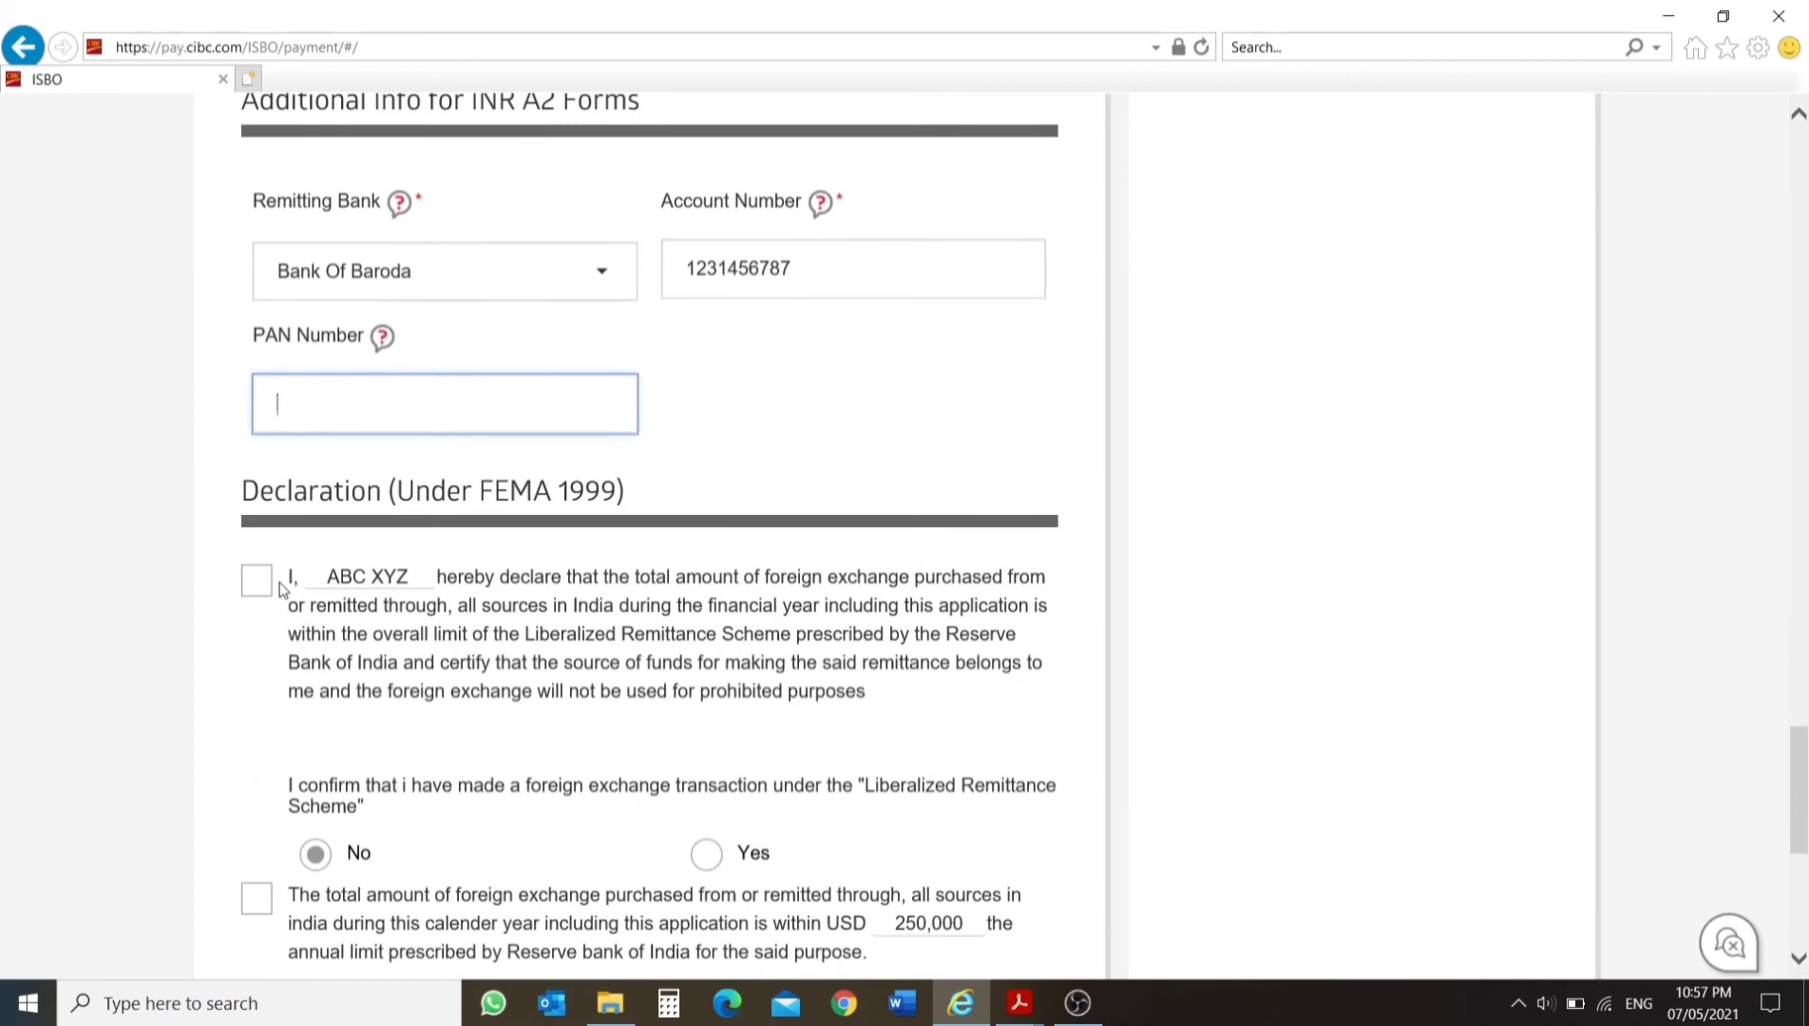
{"action": "left_click", "coordinate": [280, 587]}
{"action": "scroll", "coordinate": [277, 570], "scroll_direction": "down", "scroll_amount": 4}
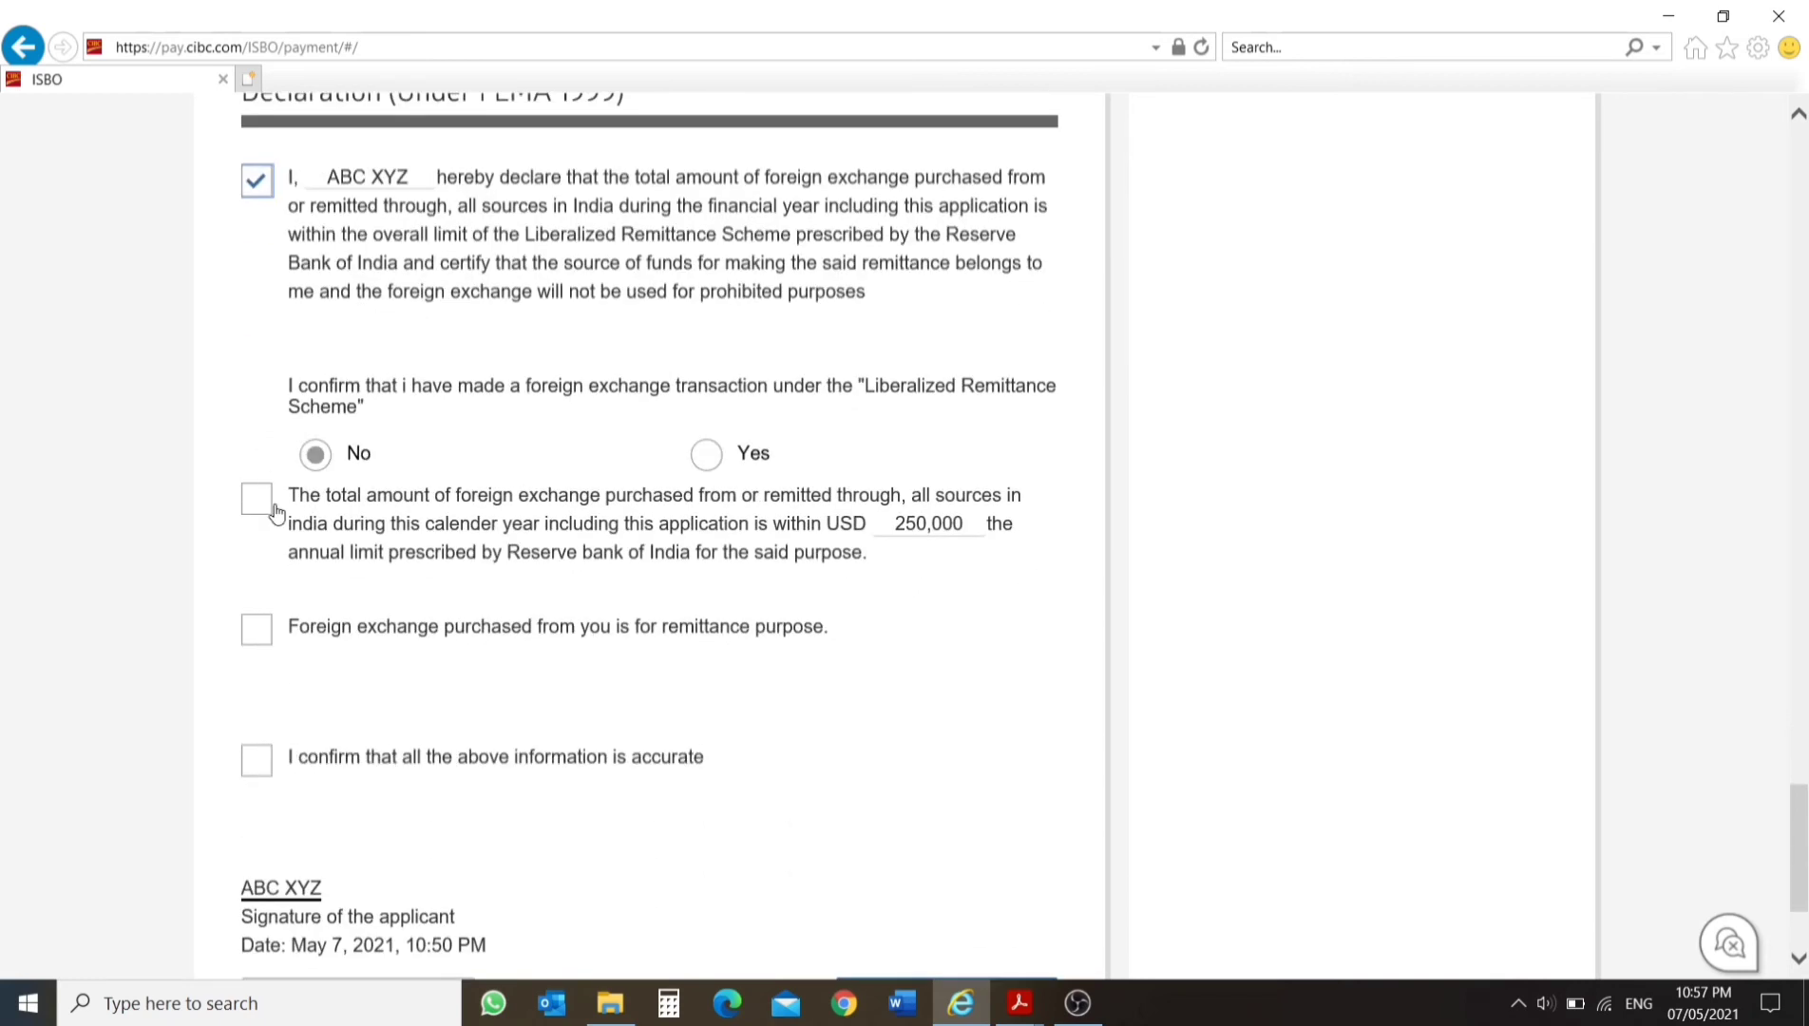
{"action": "left_click", "coordinate": [270, 513]}
{"action": "left_click", "coordinate": [255, 632]}
{"action": "left_click", "coordinate": [265, 760]}
{"action": "scroll", "coordinate": [361, 599], "scroll_direction": "down", "scroll_amount": 3}
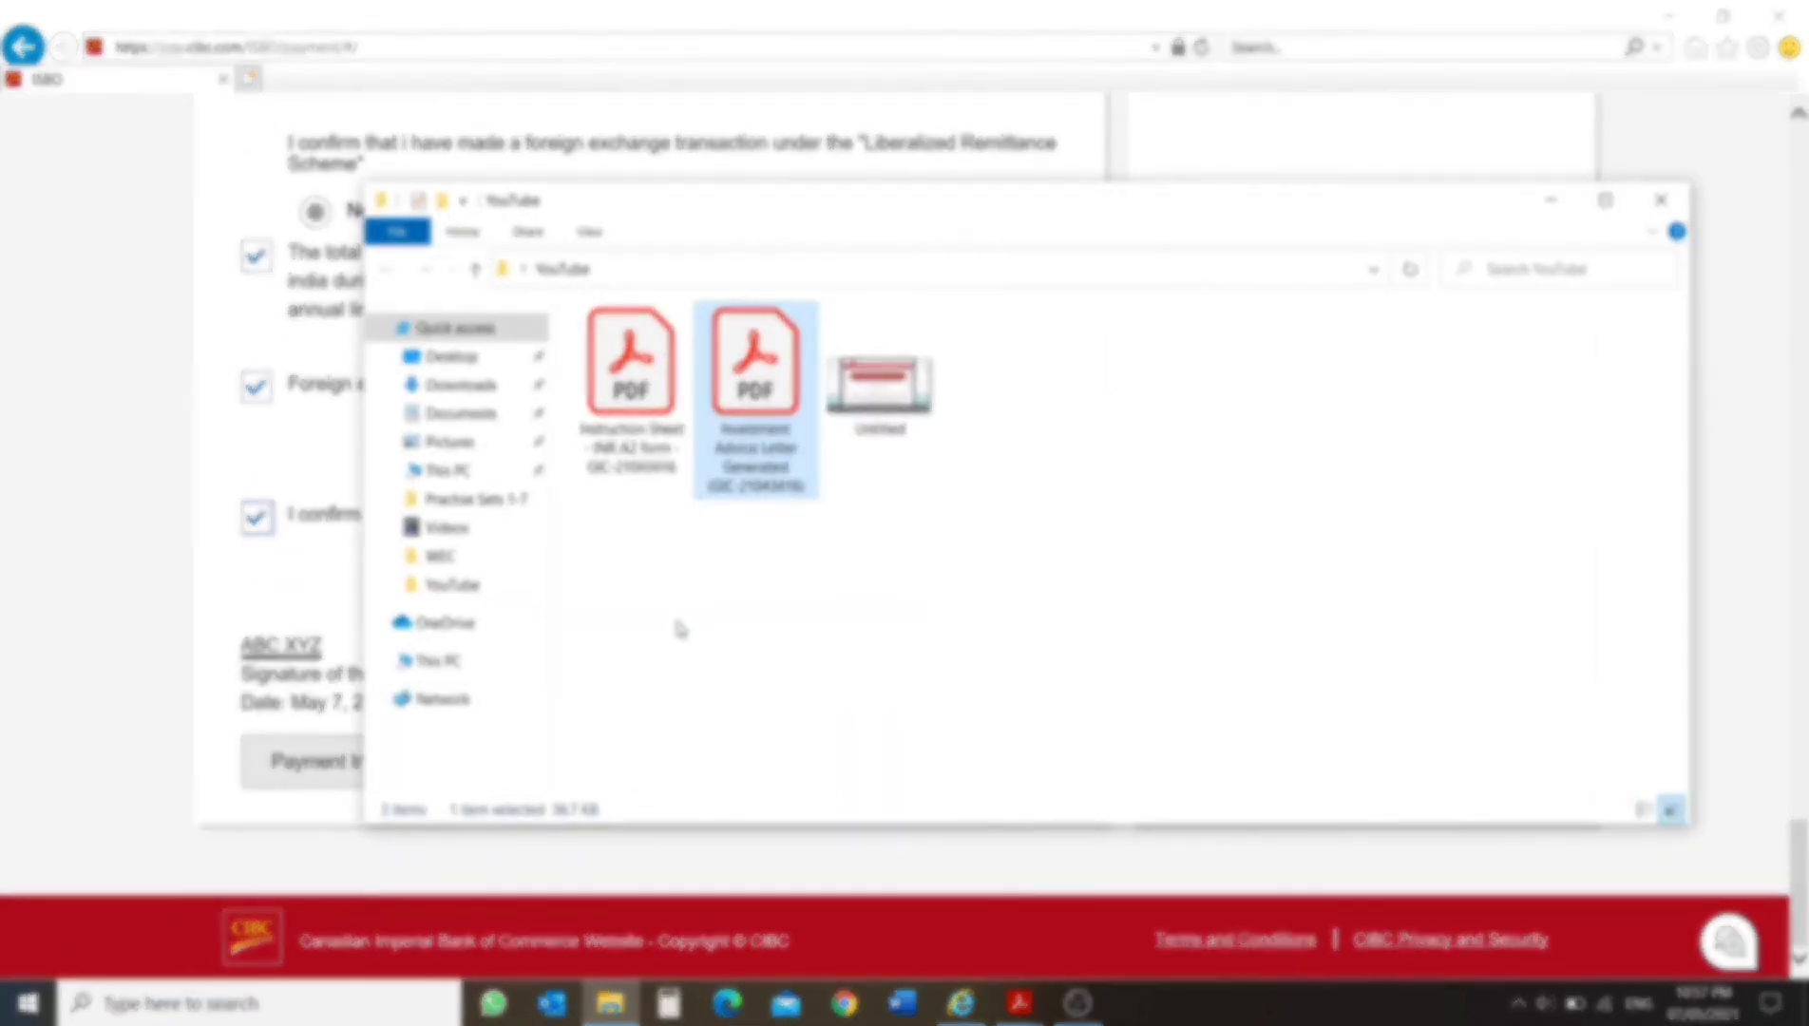
View the sample application confirmation in the Untitled image from File Explorer's YouTube folder, maximized, and return to the browser form.
{"action": "double_click", "coordinate": [880, 385]}
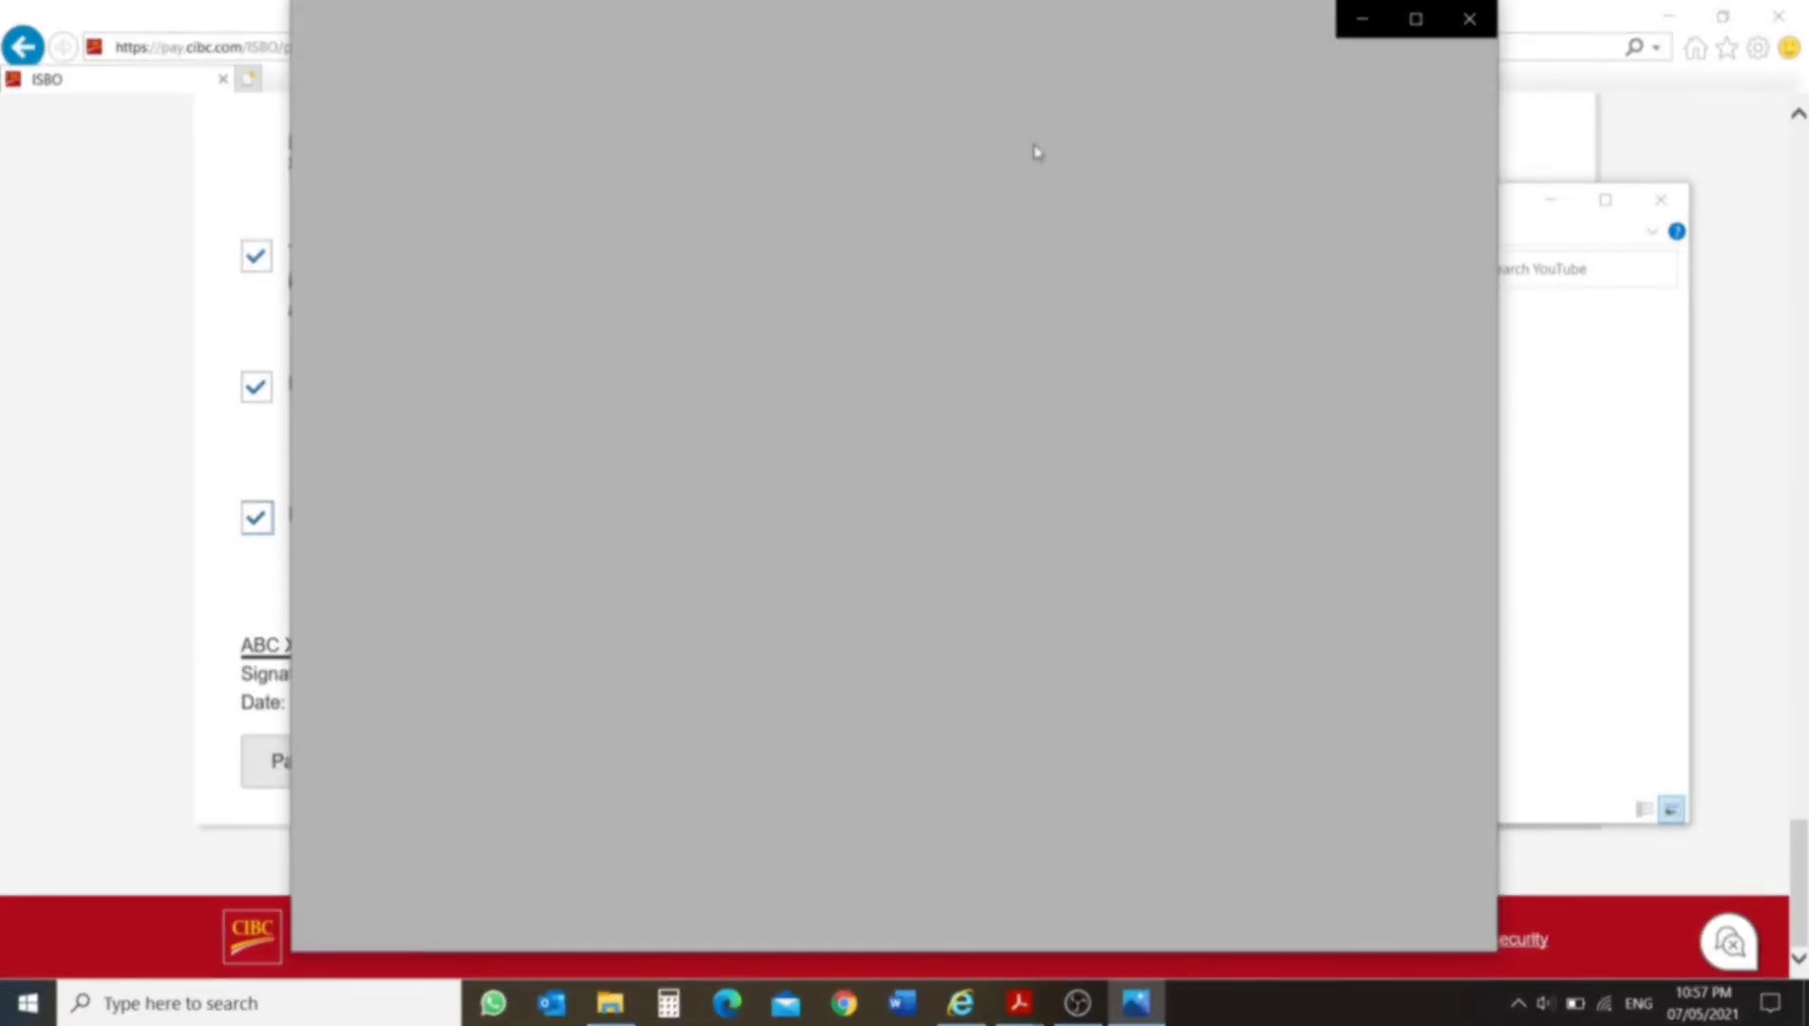
{"action": "left_click", "coordinate": [1417, 19]}
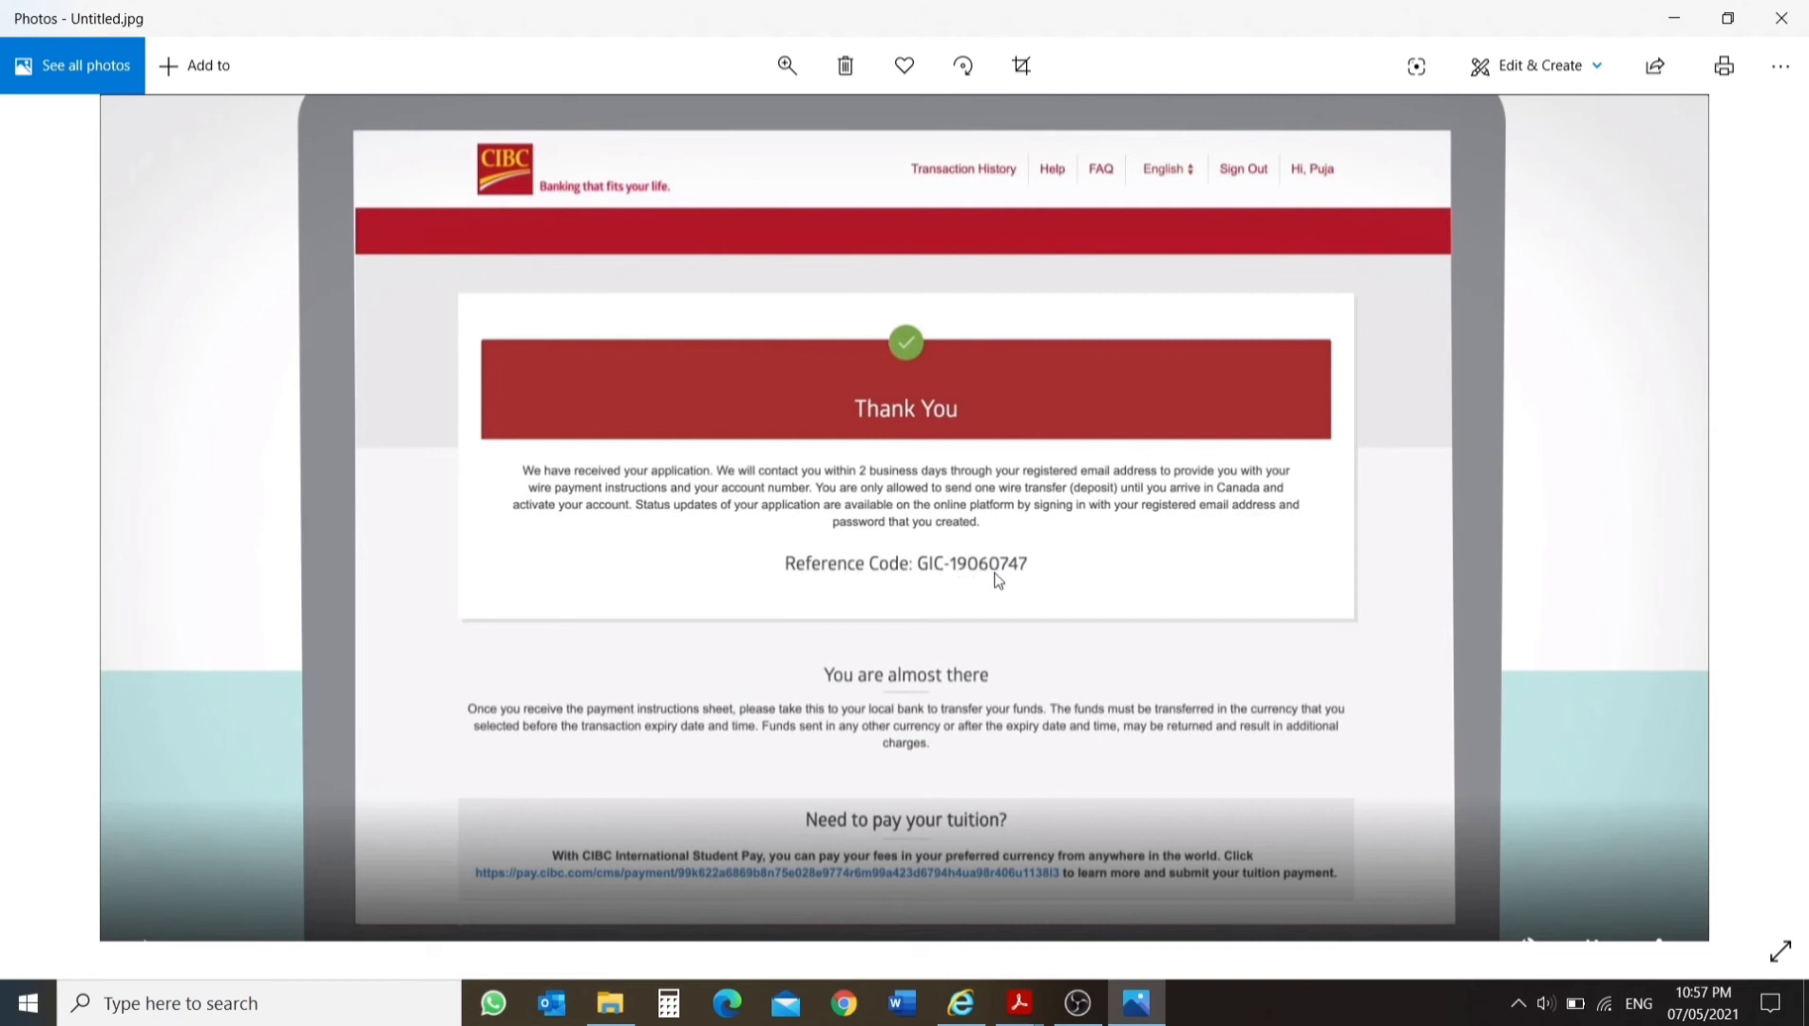
{"action": "left_click", "coordinate": [1674, 18]}
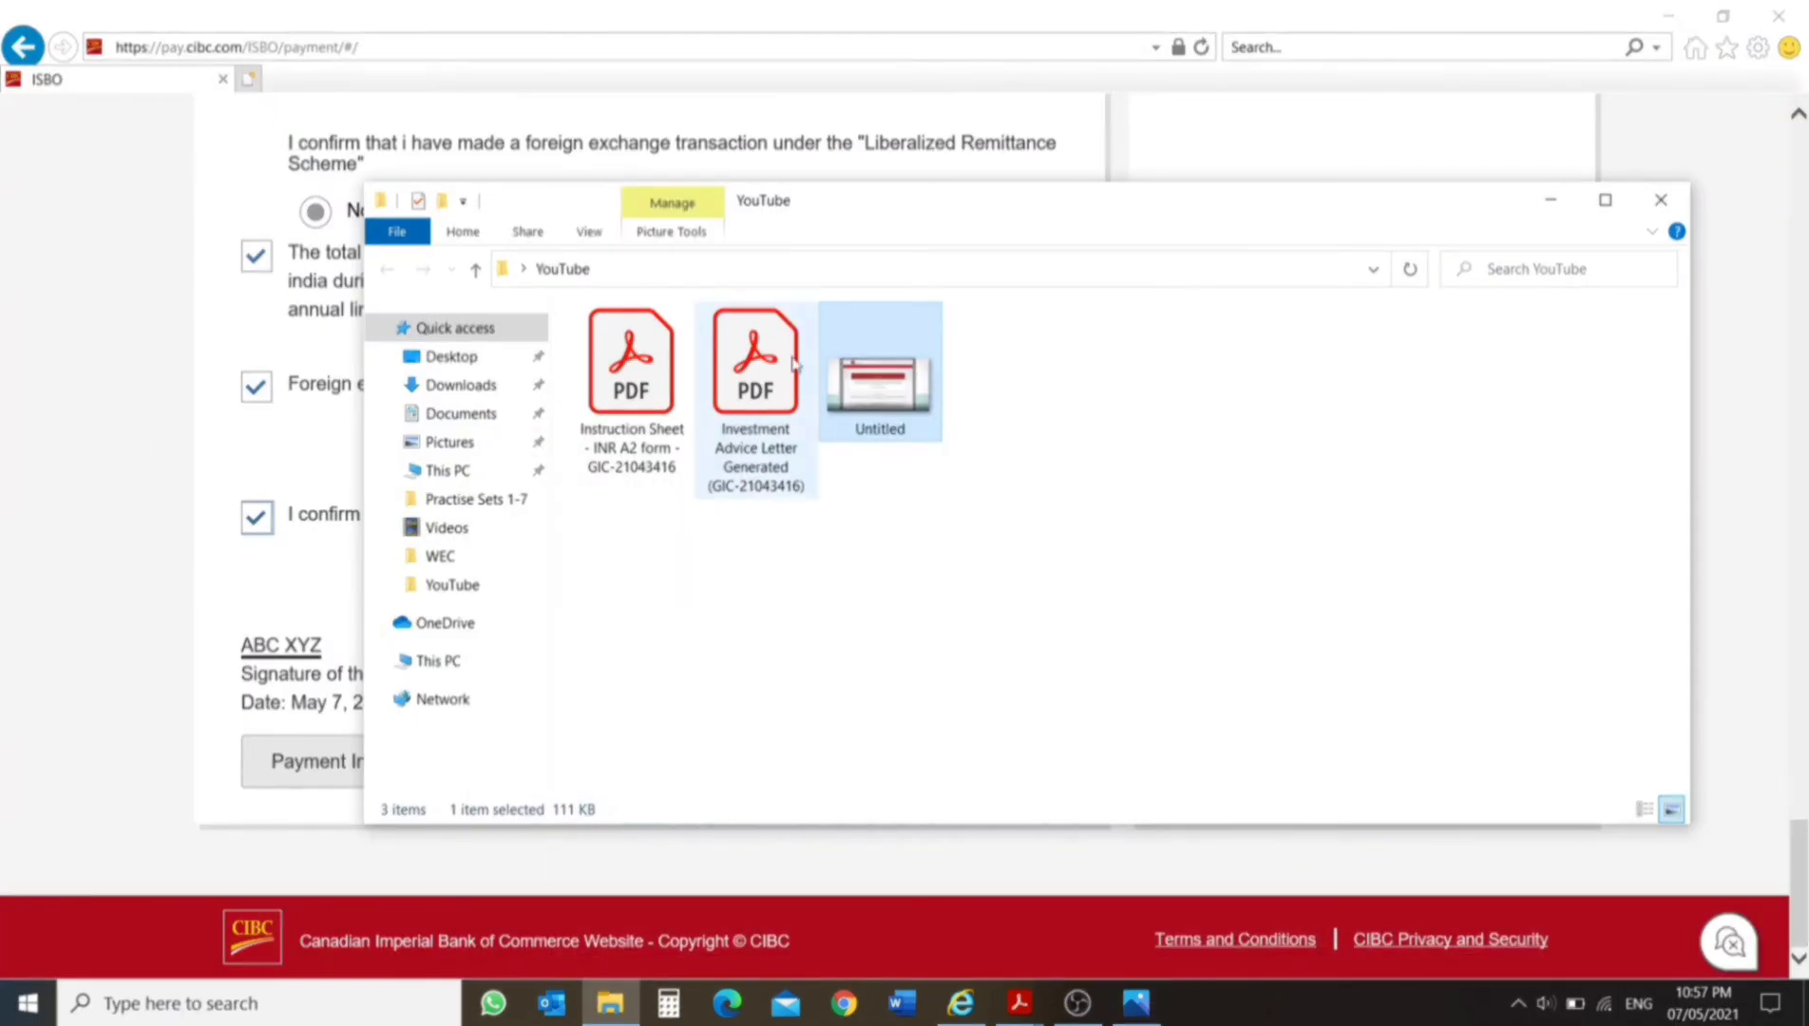
{"action": "right_click", "coordinate": [1014, 498]}
{"action": "left_click", "coordinate": [1075, 596]}
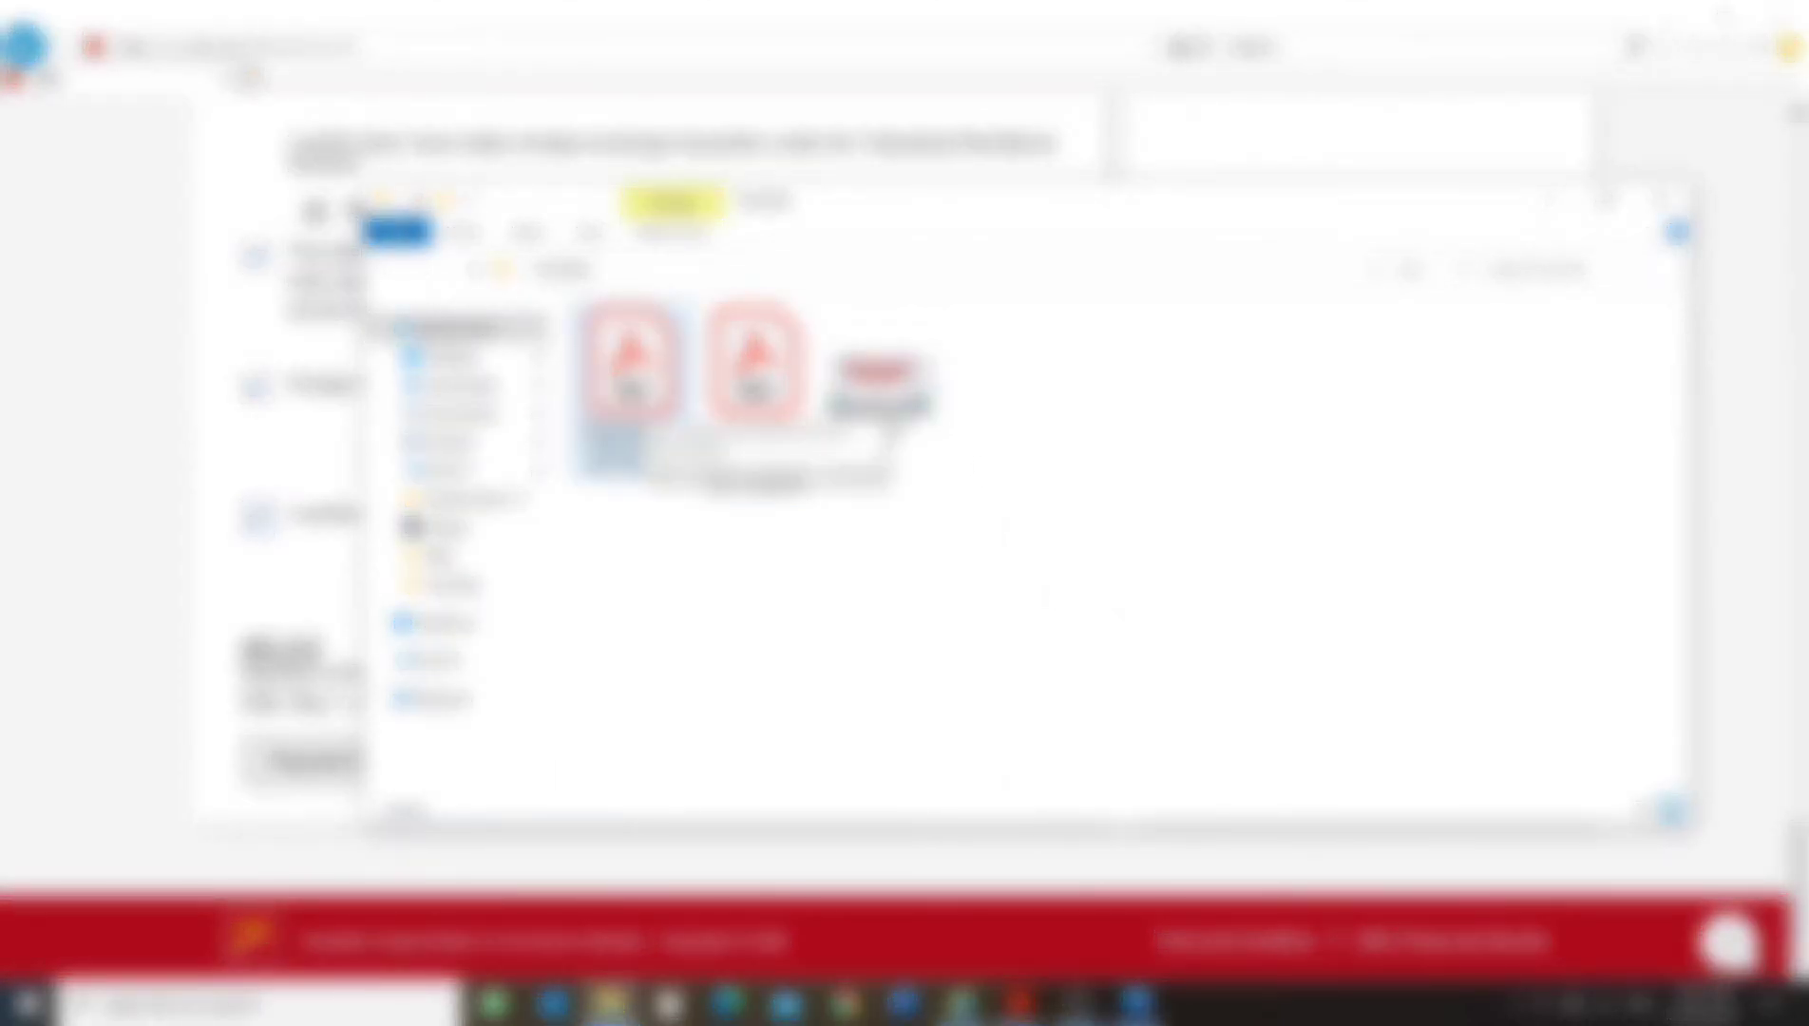
{"action": "left_click", "coordinate": [1552, 201]}
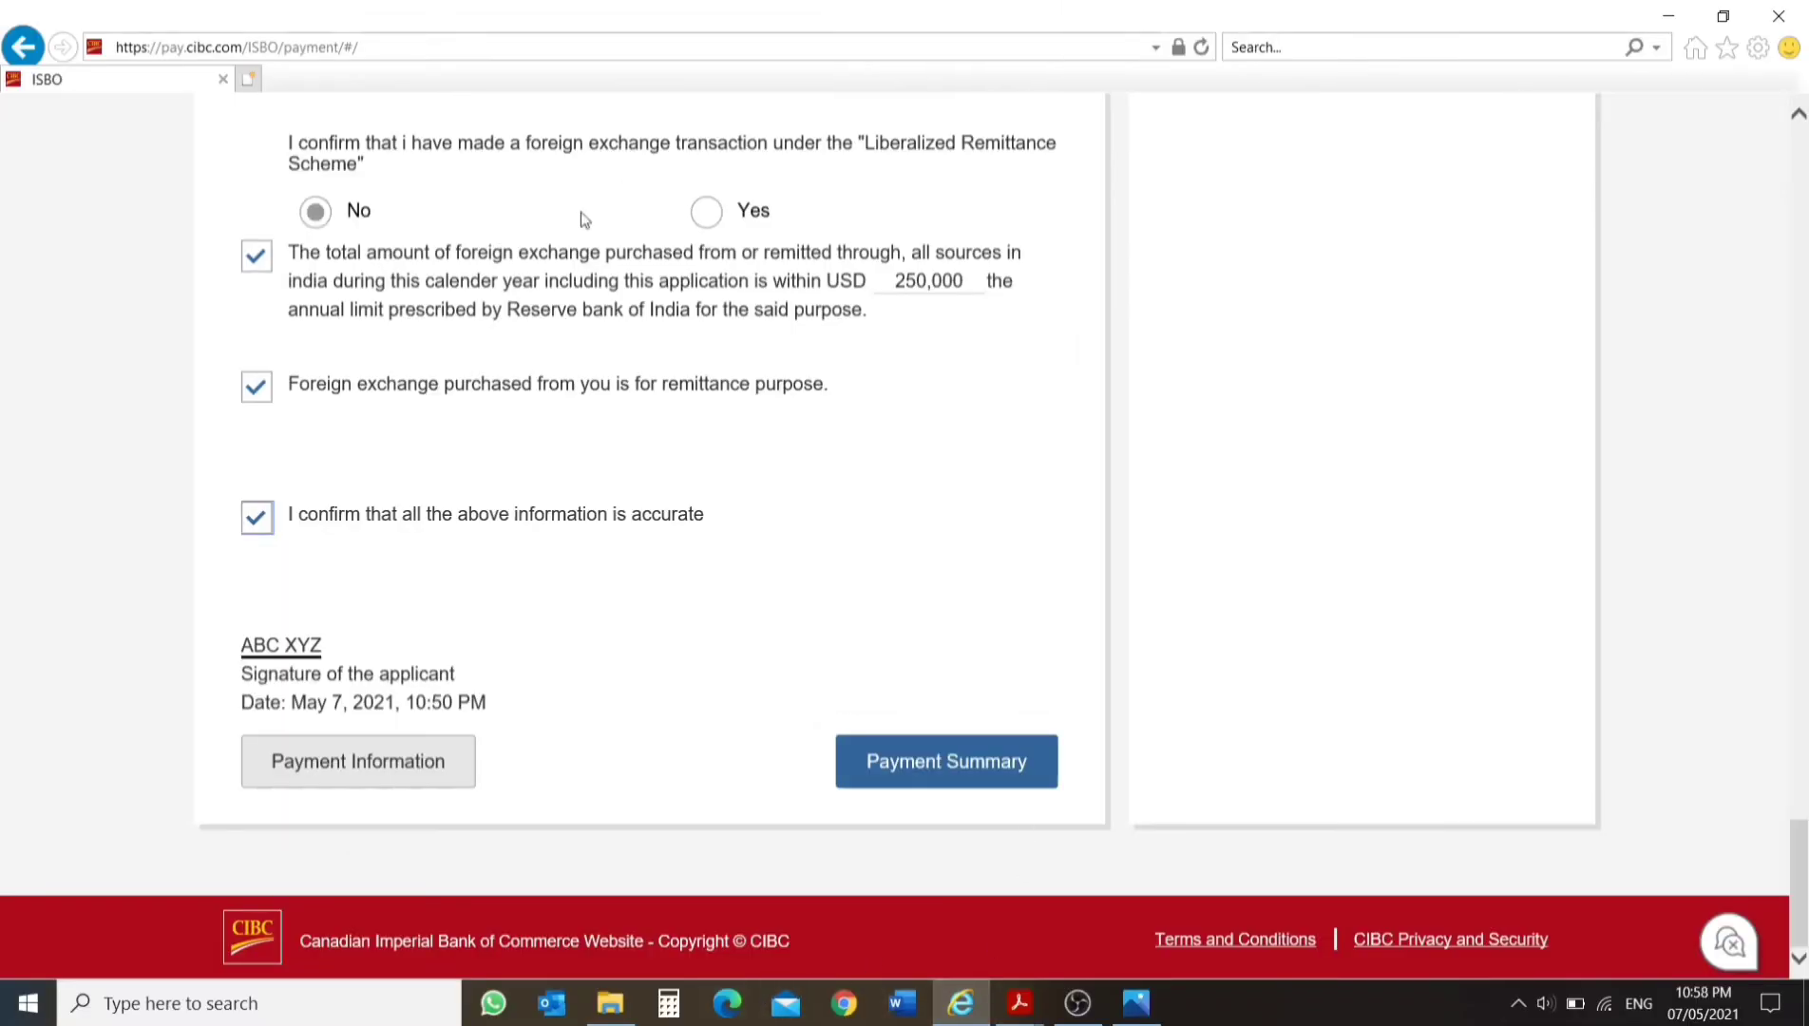
Review the completed form entries against the payment and student information summary beside them.
{"action": "left_click", "coordinate": [415, 47]}
{"action": "scroll", "coordinate": [1021, 412], "scroll_direction": "up", "scroll_amount": 14}
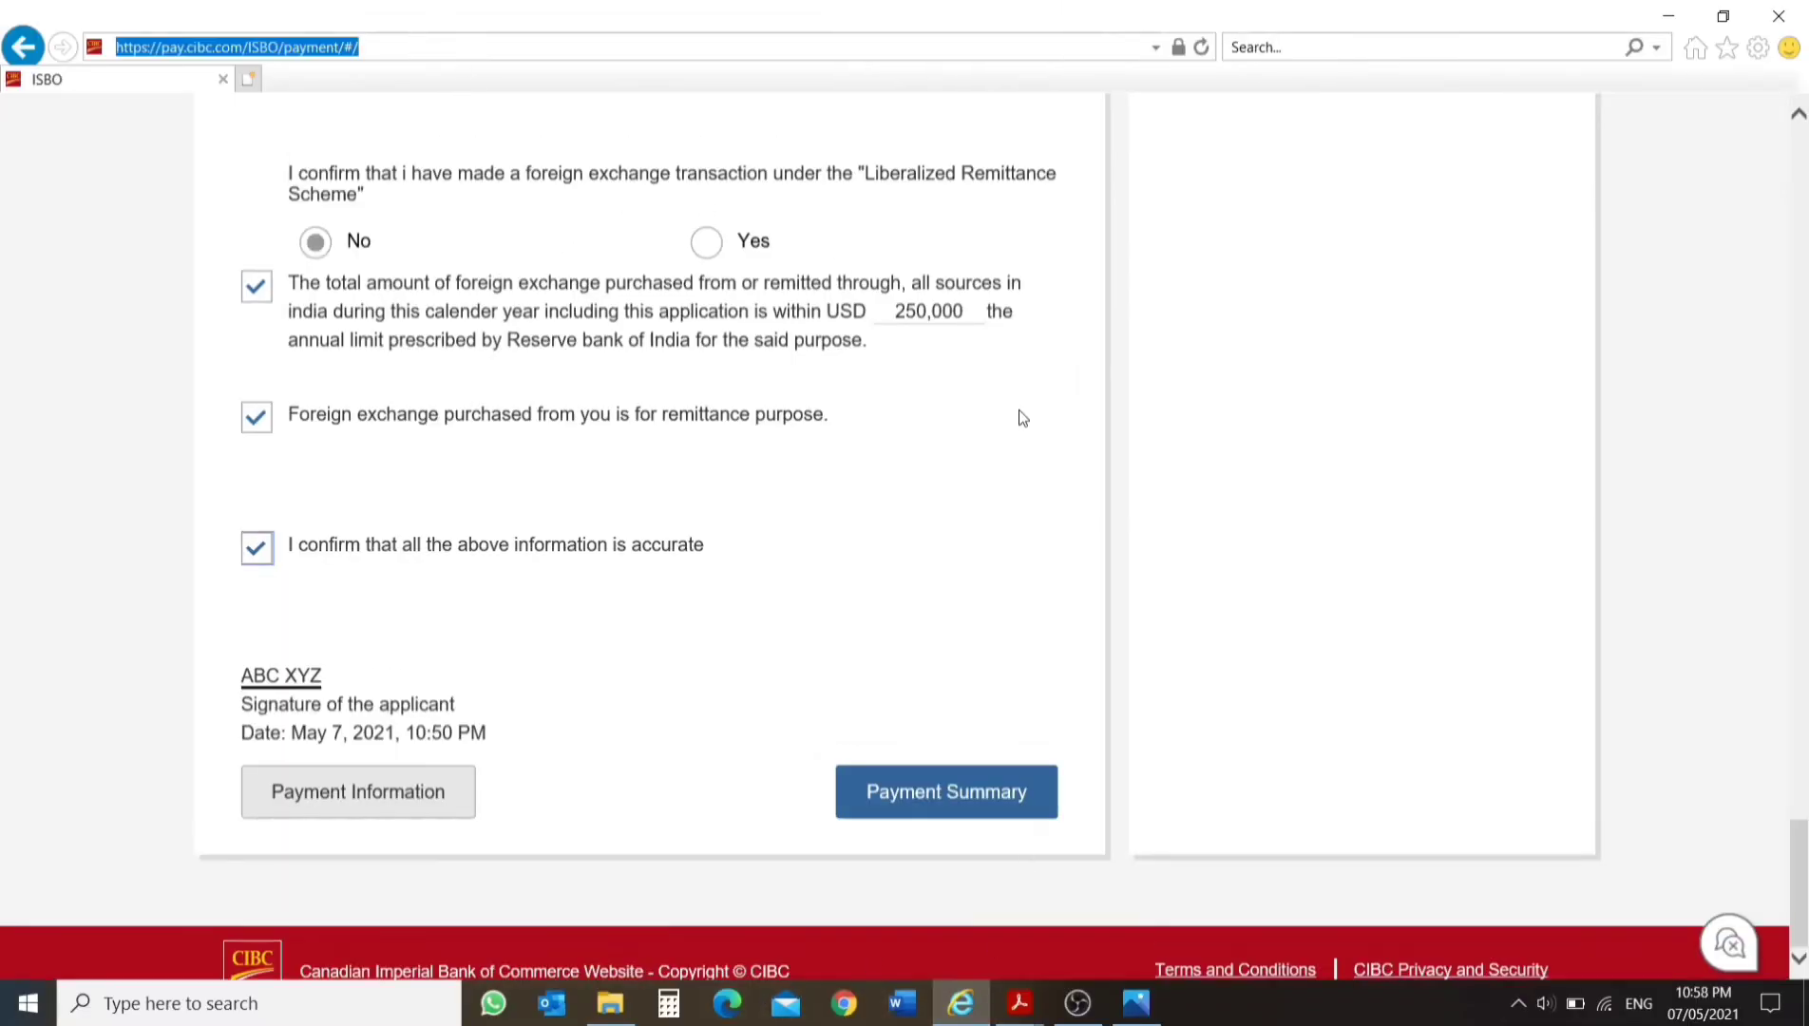
{"action": "scroll", "coordinate": [1792, 695], "scroll_direction": "up", "scroll_amount": 20}
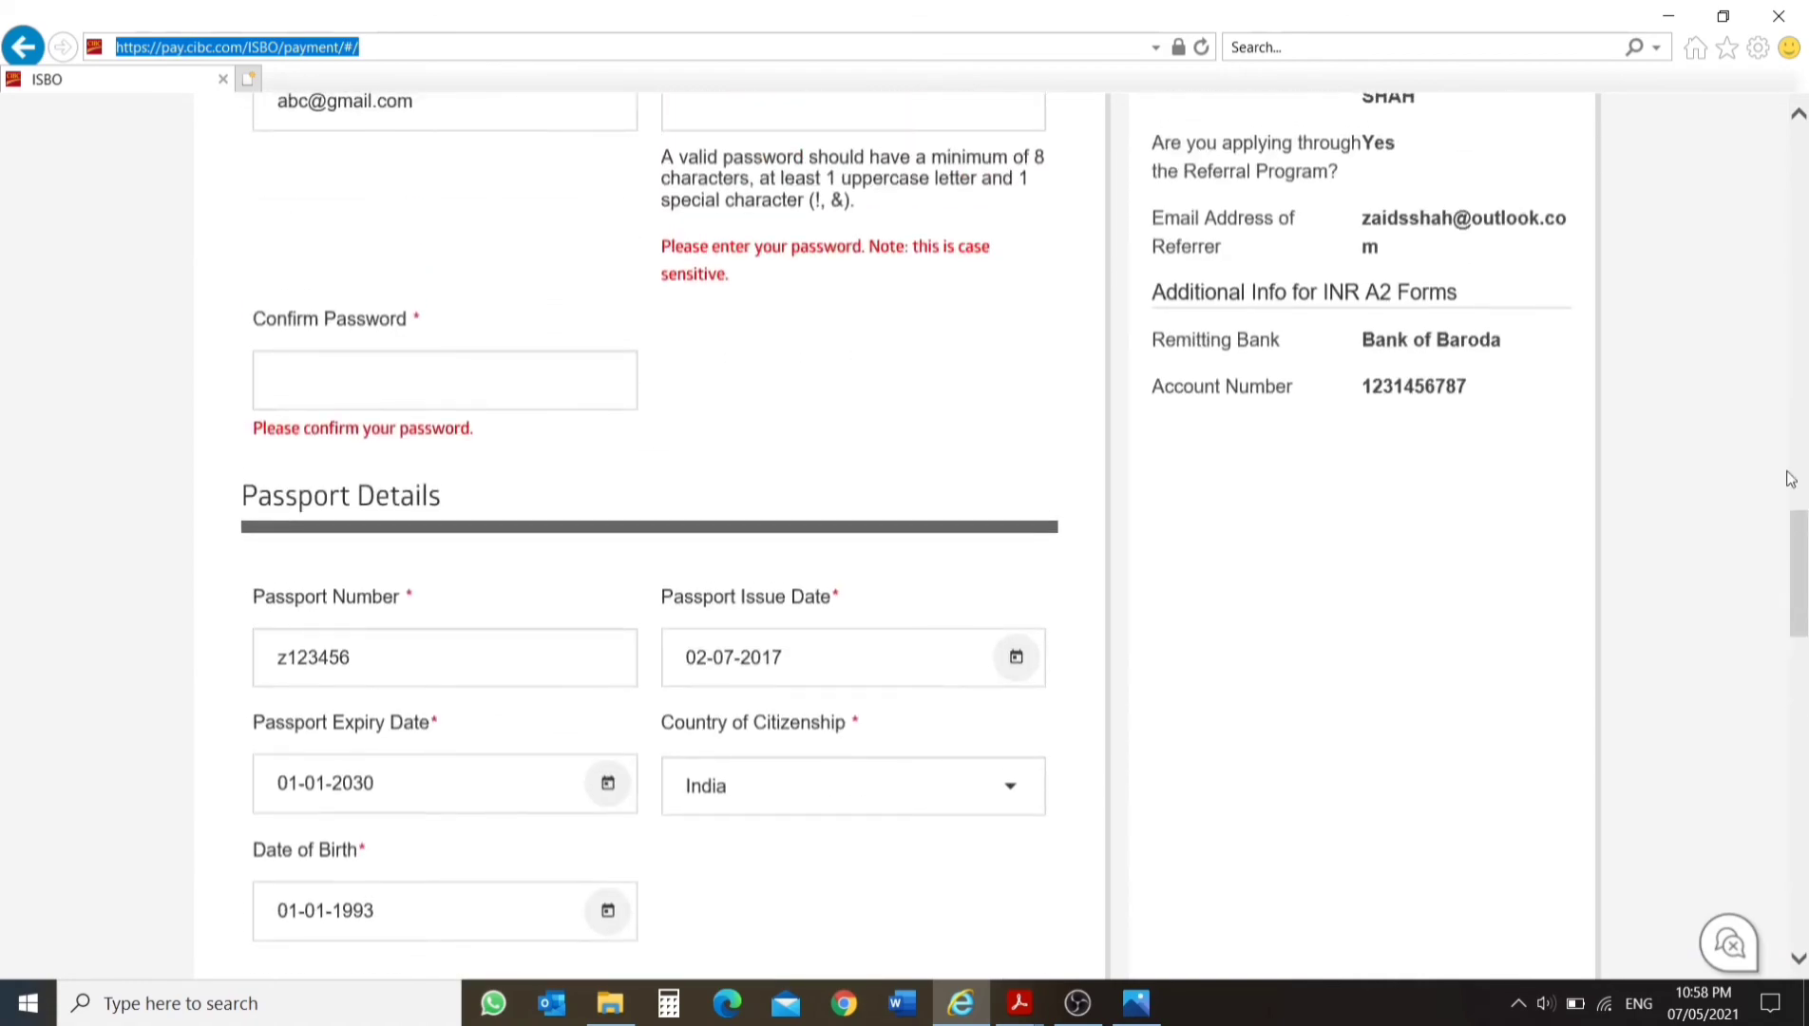
{"action": "scroll", "coordinate": [1547, 311], "scroll_direction": "down", "scroll_amount": 5}
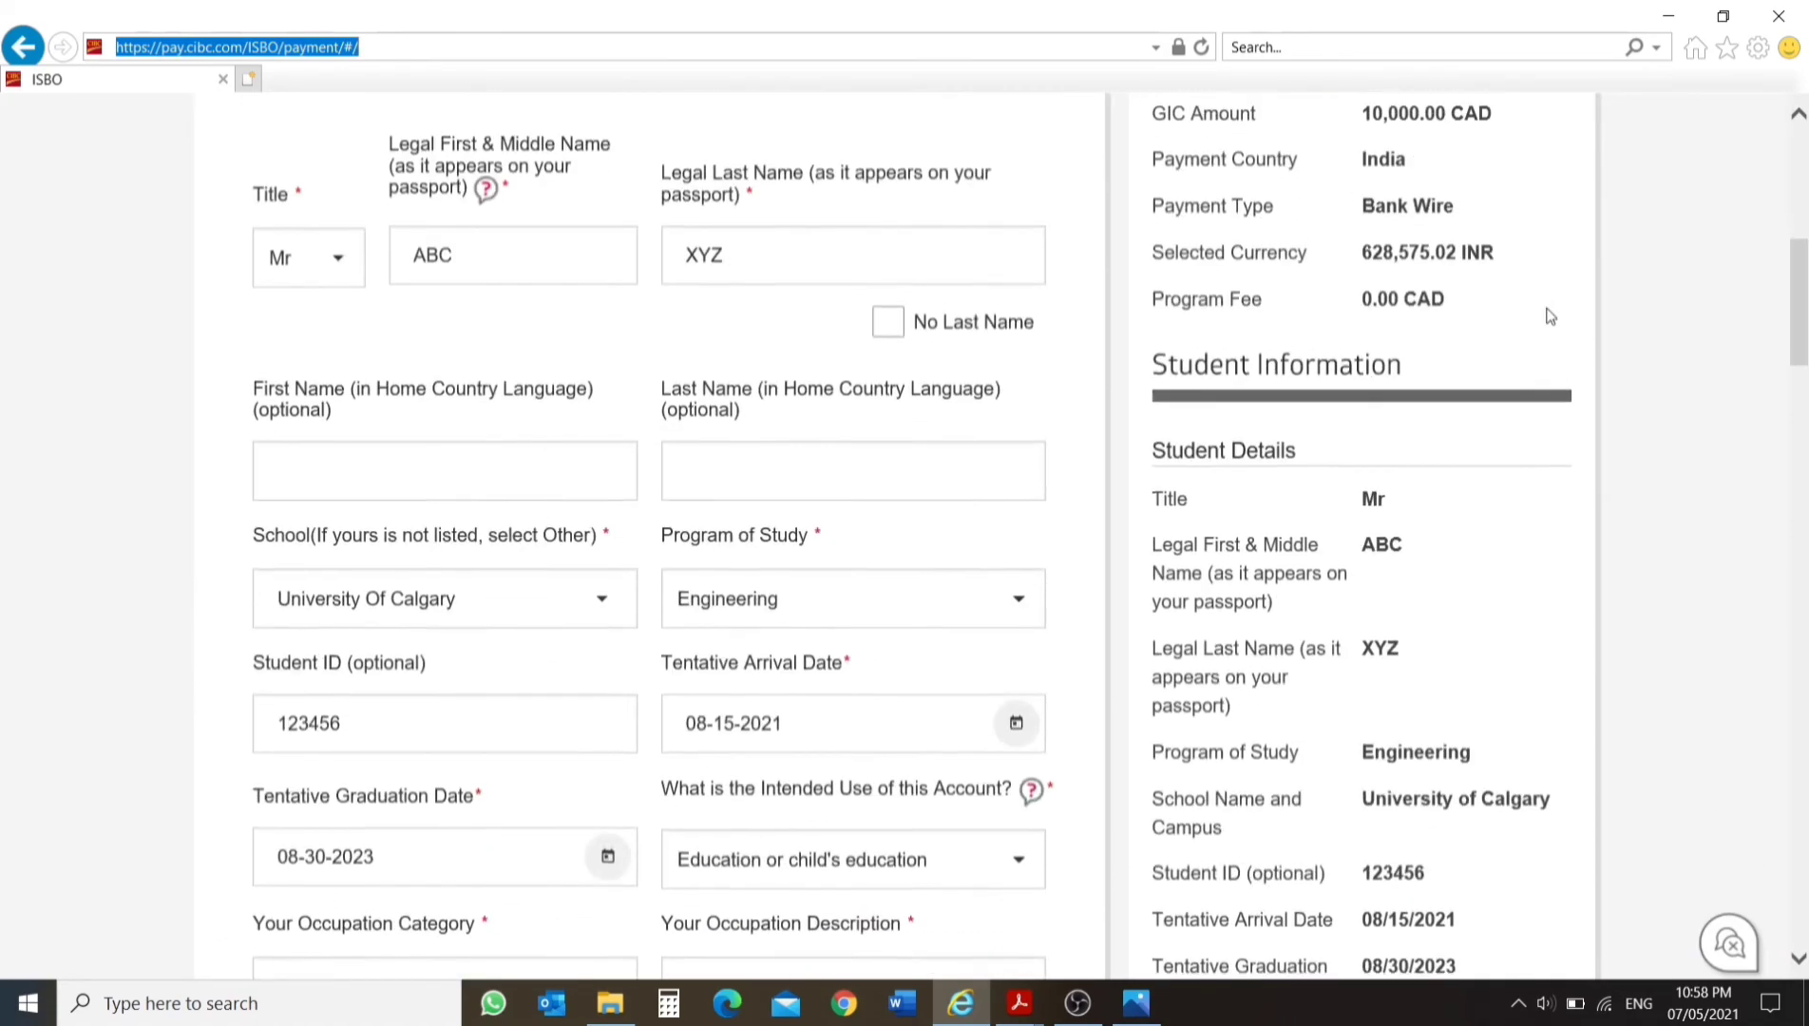
Open the CIBC Sign In page and sign in with the registered email address and the account password.
{"action": "scroll", "coordinate": [1539, 294], "scroll_direction": "up", "scroll_amount": 6}
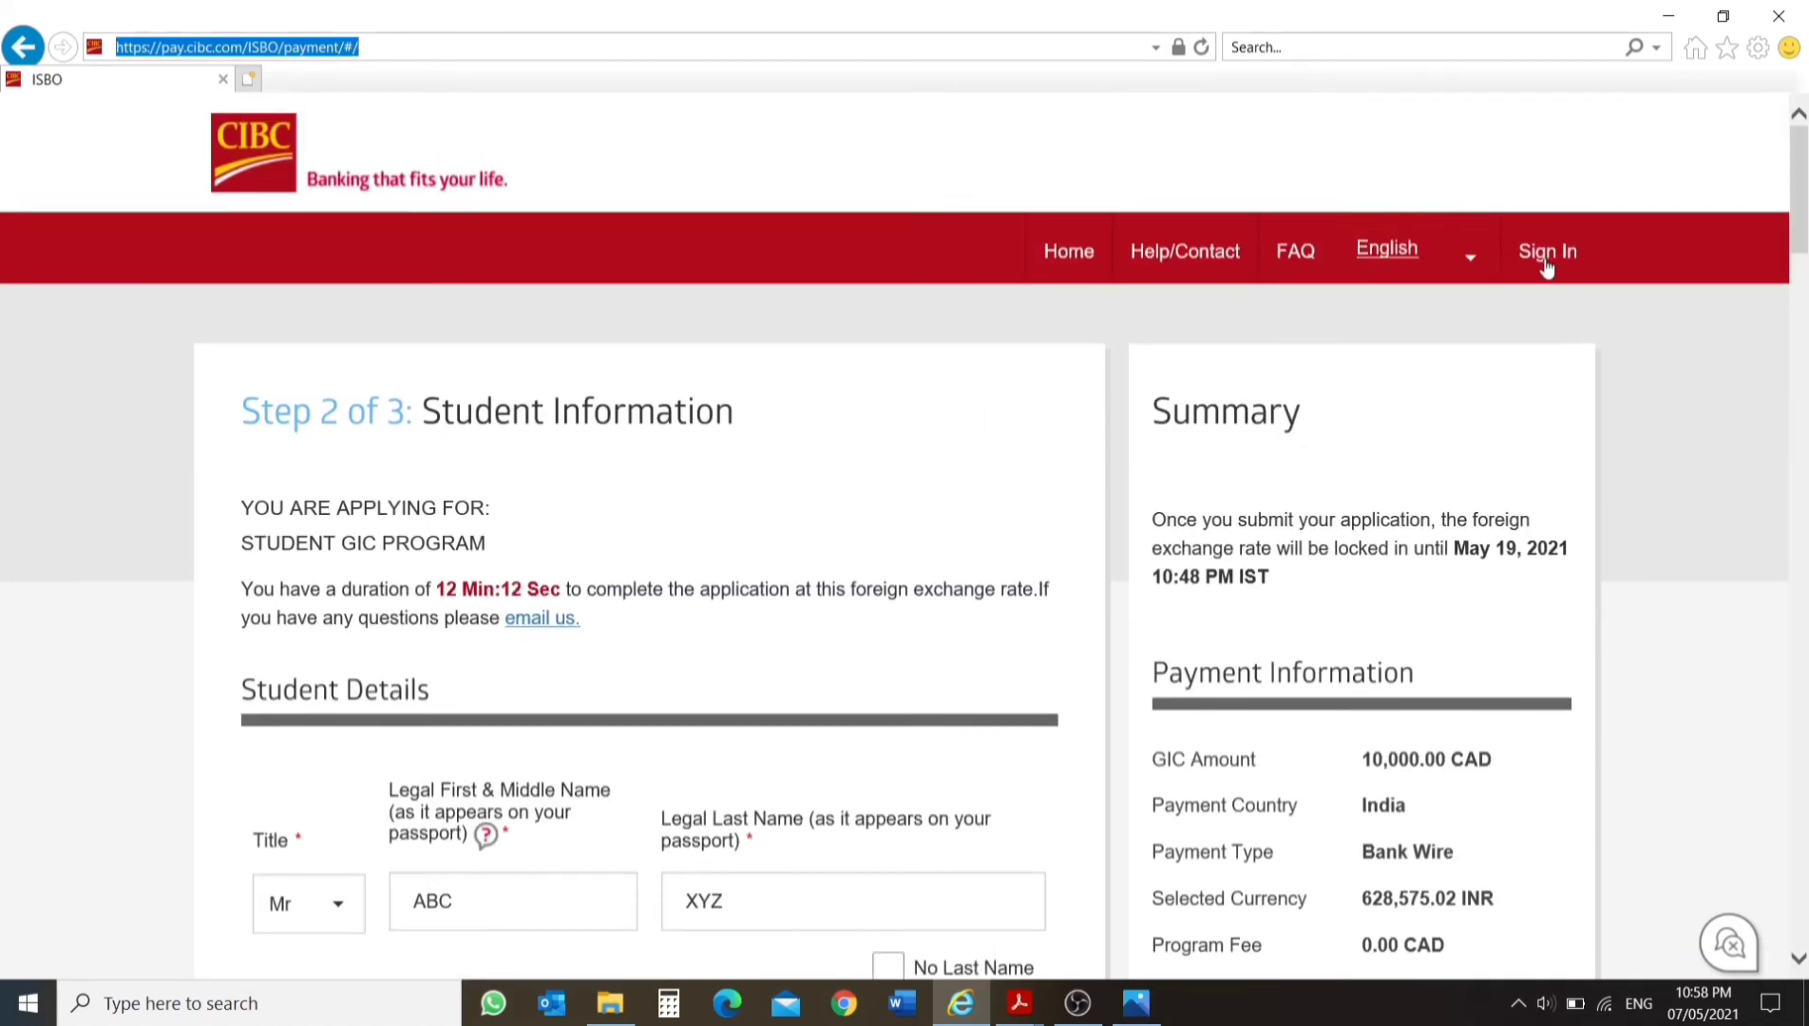
{"action": "left_click", "coordinate": [1547, 253]}
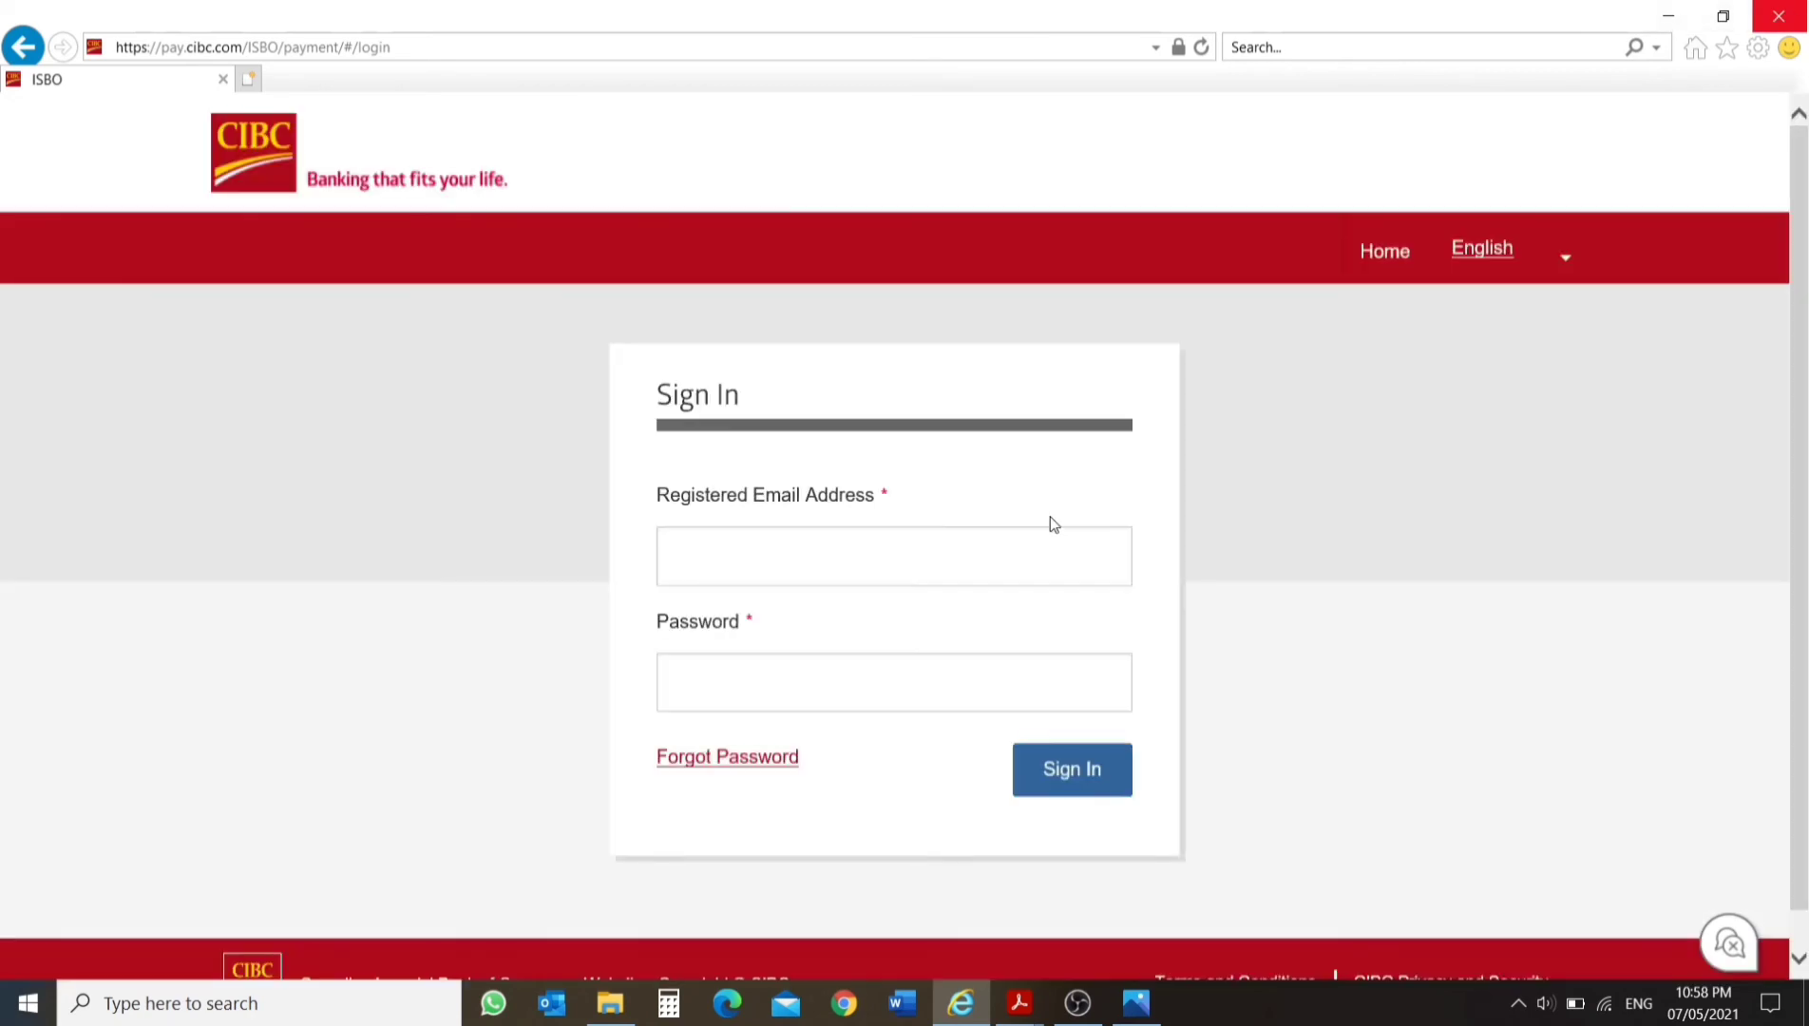
{"action": "left_click", "coordinate": [951, 559]}
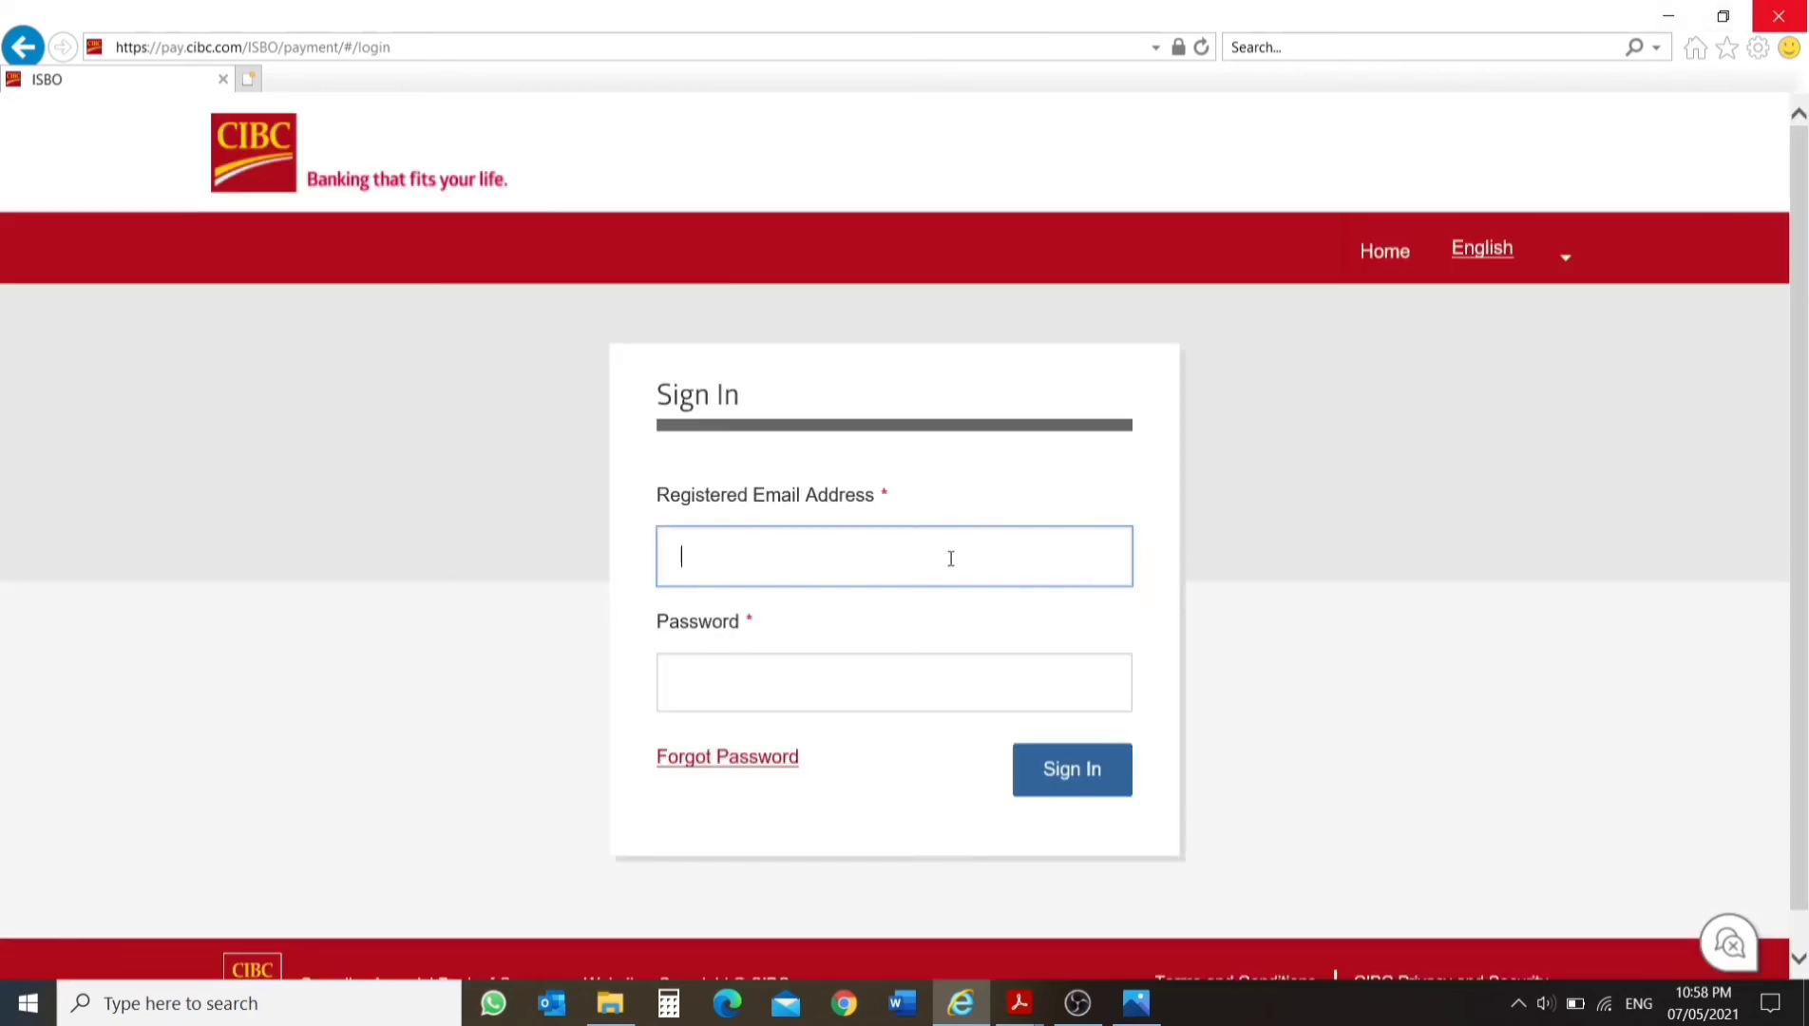
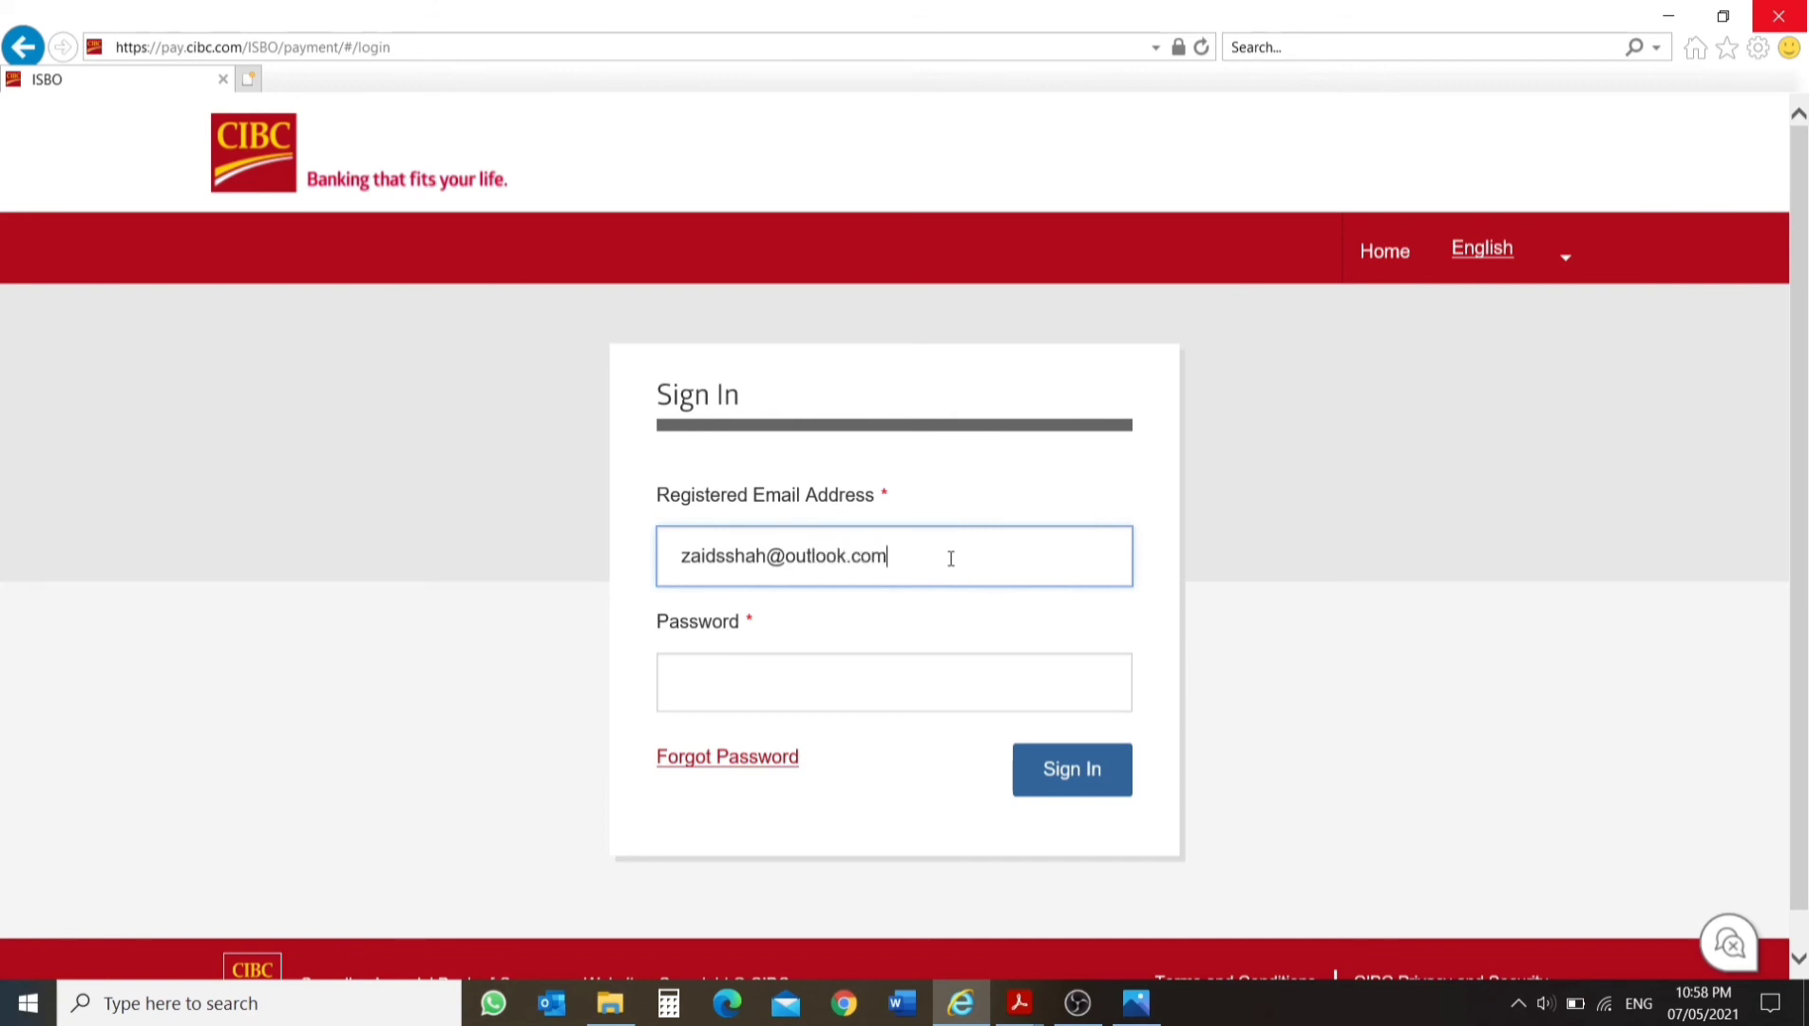
{"action": "key", "text": "Tab"}
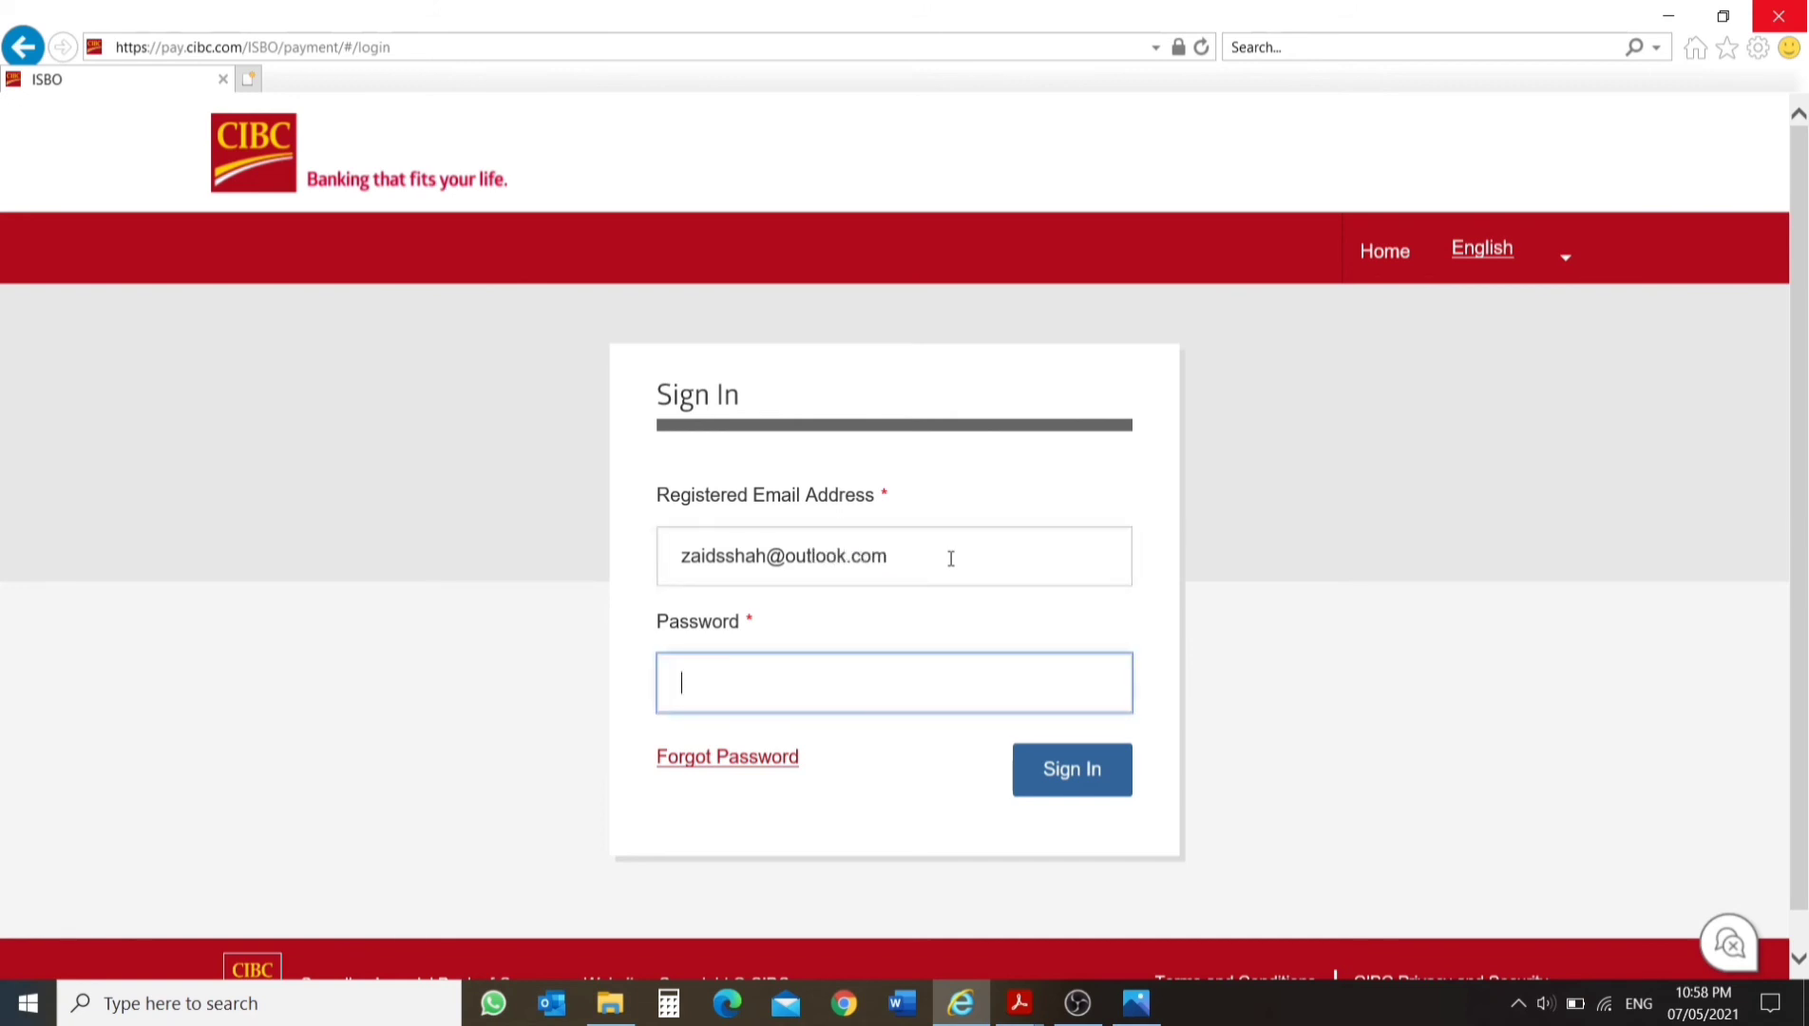
{"action": "type", "text": "•••••••••"}
{"action": "key", "text": "Return"}
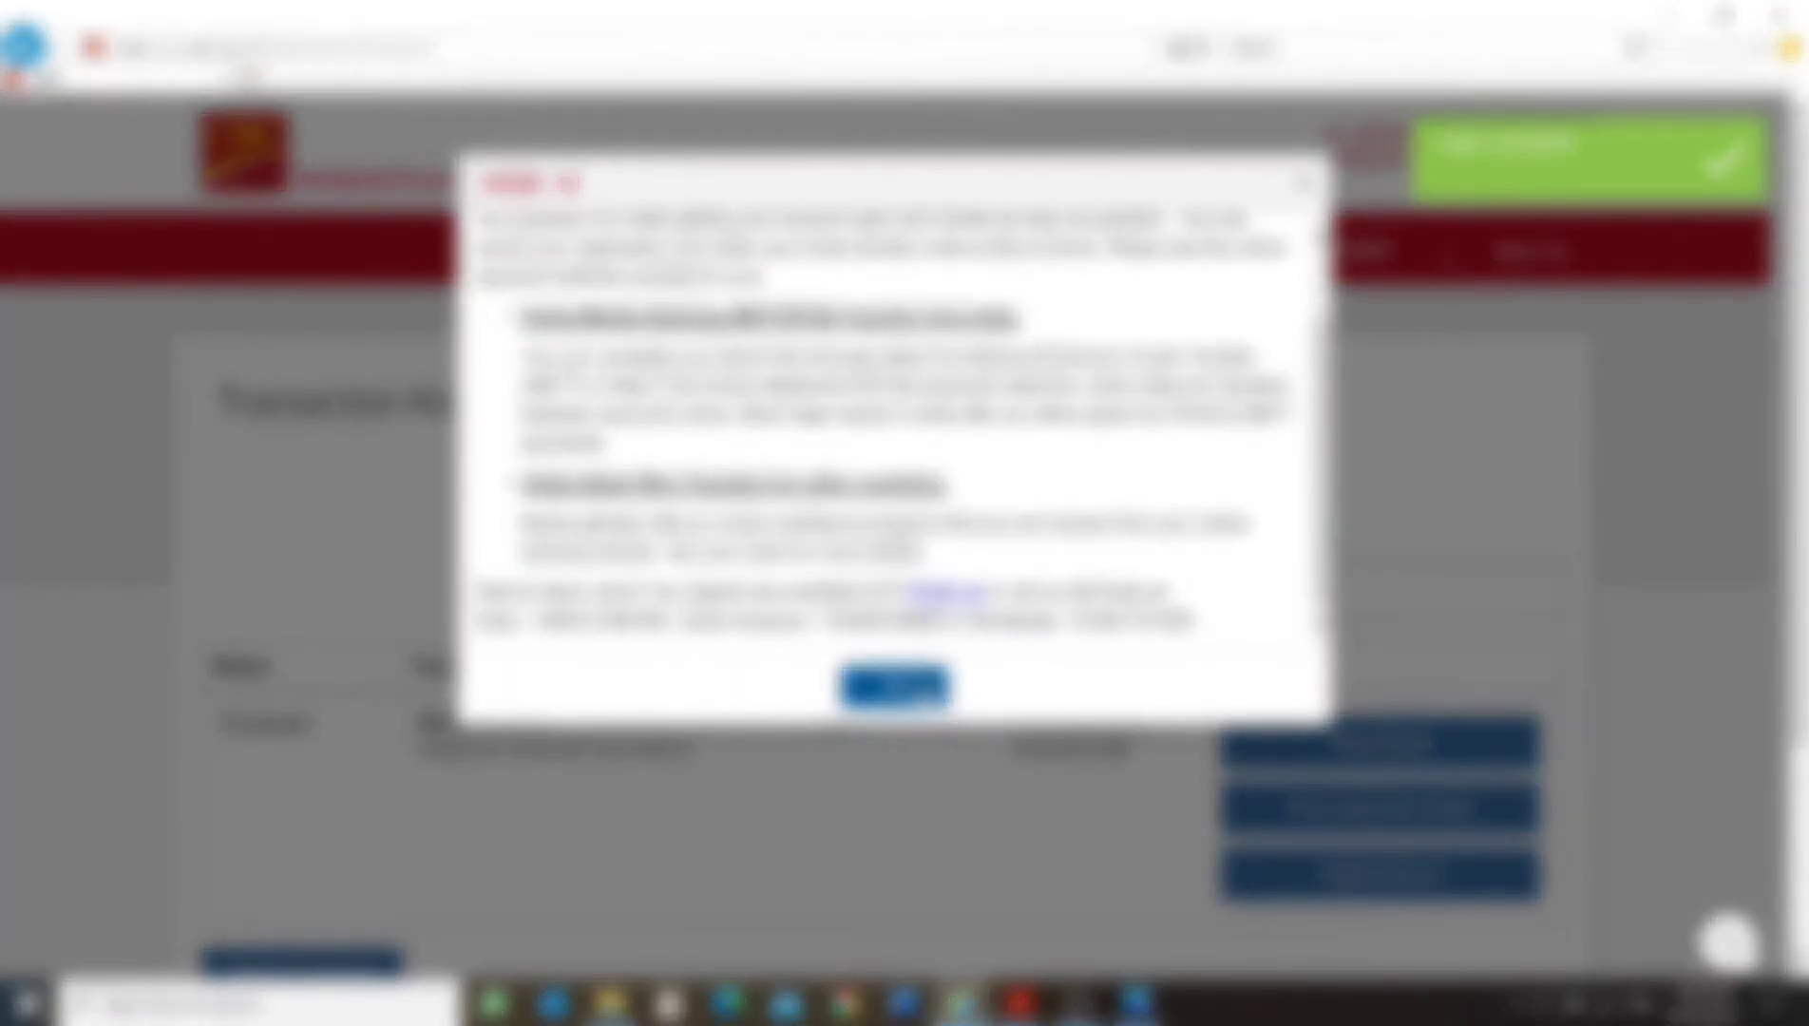
Dismiss the notice, view the details of the transaction listed in Transaction History, and close them.
{"action": "left_click", "coordinate": [894, 678]}
{"action": "scroll", "coordinate": [924, 612], "scroll_direction": "down", "scroll_amount": 2}
{"action": "scroll", "coordinate": [1024, 575], "scroll_direction": "down", "scroll_amount": 2}
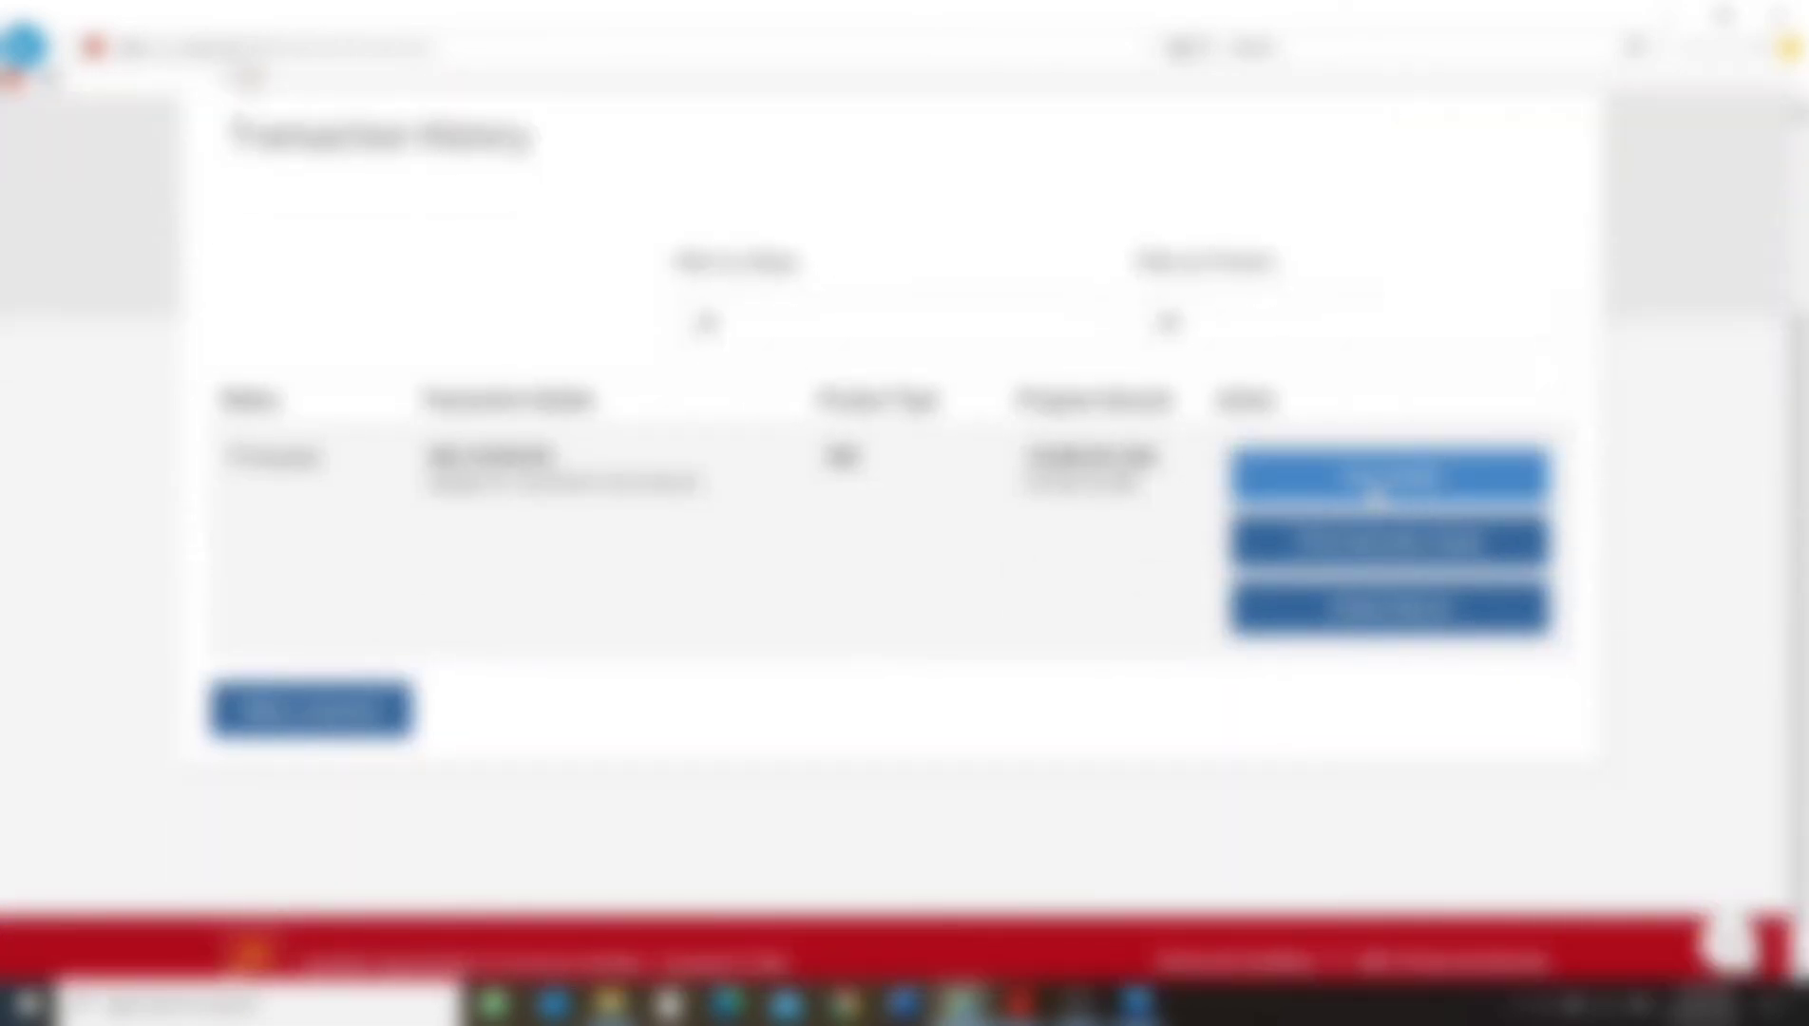
{"action": "left_click", "coordinate": [1338, 486]}
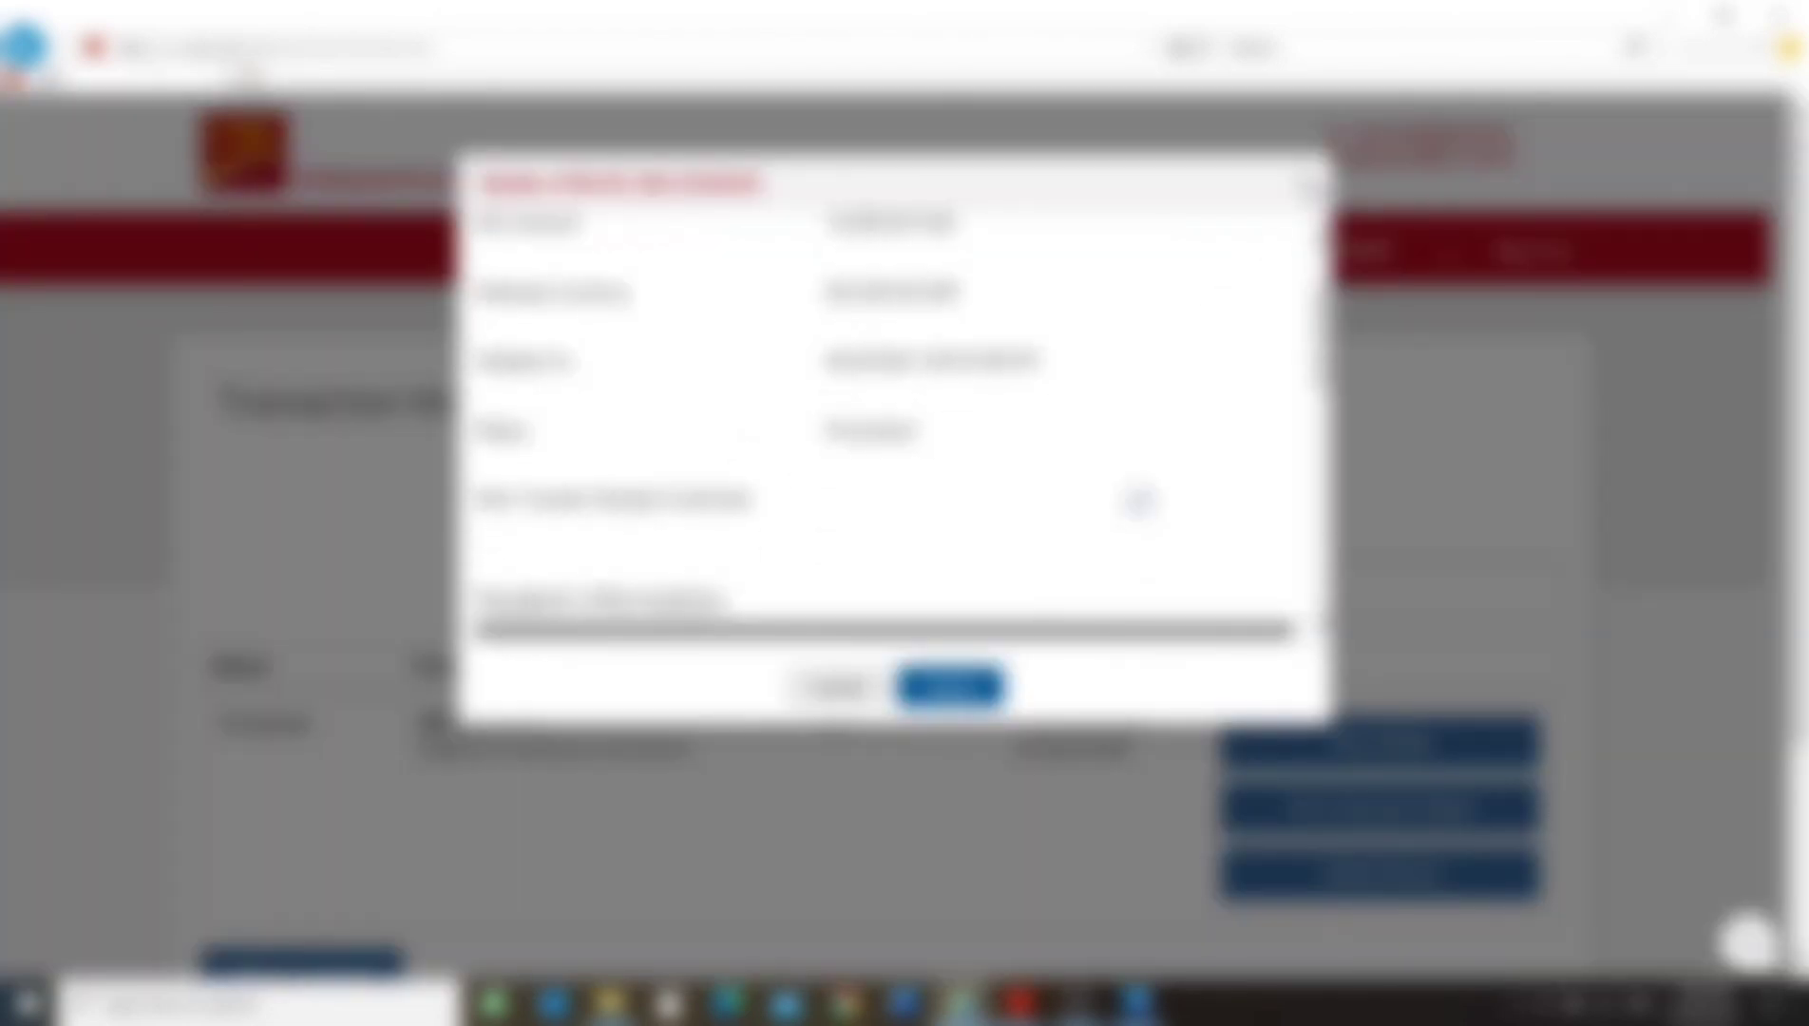
{"action": "left_click", "coordinate": [1305, 184]}
Request the transaction's document download and open the Instruction Sheet PDF from File Explorer's YouTube folder.
{"action": "scroll", "coordinate": [1387, 741], "scroll_direction": "down", "scroll_amount": 2}
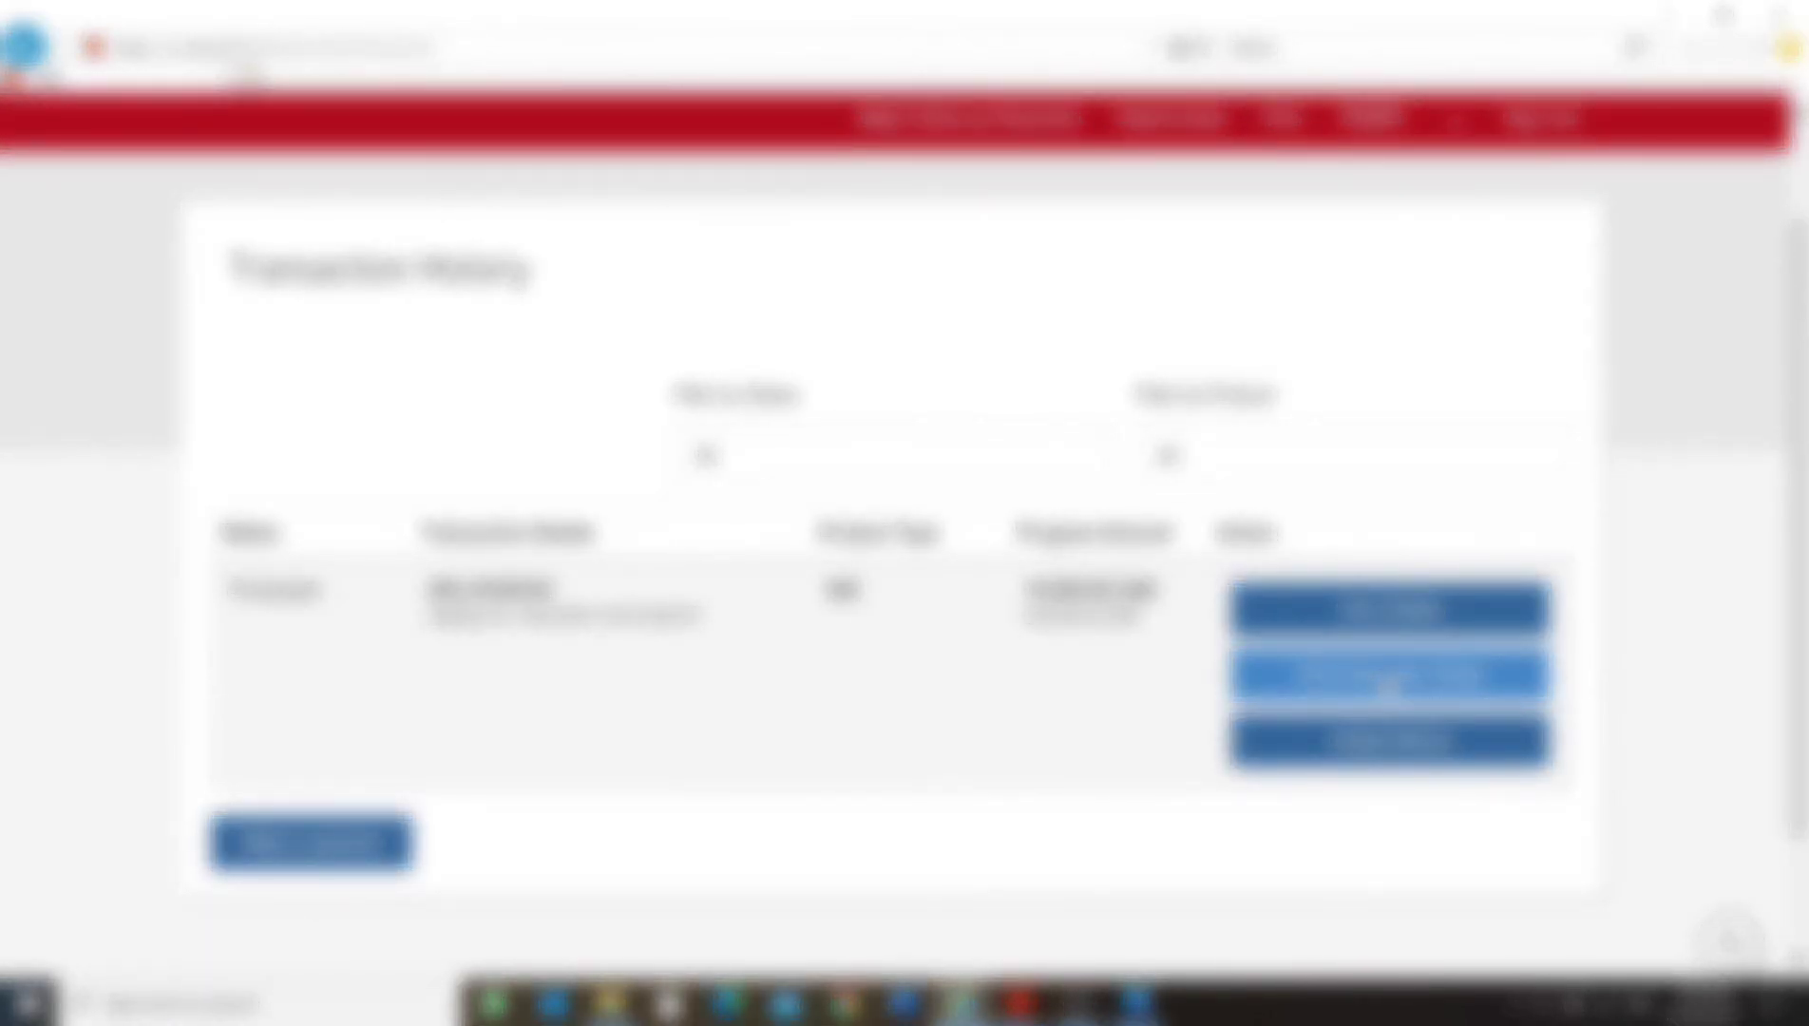
{"action": "left_click", "coordinate": [1387, 686]}
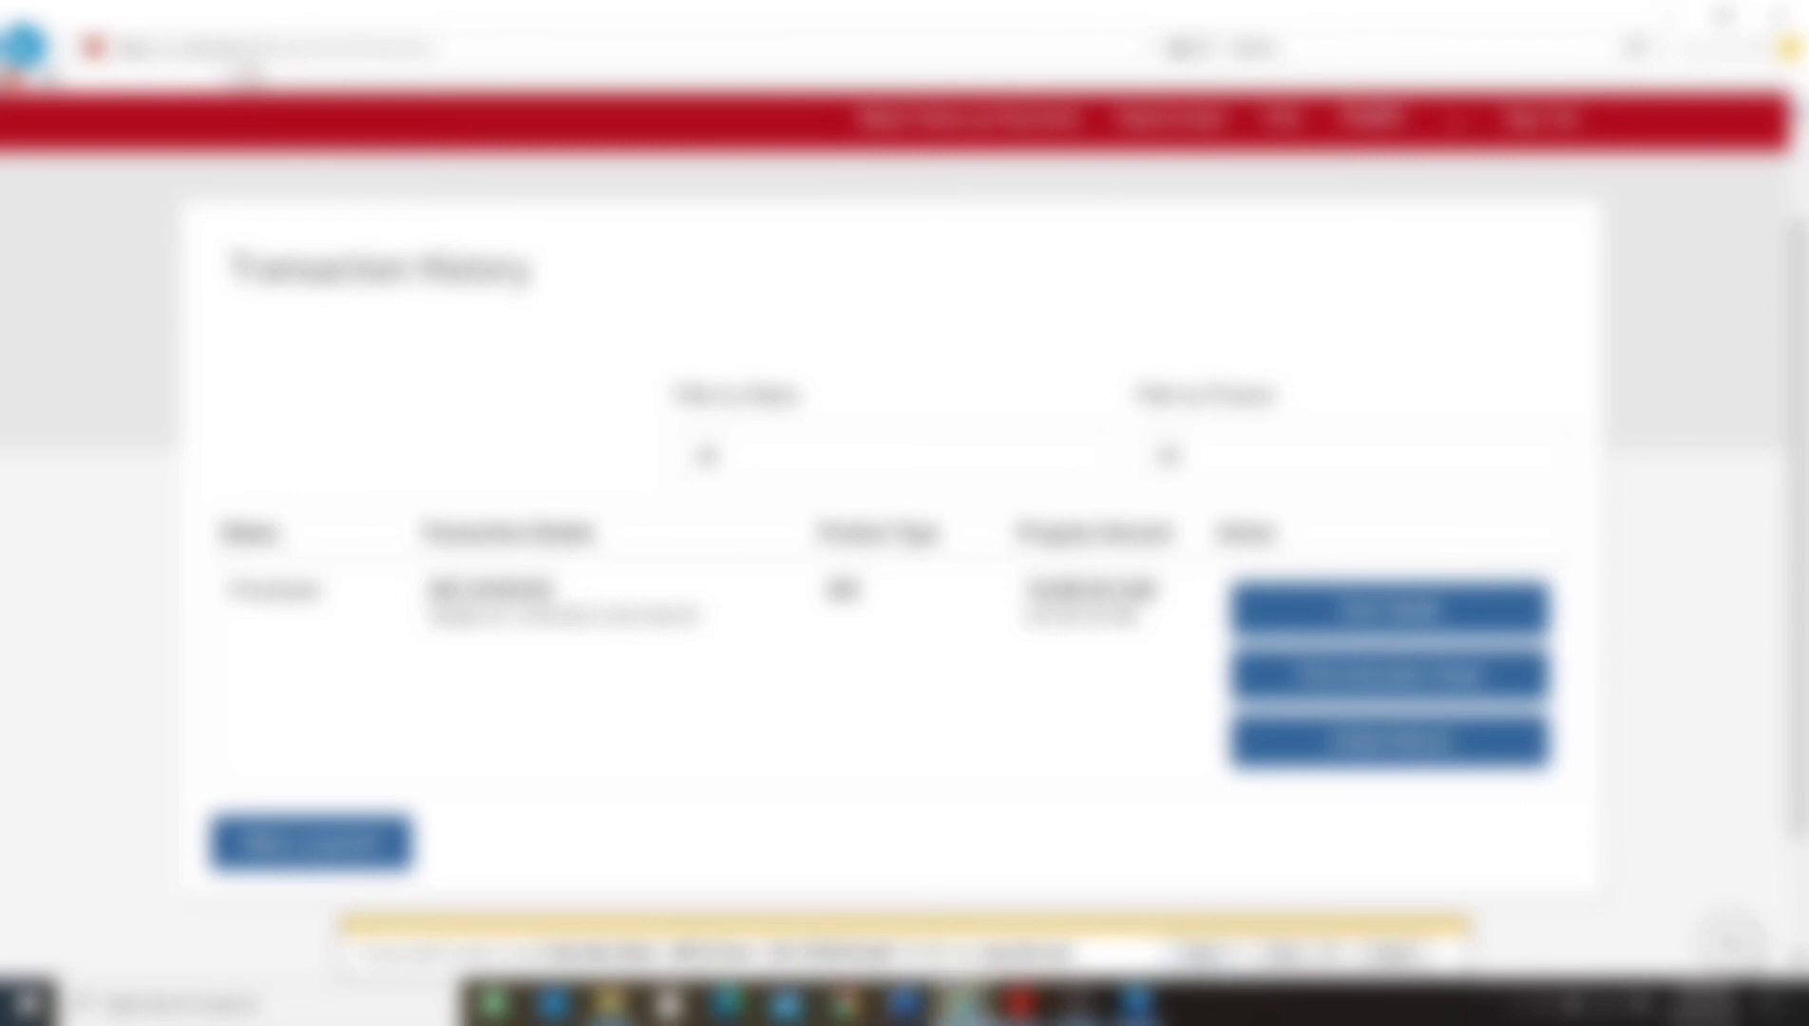
{"action": "left_click", "coordinate": [611, 1003]}
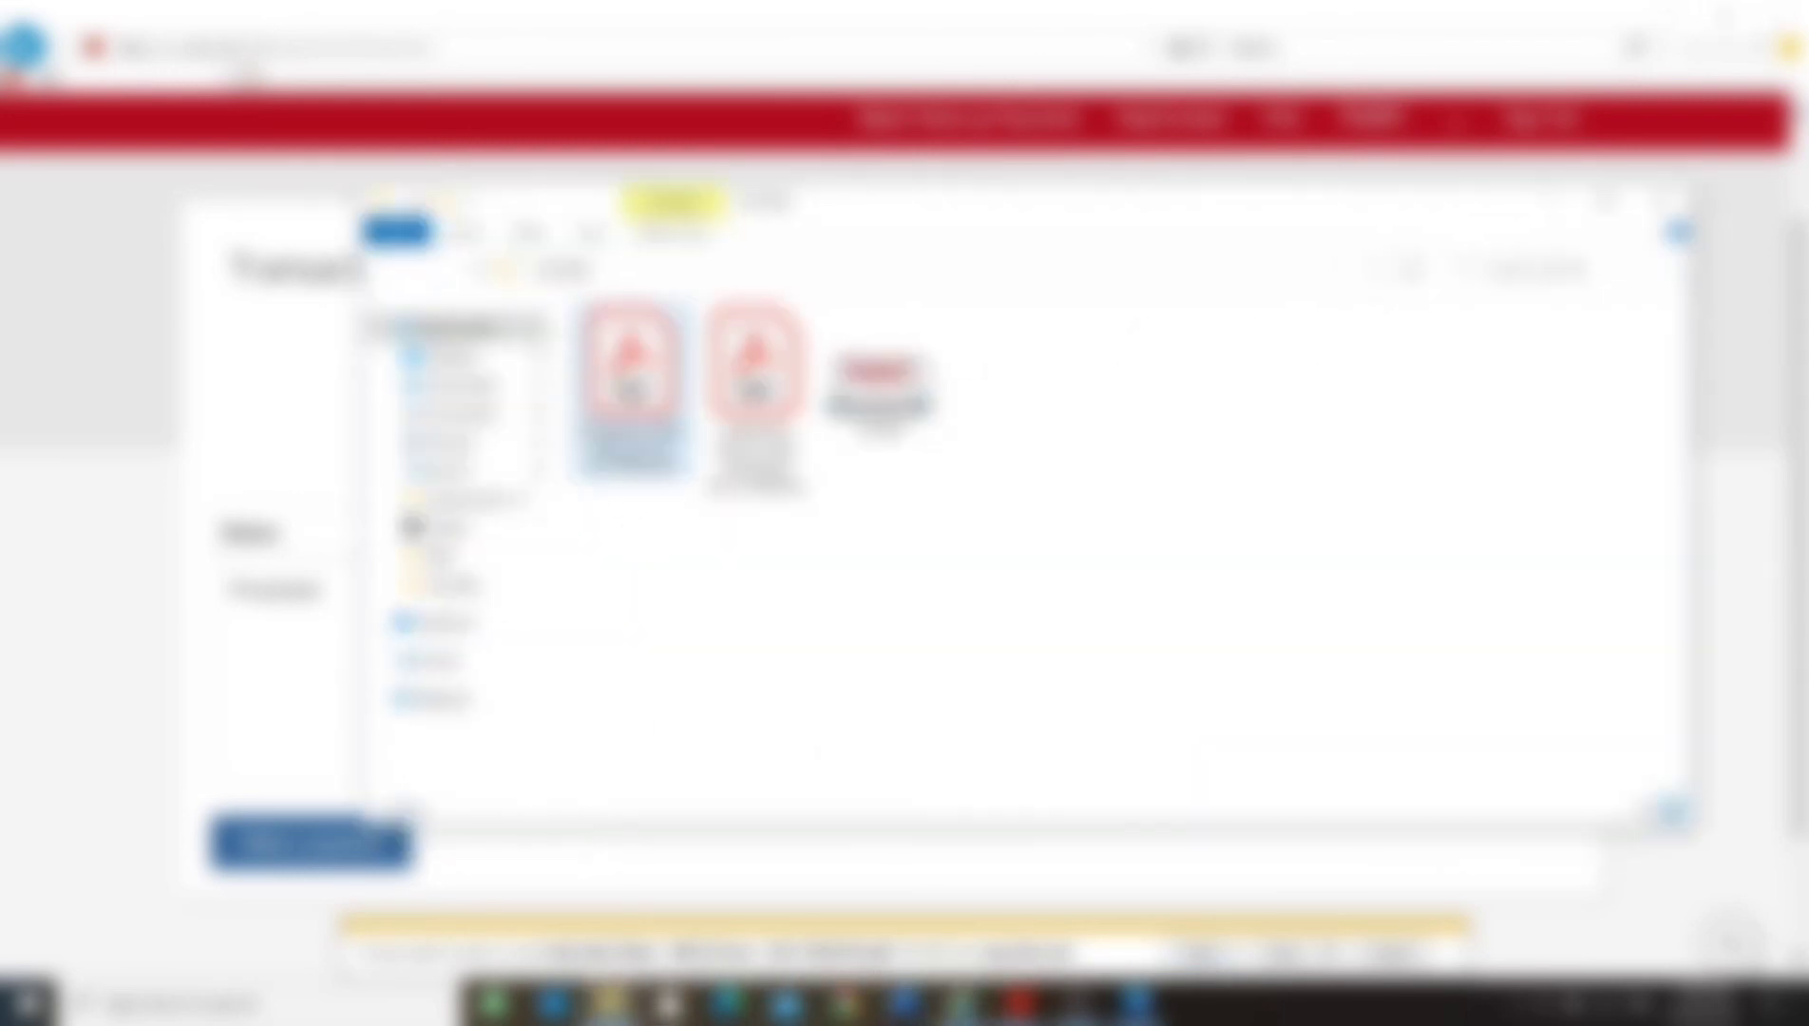
{"action": "double_click", "coordinate": [632, 385]}
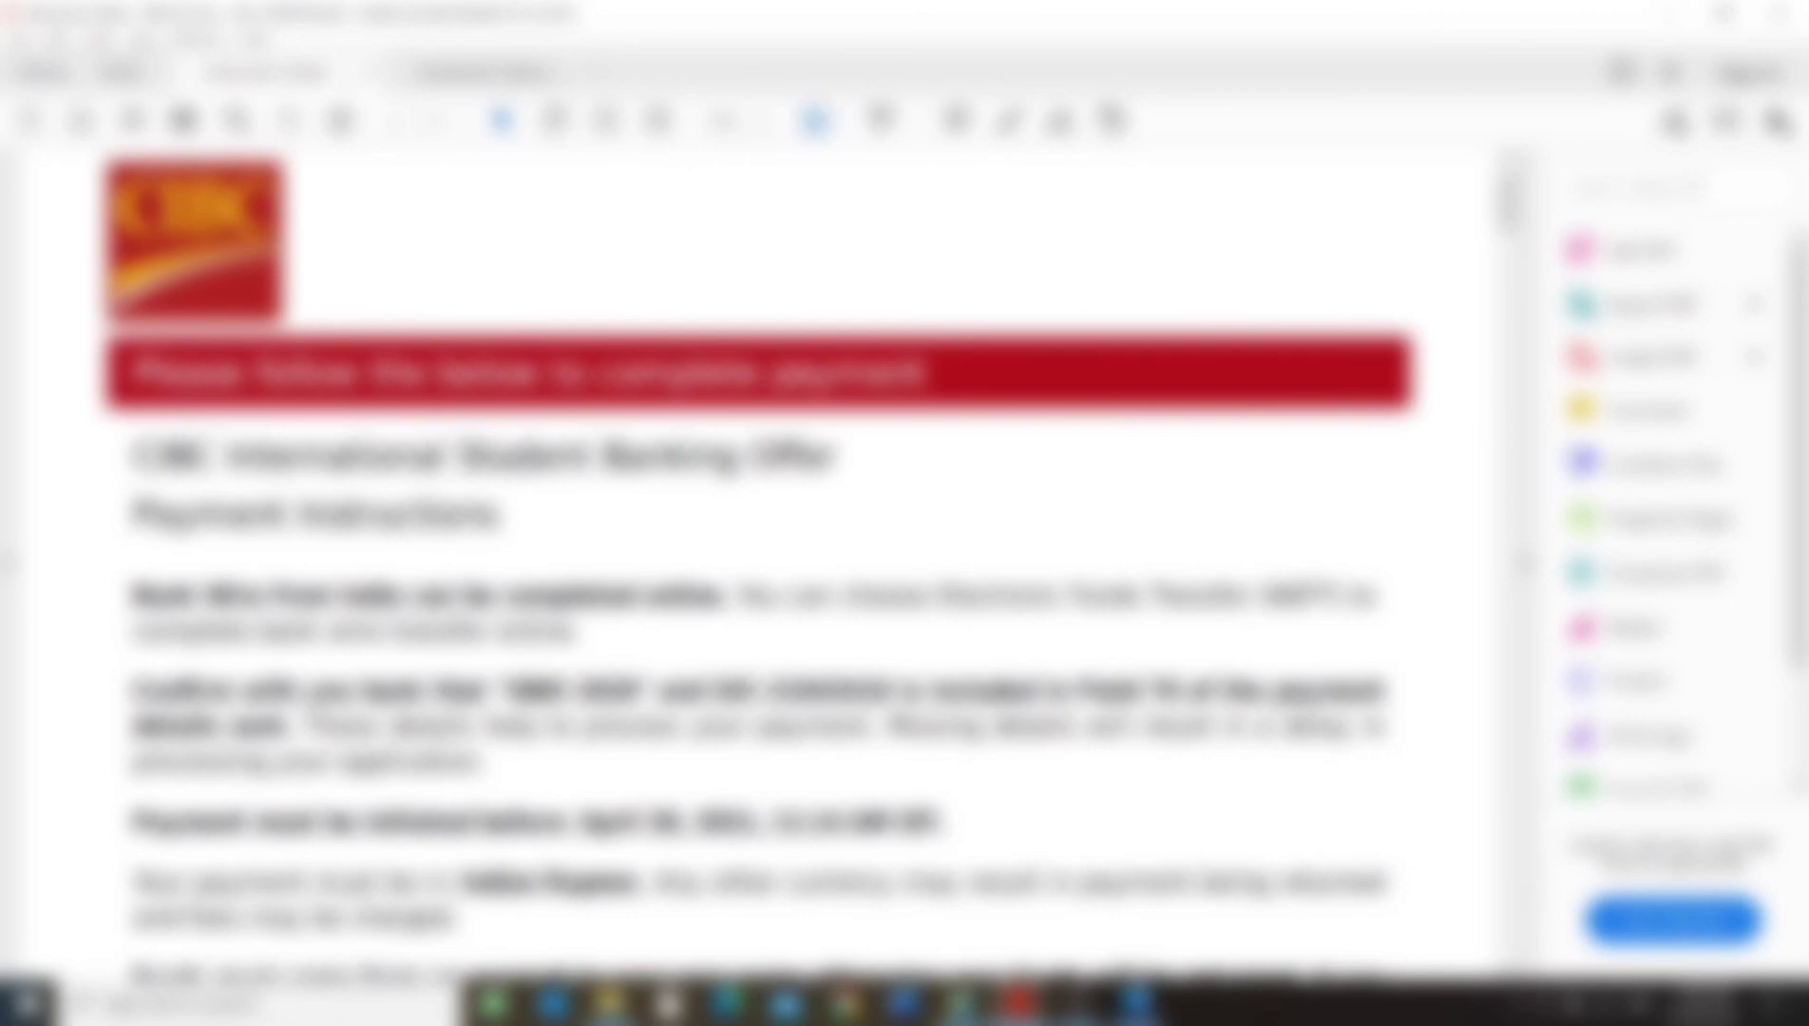
Review the payment instructions and Beneficiary Details in the instruction sheet, marking the Beneficiary Bank Name & Branch row.
{"action": "scroll", "coordinate": [760, 561], "scroll_direction": "down", "scroll_amount": 2}
{"action": "scroll", "coordinate": [490, 562], "scroll_direction": "down", "scroll_amount": 15}
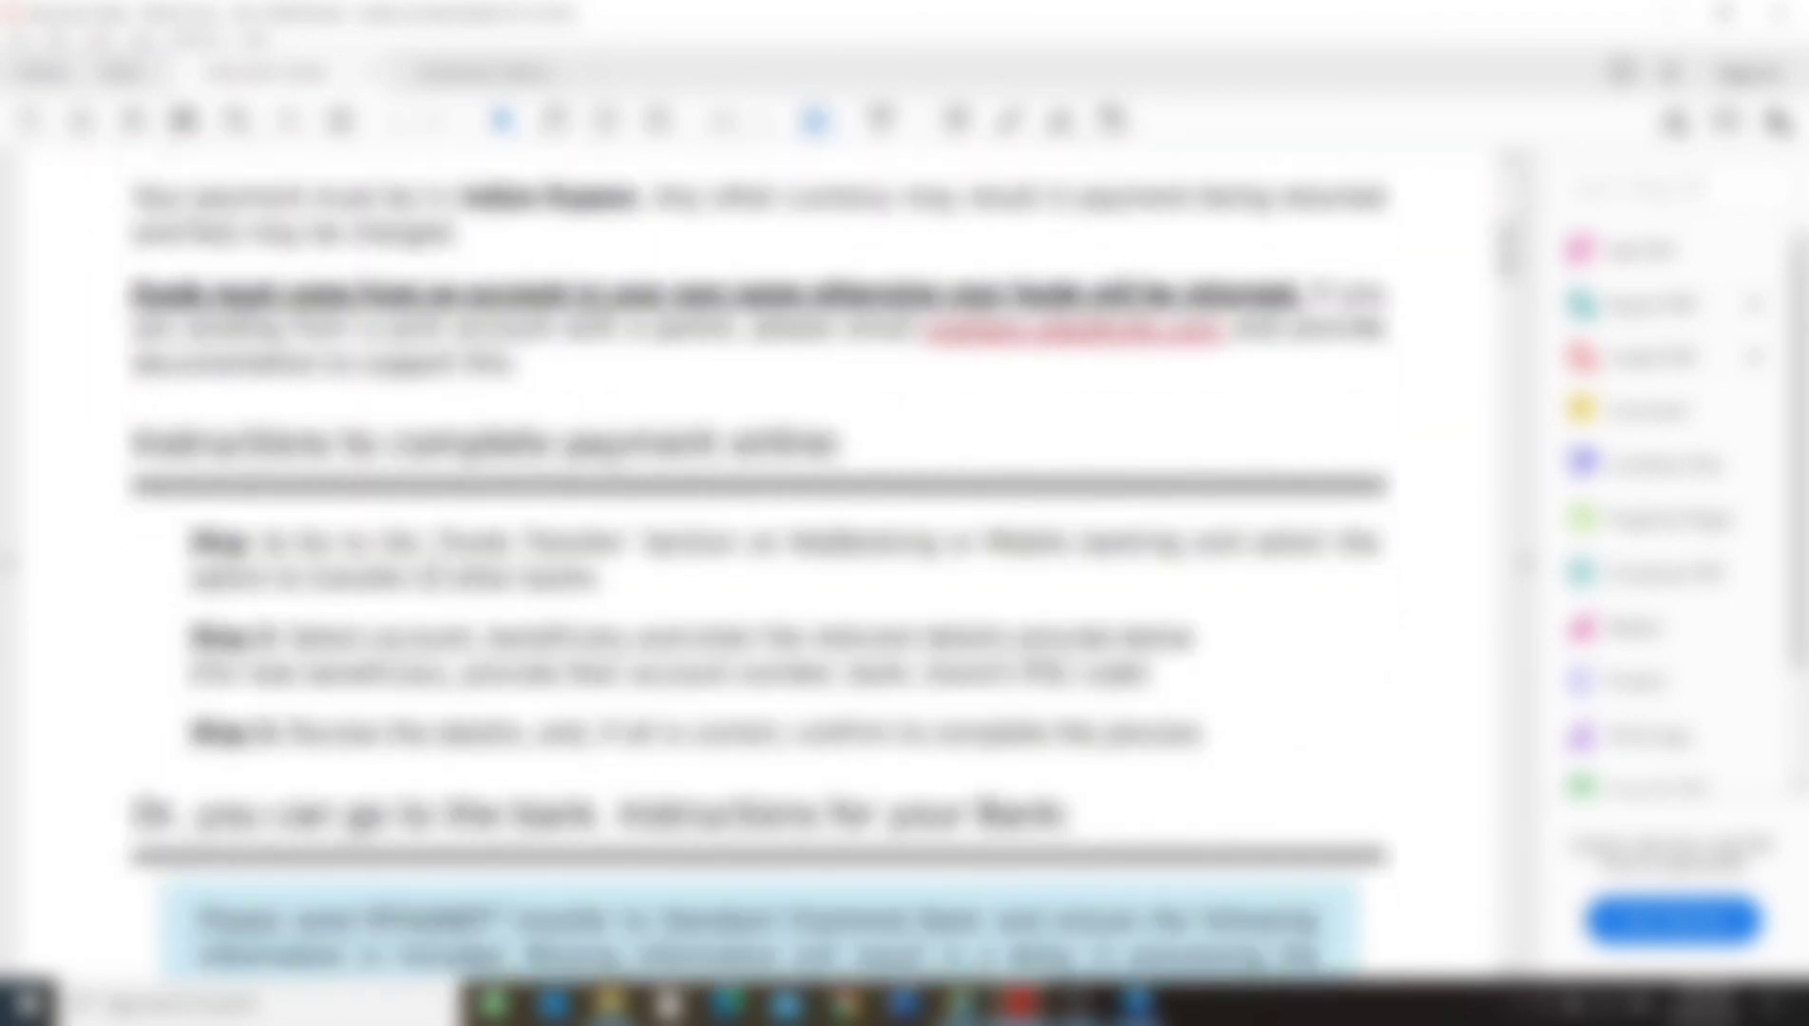
{"action": "scroll", "coordinate": [440, 577], "scroll_direction": "down", "scroll_amount": 4}
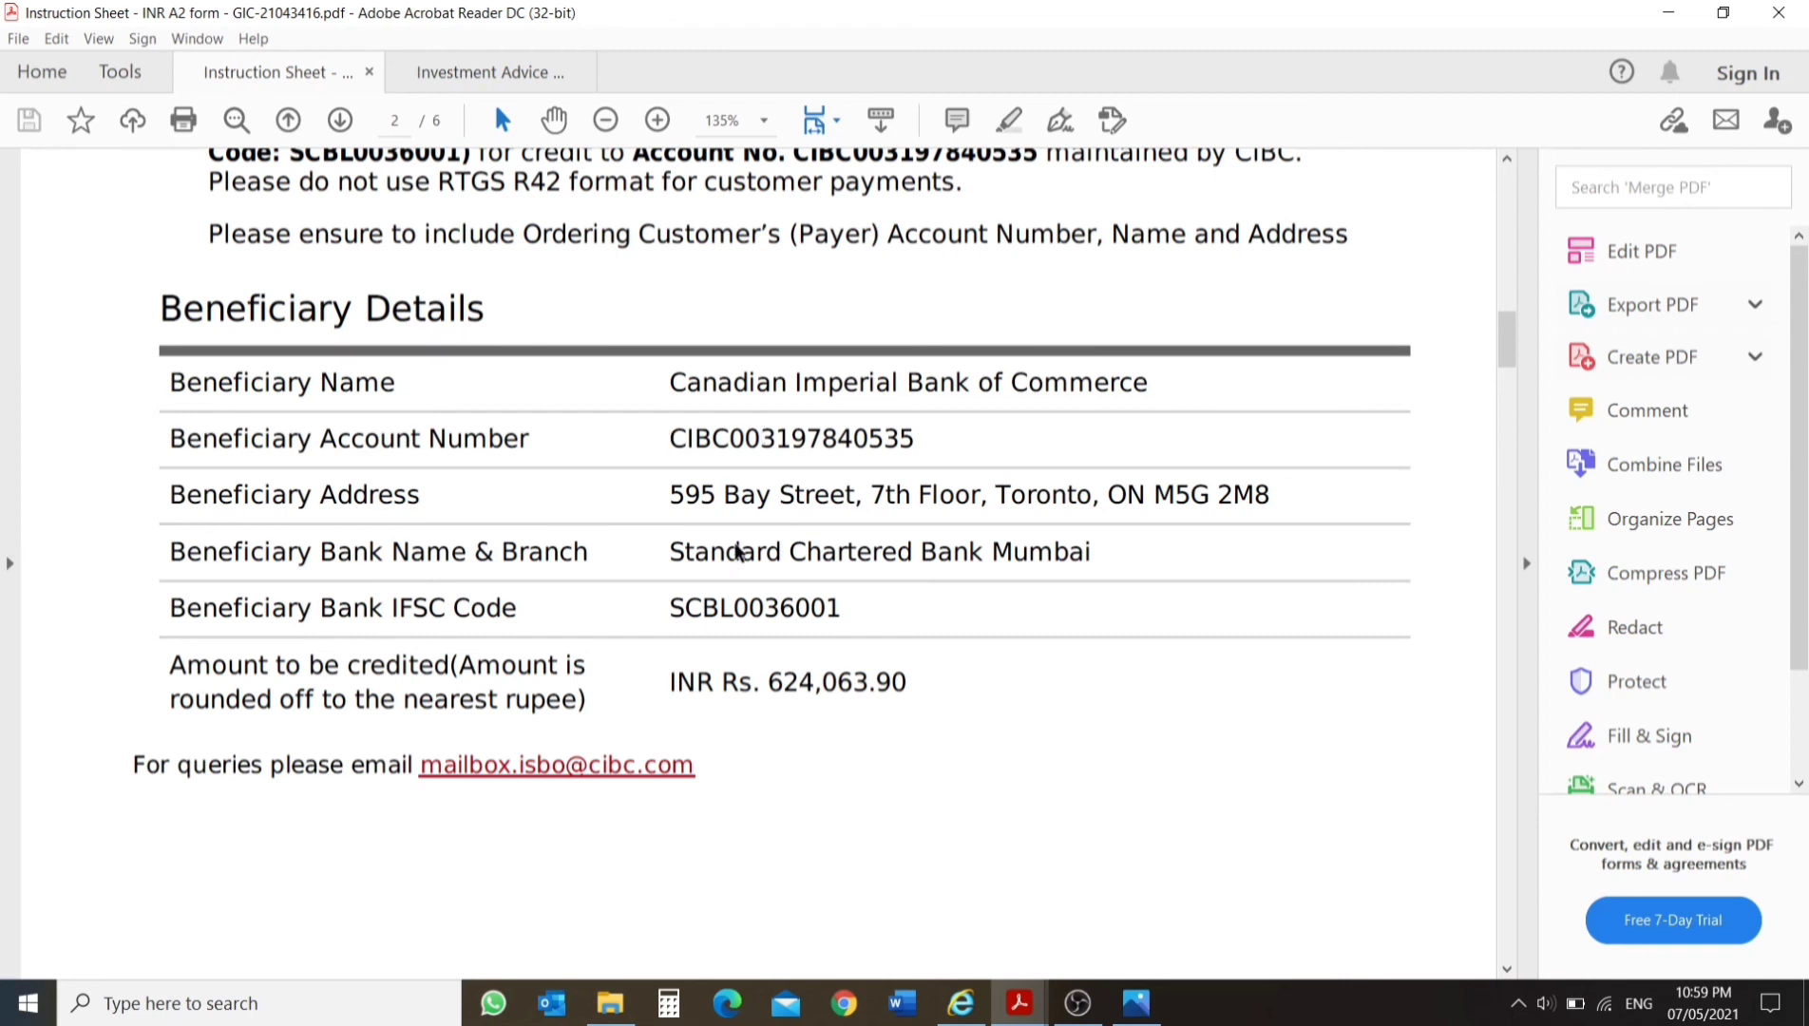
{"action": "left_click_drag", "start_coordinate": [664, 540], "coordinate": [1143, 562]}
{"action": "left_click", "coordinate": [1082, 679]}
Look through the Online Bank Wires from India guide, the sample bank transfer screens and the Frequently Asked Questions, keeping both PDFs open.
{"action": "scroll", "coordinate": [867, 618], "scroll_direction": "down", "scroll_amount": 15}
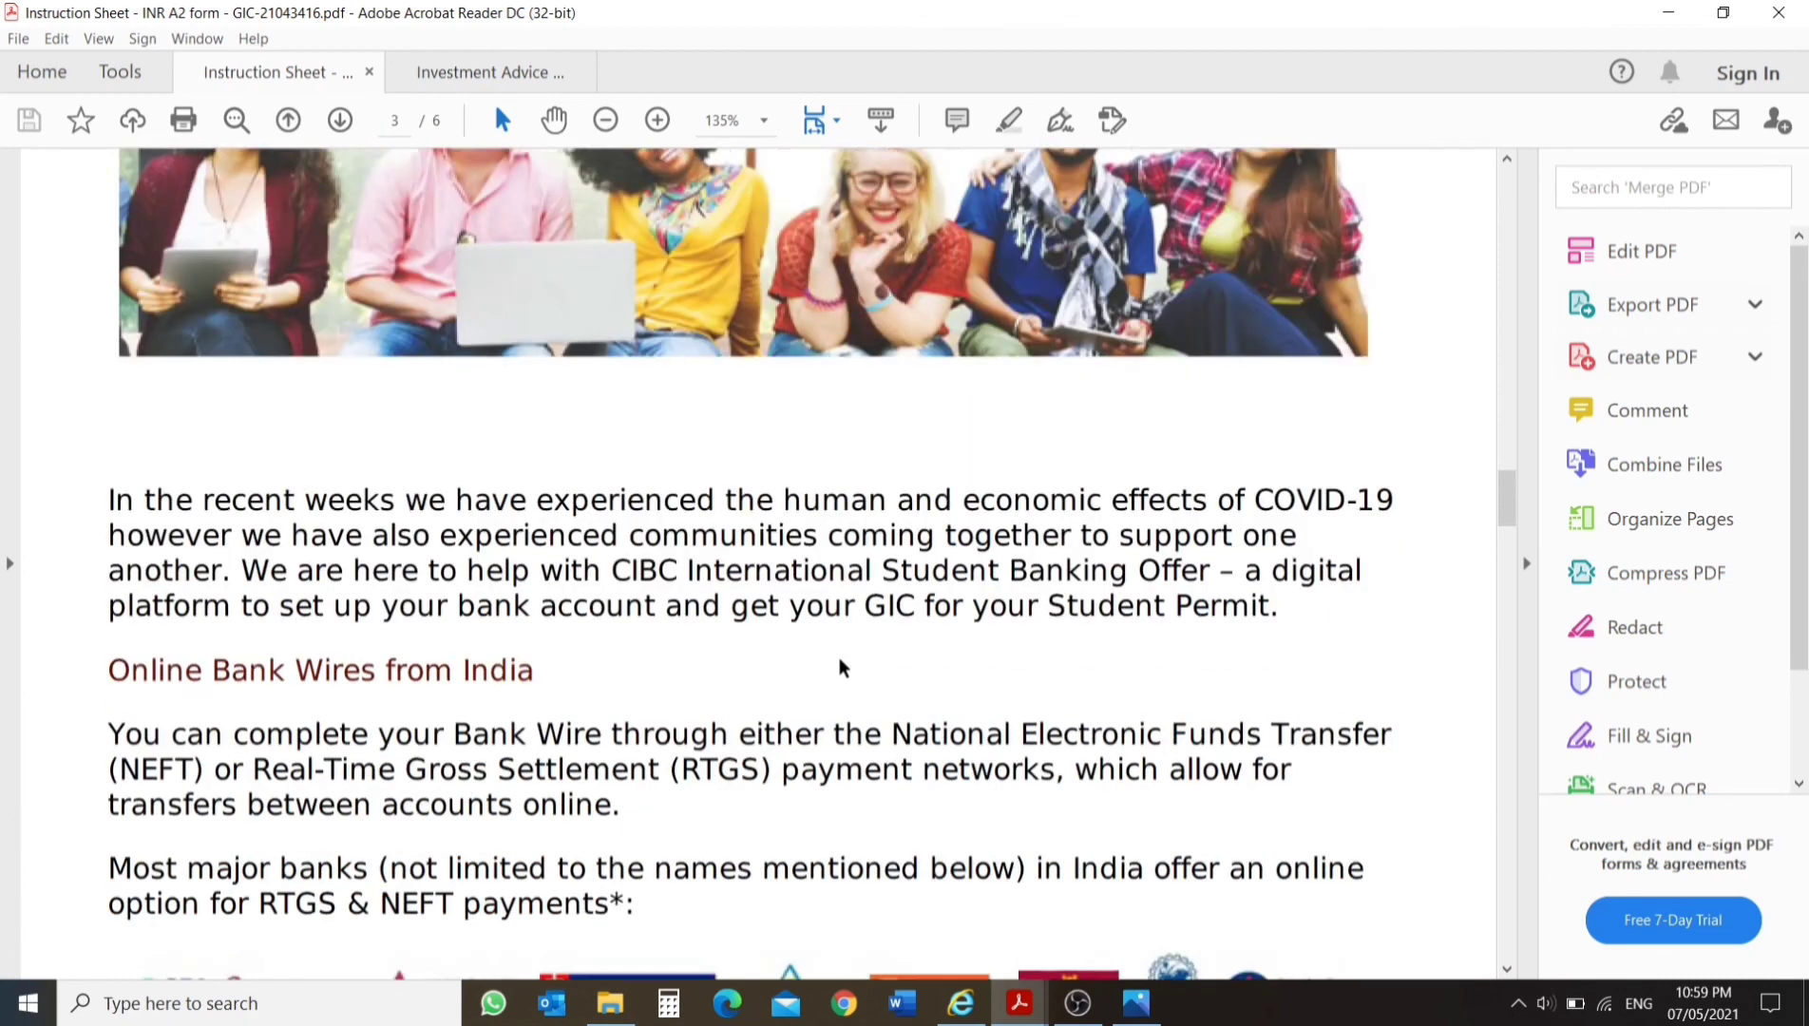
{"action": "scroll", "coordinate": [840, 668], "scroll_direction": "down", "scroll_amount": 18}
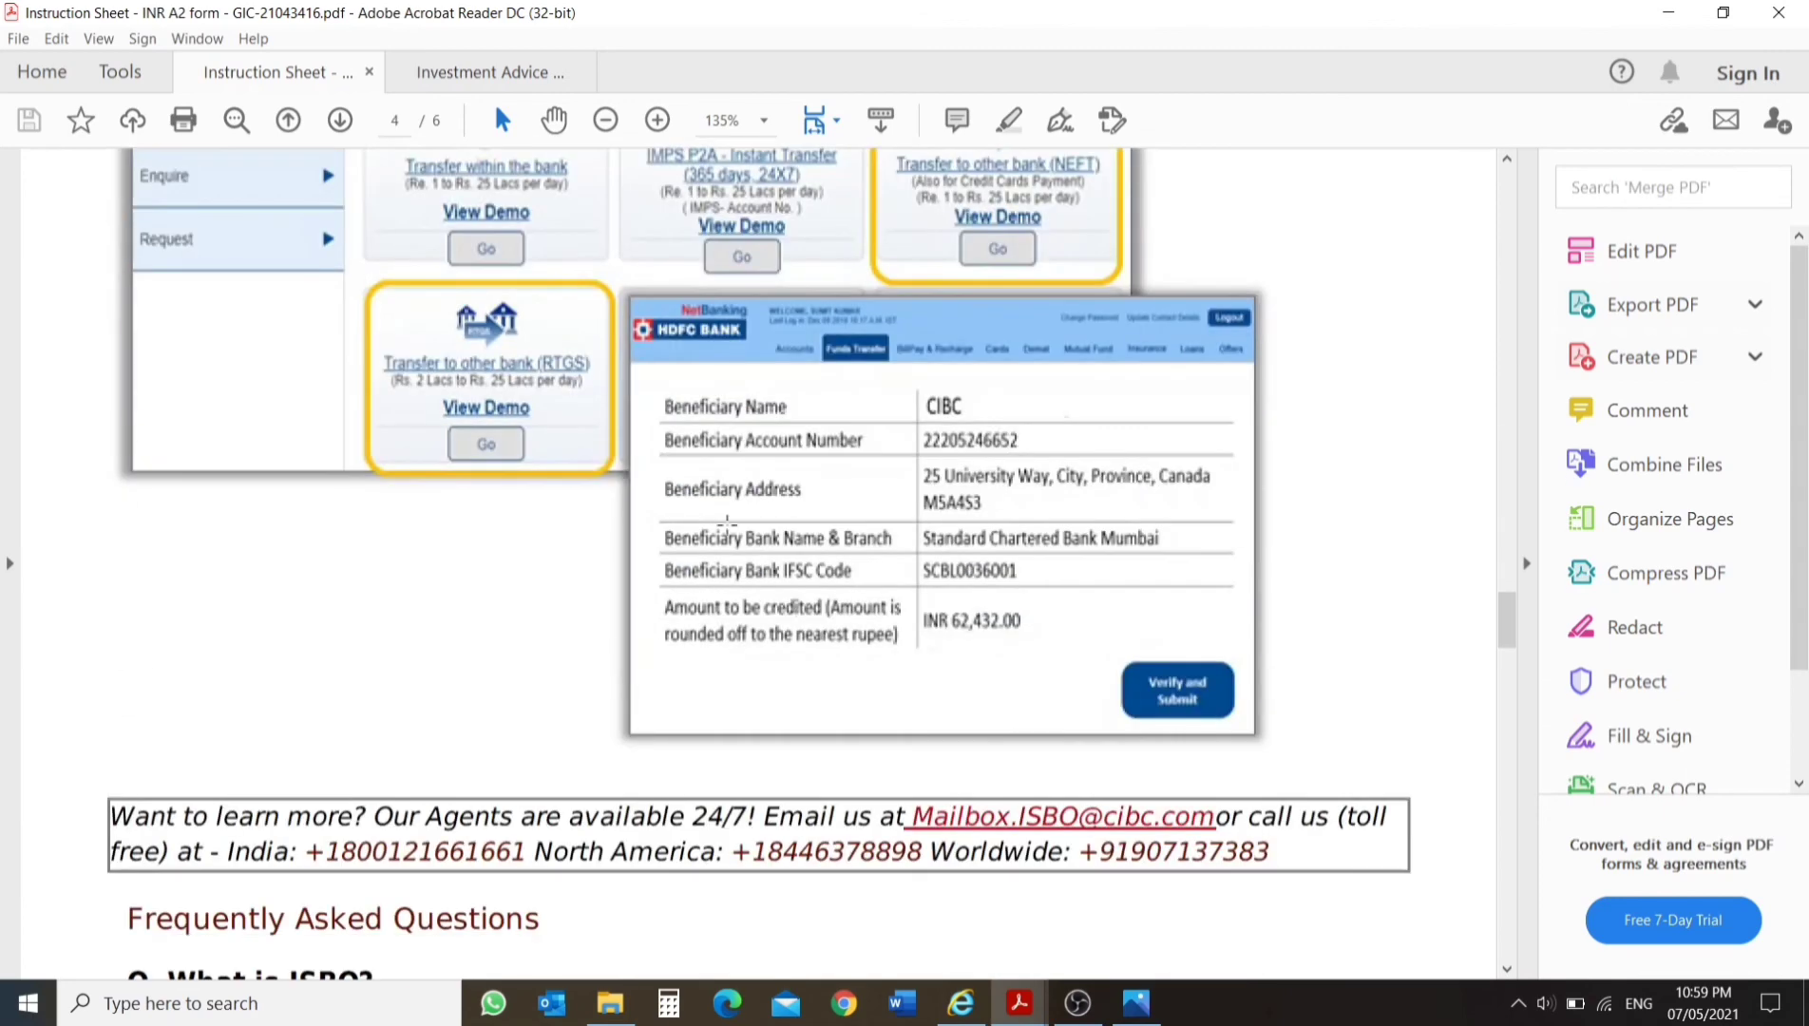
{"action": "scroll", "coordinate": [851, 532], "scroll_direction": "down", "scroll_amount": 12}
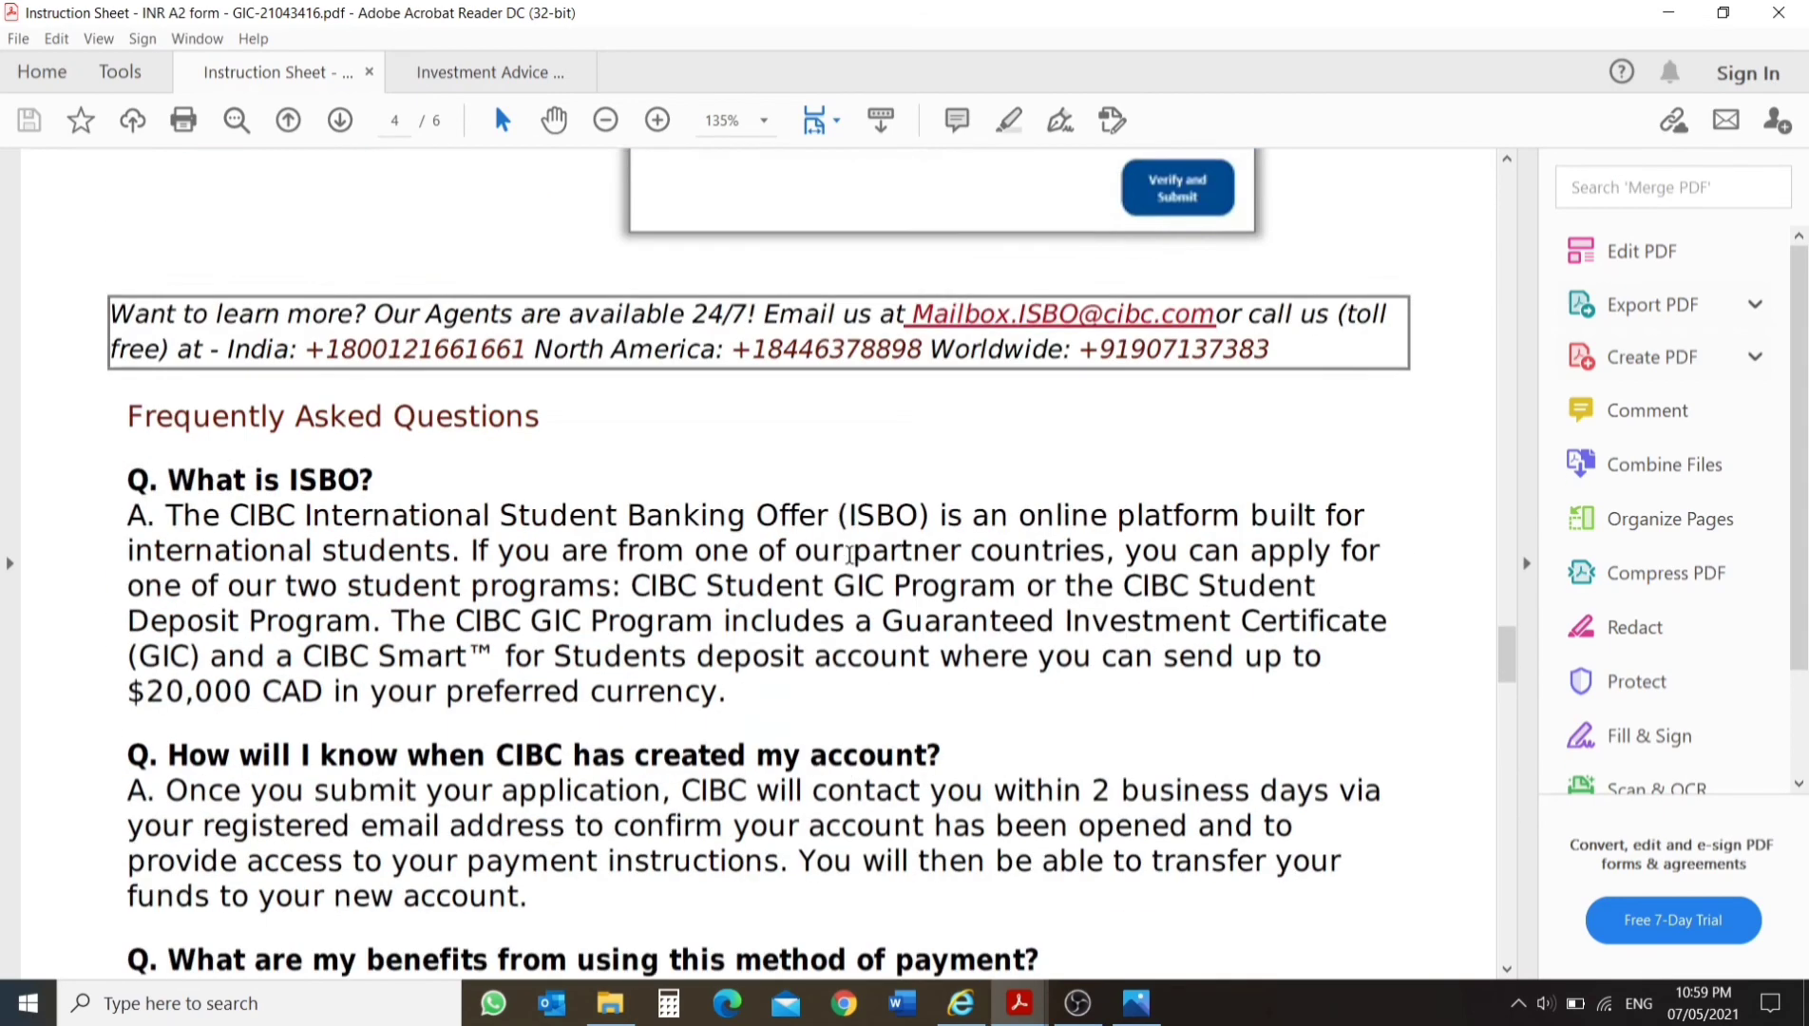
{"action": "scroll", "coordinate": [1772, 9], "scroll_direction": "up", "scroll_amount": 2}
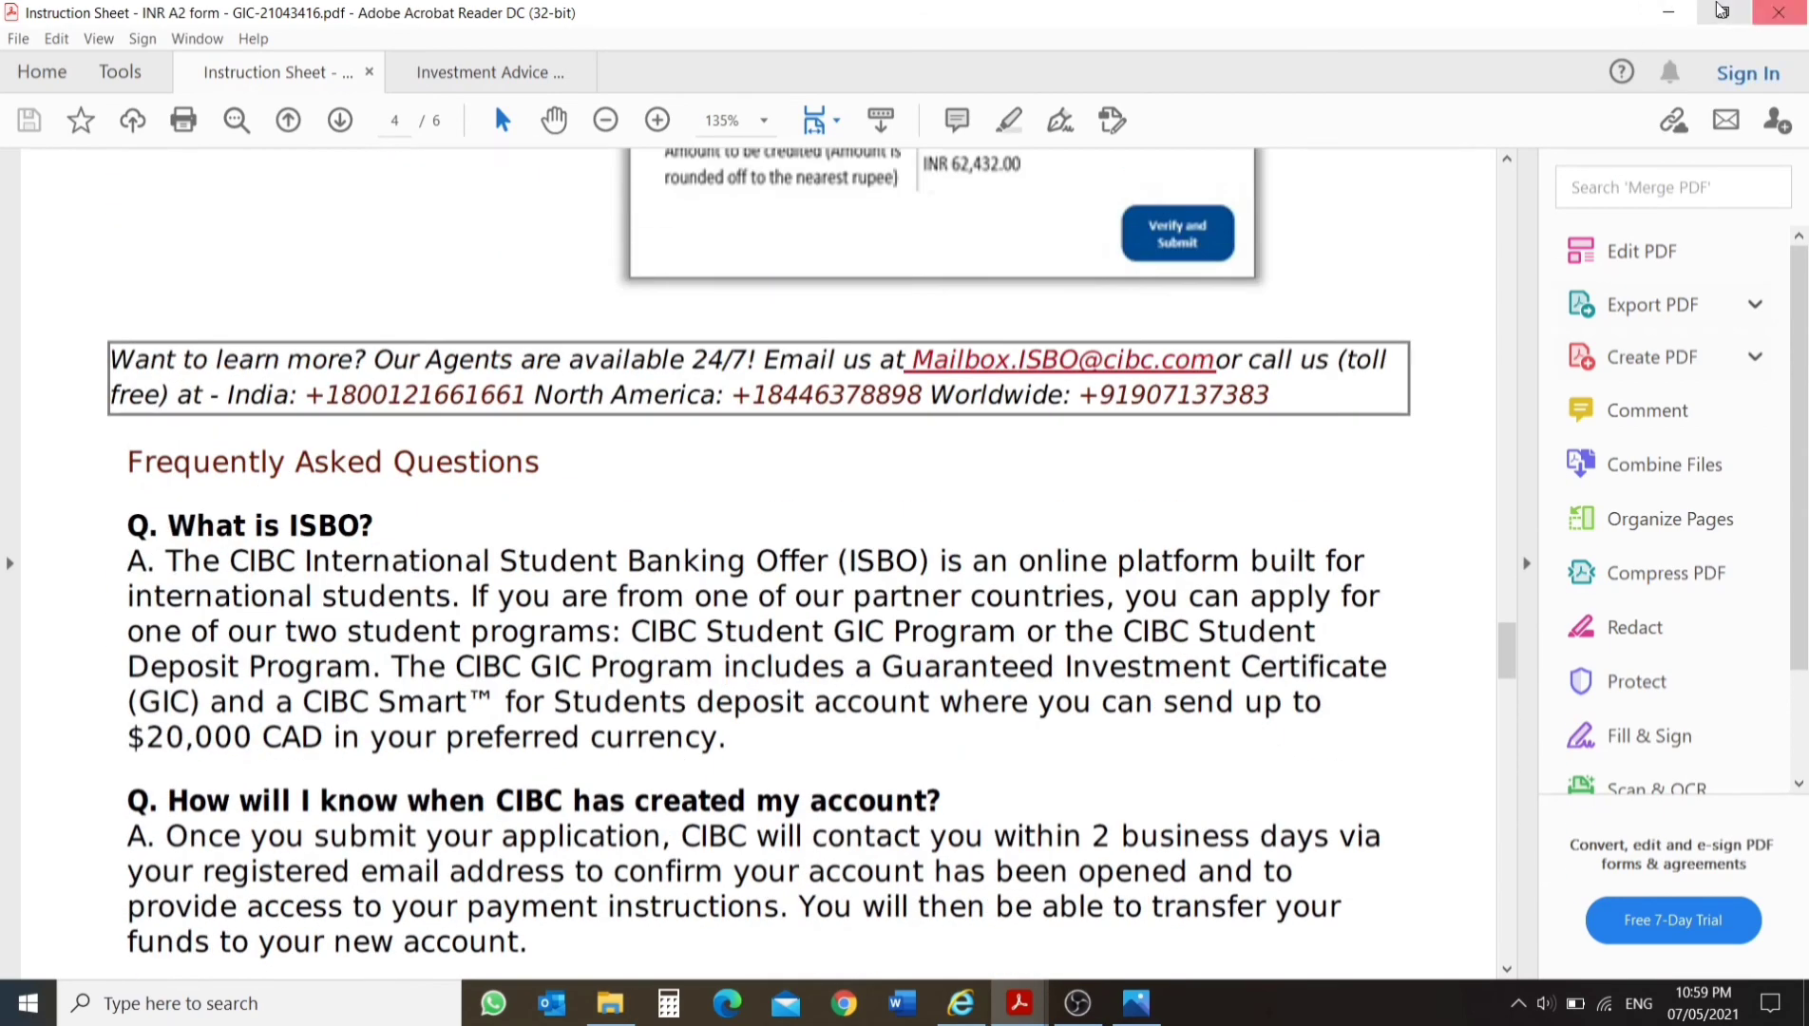
{"action": "left_click", "coordinate": [1780, 11]}
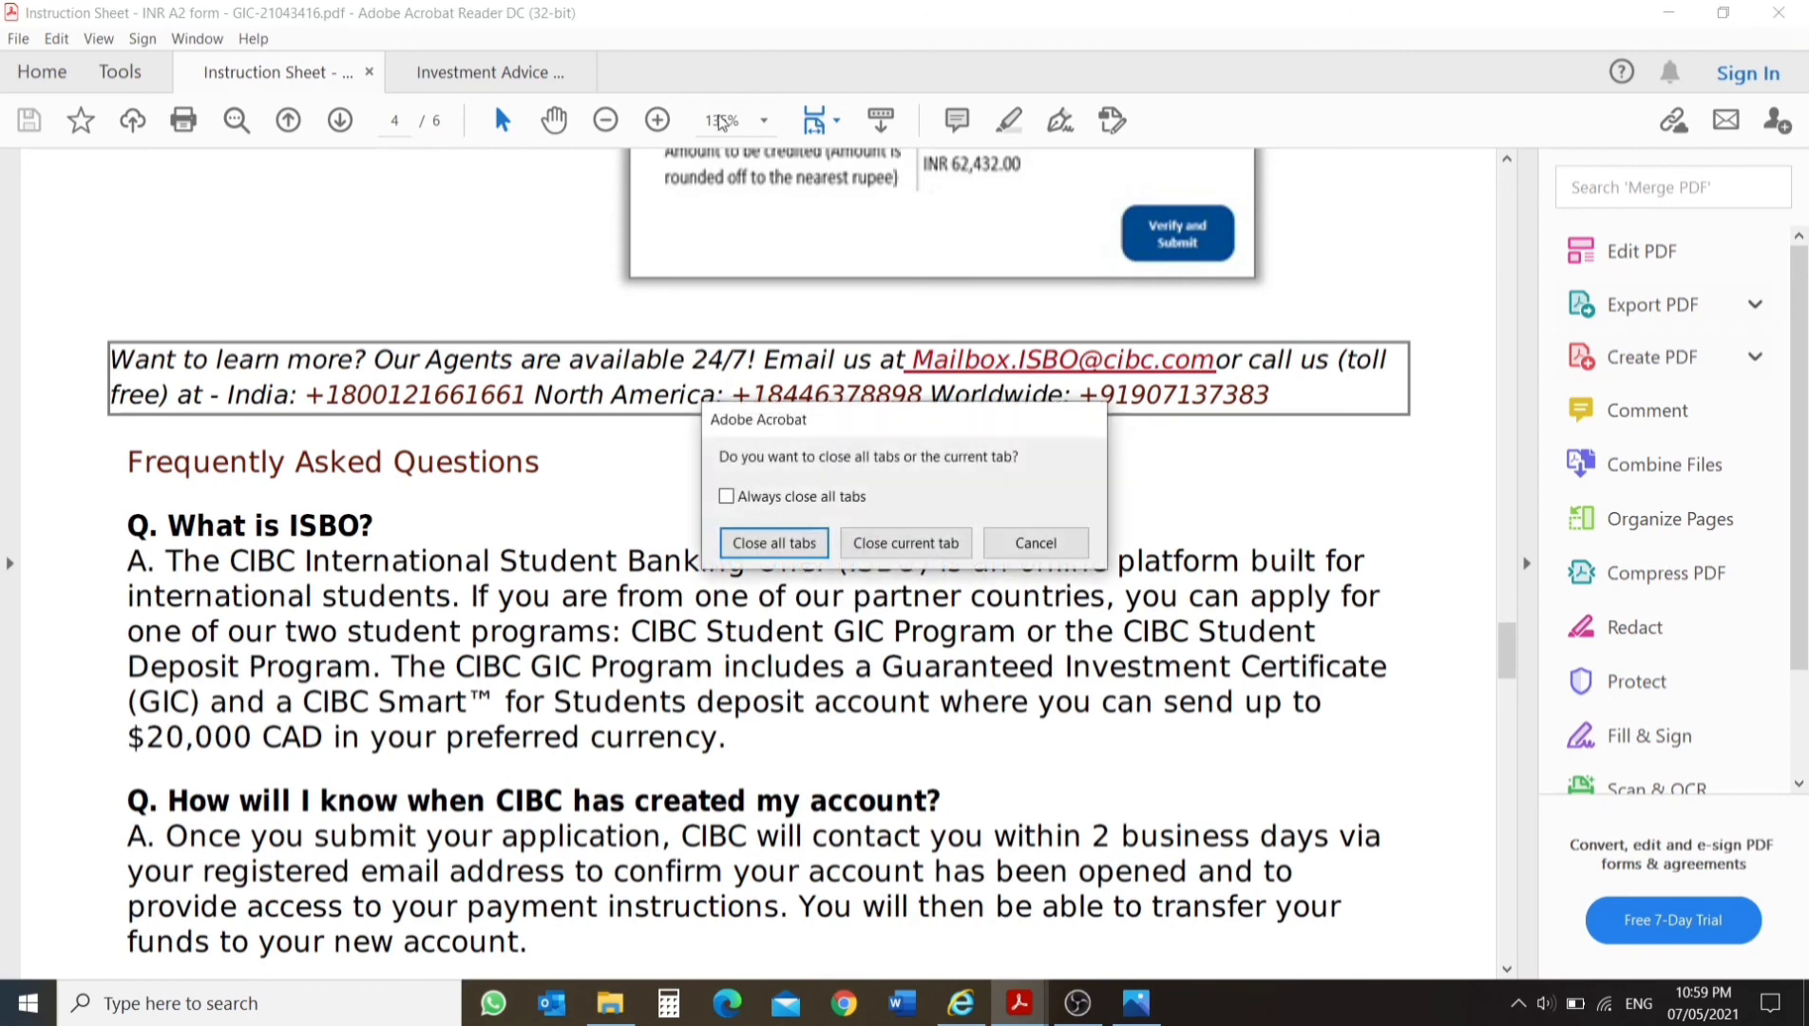
{"action": "left_click", "coordinate": [1035, 542]}
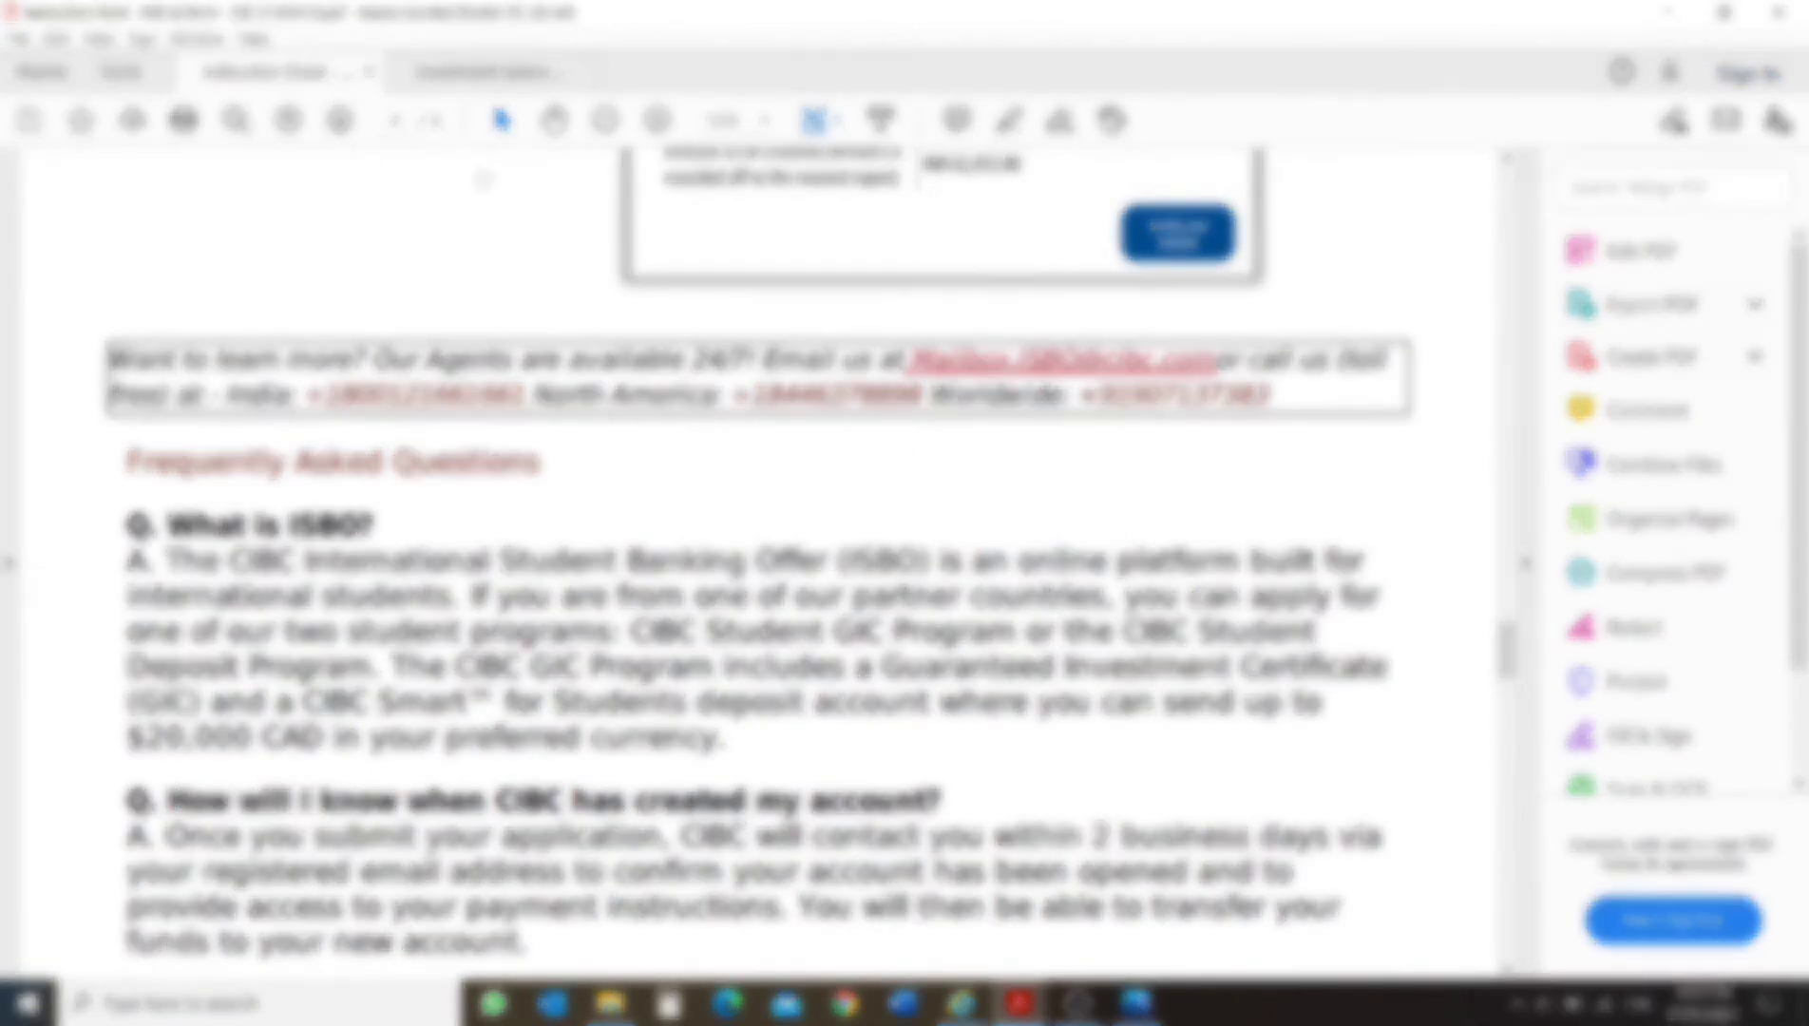
Switch to the Investment Advice Letter PDF and review the investment details through to the GIC disbursement table.
{"action": "left_click", "coordinate": [466, 76]}
{"action": "scroll", "coordinate": [503, 465], "scroll_direction": "down", "scroll_amount": 10}
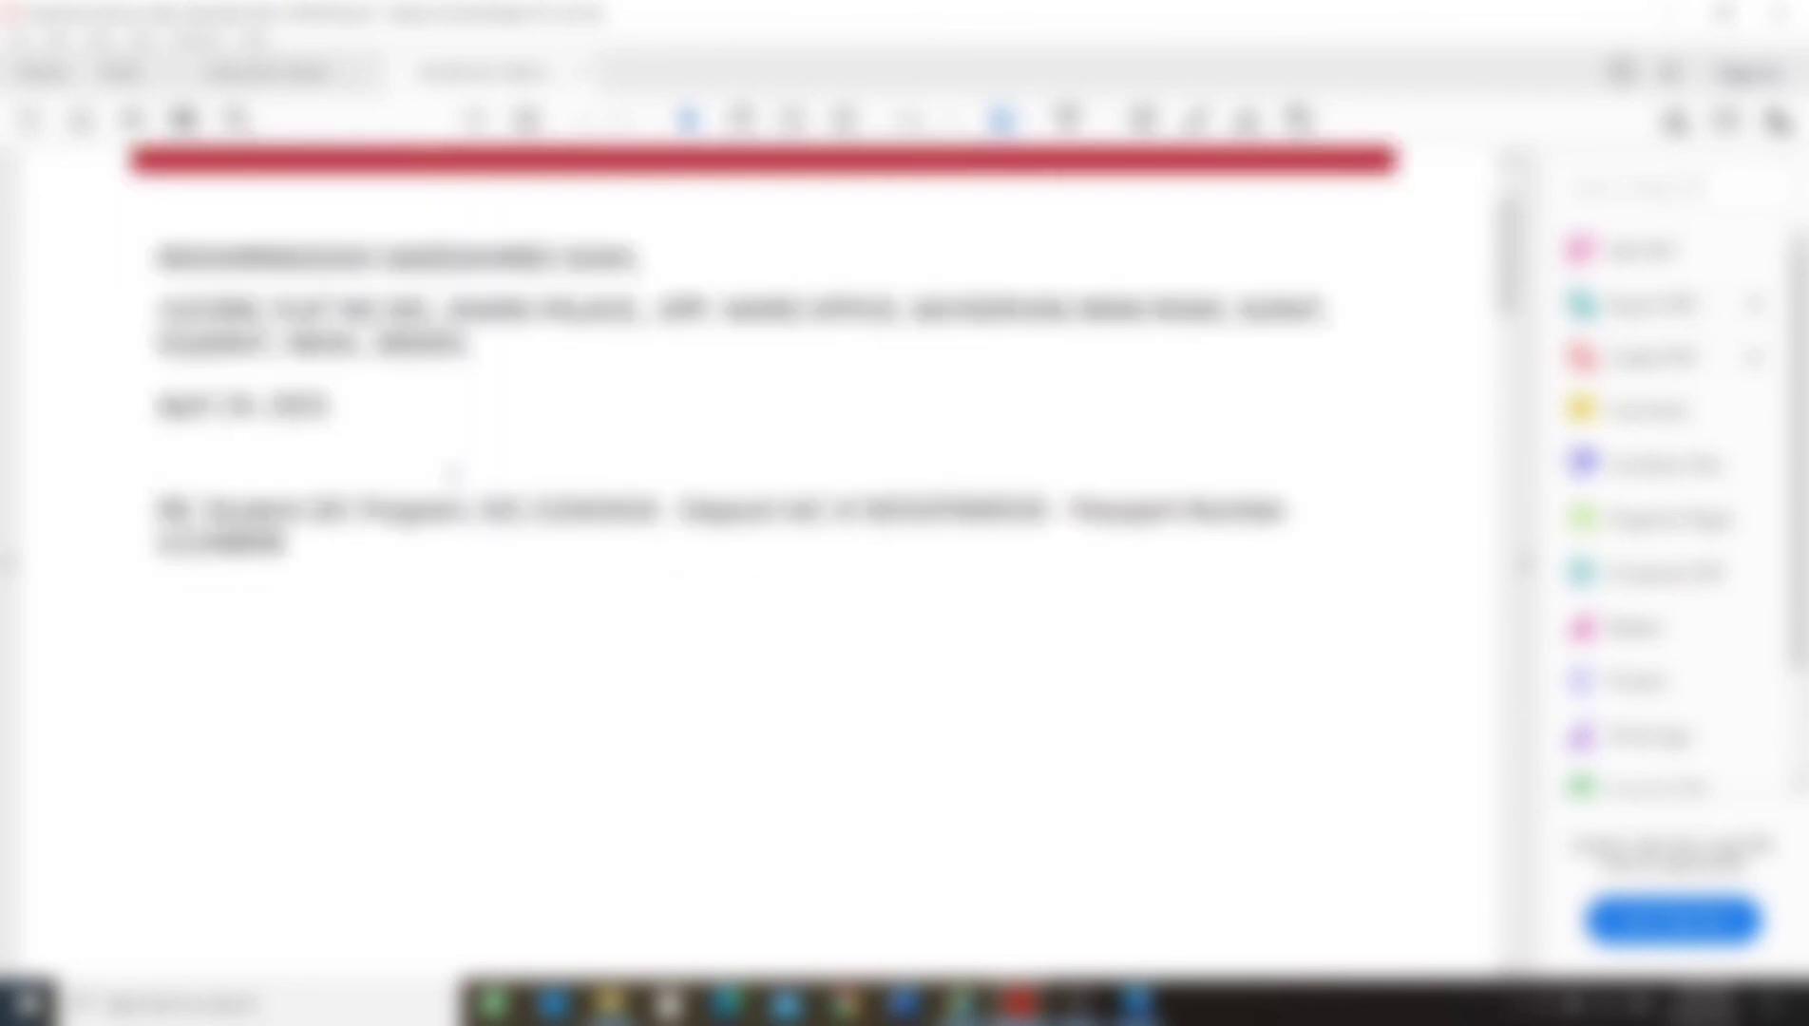
{"action": "scroll", "coordinate": [459, 488], "scroll_direction": "down", "scroll_amount": 10}
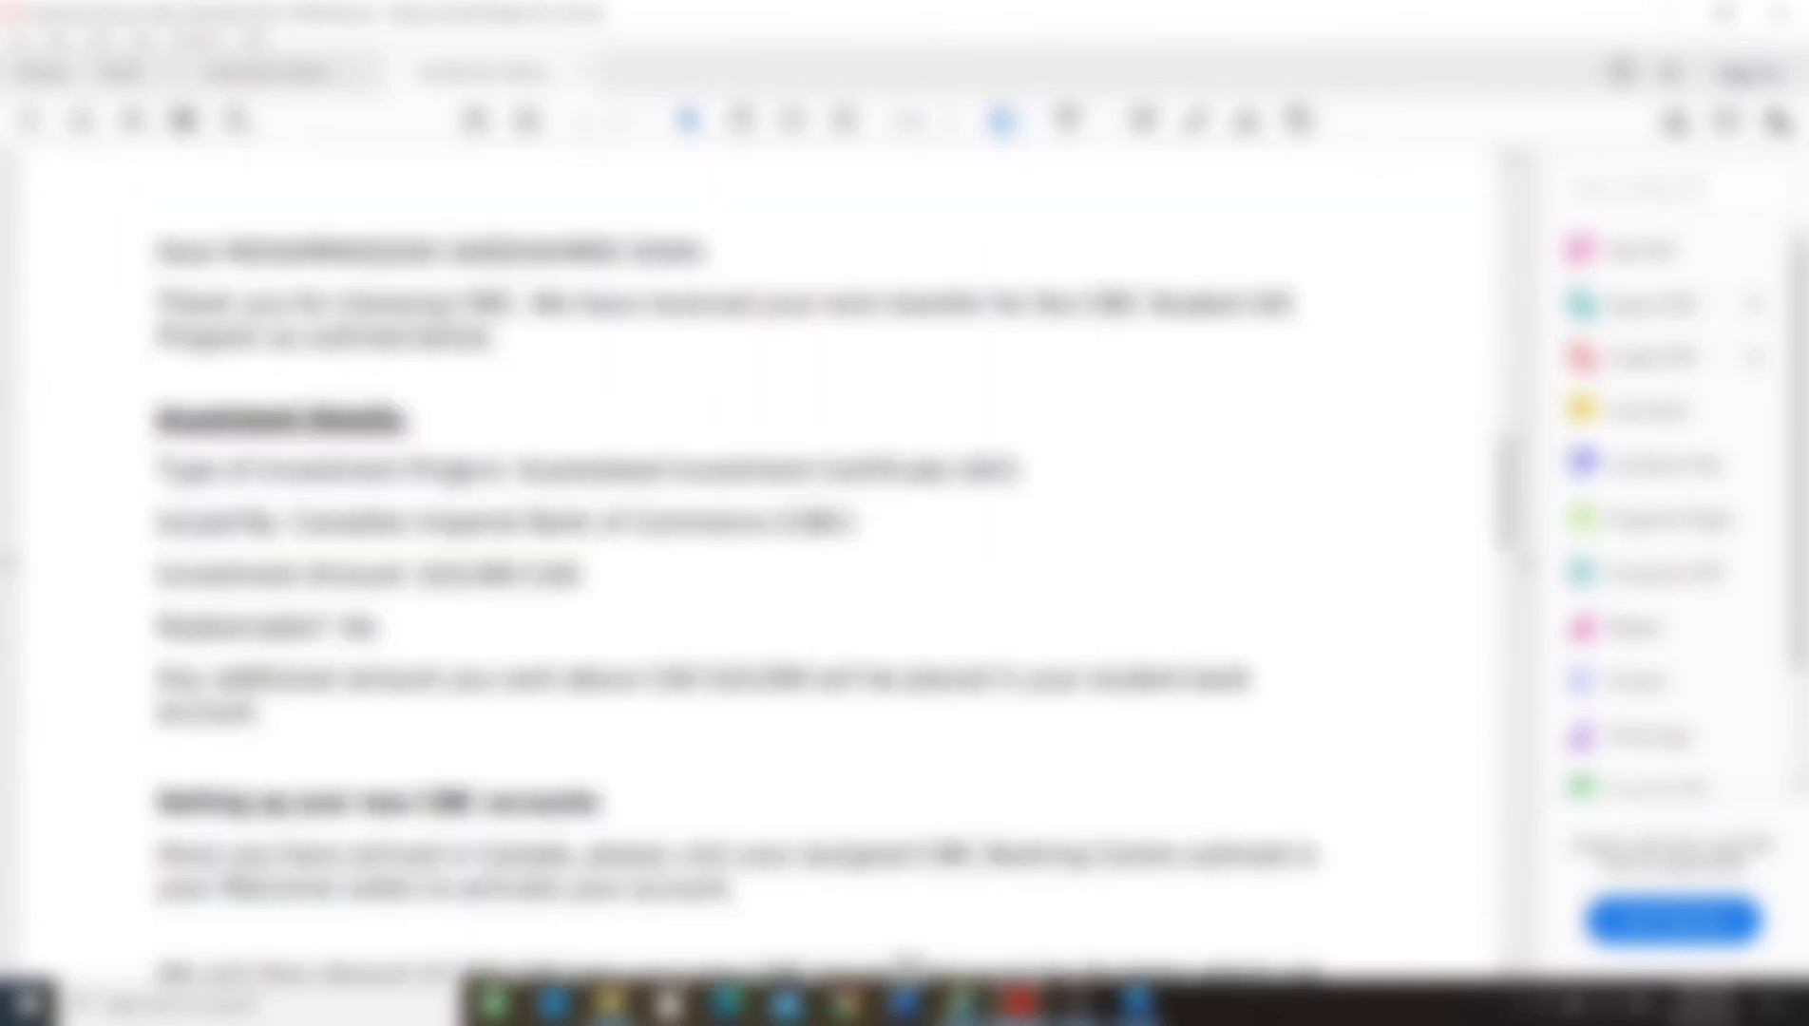
{"action": "scroll", "coordinate": [535, 450], "scroll_direction": "down", "scroll_amount": 1}
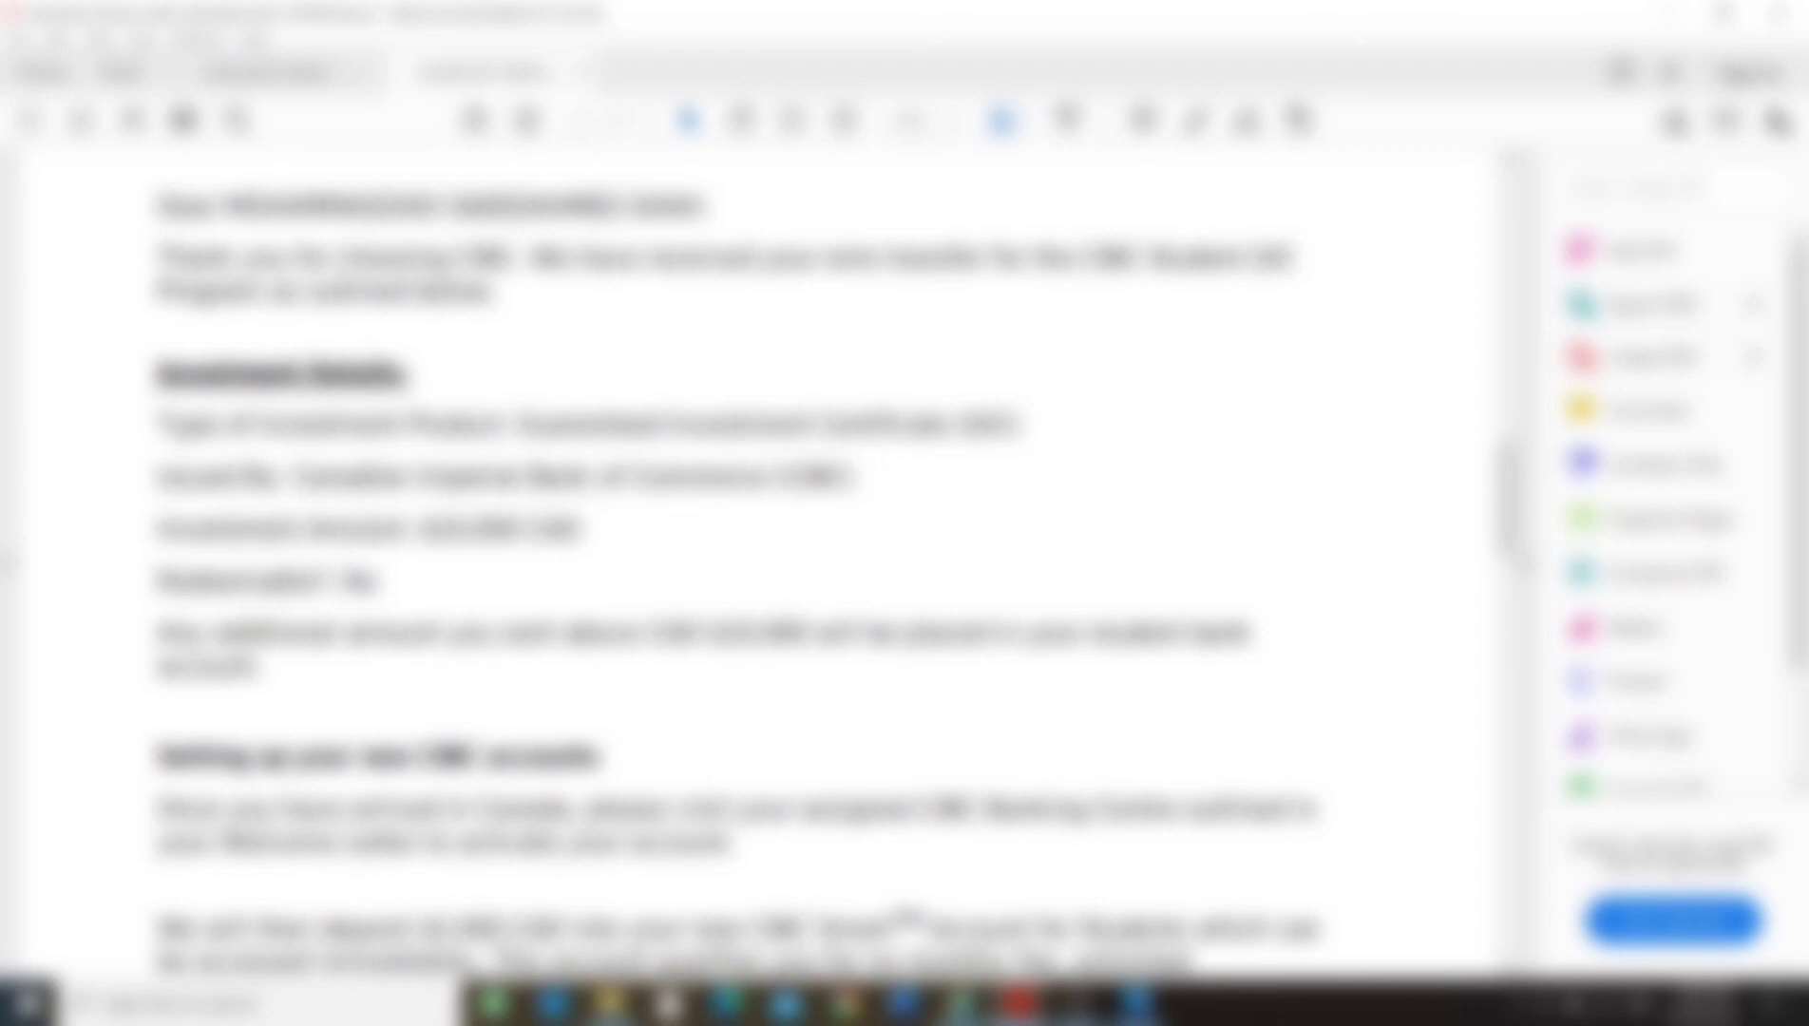
{"action": "scroll", "coordinate": [678, 626], "scroll_direction": "down", "scroll_amount": 20}
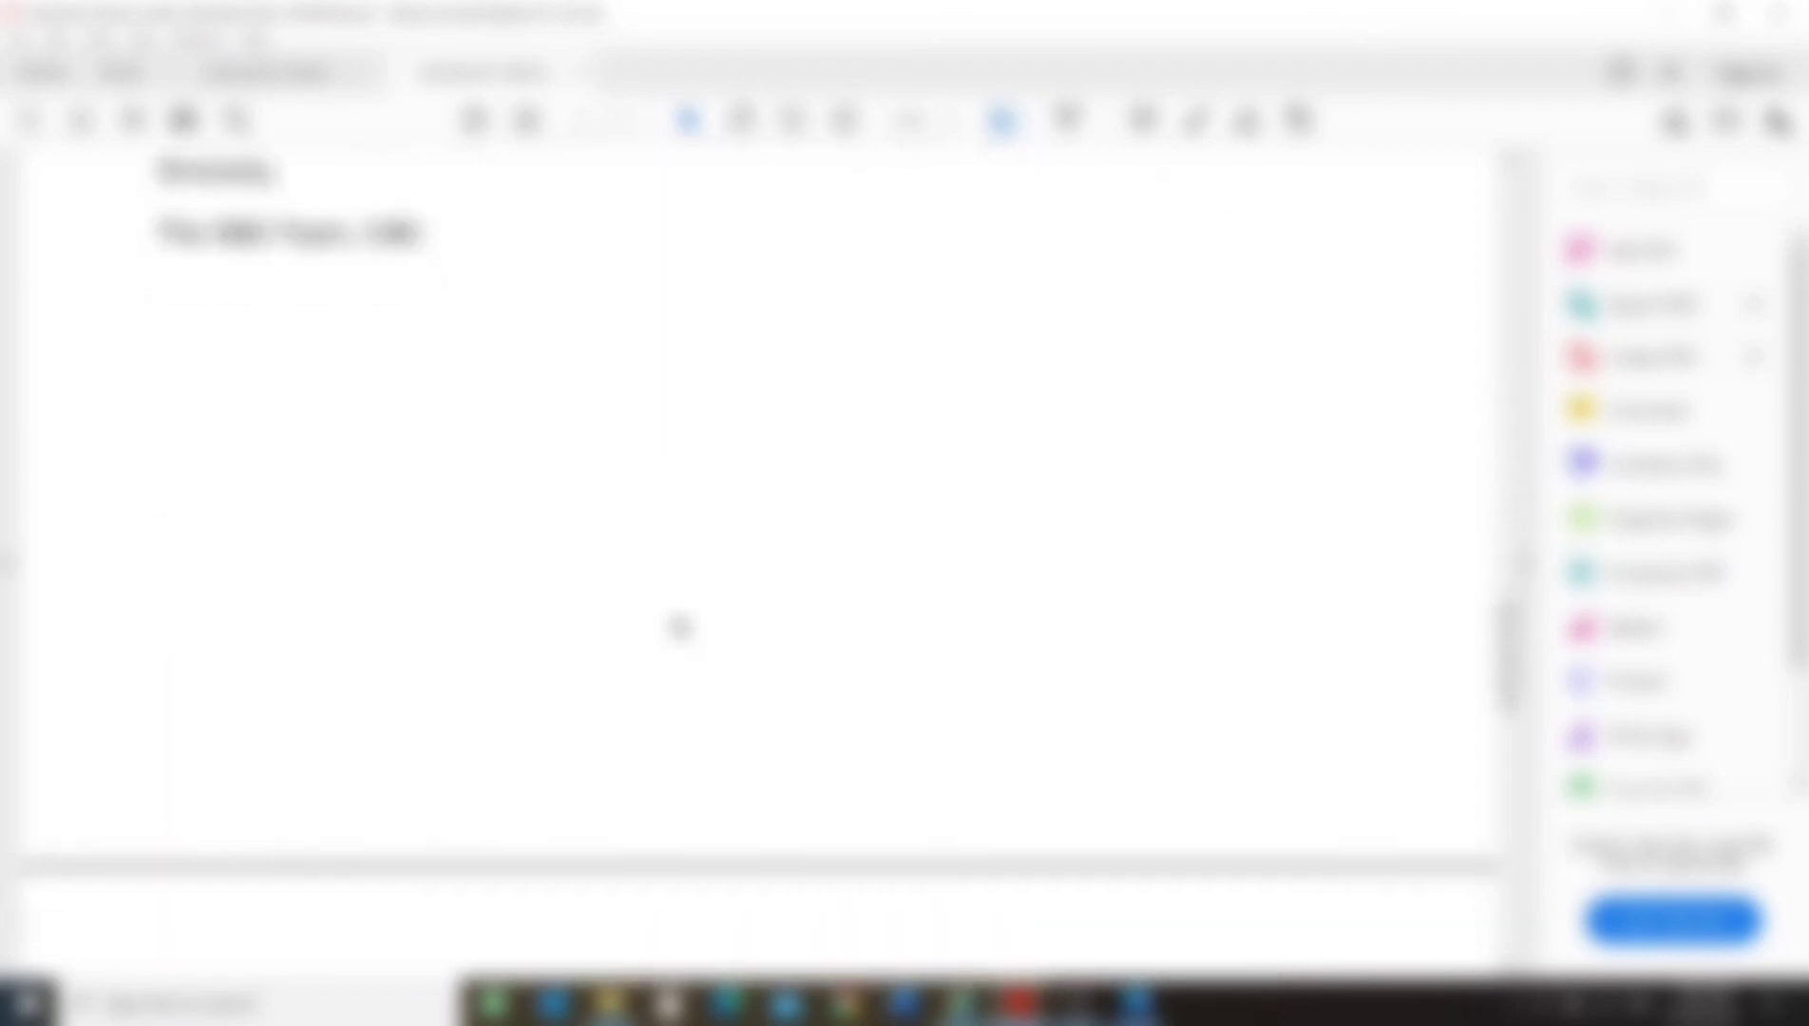
{"action": "scroll", "coordinate": [642, 490], "scroll_direction": "up", "scroll_amount": 1}
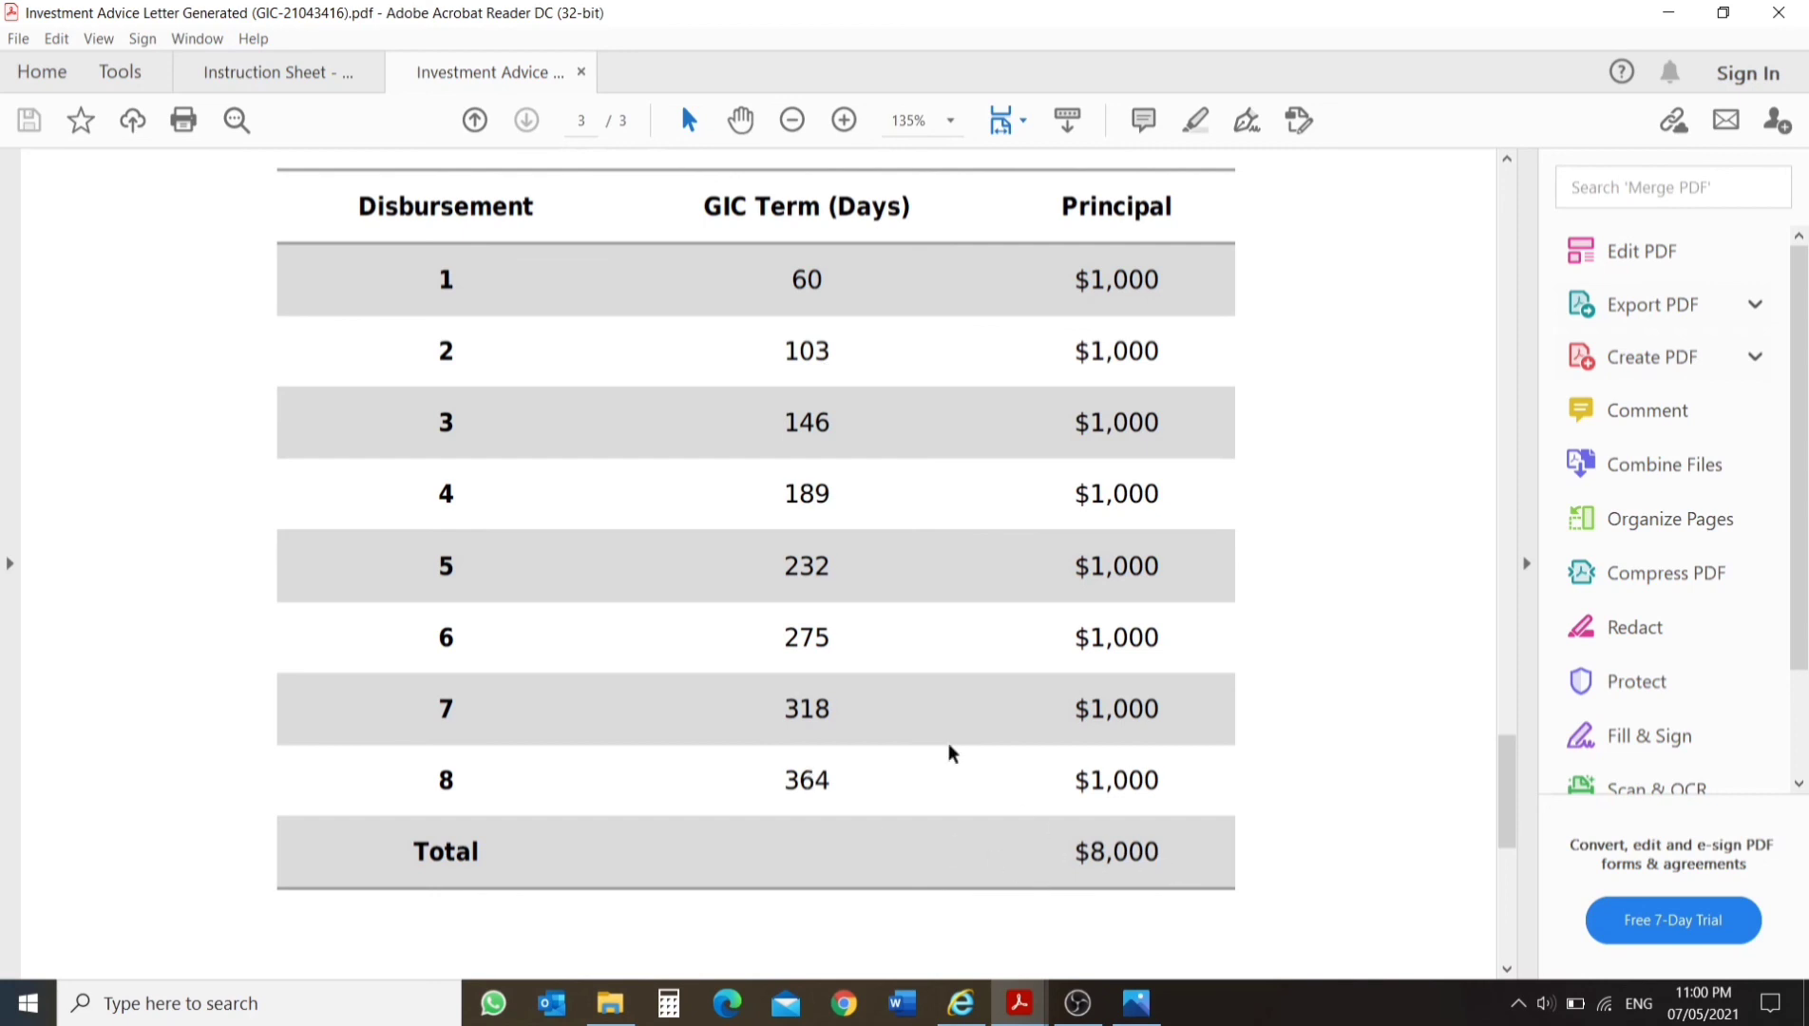
{"action": "mouse_move", "coordinate": [607, 992]}
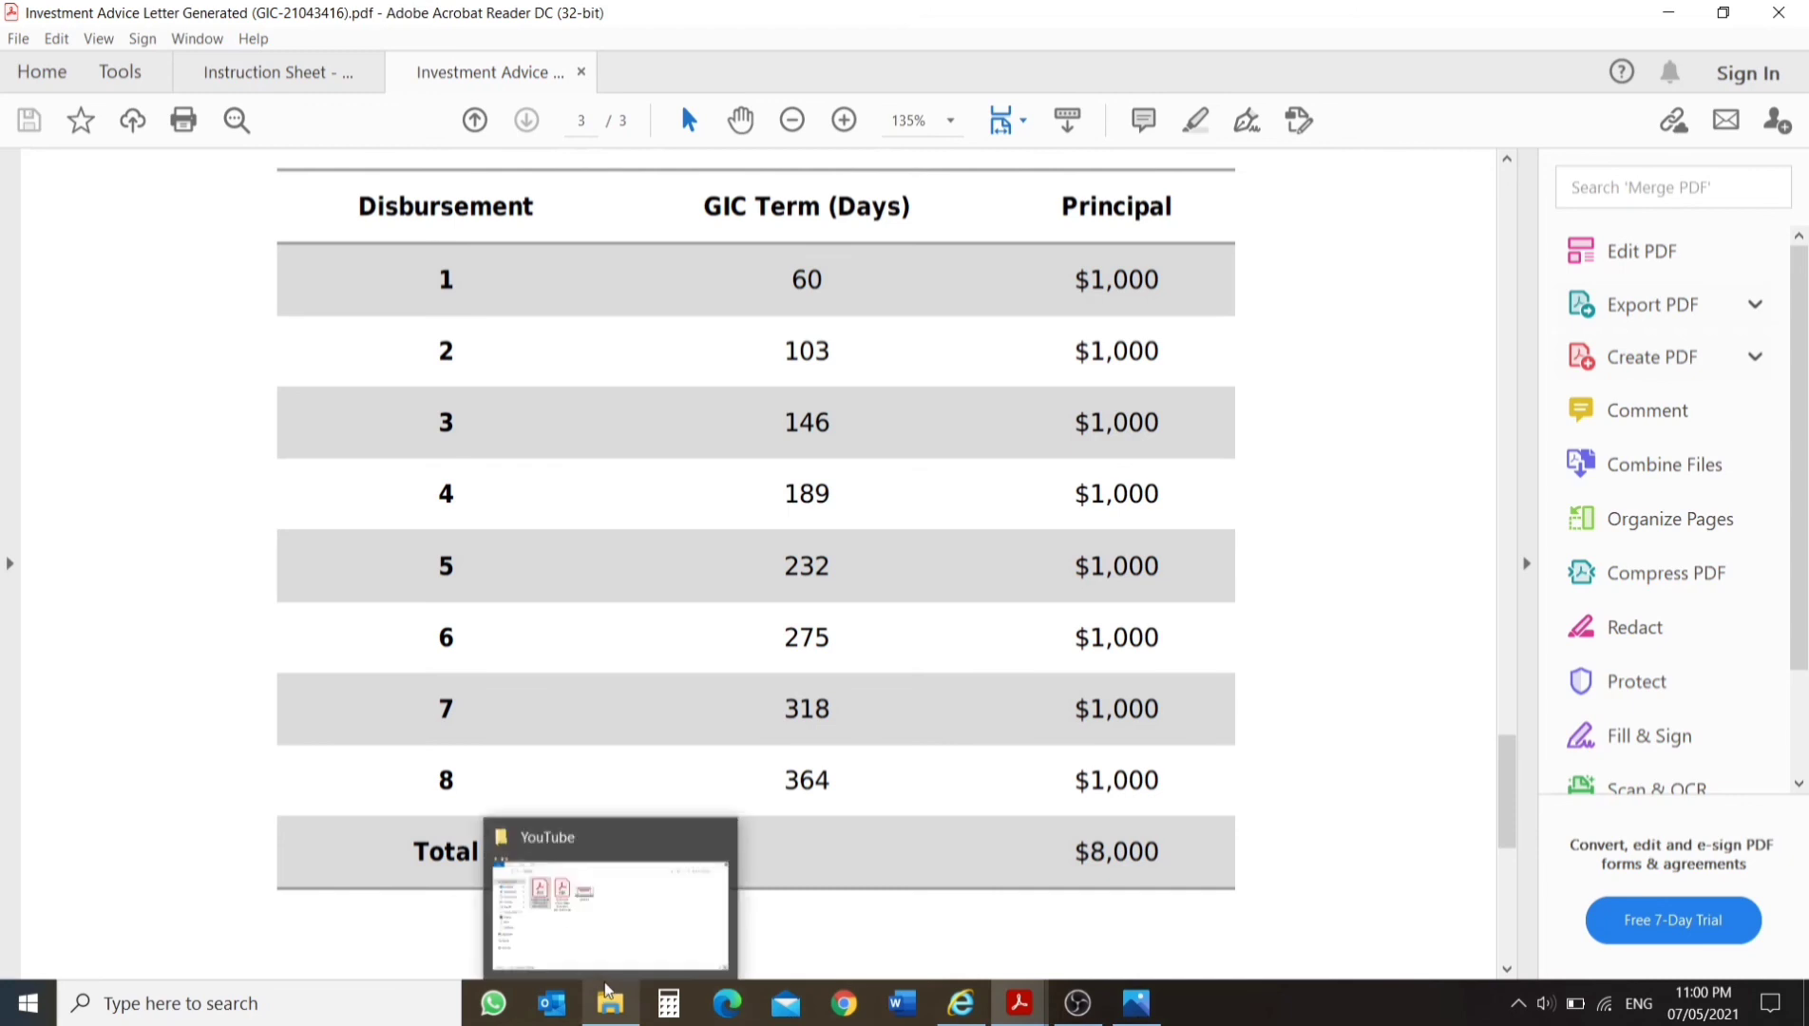